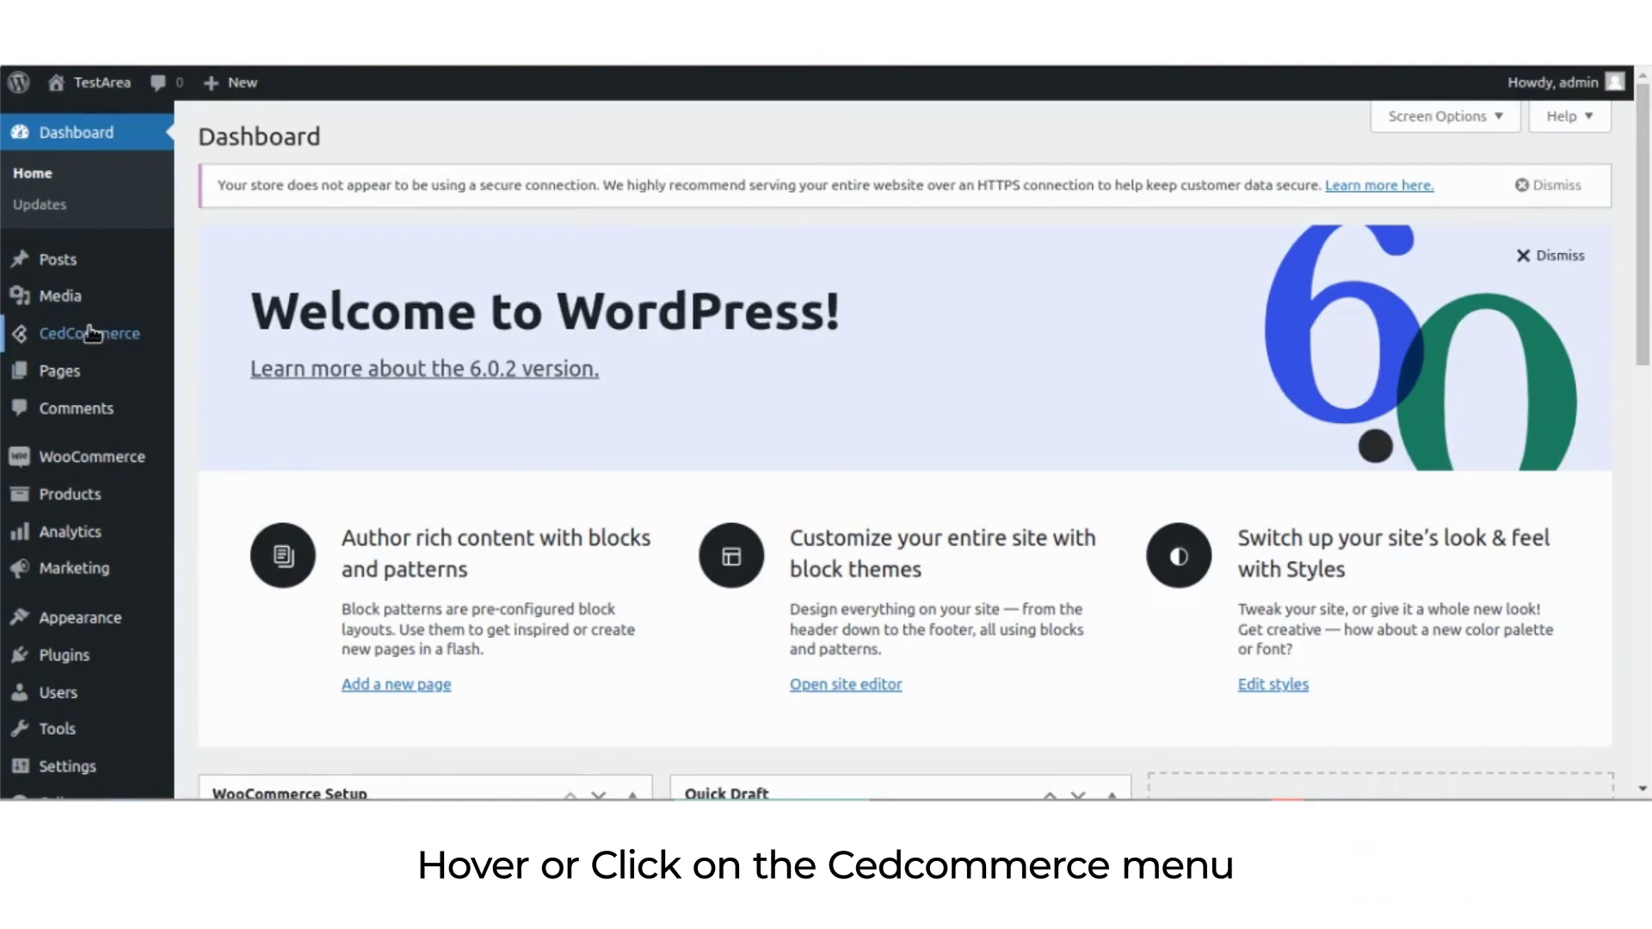
Open the Walmart configuration under CedCommerce and set the integration environment to Sandbox
{"action": "mouse_move", "coordinate": [138, 337]}
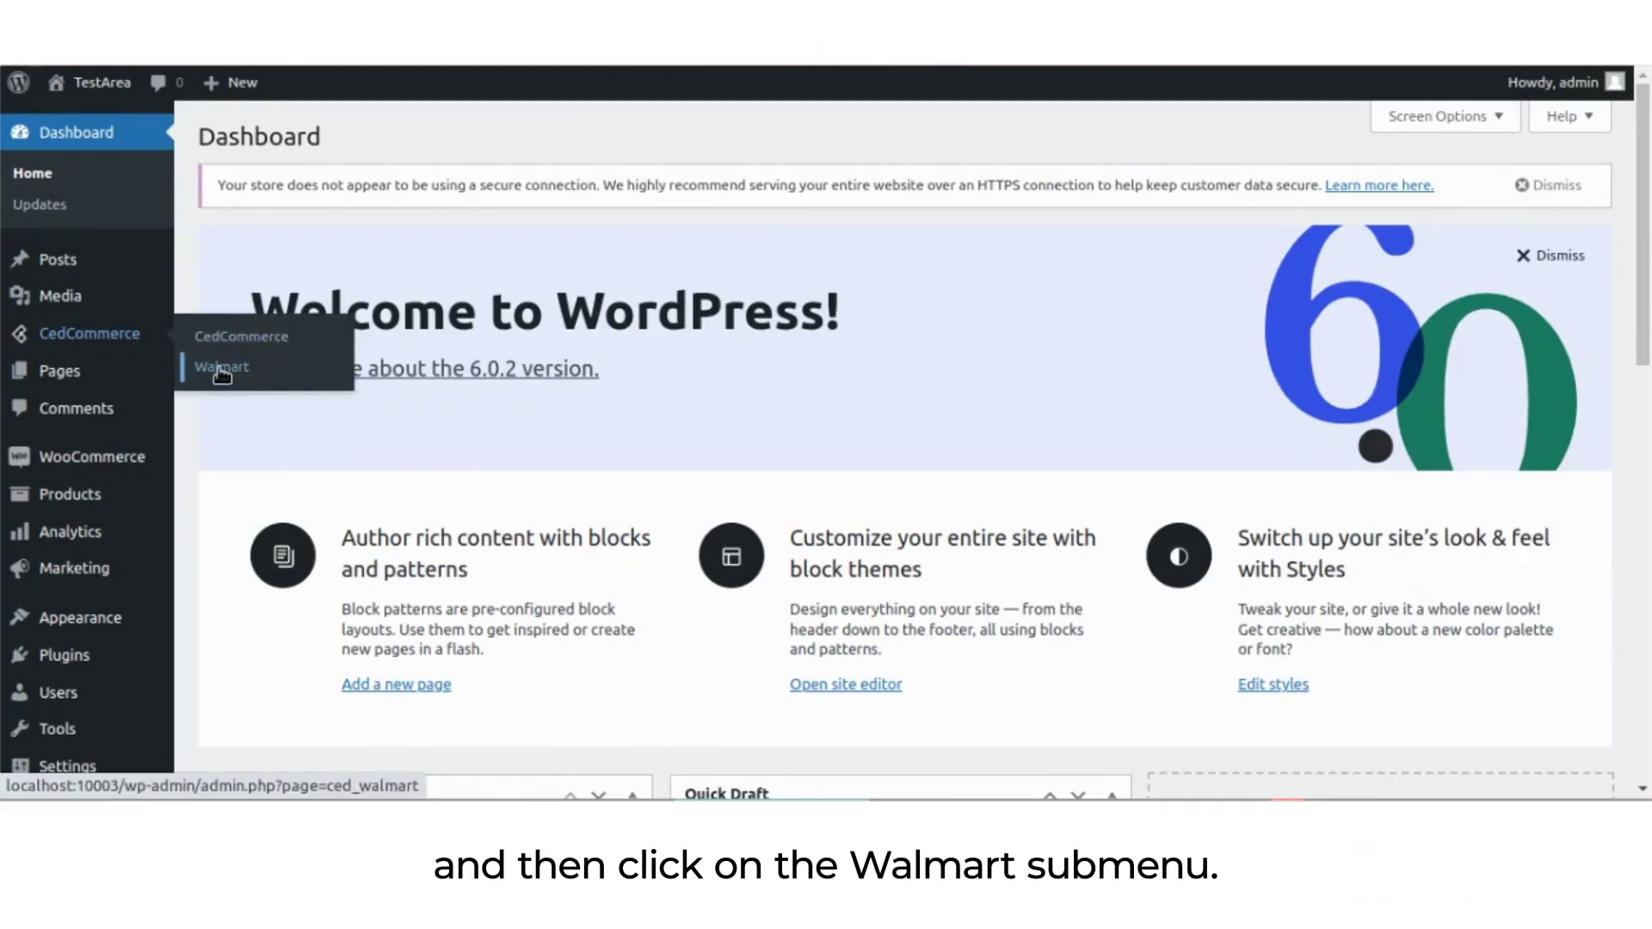
{"action": "left_click", "coordinate": [227, 374]}
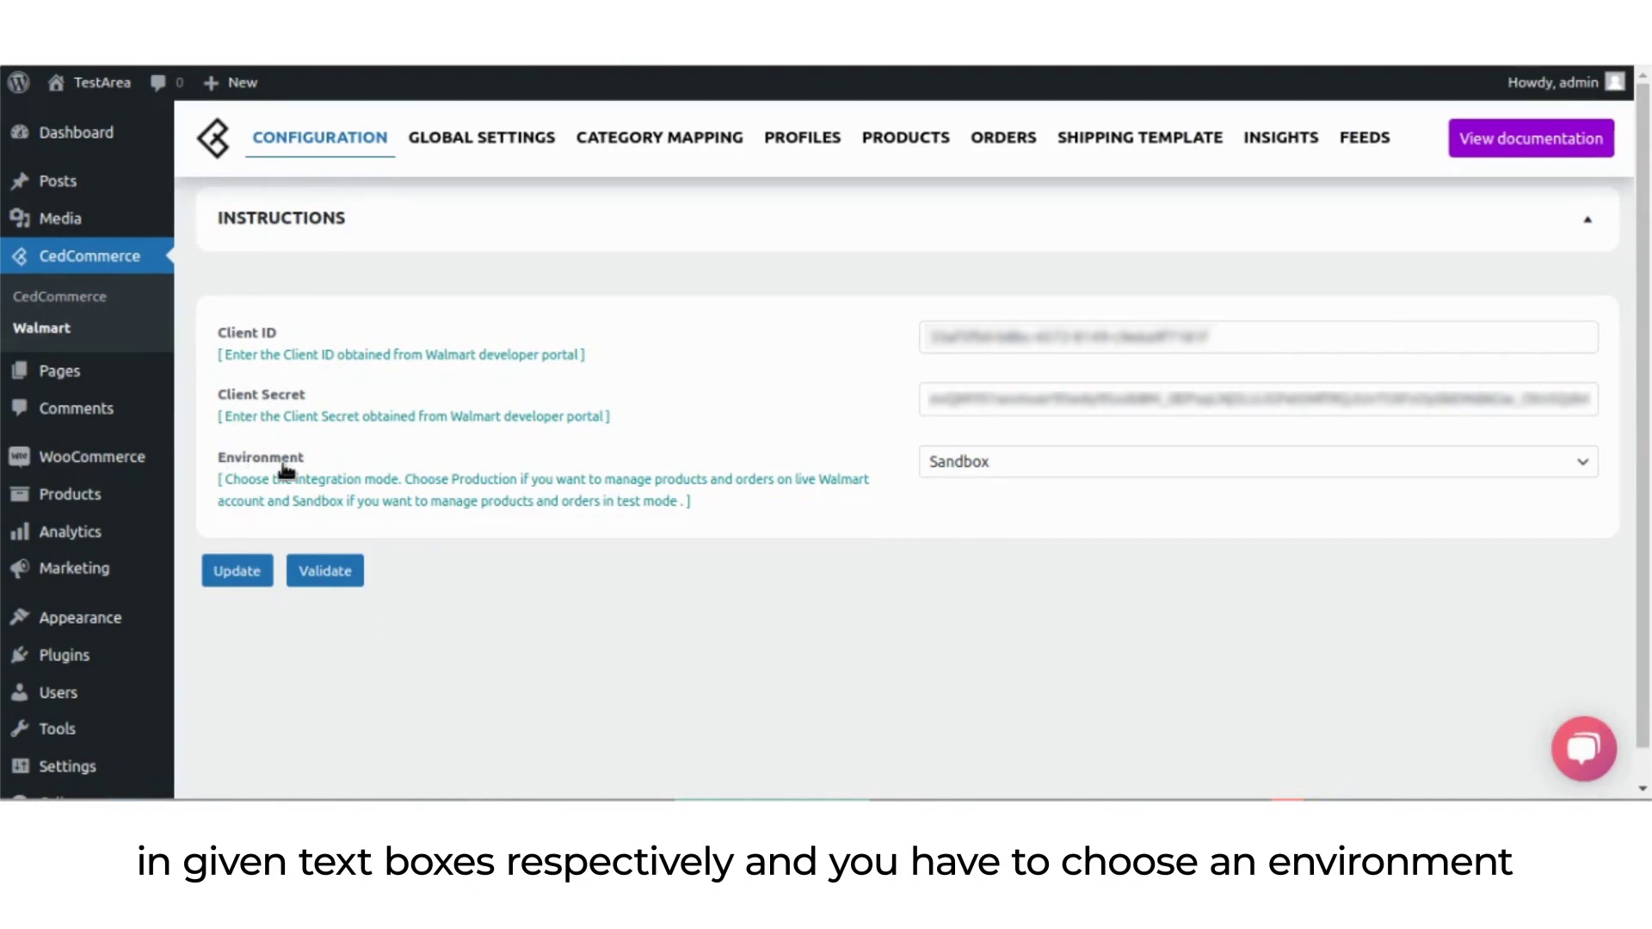
{"action": "left_click", "coordinate": [970, 462]}
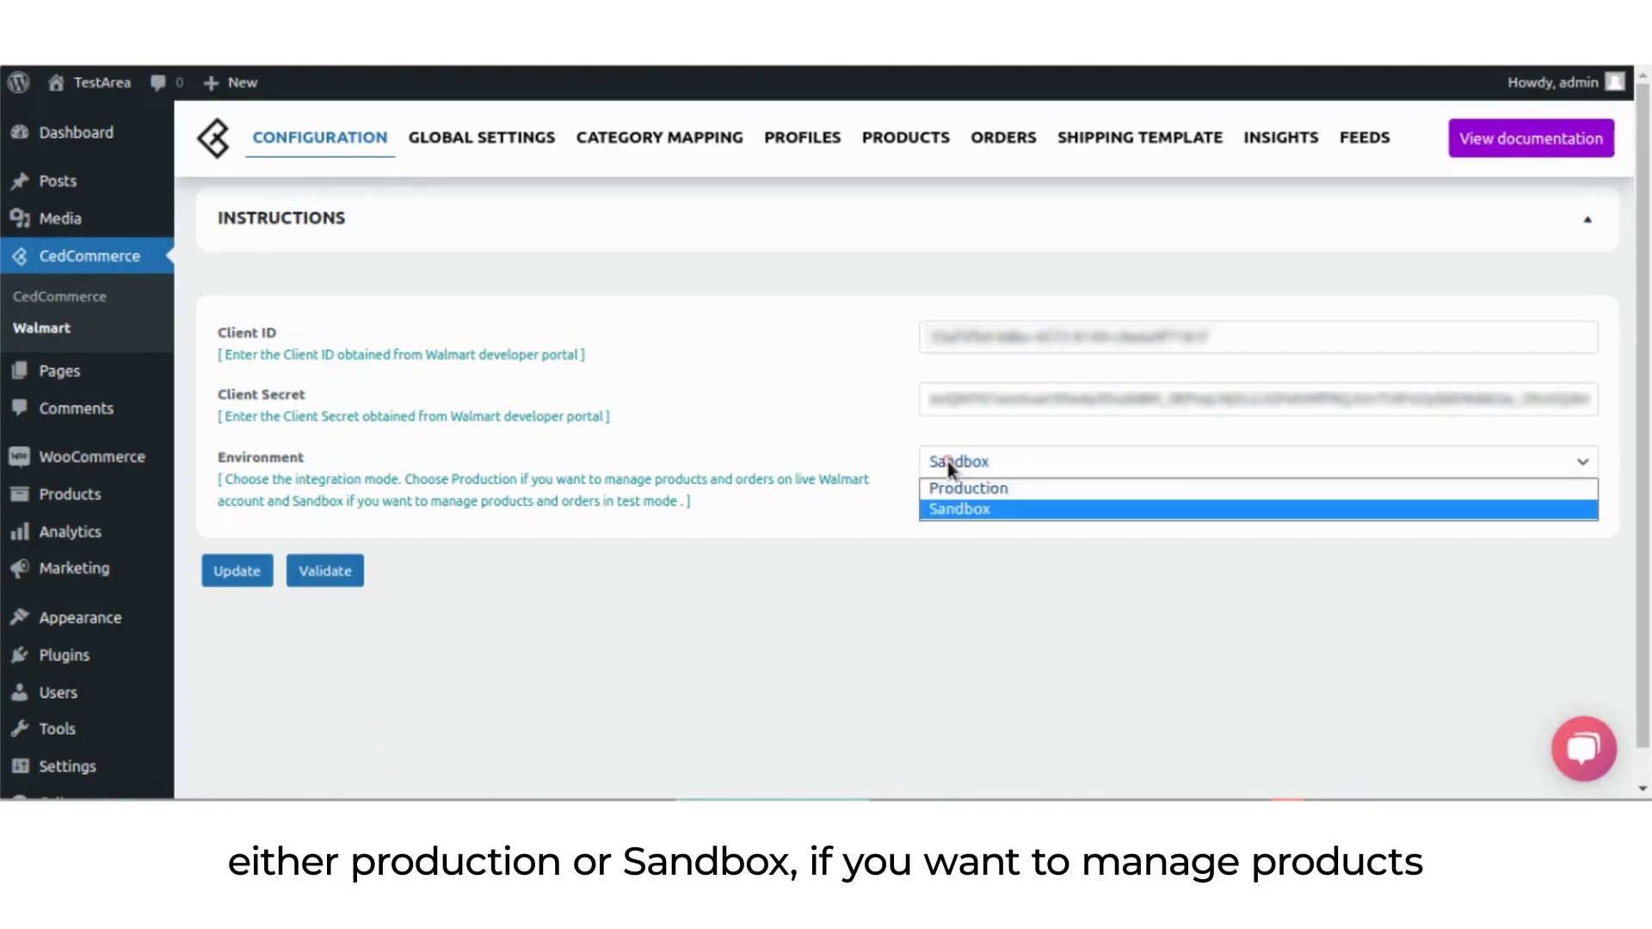
{"action": "left_click", "coordinate": [944, 491]}
{"action": "left_click", "coordinate": [960, 460]}
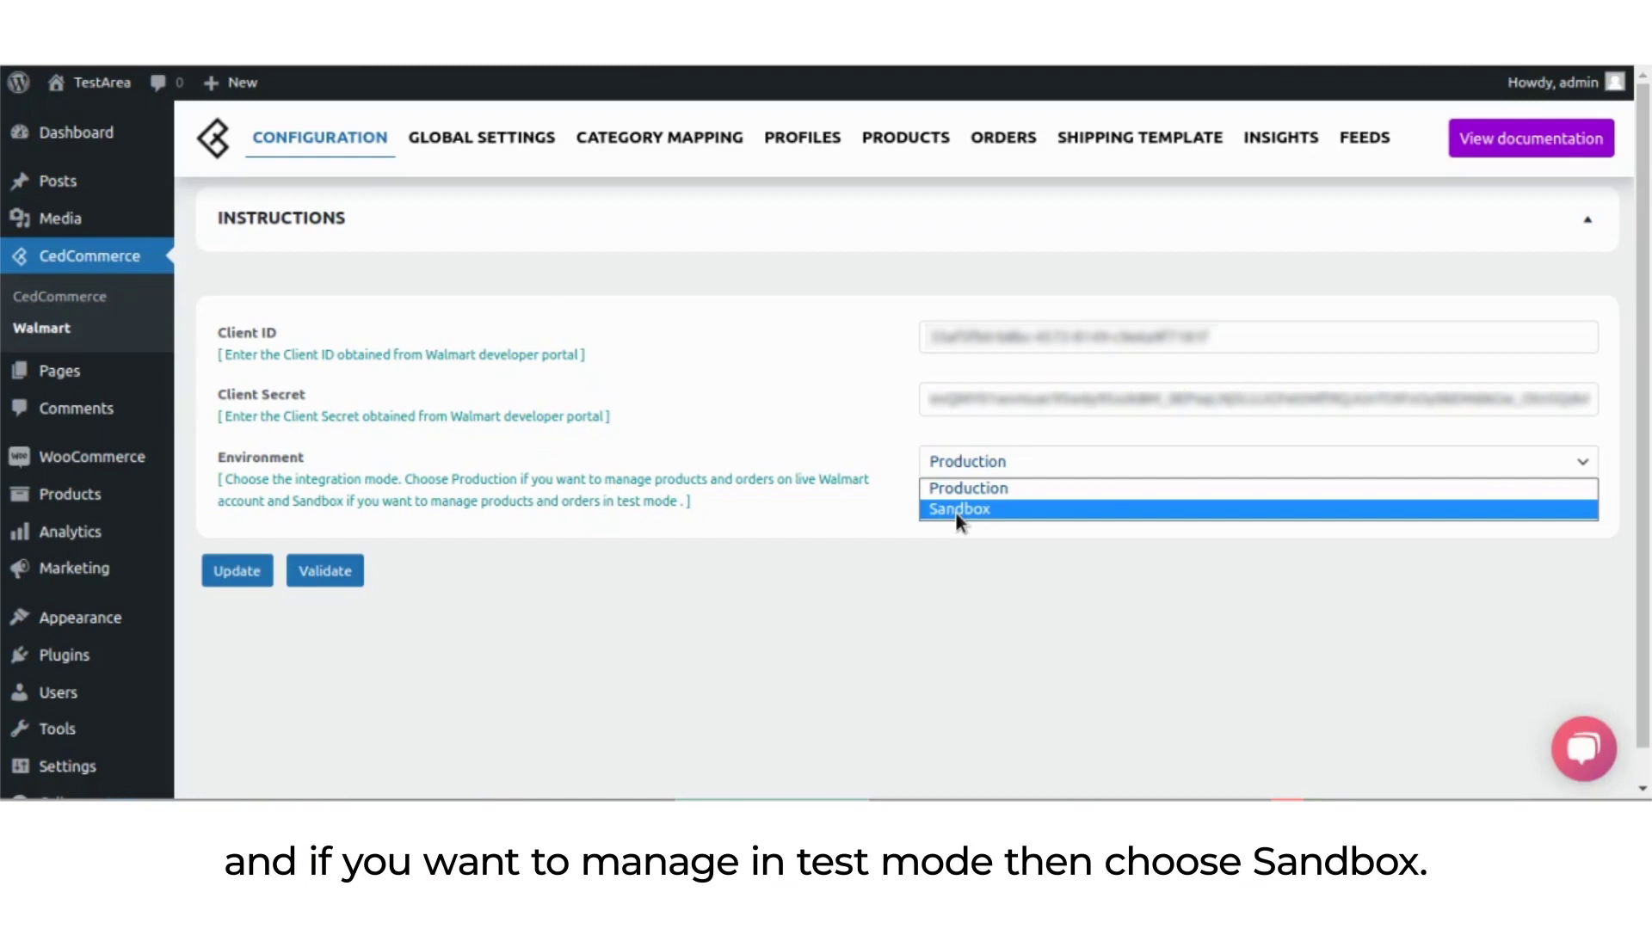
{"action": "left_click", "coordinate": [955, 512]}
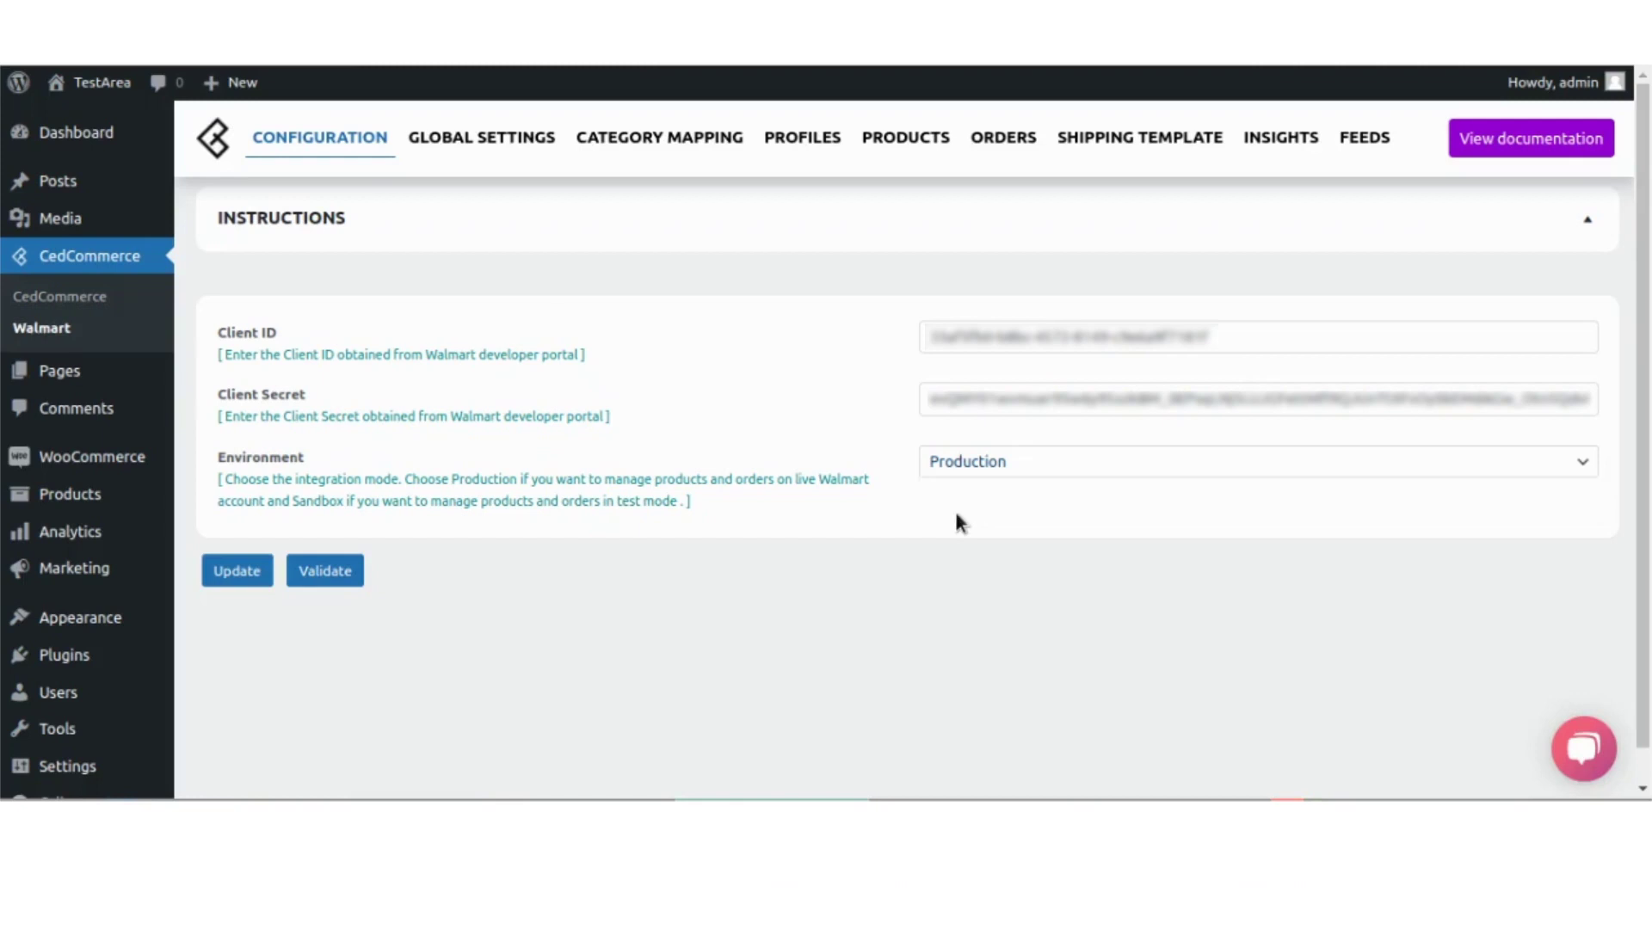
Update the Walmart API configuration and validate the credentials
{"action": "left_click", "coordinate": [227, 581]}
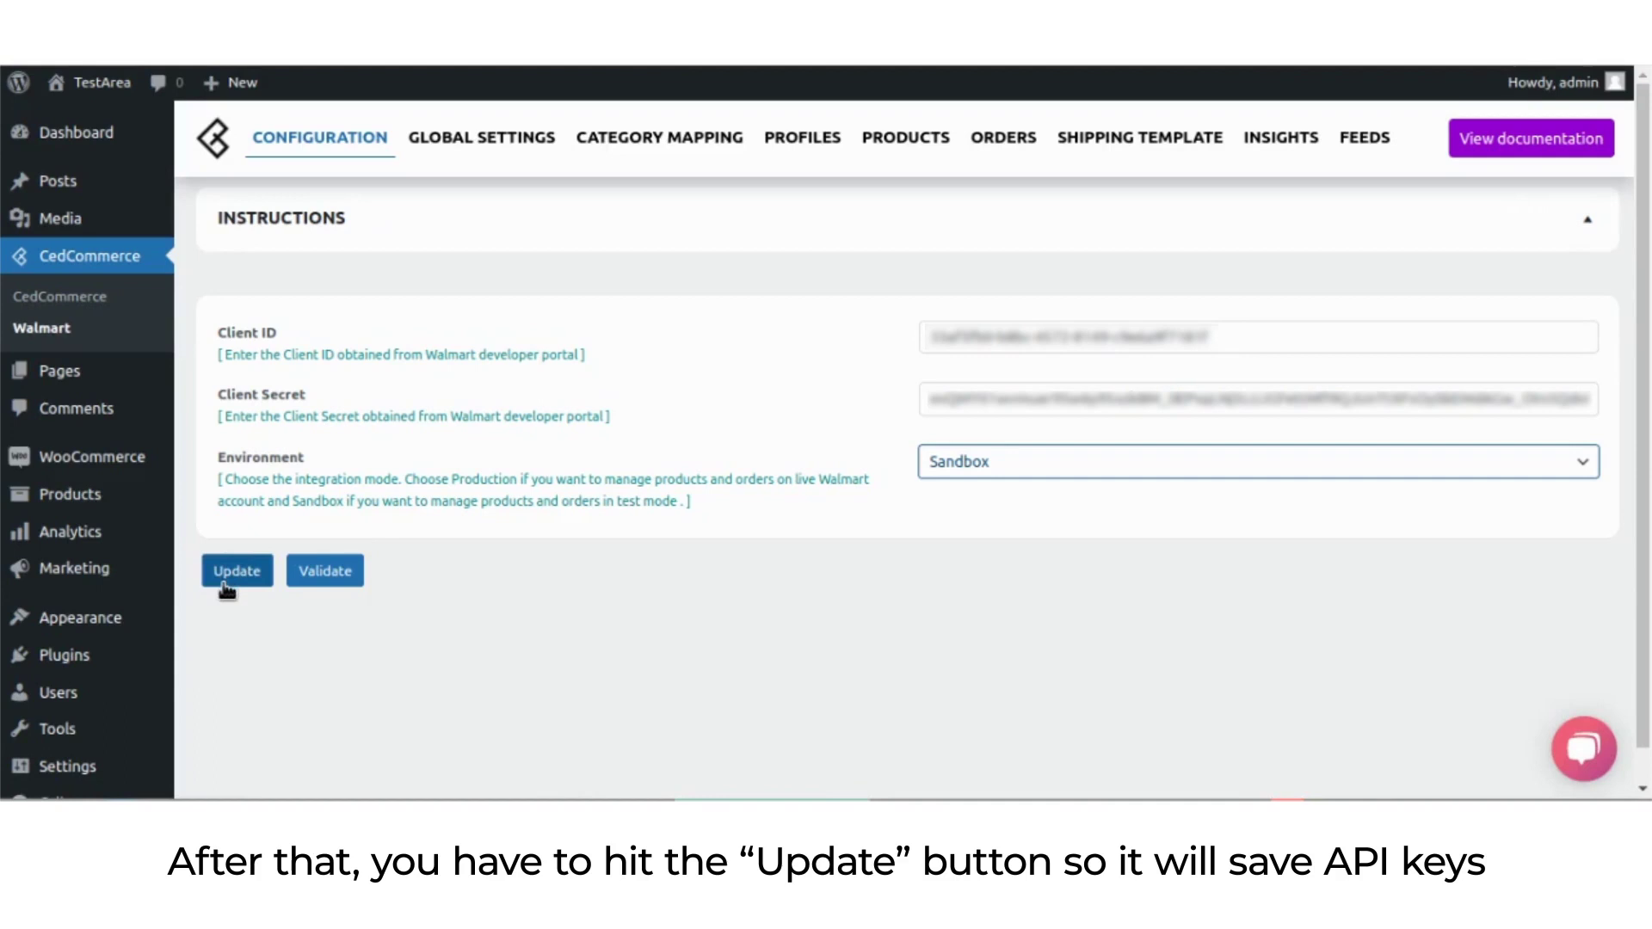
{"action": "left_click", "coordinate": [345, 576]}
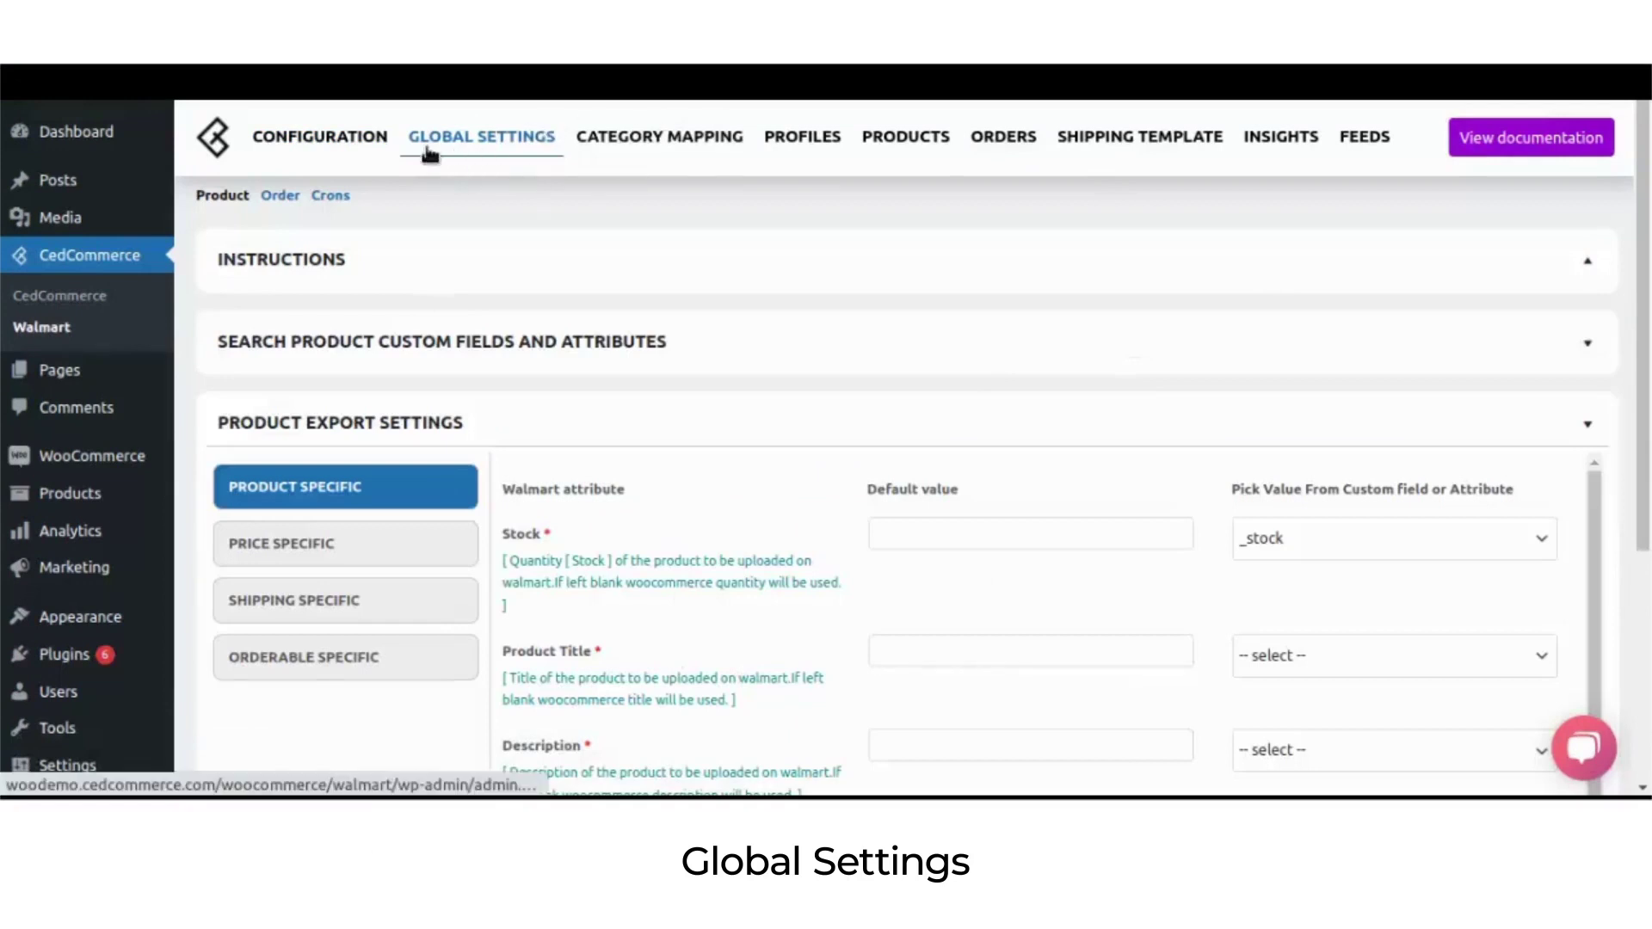
In the product global settings, expand the custom fields and attributes search and look up the product title "polo"
{"action": "left_click", "coordinate": [482, 142]}
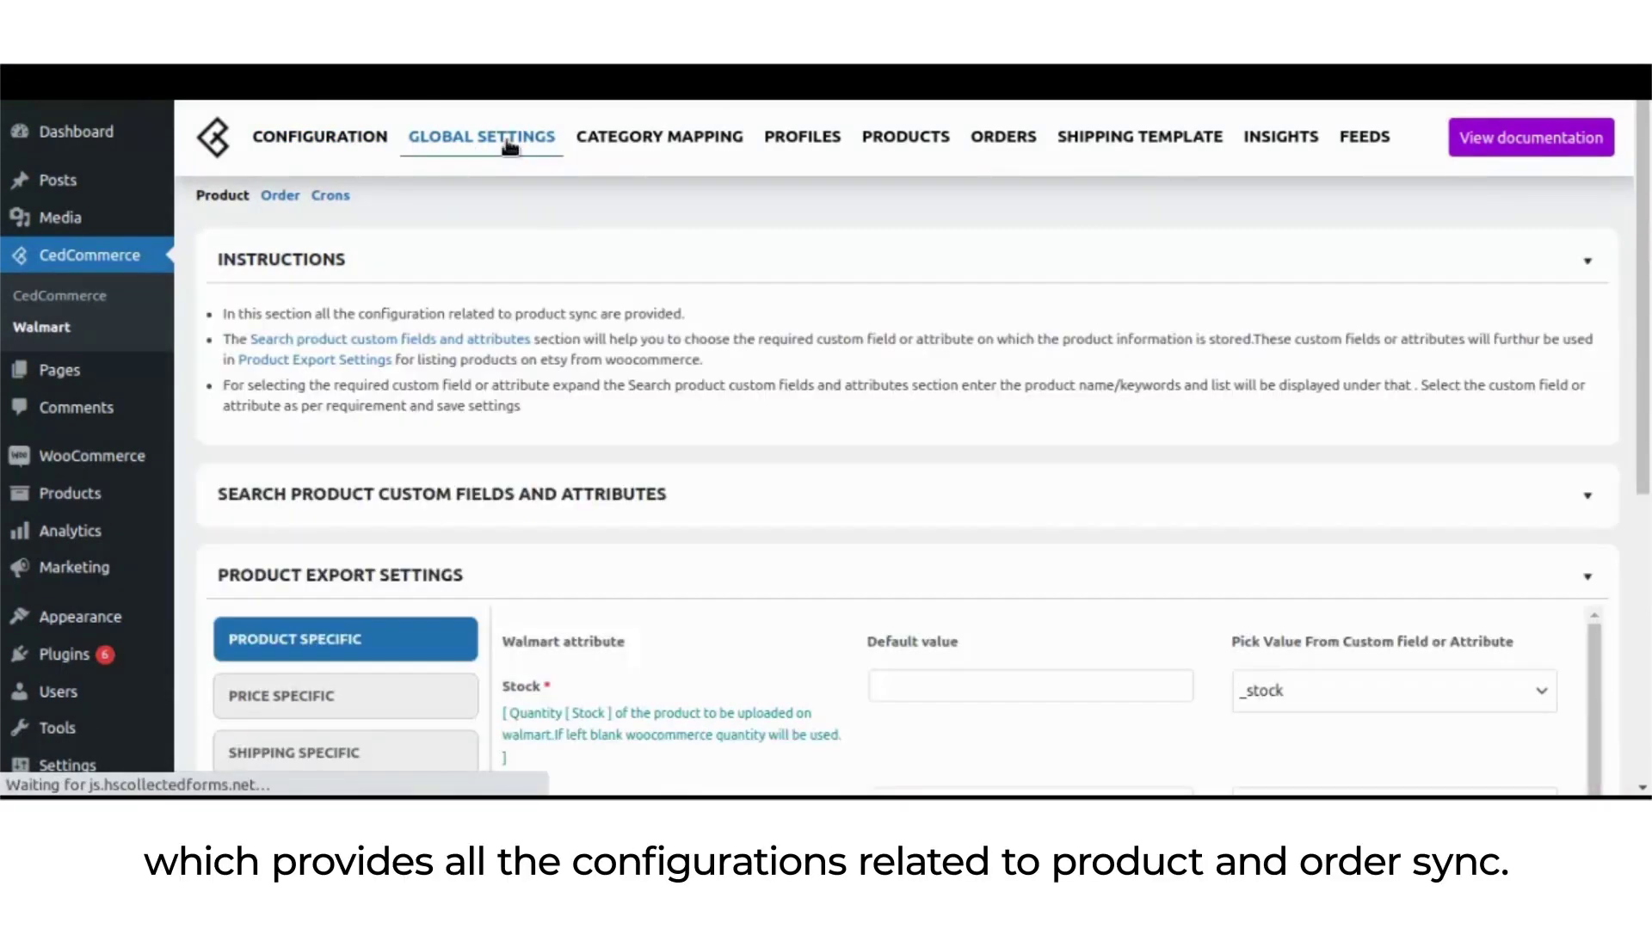
{"action": "left_click", "coordinate": [499, 260]}
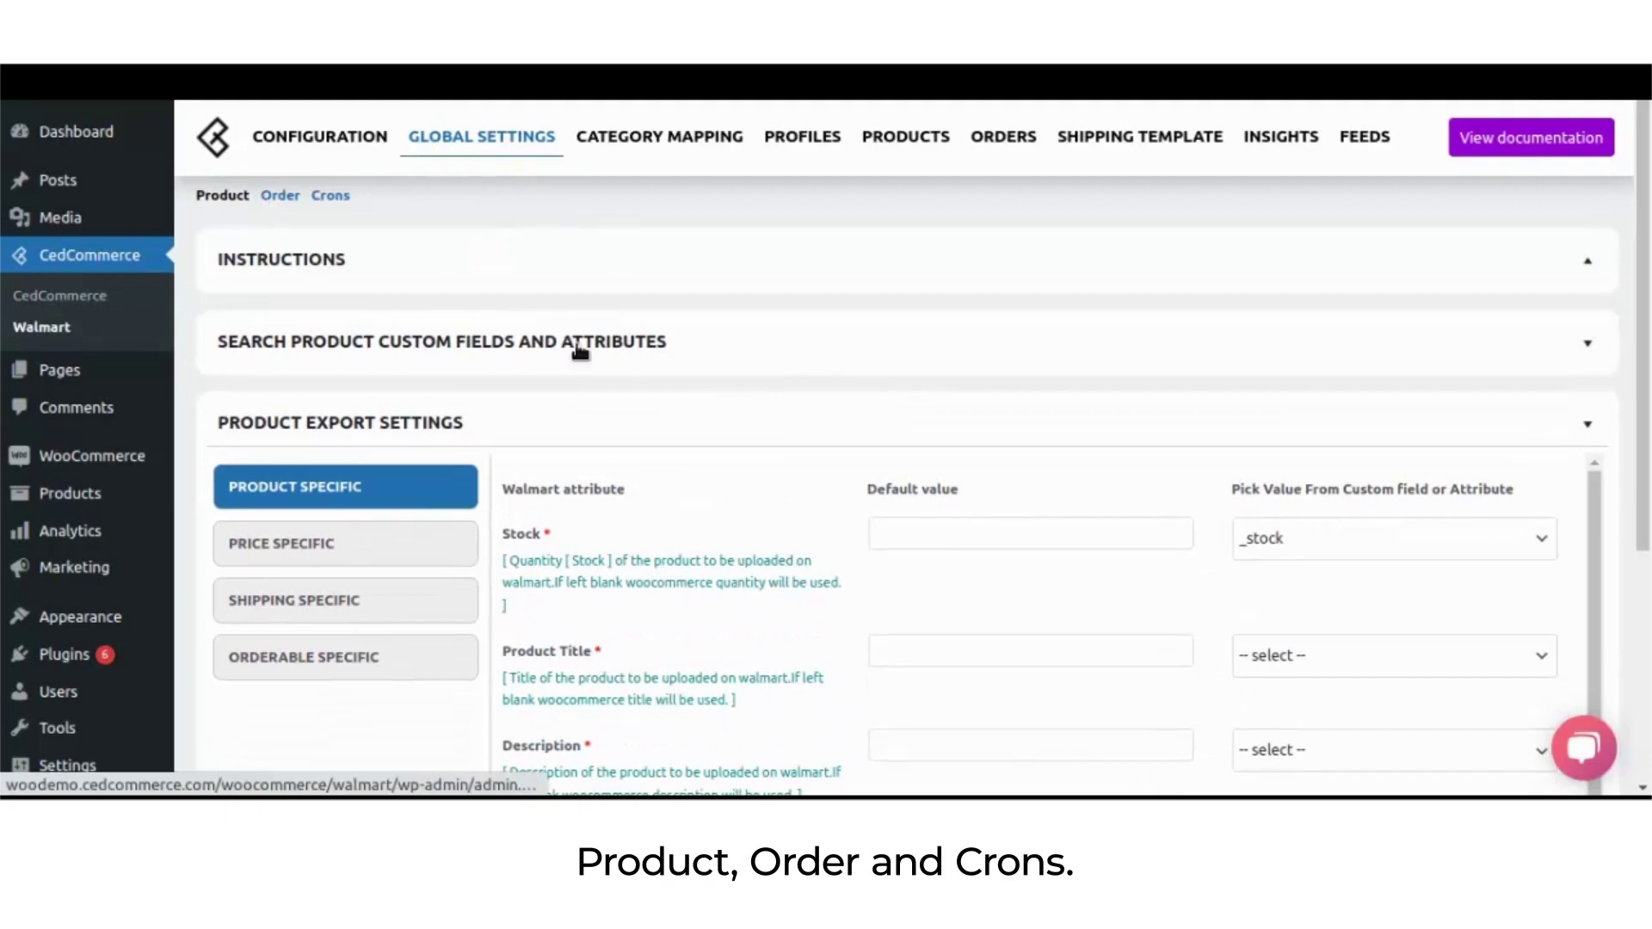
{"action": "left_click", "coordinate": [715, 342]}
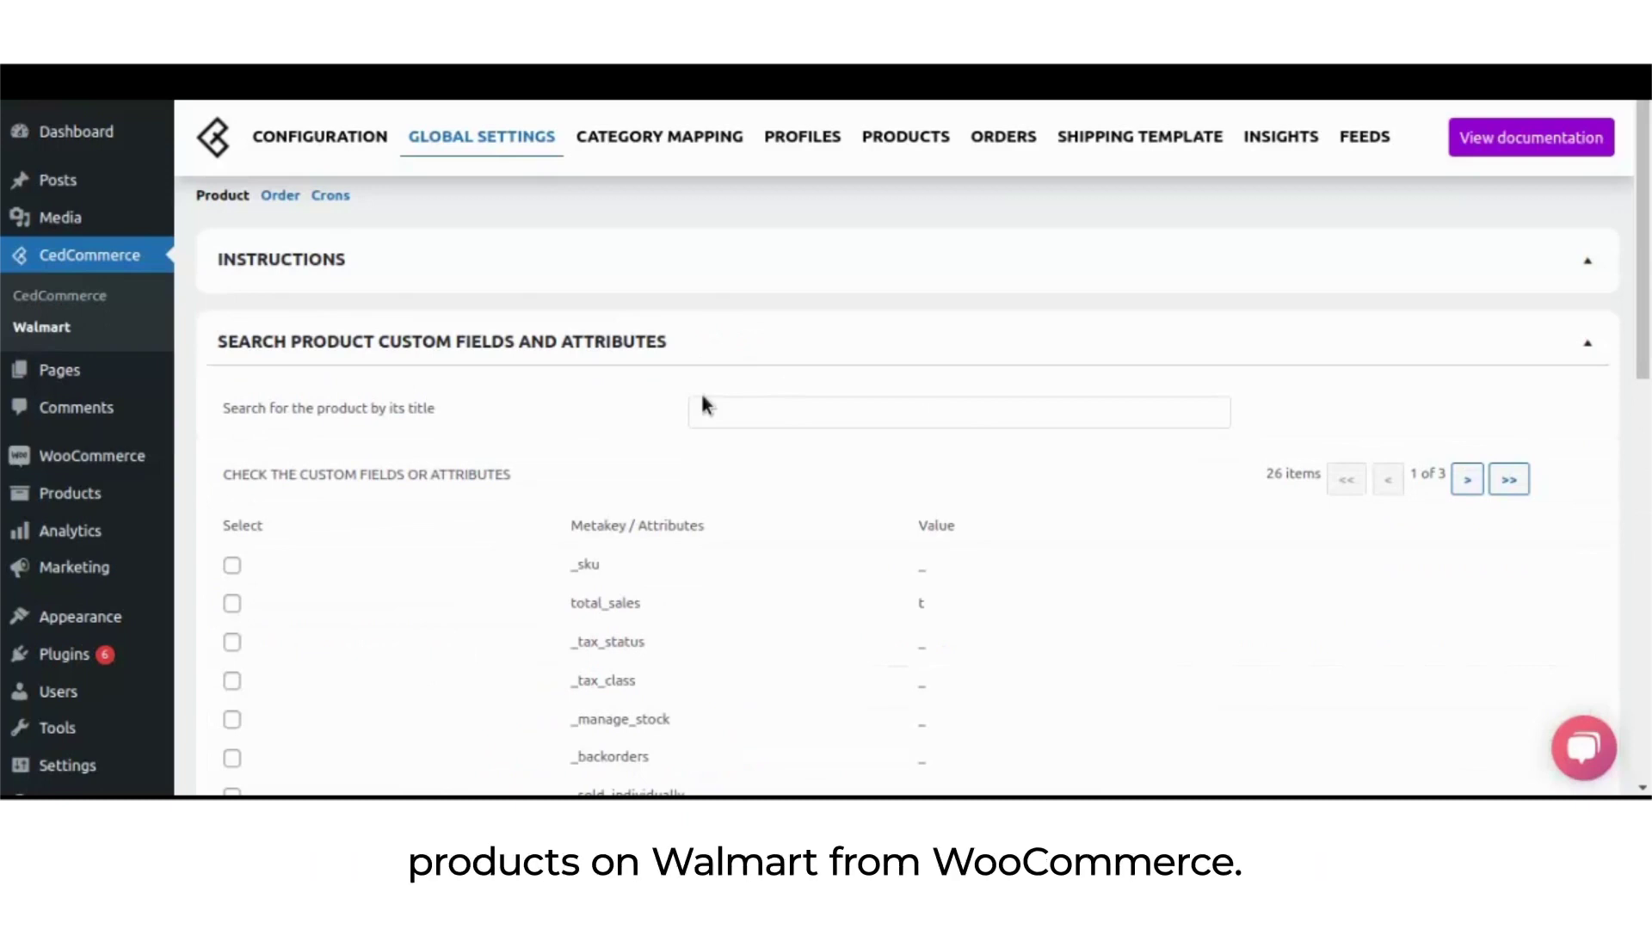
{"action": "left_click", "coordinate": [723, 404]}
{"action": "type", "text": "polo"}
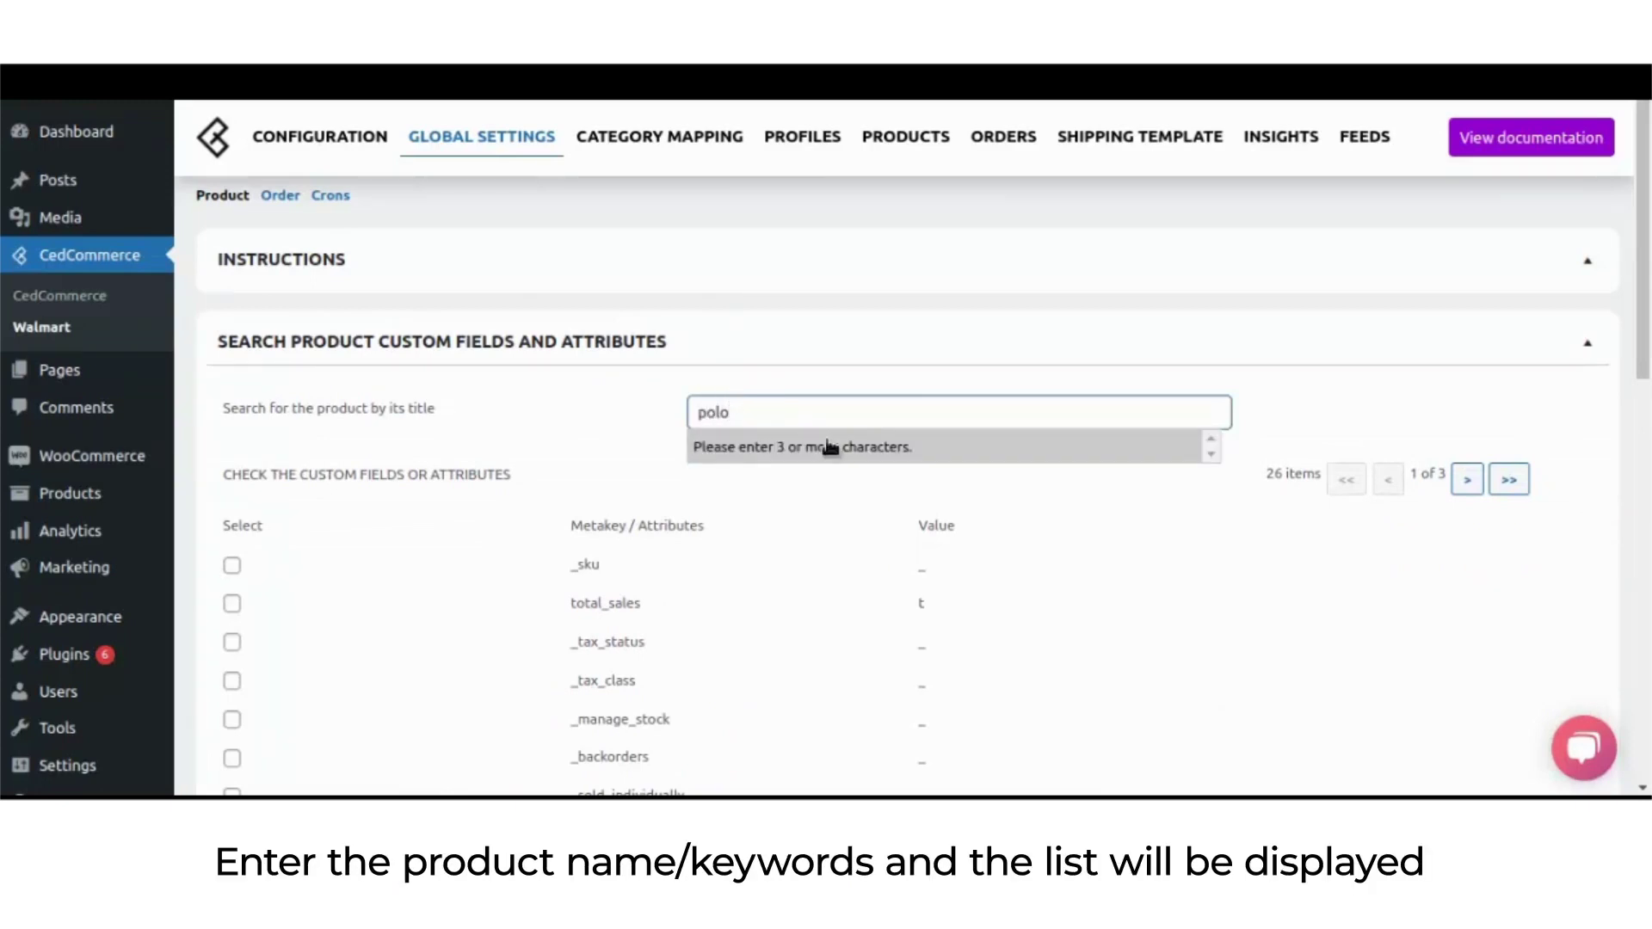
{"action": "left_click", "coordinate": [721, 444]}
Select all ten listed metakeys from _sku through _download_limit and save the selection
{"action": "scroll", "coordinate": [495, 334], "scroll_direction": "down", "scroll_amount": 3}
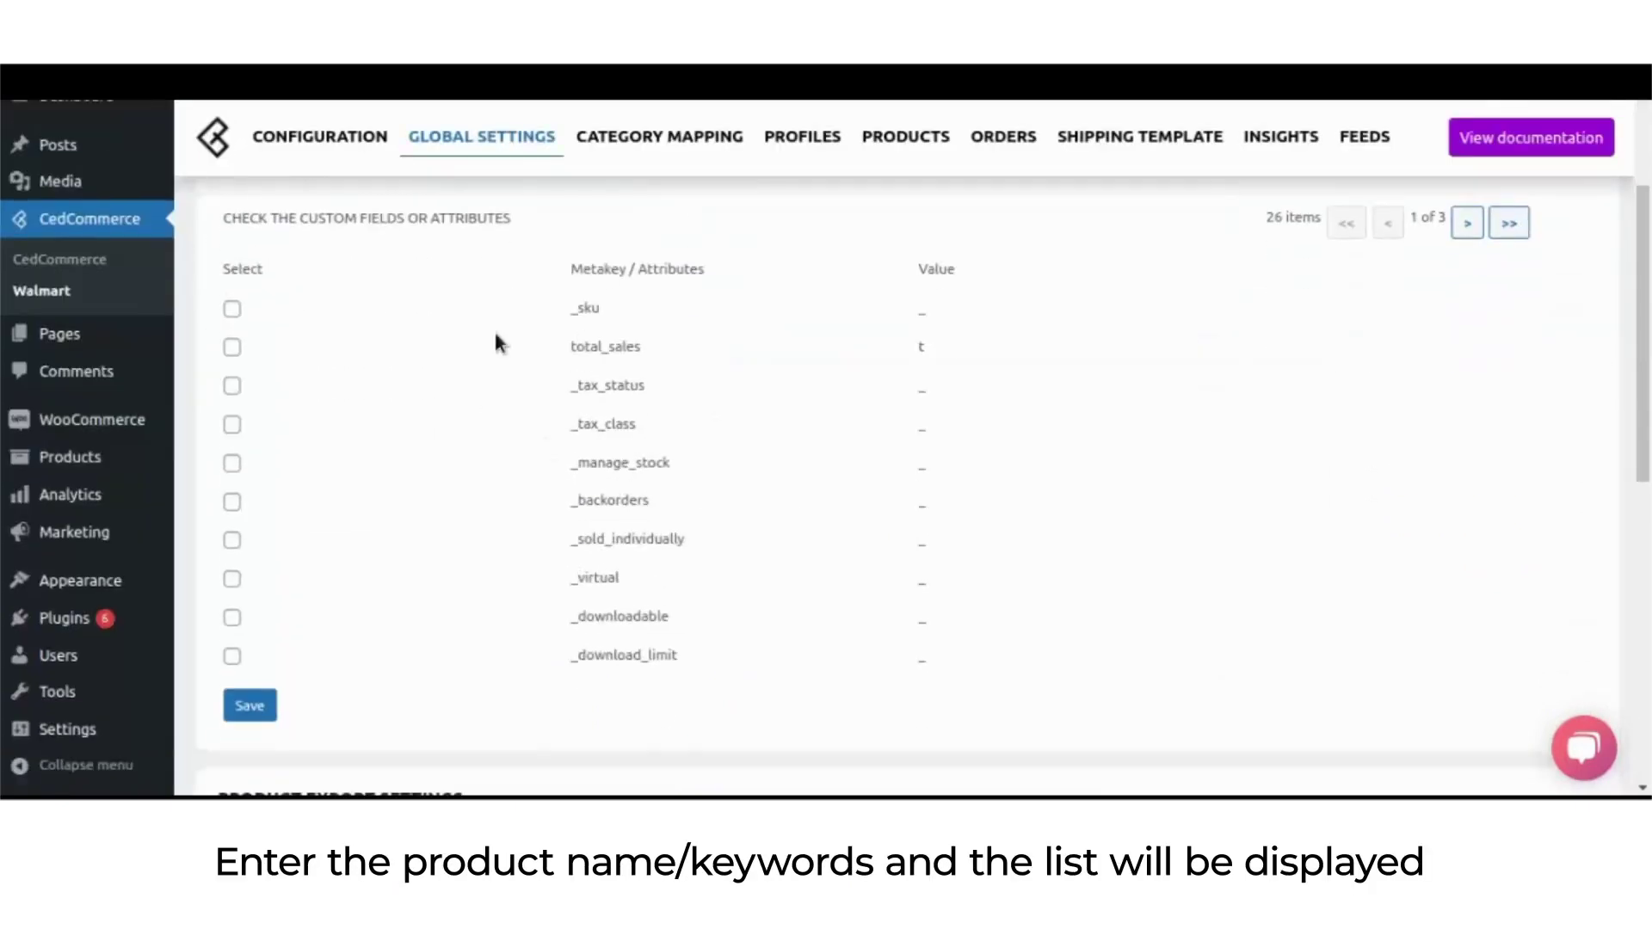
{"action": "left_click", "coordinate": [232, 385]}
{"action": "left_click", "coordinate": [233, 424]}
{"action": "left_click", "coordinate": [233, 462]}
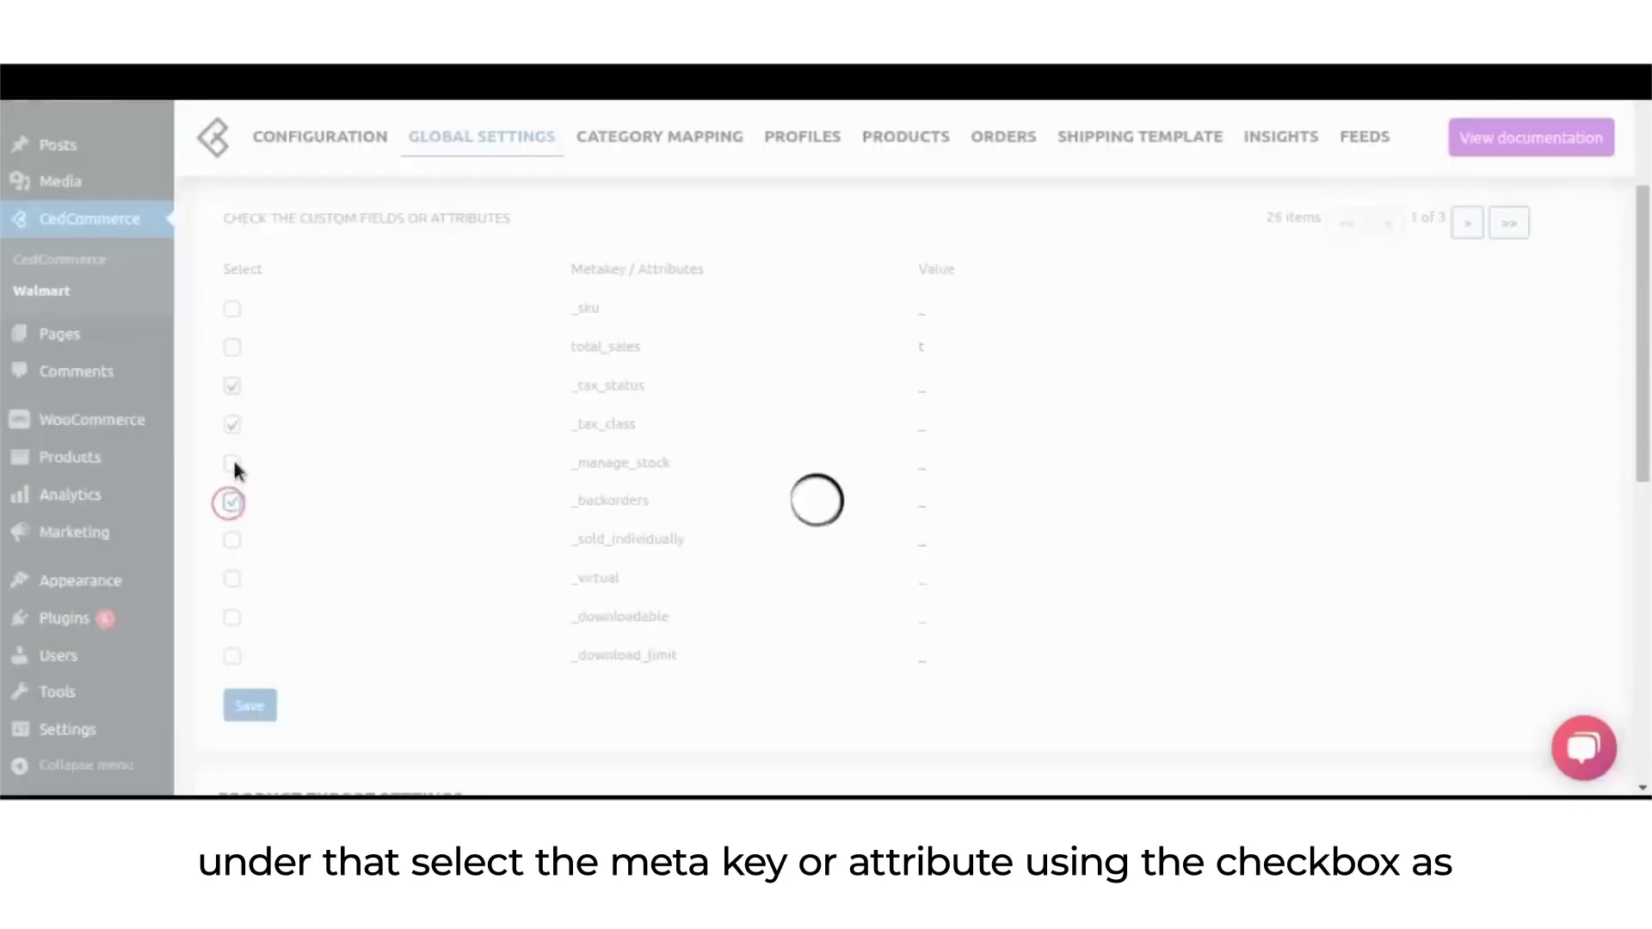
{"action": "left_click", "coordinate": [233, 539]}
{"action": "left_click", "coordinate": [232, 579]}
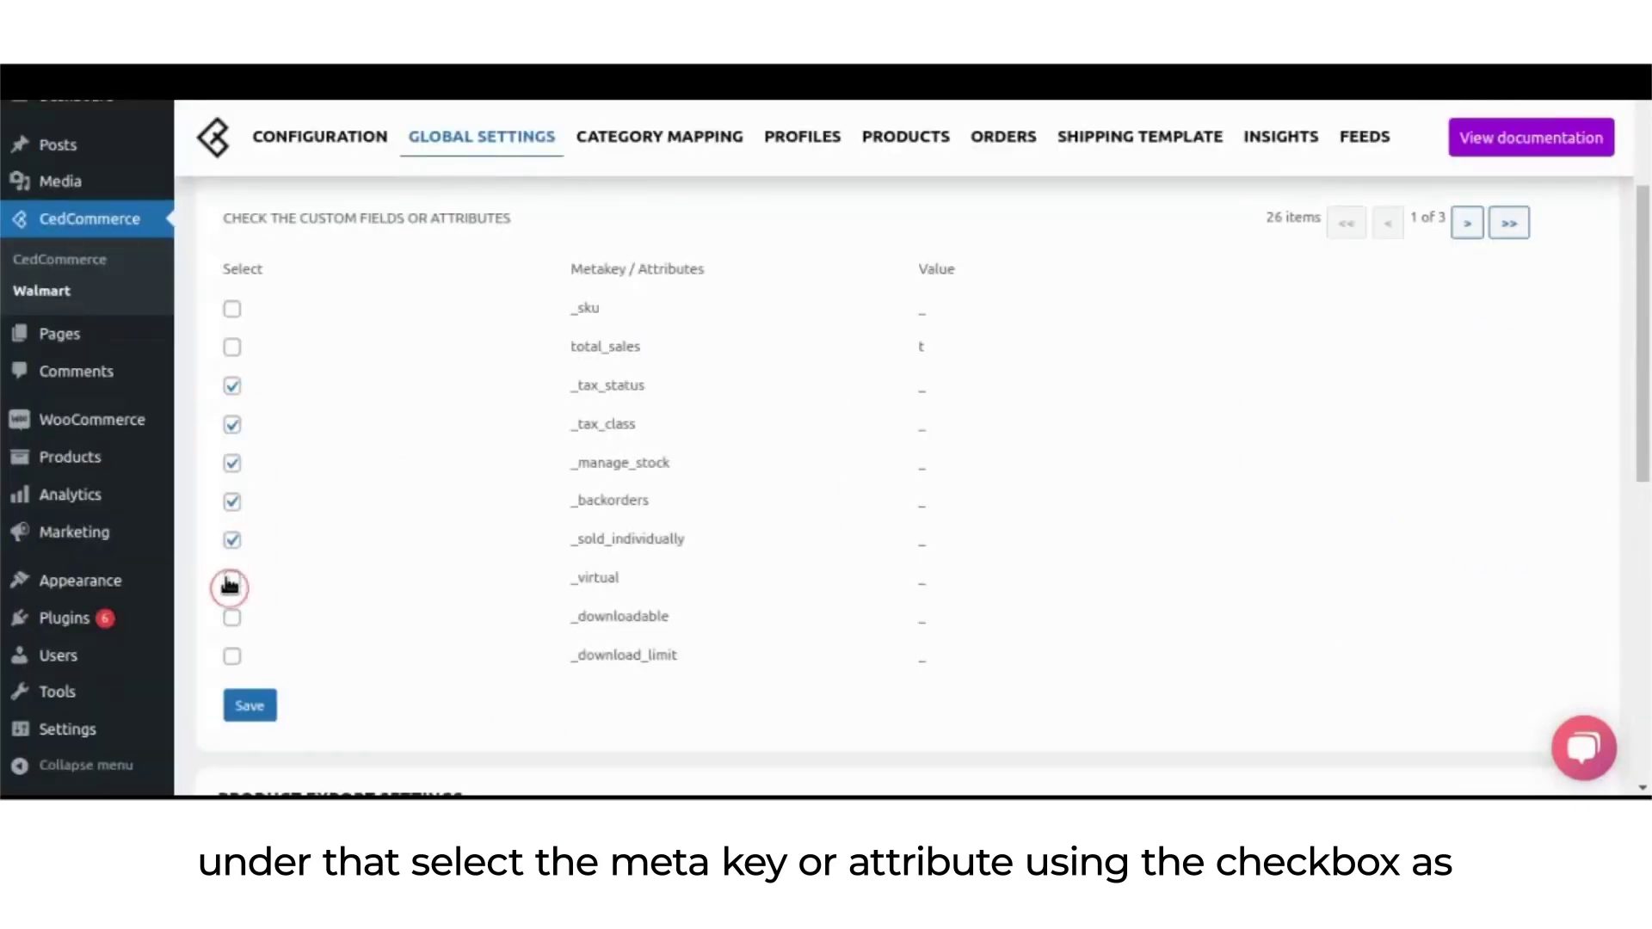
{"action": "left_click", "coordinate": [232, 617]}
{"action": "left_click", "coordinate": [232, 347]}
{"action": "left_click", "coordinate": [232, 310]}
{"action": "left_click", "coordinate": [233, 655]}
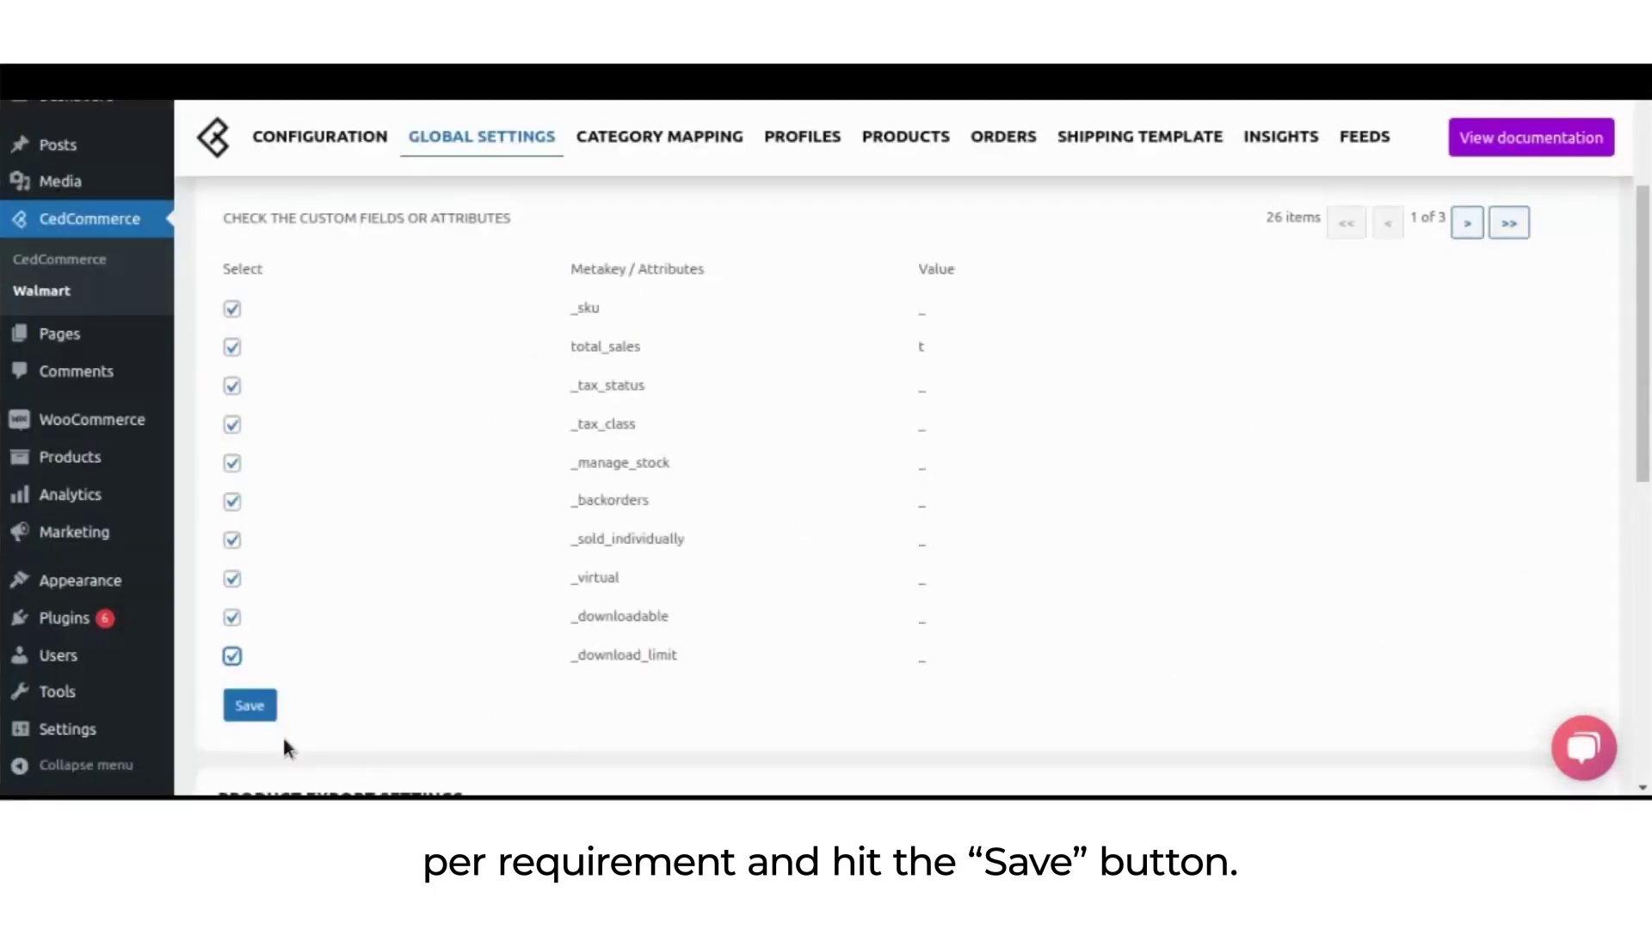
{"action": "left_click", "coordinate": [249, 706]}
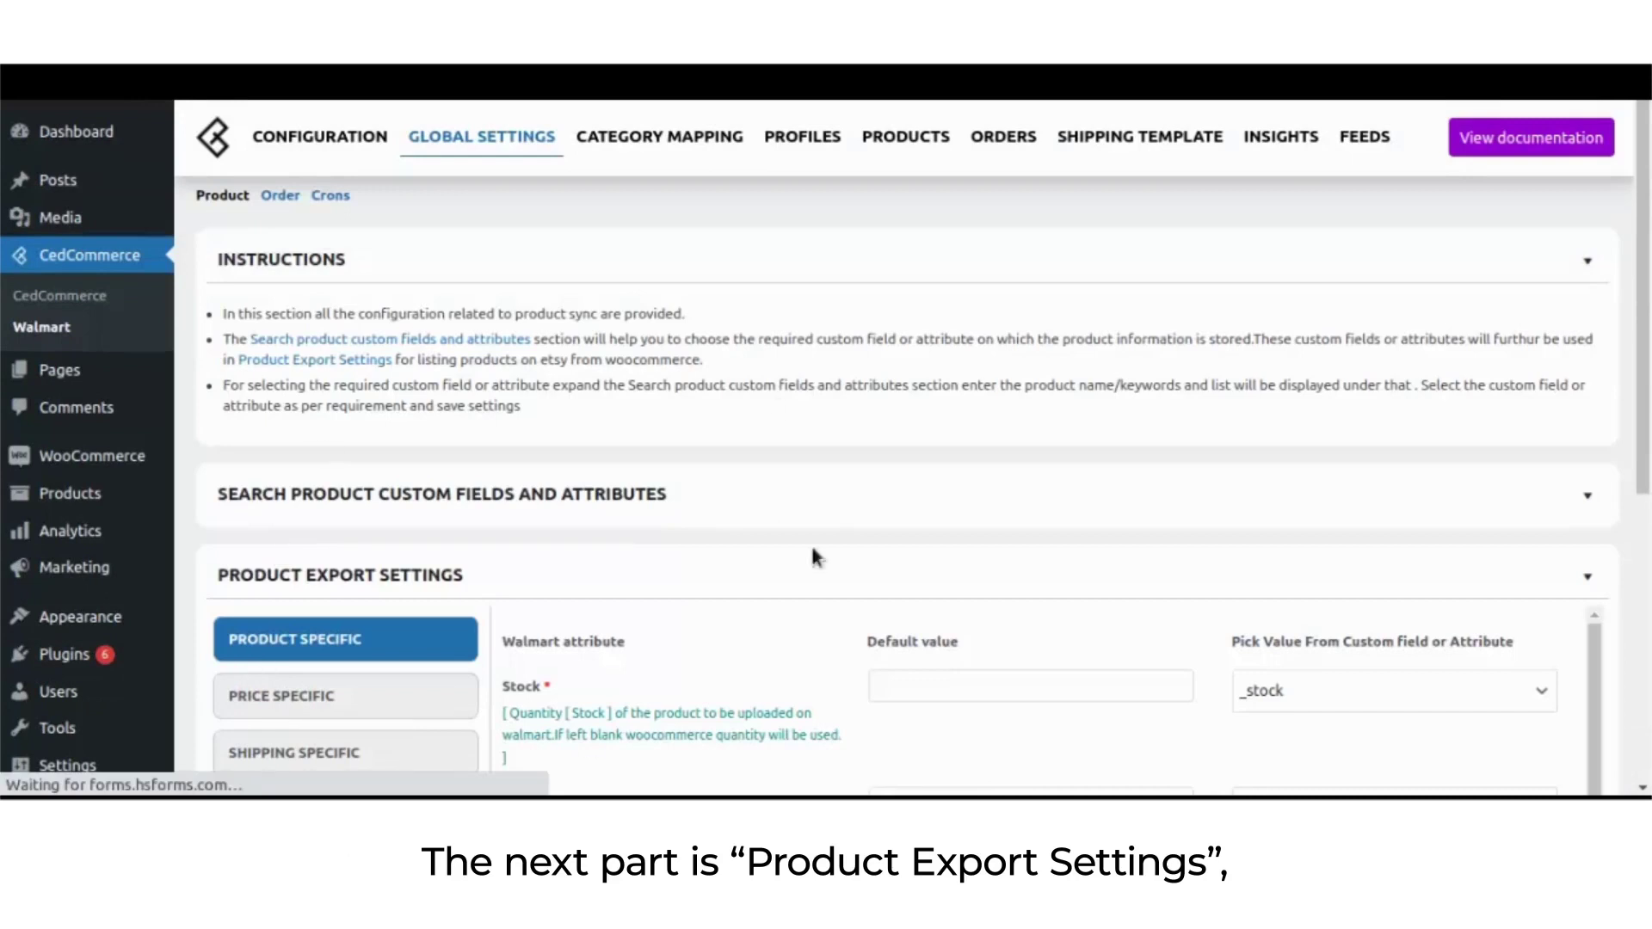
Examine the Stock default value and its custom field choices in the Product Specific export settings
{"action": "left_click", "coordinate": [667, 270]}
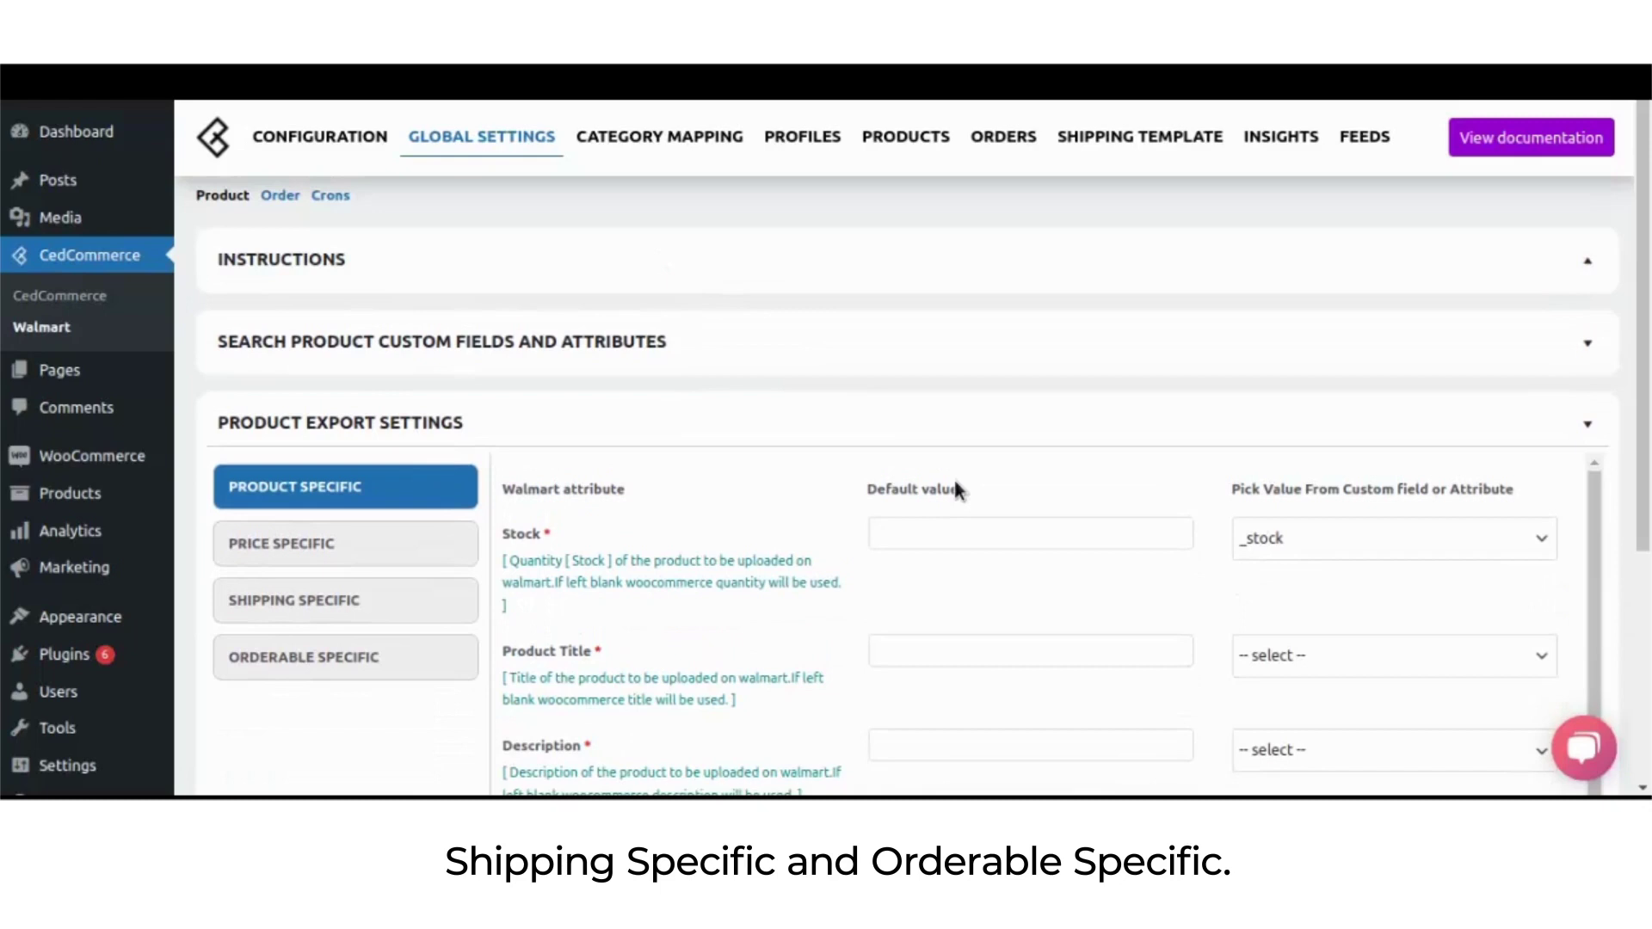
{"action": "left_click", "coordinate": [1262, 538]}
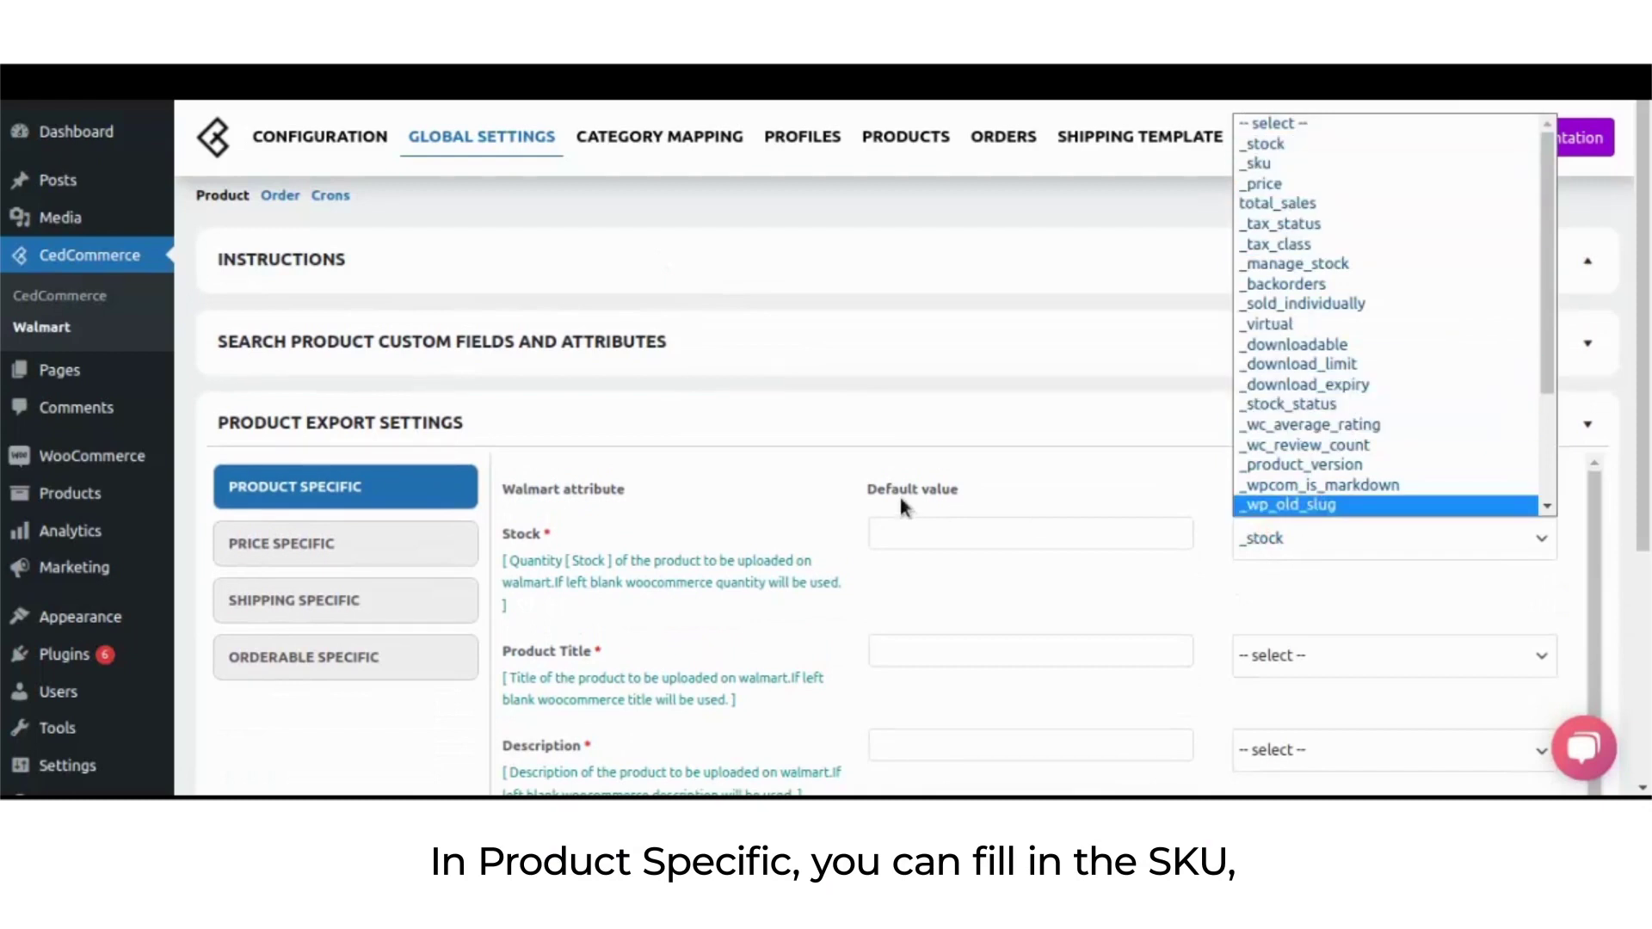
{"action": "left_click", "coordinate": [868, 419]}
{"action": "scroll", "coordinate": [865, 414], "scroll_direction": "down", "scroll_amount": 3}
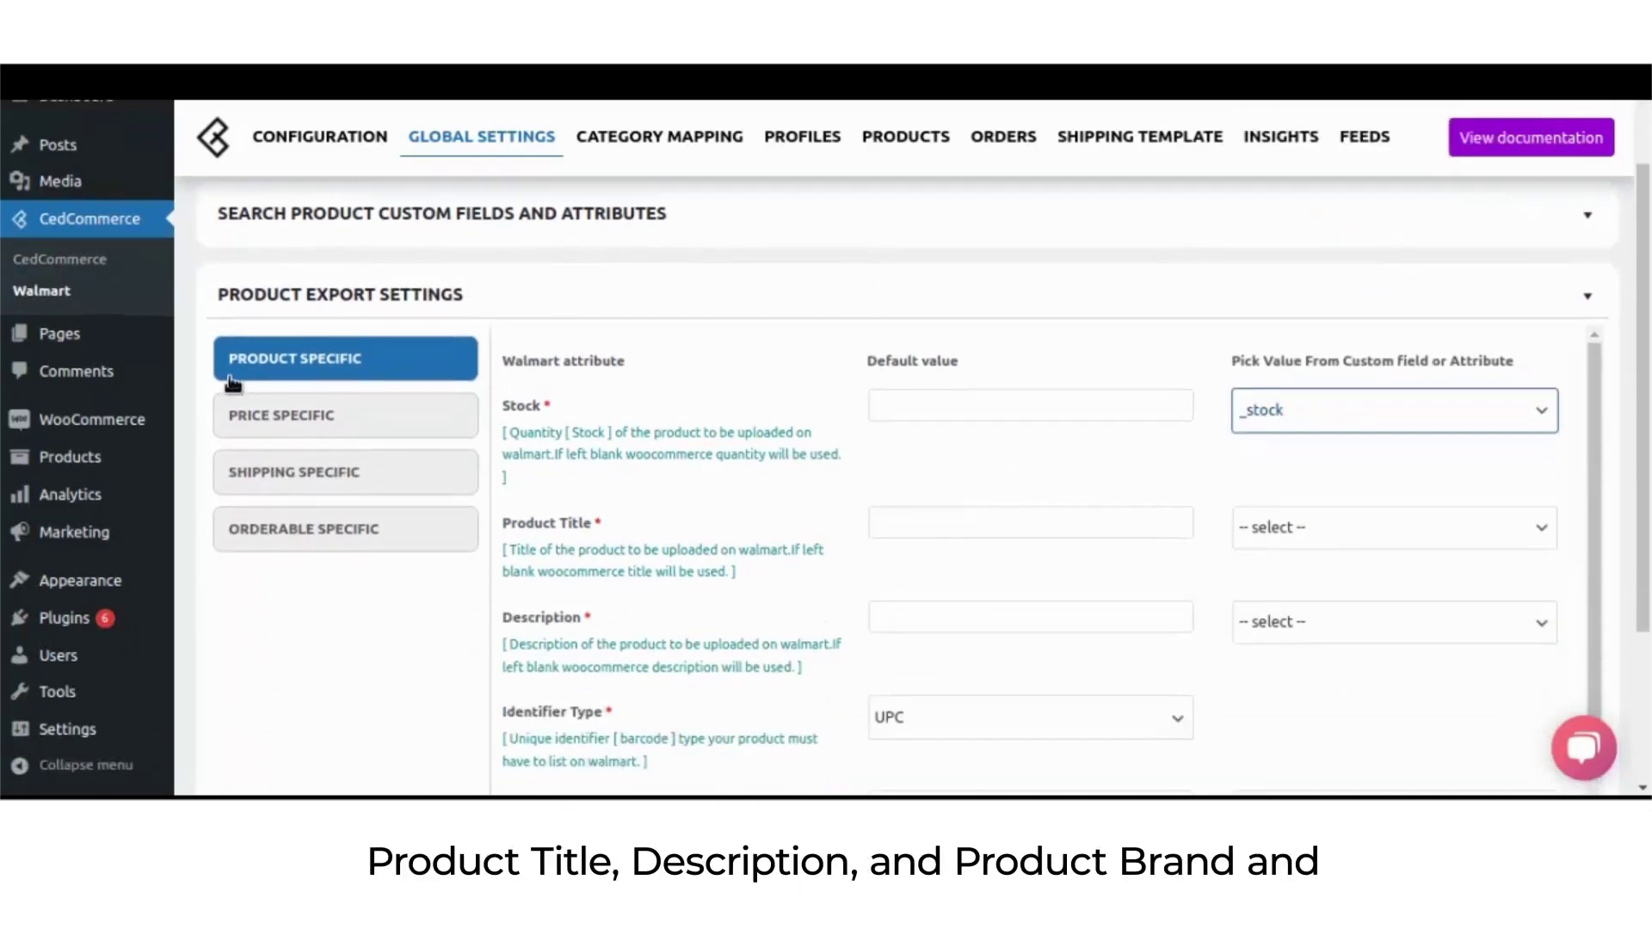
{"action": "scroll", "coordinate": [573, 396], "scroll_direction": "down", "scroll_amount": 1}
{"action": "scroll", "coordinate": [570, 395], "scroll_direction": "up", "scroll_amount": 1}
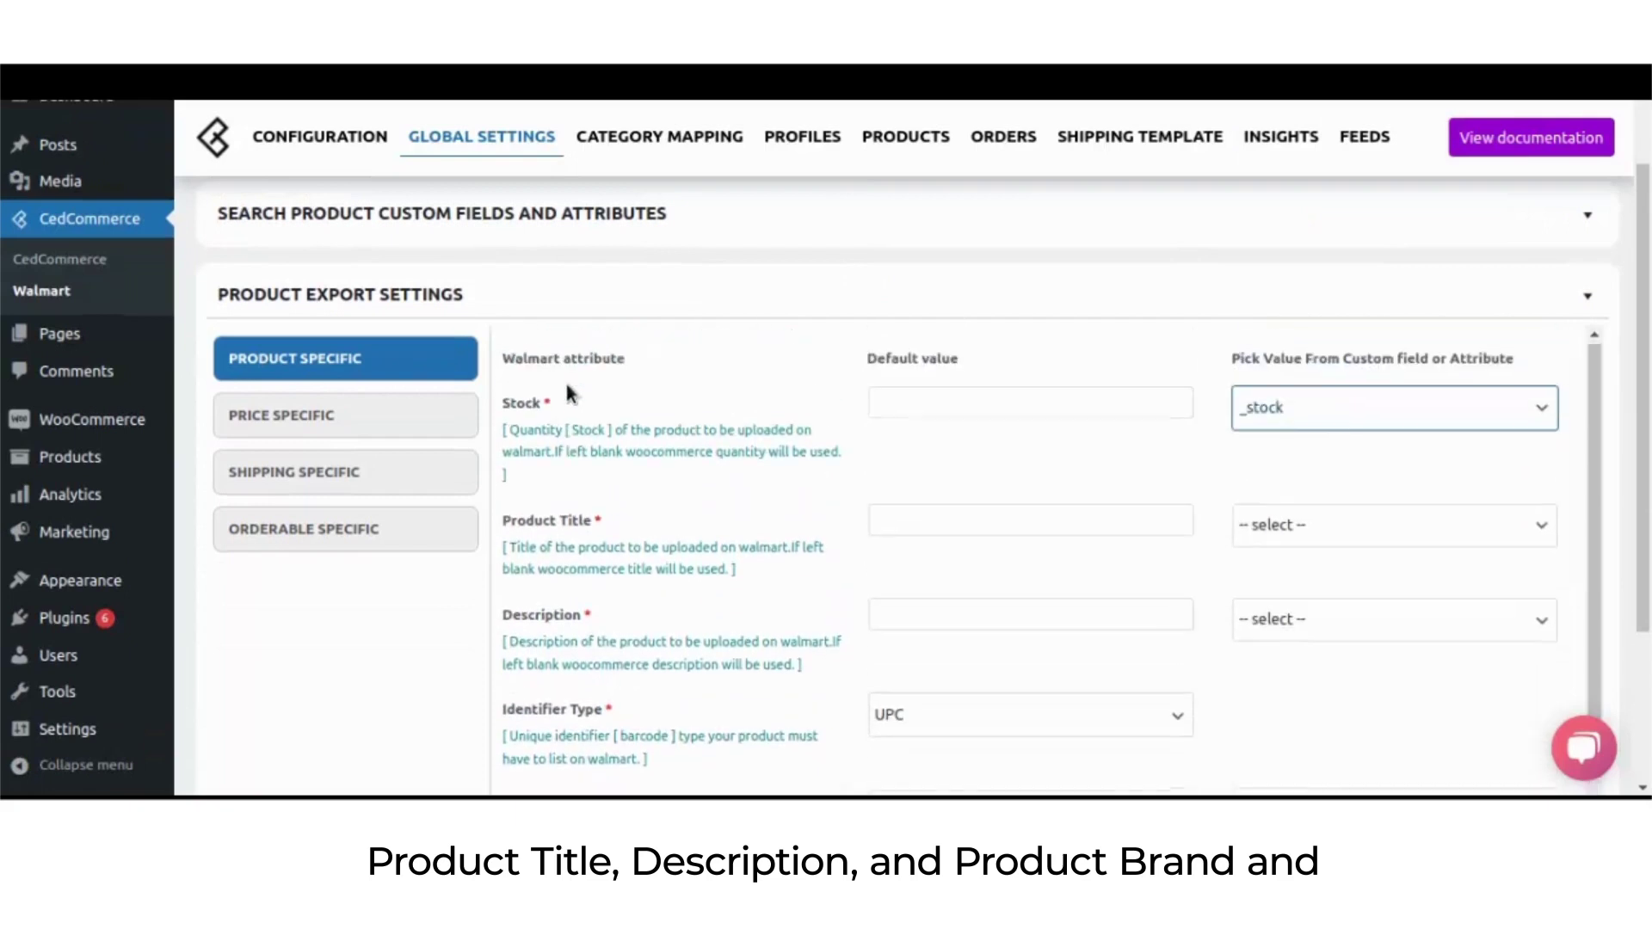
{"action": "left_click", "coordinate": [882, 404]}
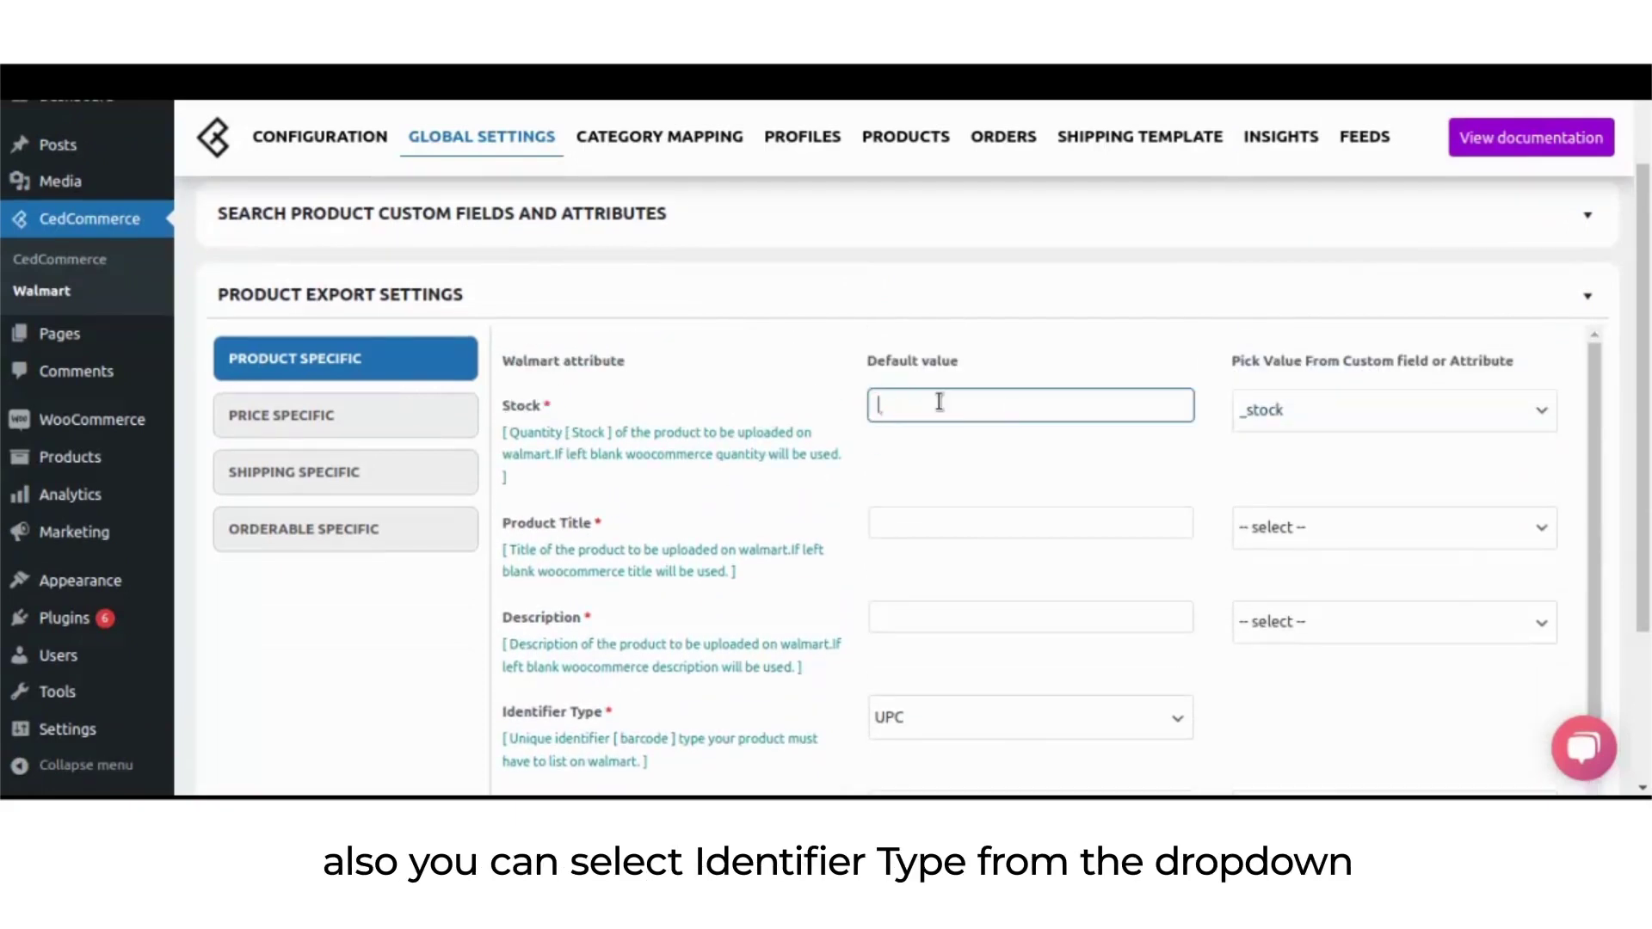
{"action": "left_click", "coordinate": [1309, 410]}
{"action": "left_click", "coordinate": [1091, 359]}
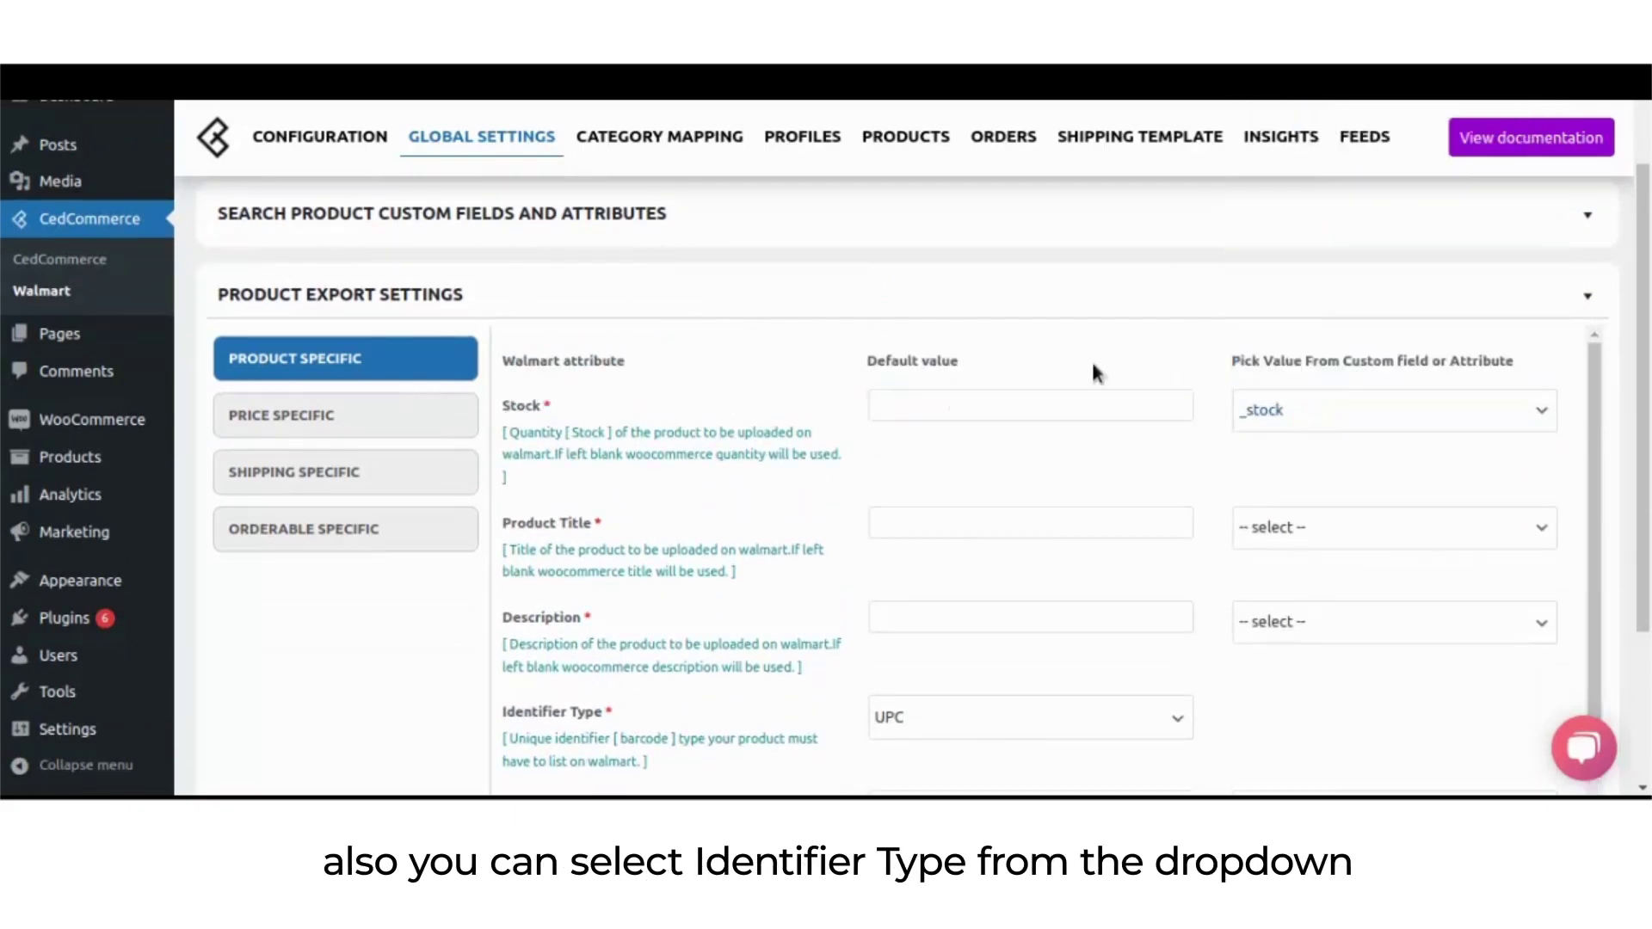
Look through the default value and custom field choices offered for Product Title and Description
{"action": "left_click", "coordinate": [930, 531]}
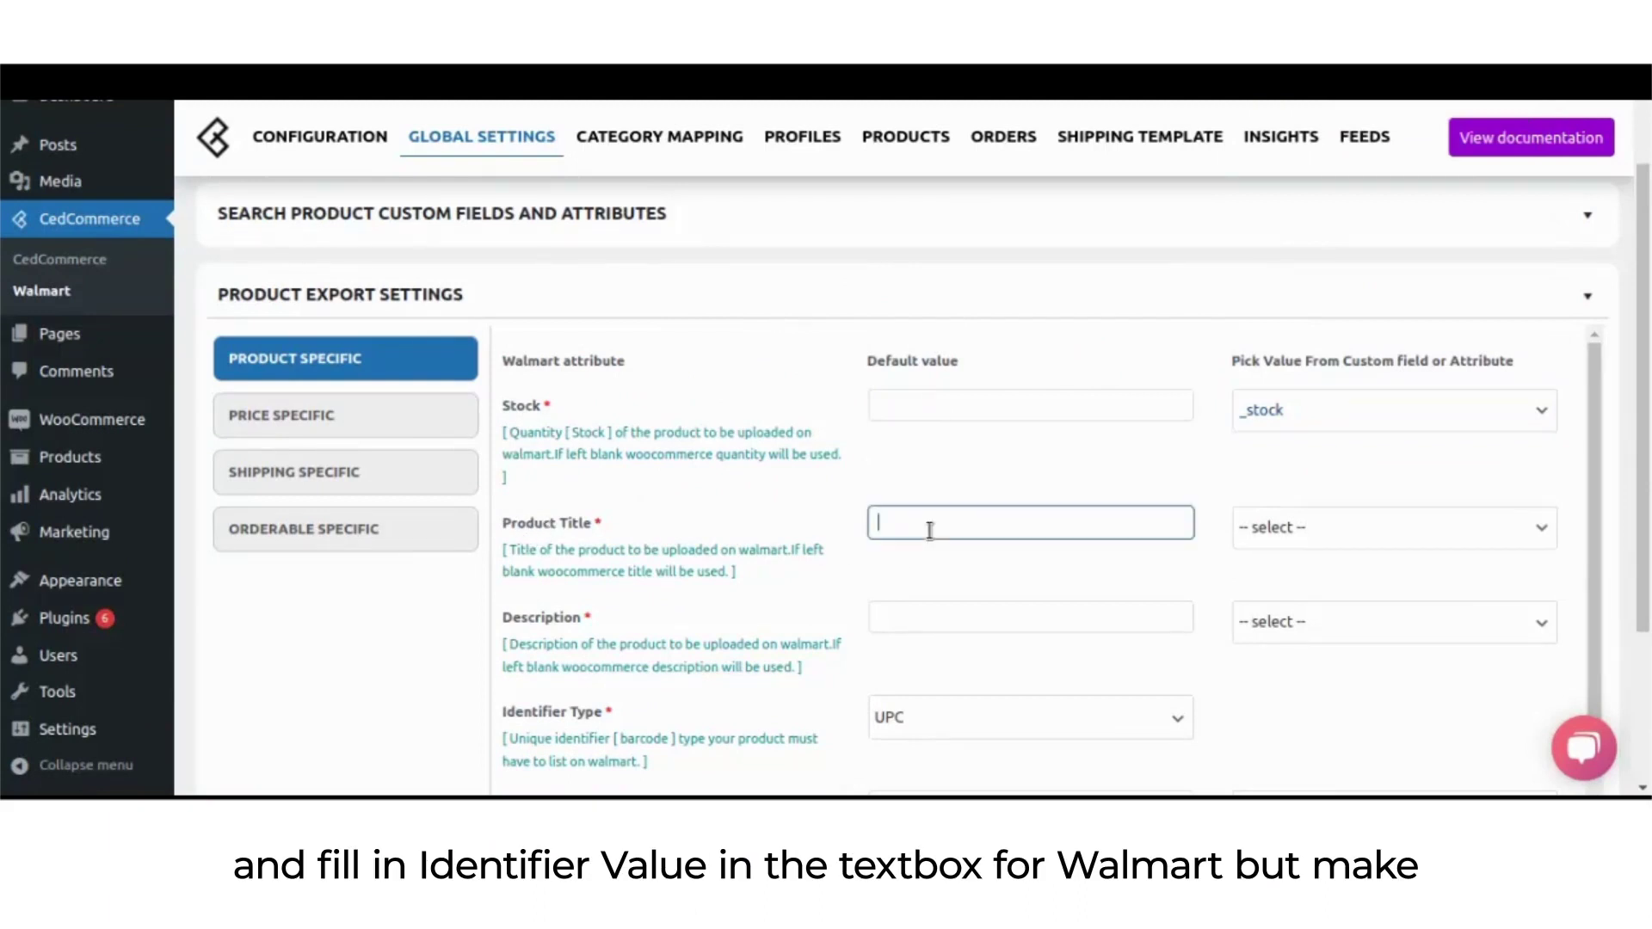
{"action": "left_click", "coordinate": [1274, 527]}
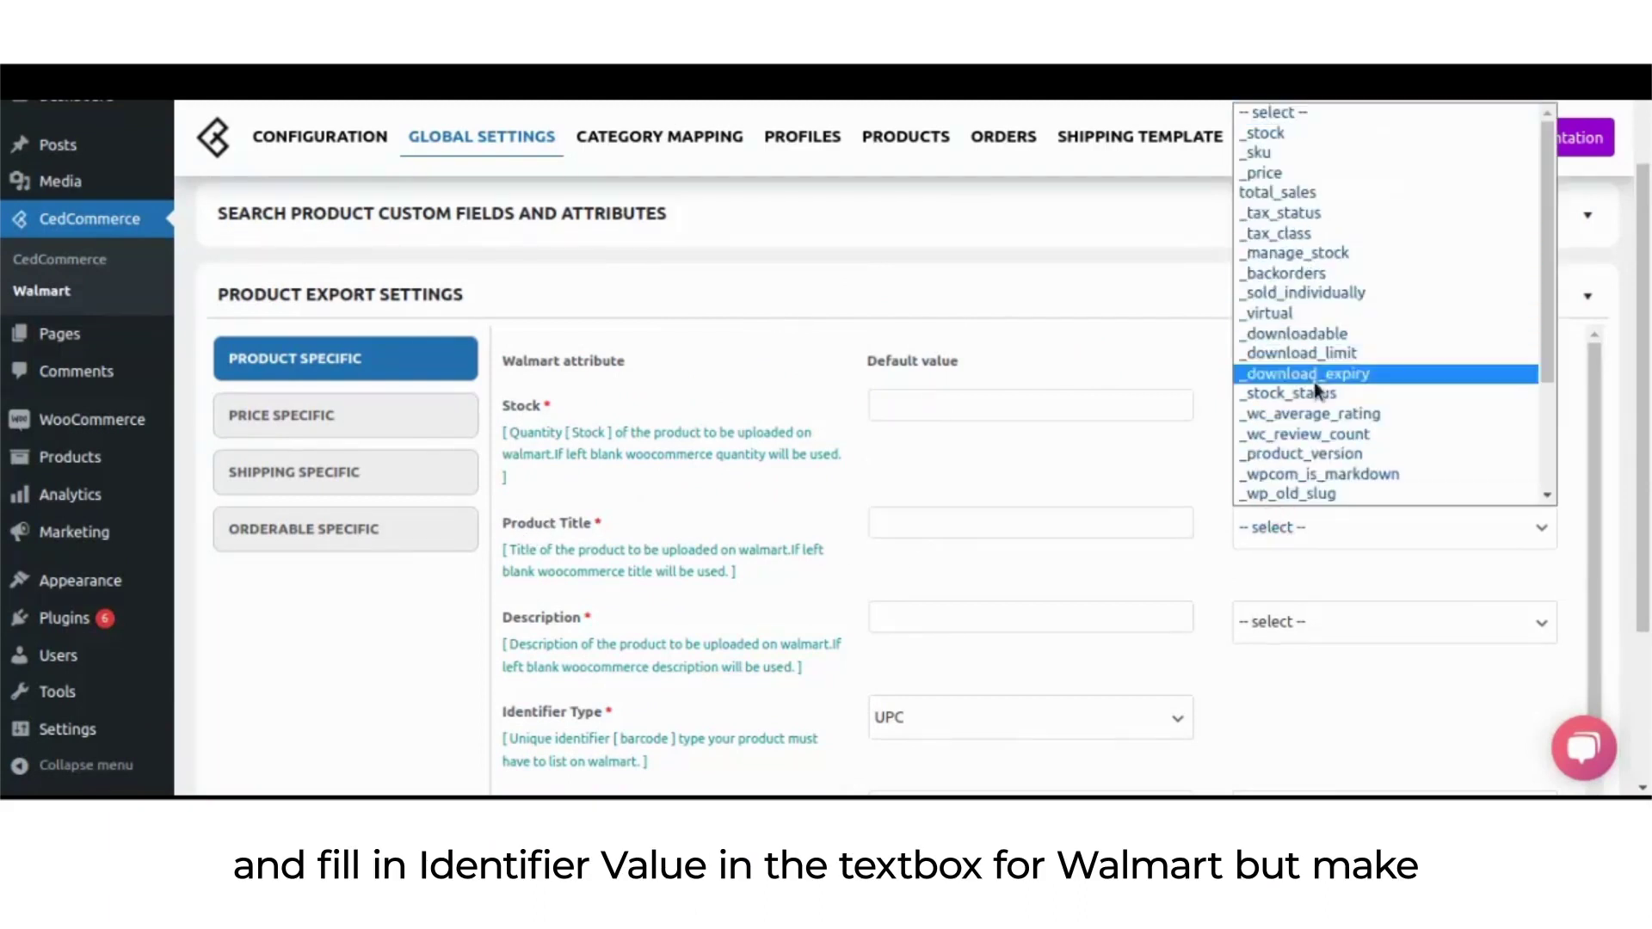
{"action": "left_click", "coordinate": [1172, 469]}
{"action": "scroll", "coordinate": [737, 541], "scroll_direction": "down", "scroll_amount": 1}
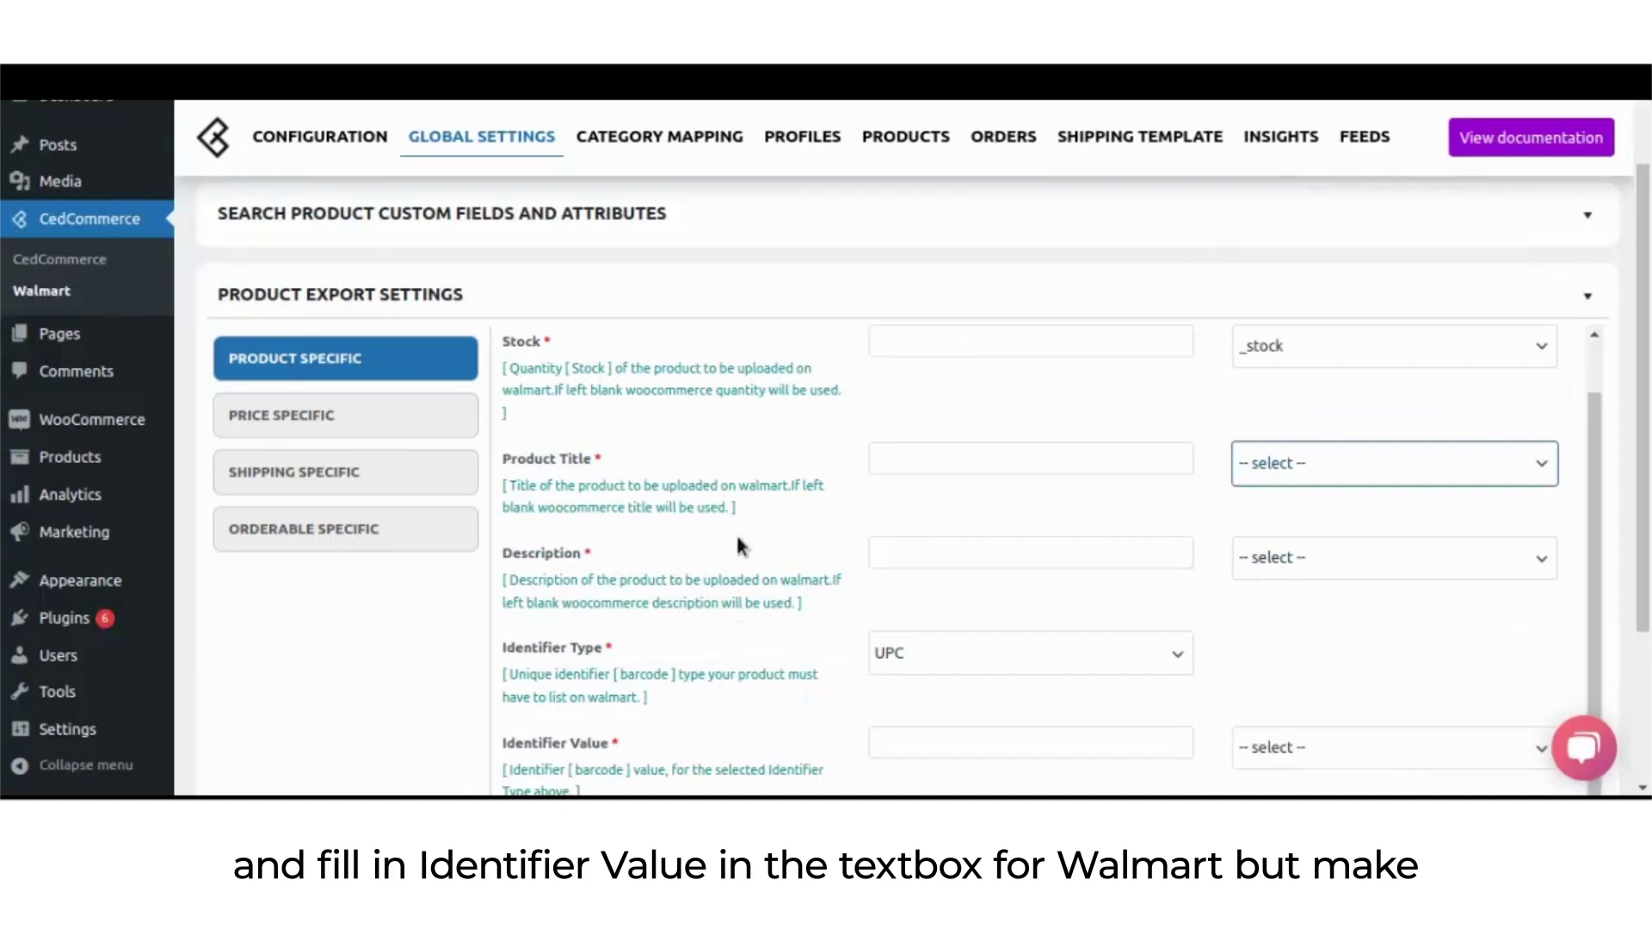
{"action": "scroll", "coordinate": [737, 544], "scroll_direction": "down", "scroll_amount": 1}
{"action": "left_click", "coordinate": [1247, 524]}
{"action": "left_click", "coordinate": [1138, 491]}
Examine the Identifier Type options and the value sources available for Identifier Value and Product Brand
{"action": "scroll", "coordinate": [818, 475], "scroll_direction": "down", "scroll_amount": 3}
{"action": "left_click", "coordinate": [906, 428]}
{"action": "left_click", "coordinate": [896, 499]}
{"action": "left_click", "coordinate": [914, 430]}
{"action": "left_click", "coordinate": [917, 479]}
{"action": "left_click", "coordinate": [882, 523]}
{"action": "left_click", "coordinate": [1343, 532]}
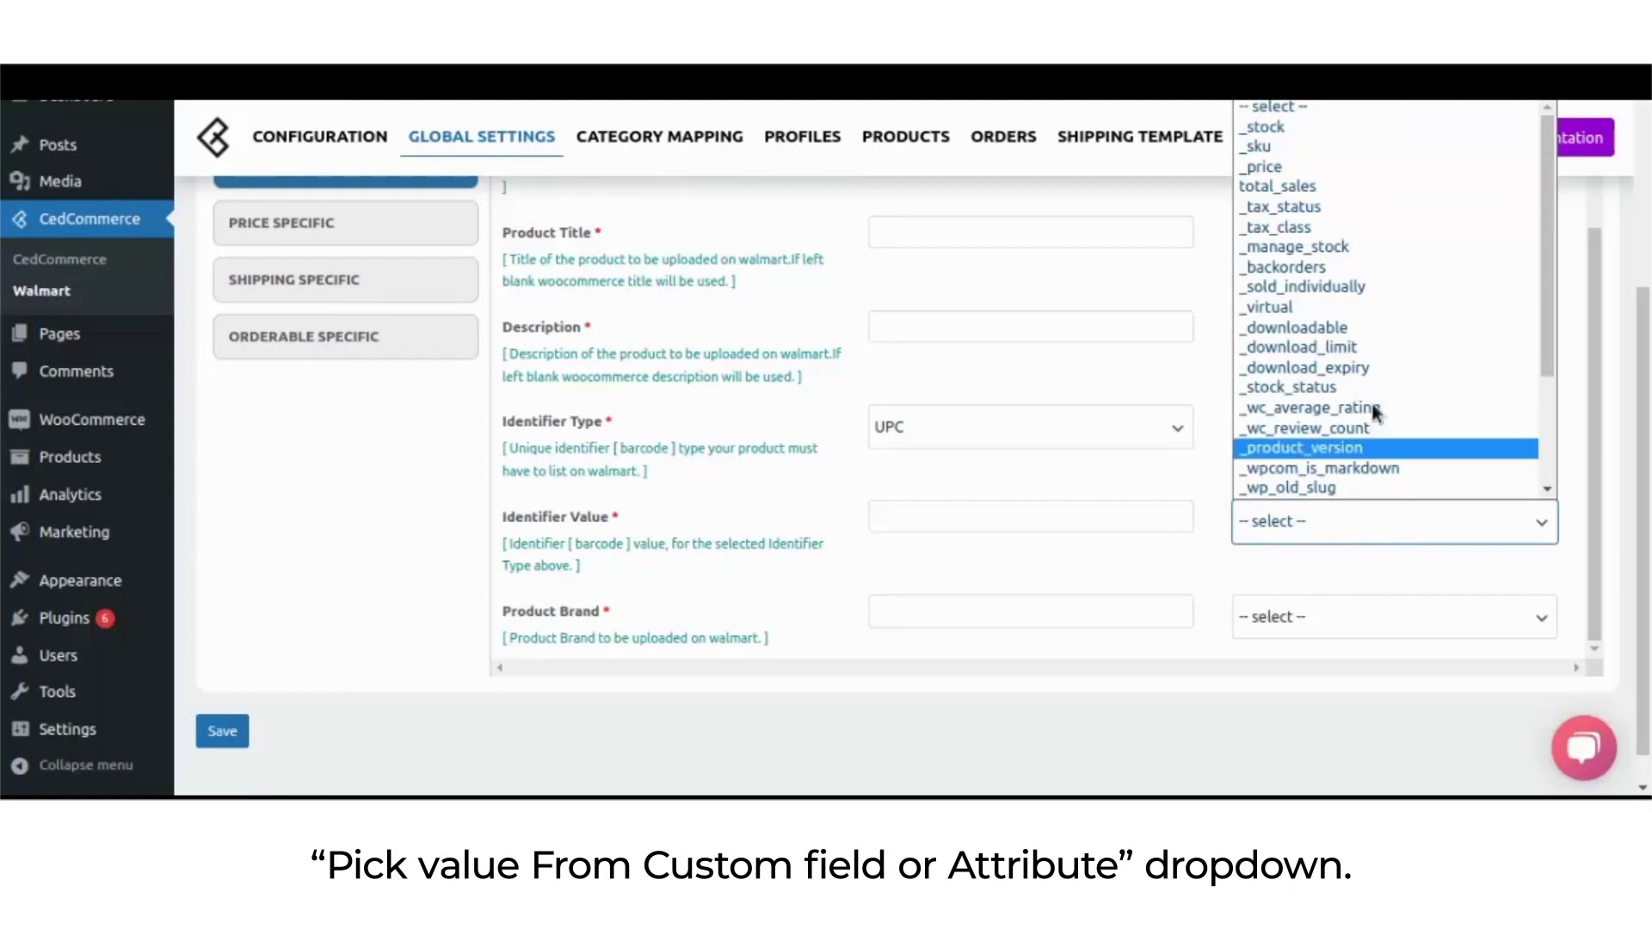
{"action": "left_click", "coordinate": [1151, 486]}
{"action": "left_click", "coordinate": [912, 610]}
{"action": "left_click", "coordinate": [1310, 618]}
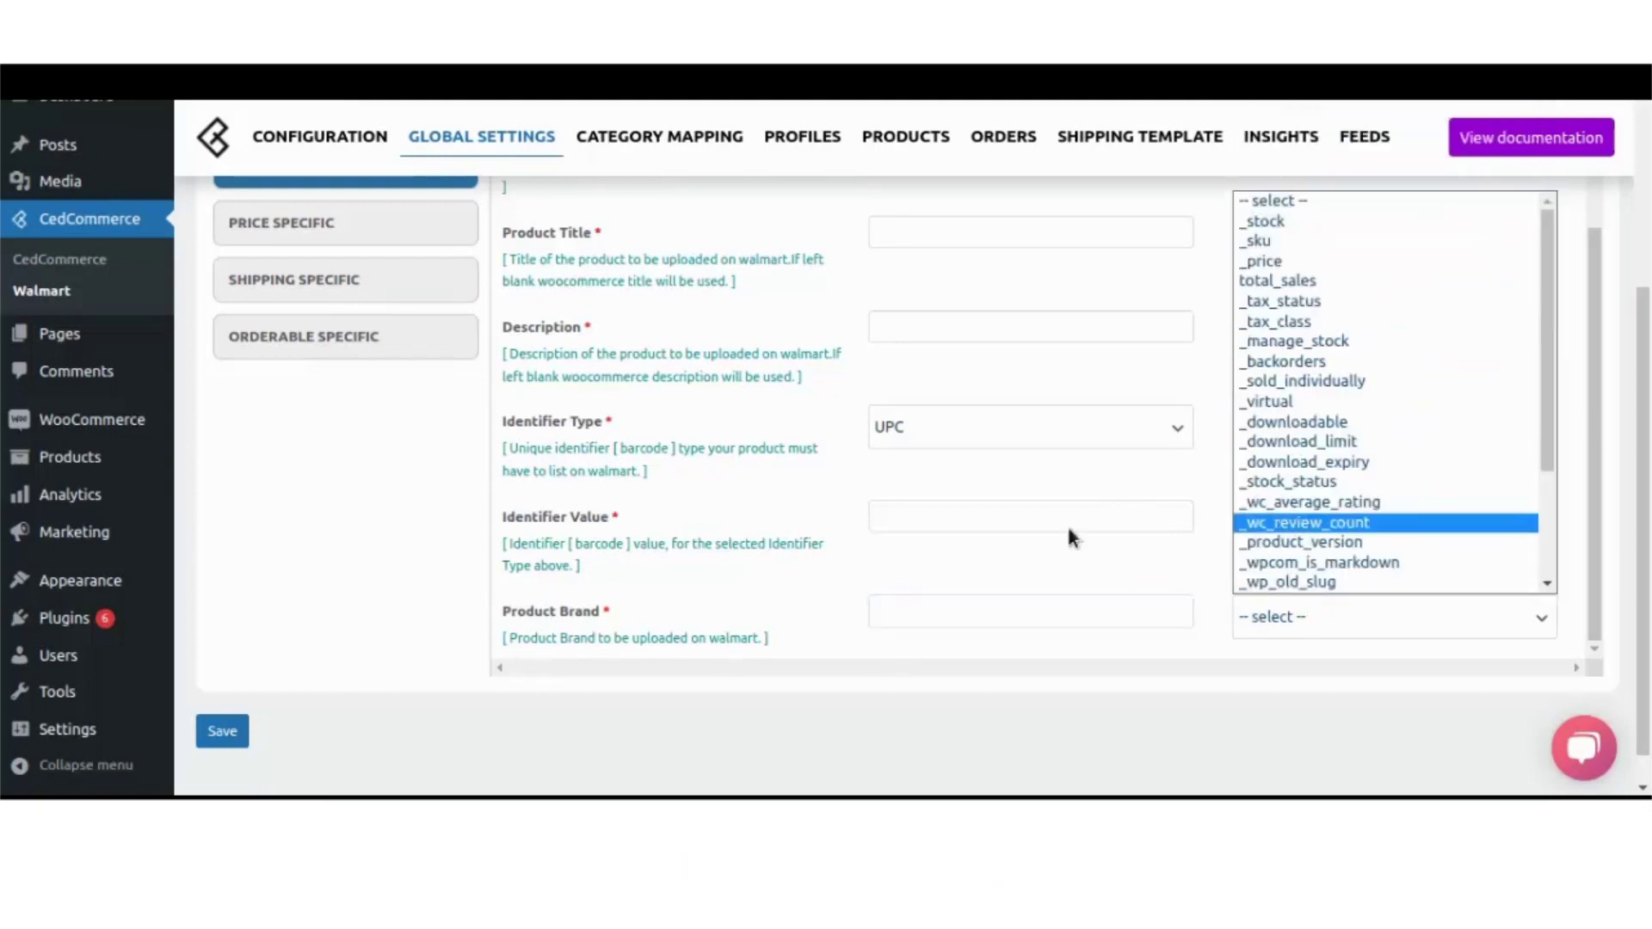
{"action": "left_click", "coordinate": [988, 460]}
{"action": "scroll", "coordinate": [553, 531], "scroll_direction": "up", "scroll_amount": 2}
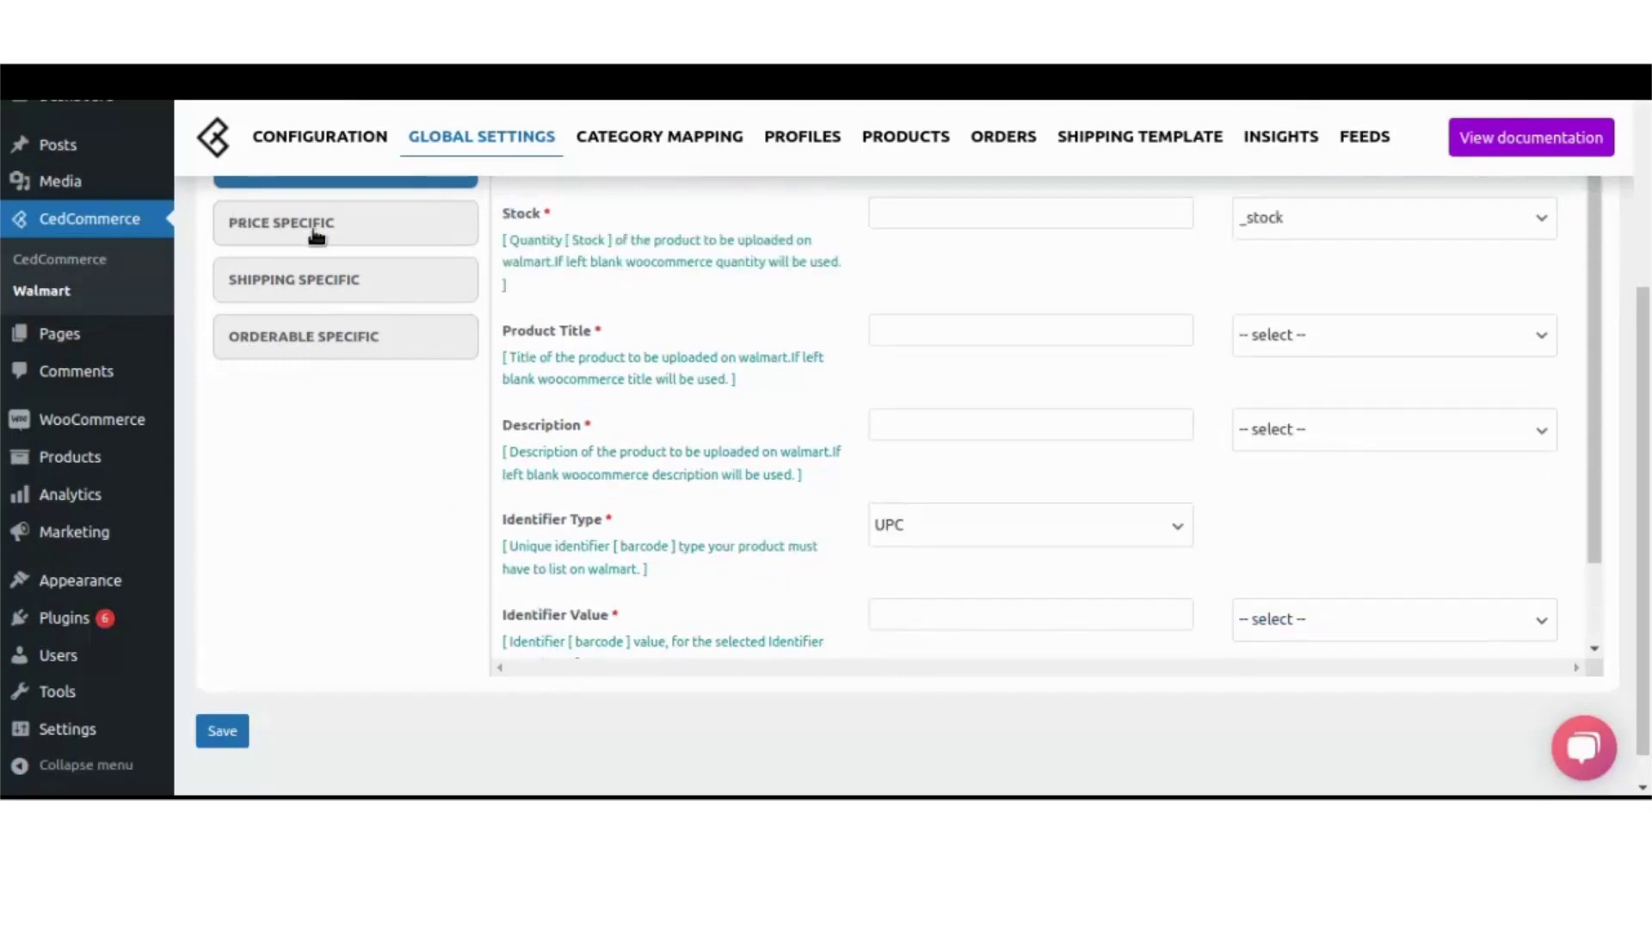
{"action": "scroll", "coordinate": [271, 442], "scroll_direction": "up", "scroll_amount": 1}
Open the Price Specific export settings and look through the custom field choices for Price
{"action": "left_click", "coordinate": [283, 419]}
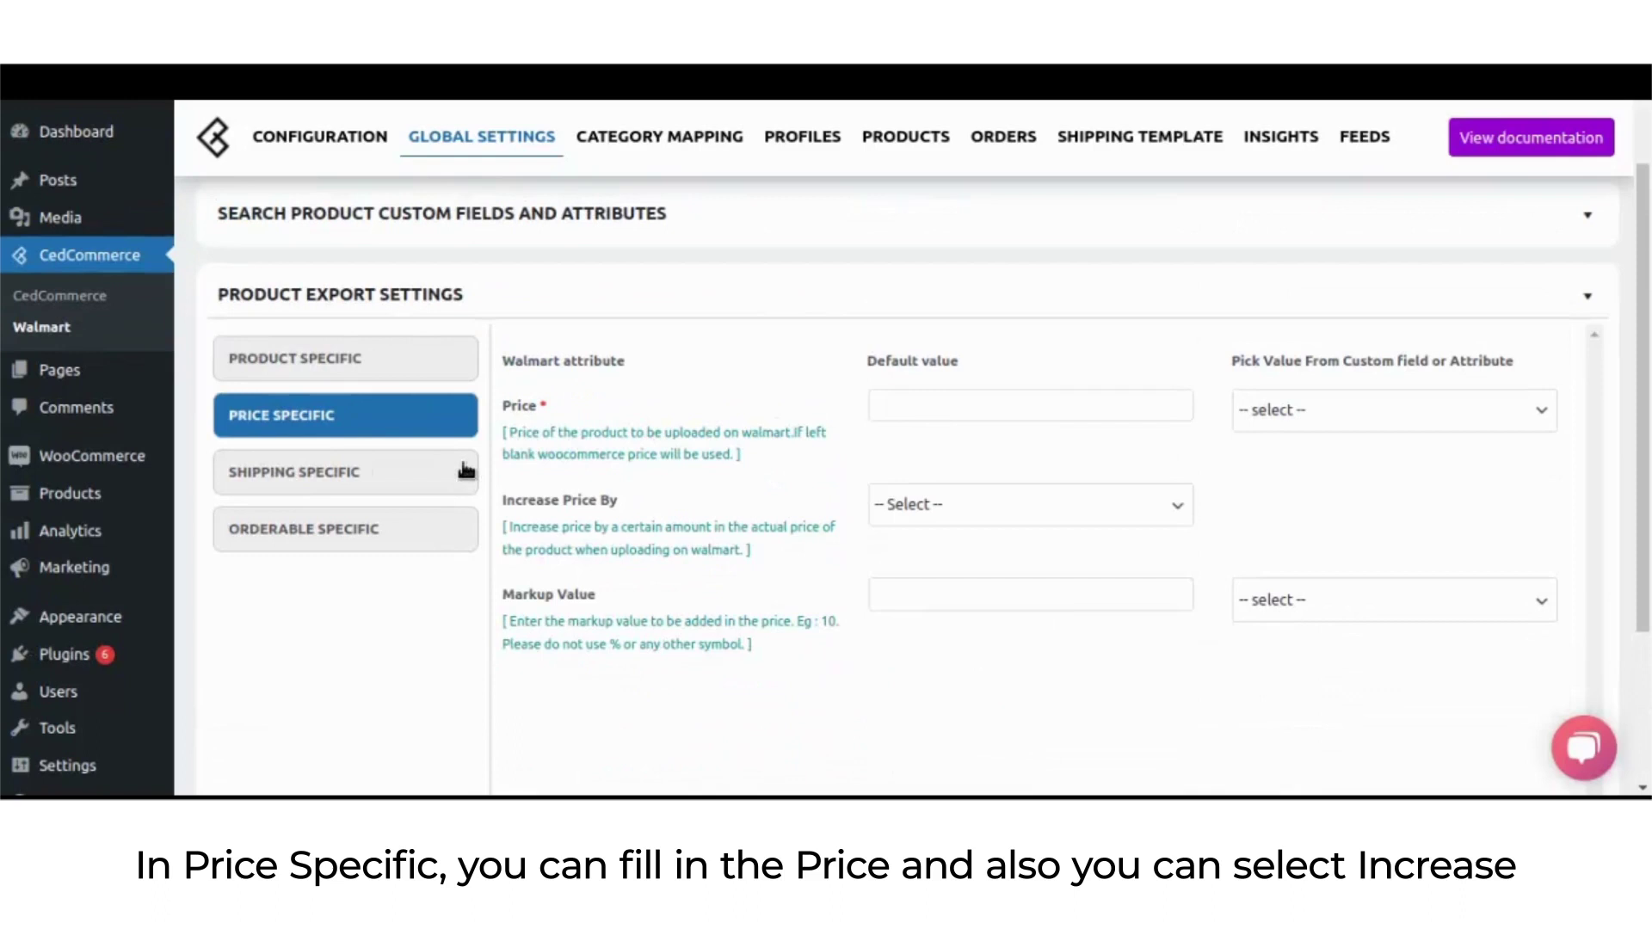
{"action": "left_click", "coordinate": [874, 403]}
{"action": "left_click", "coordinate": [1347, 404]}
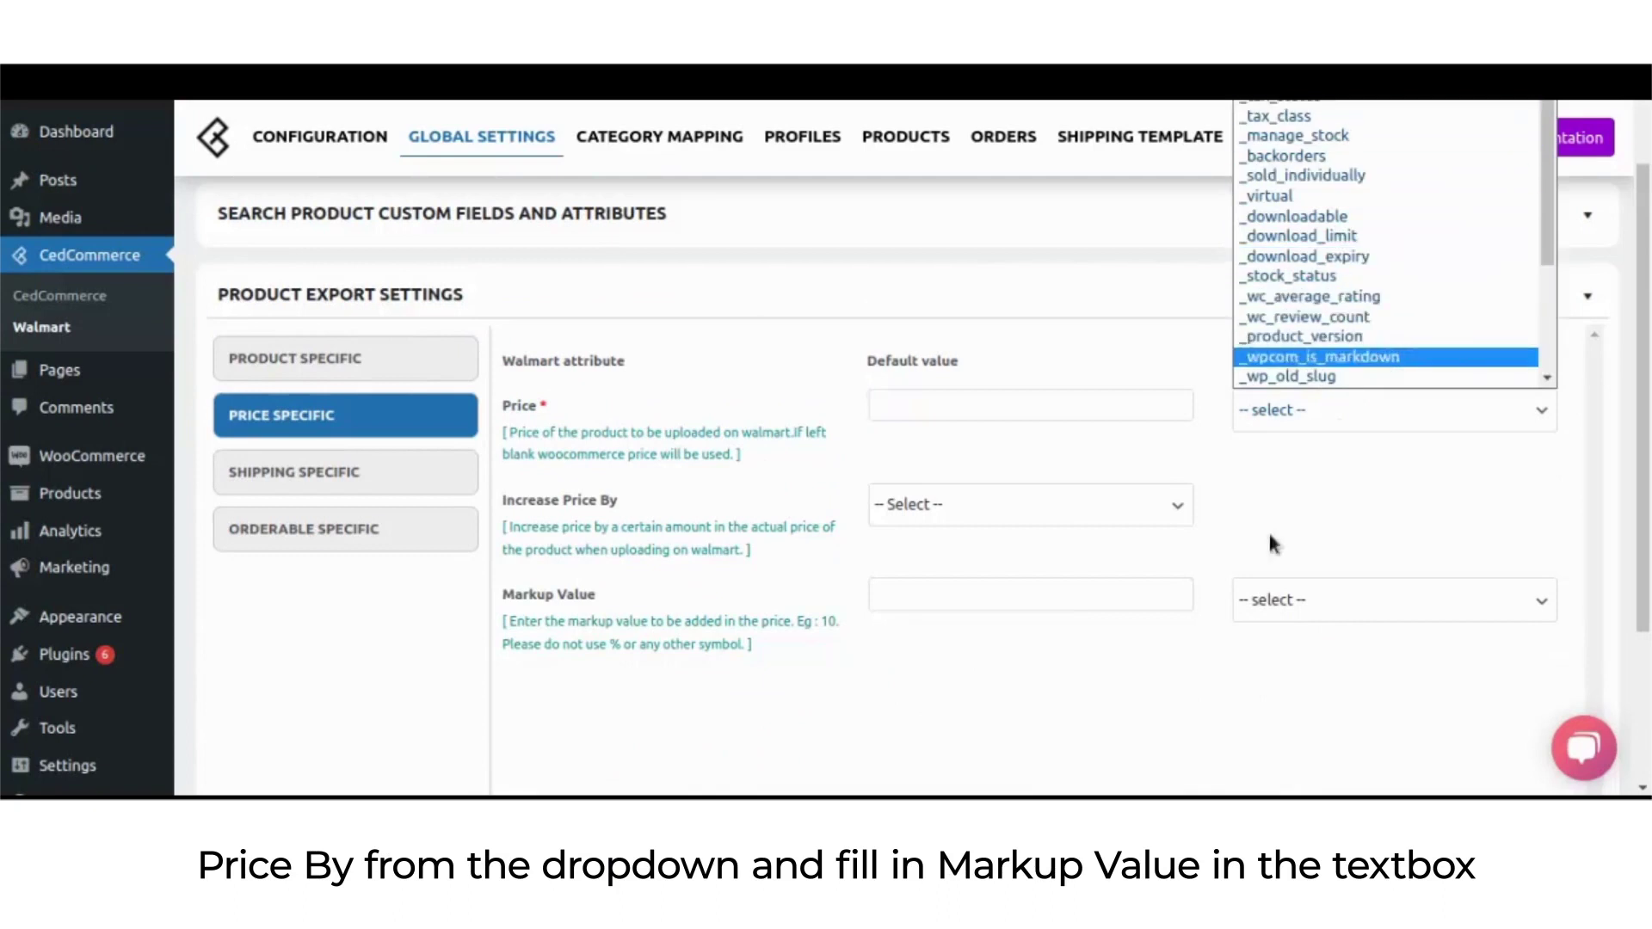
{"action": "left_click", "coordinate": [1082, 727]}
Set Increase Price By to Fixed Increased and open the Markup Value default for entry
{"action": "left_click", "coordinate": [928, 518]}
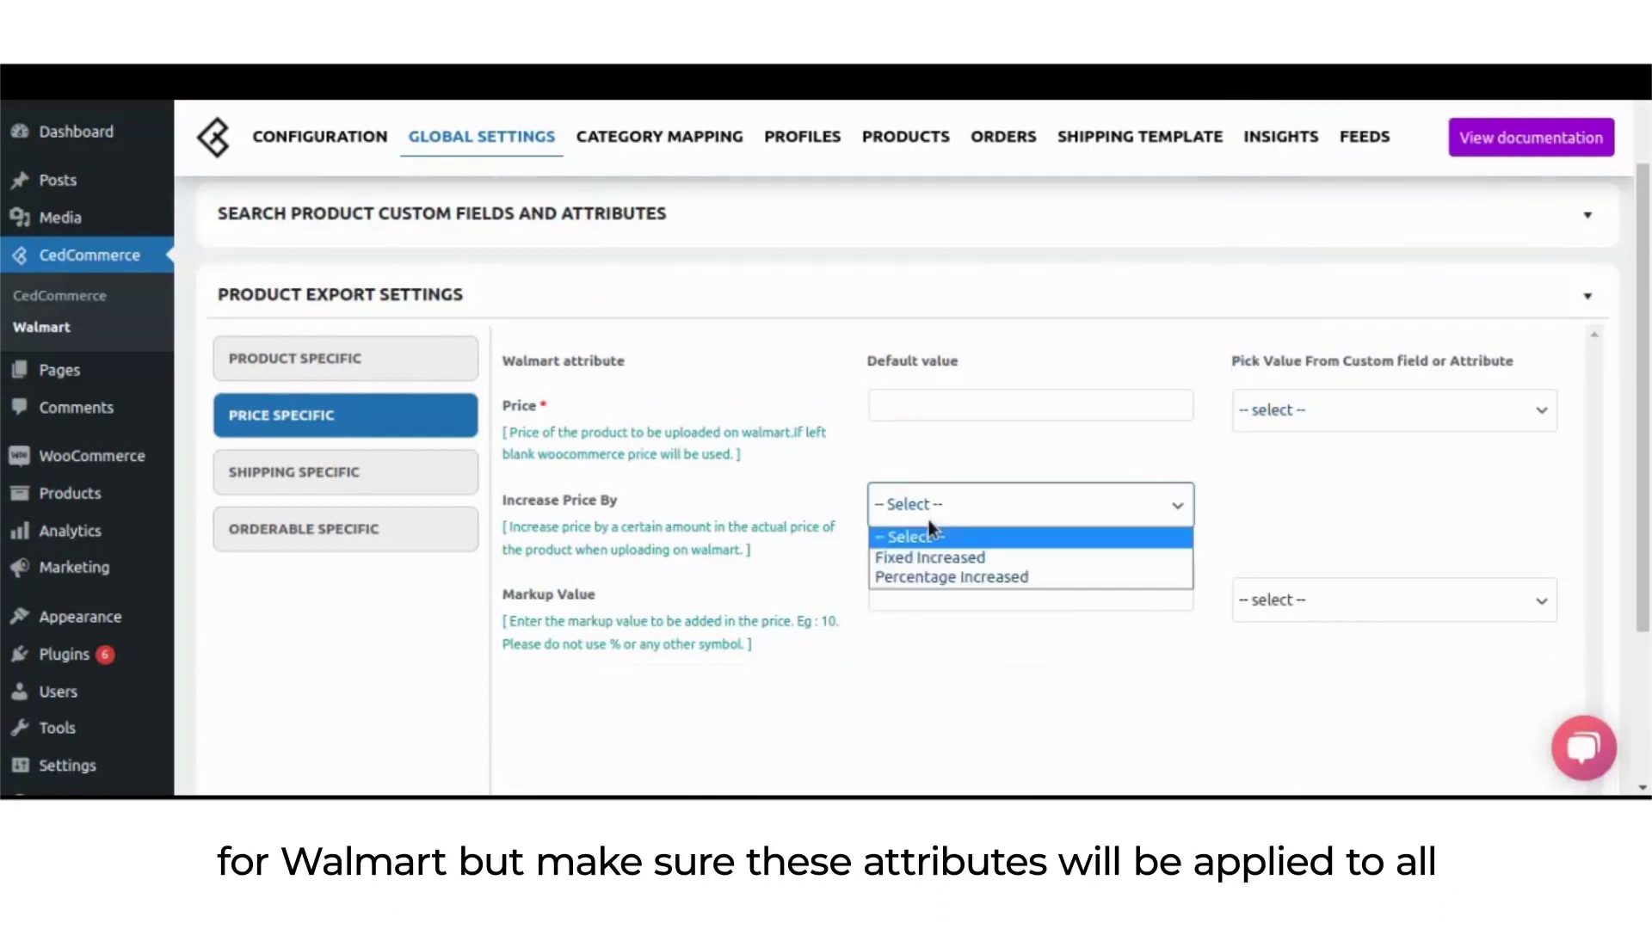
{"action": "left_click", "coordinate": [917, 570]}
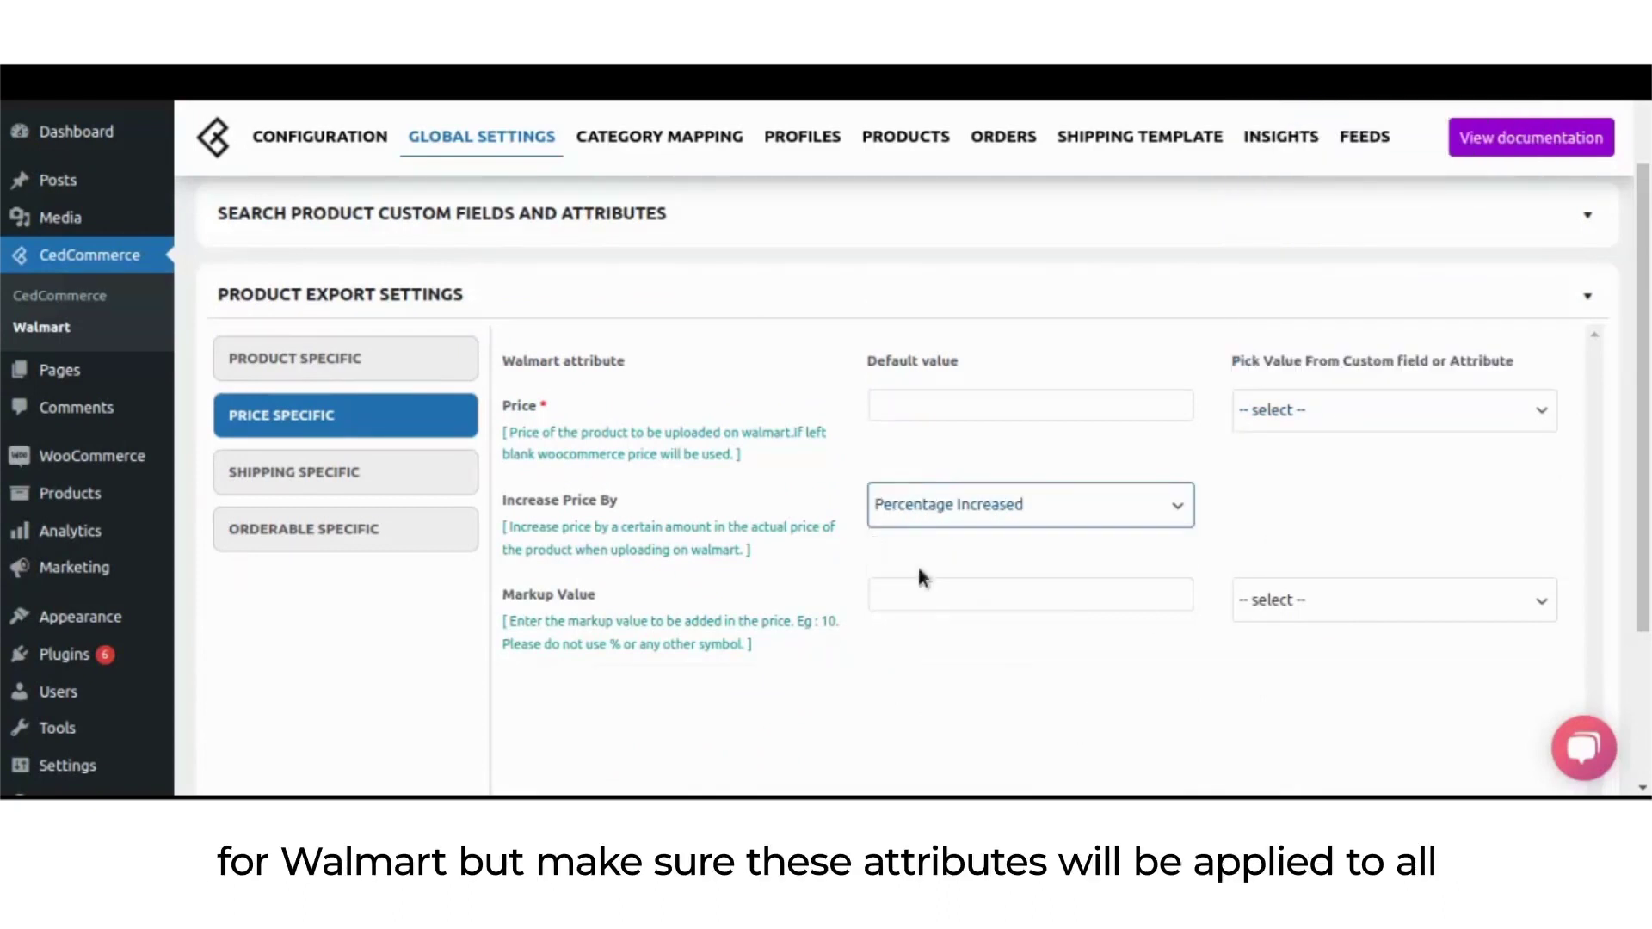
{"action": "left_click", "coordinate": [933, 513]}
{"action": "left_click", "coordinate": [917, 582]}
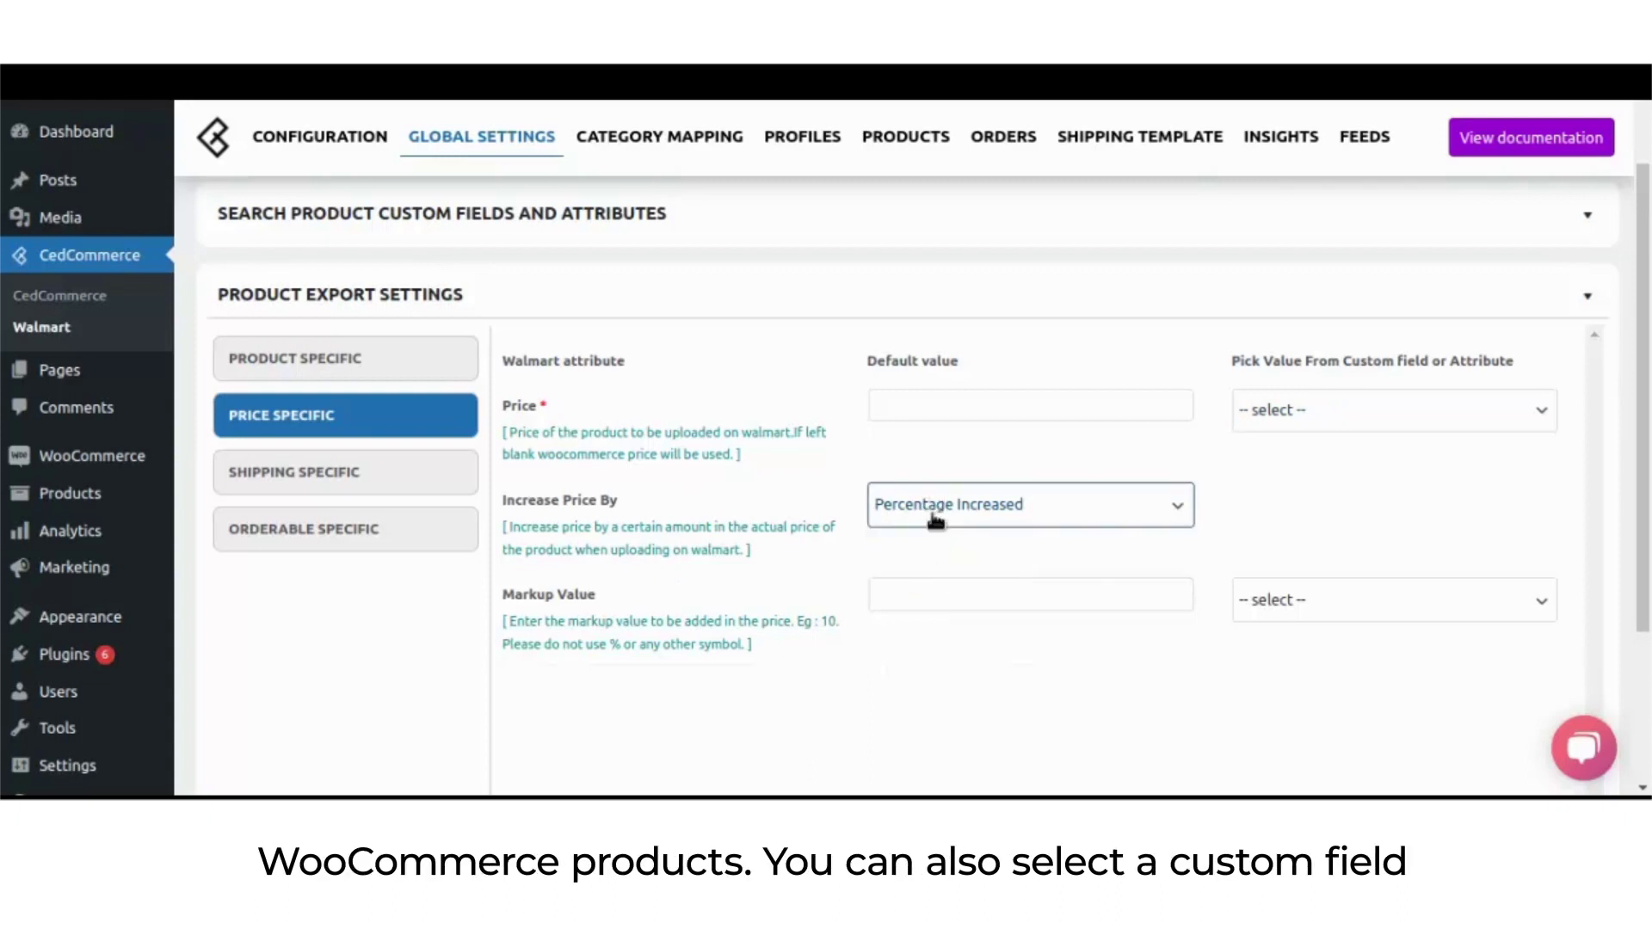
{"action": "left_click", "coordinate": [933, 513]}
{"action": "left_click", "coordinate": [929, 557]}
{"action": "left_click", "coordinate": [944, 506]}
{"action": "left_click", "coordinate": [944, 645]}
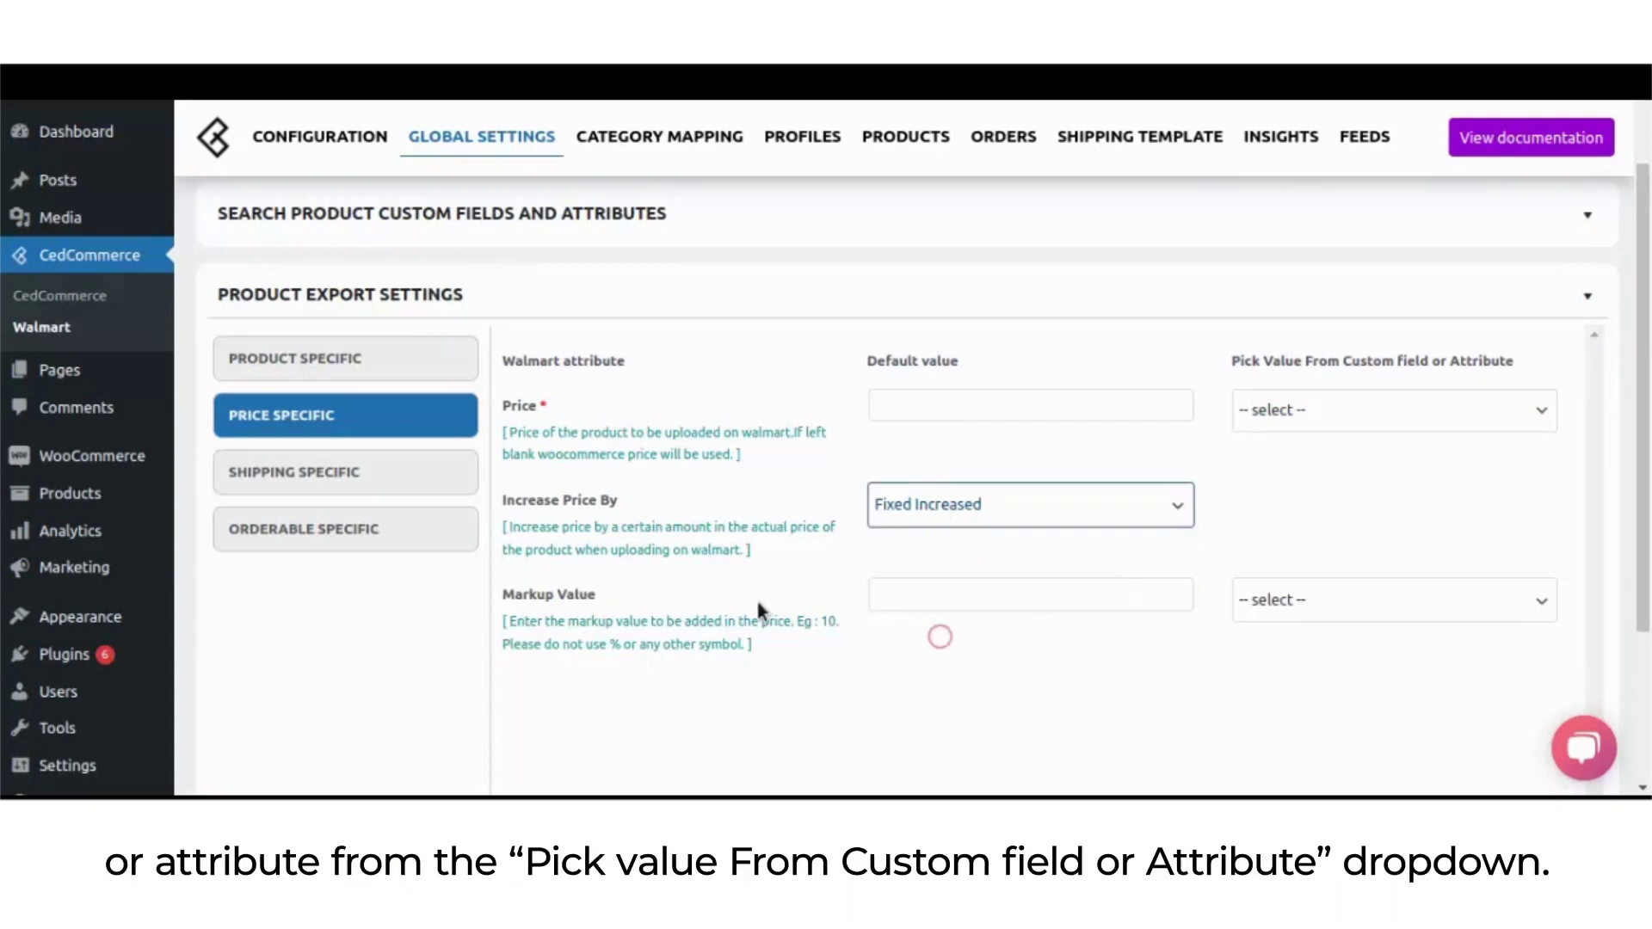
{"action": "left_click", "coordinate": [970, 593]}
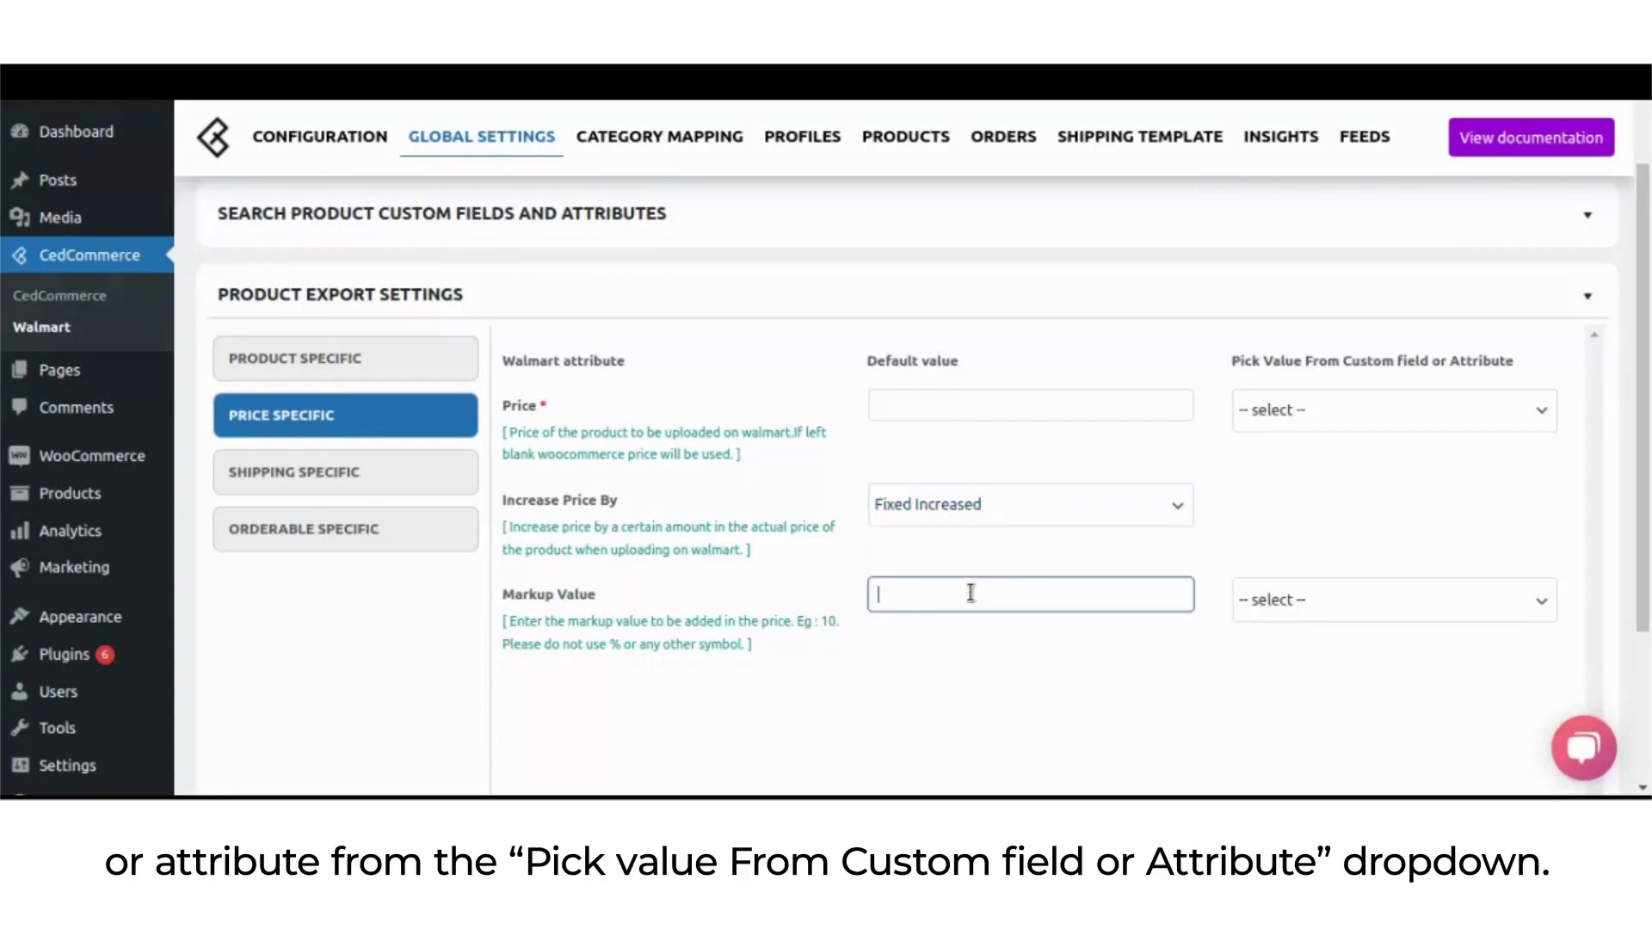
Reset Increase Price By in the Price Specific settings to the blank Select option
{"action": "left_click", "coordinate": [943, 504]}
{"action": "left_click", "coordinate": [936, 538]}
{"action": "scroll", "coordinate": [860, 594], "scroll_direction": "down", "scroll_amount": 3}
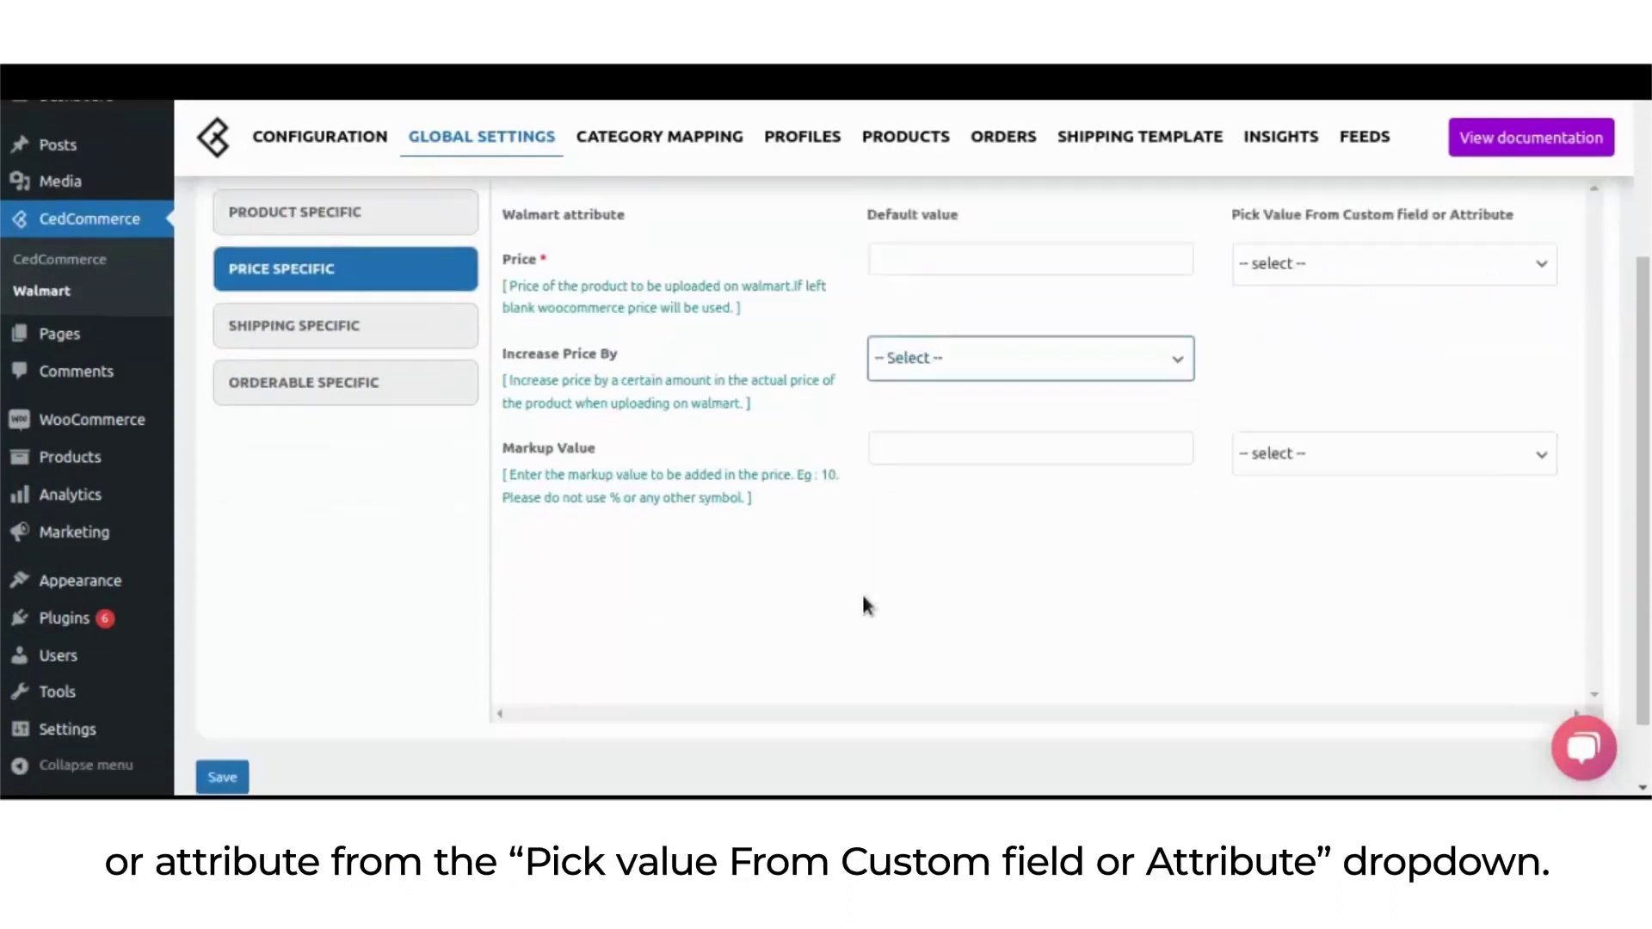
Open the Shipping Specific export settings and look through the Shipping Templates and Fulfillment Center options
{"action": "scroll", "coordinate": [861, 594], "scroll_direction": "up", "scroll_amount": 3}
{"action": "scroll", "coordinate": [861, 587], "scroll_direction": "up", "scroll_amount": 1}
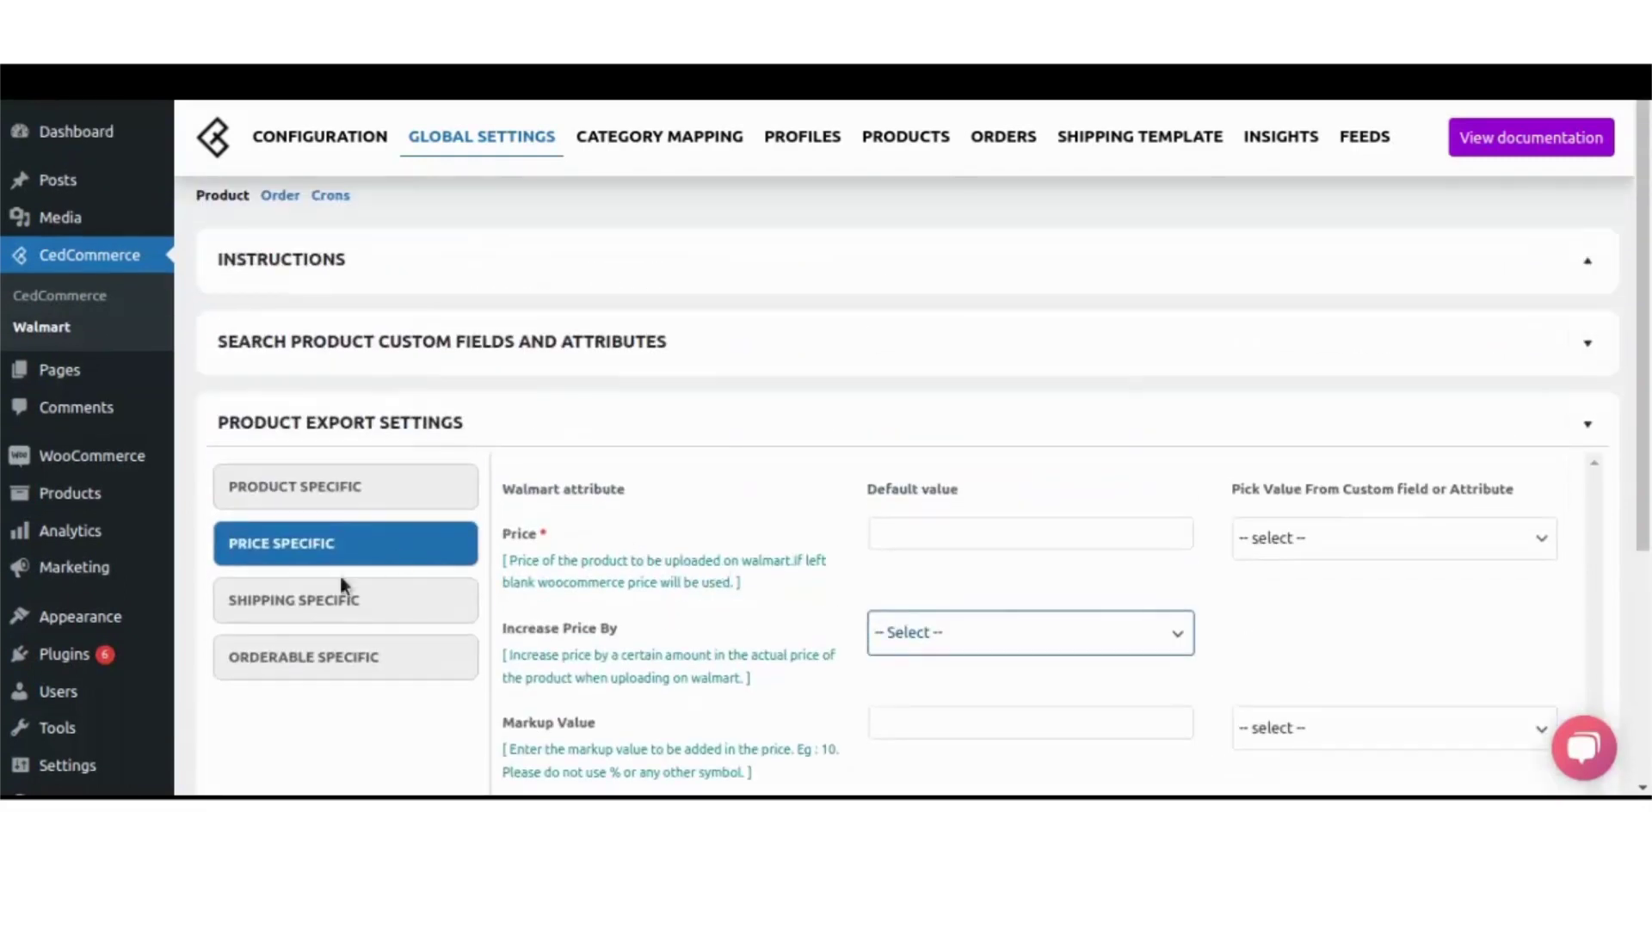
{"action": "left_click", "coordinate": [299, 600]}
{"action": "scroll", "coordinate": [758, 421], "scroll_direction": "down", "scroll_amount": 2}
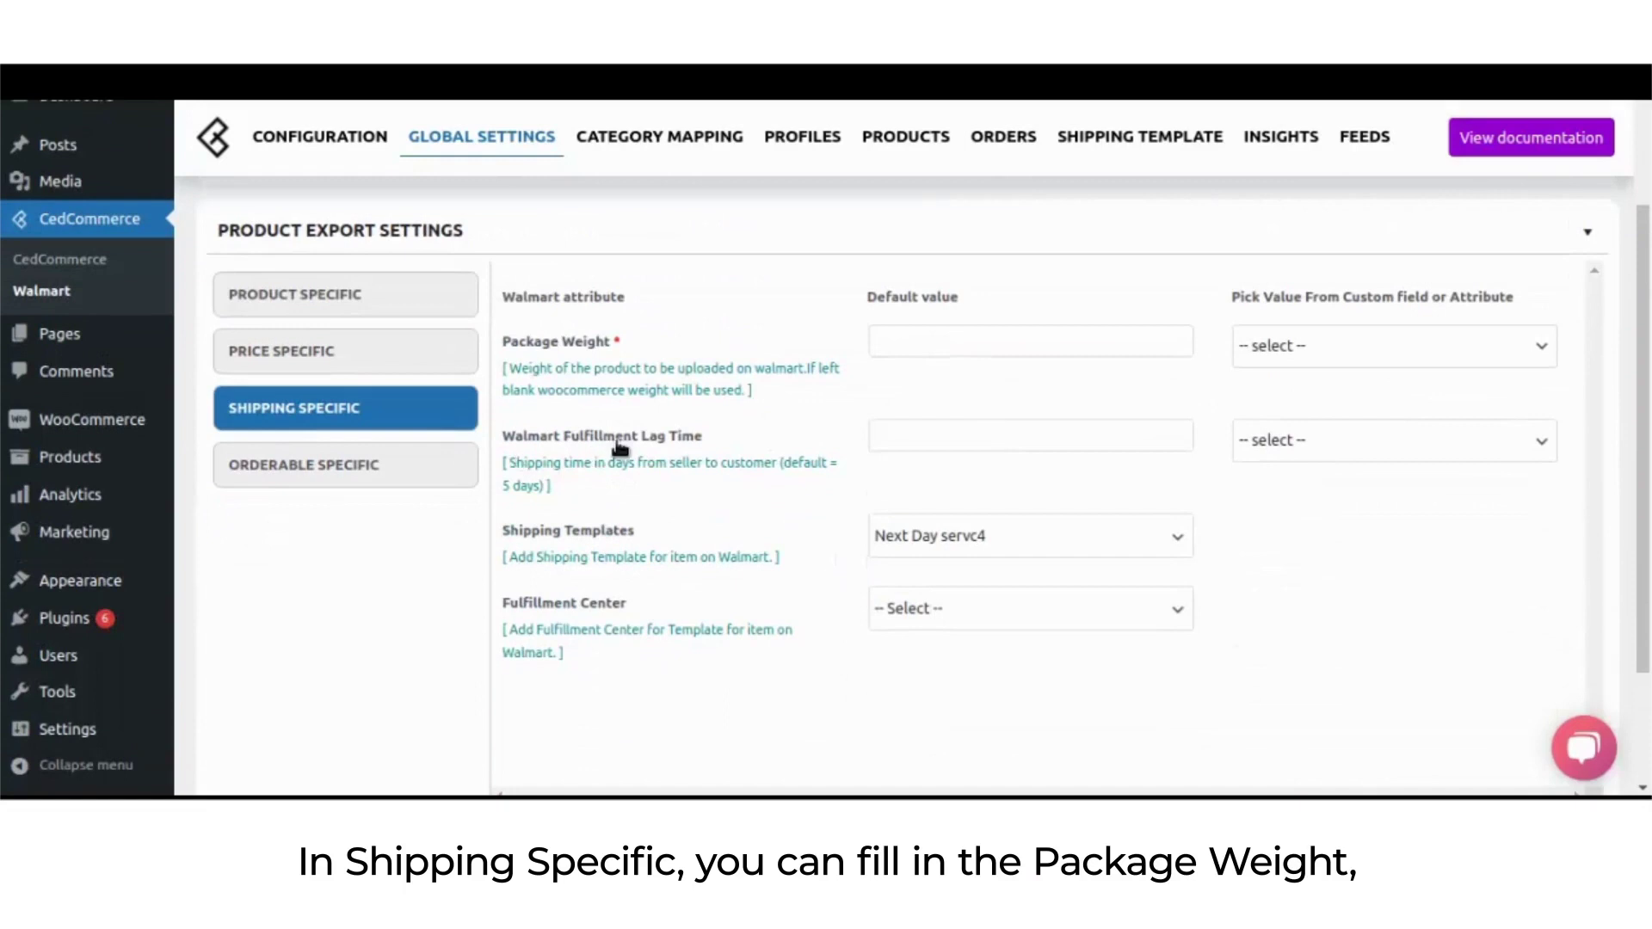
{"action": "left_click", "coordinate": [917, 536]}
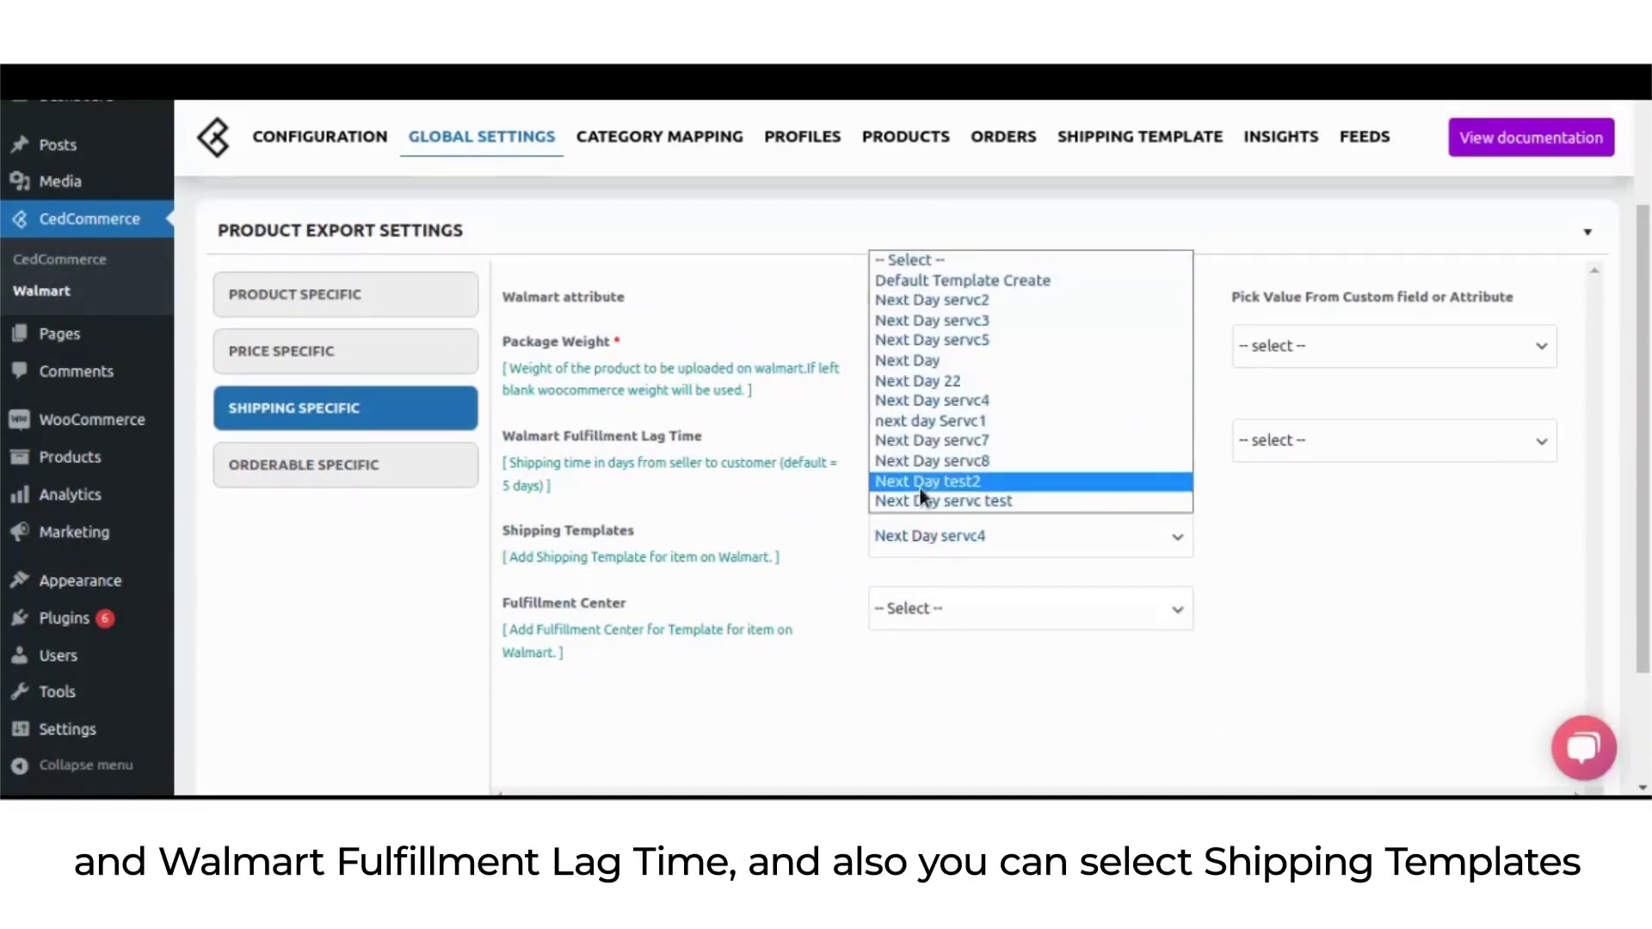
{"action": "left_click", "coordinate": [798, 523]}
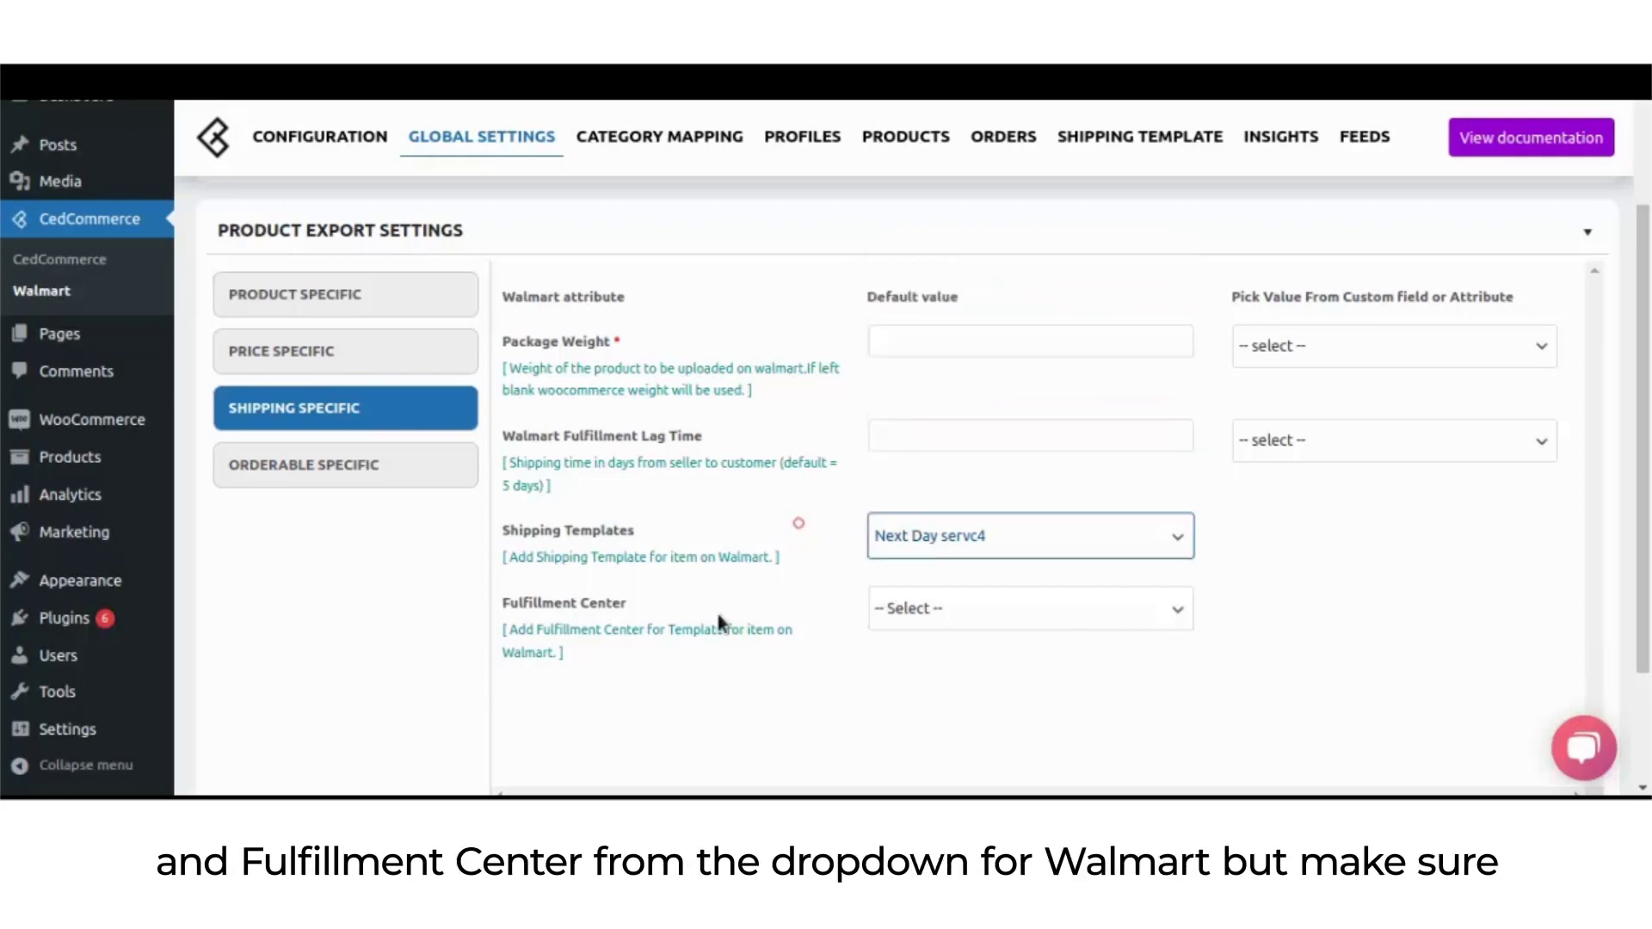
{"action": "left_click", "coordinate": [894, 611]}
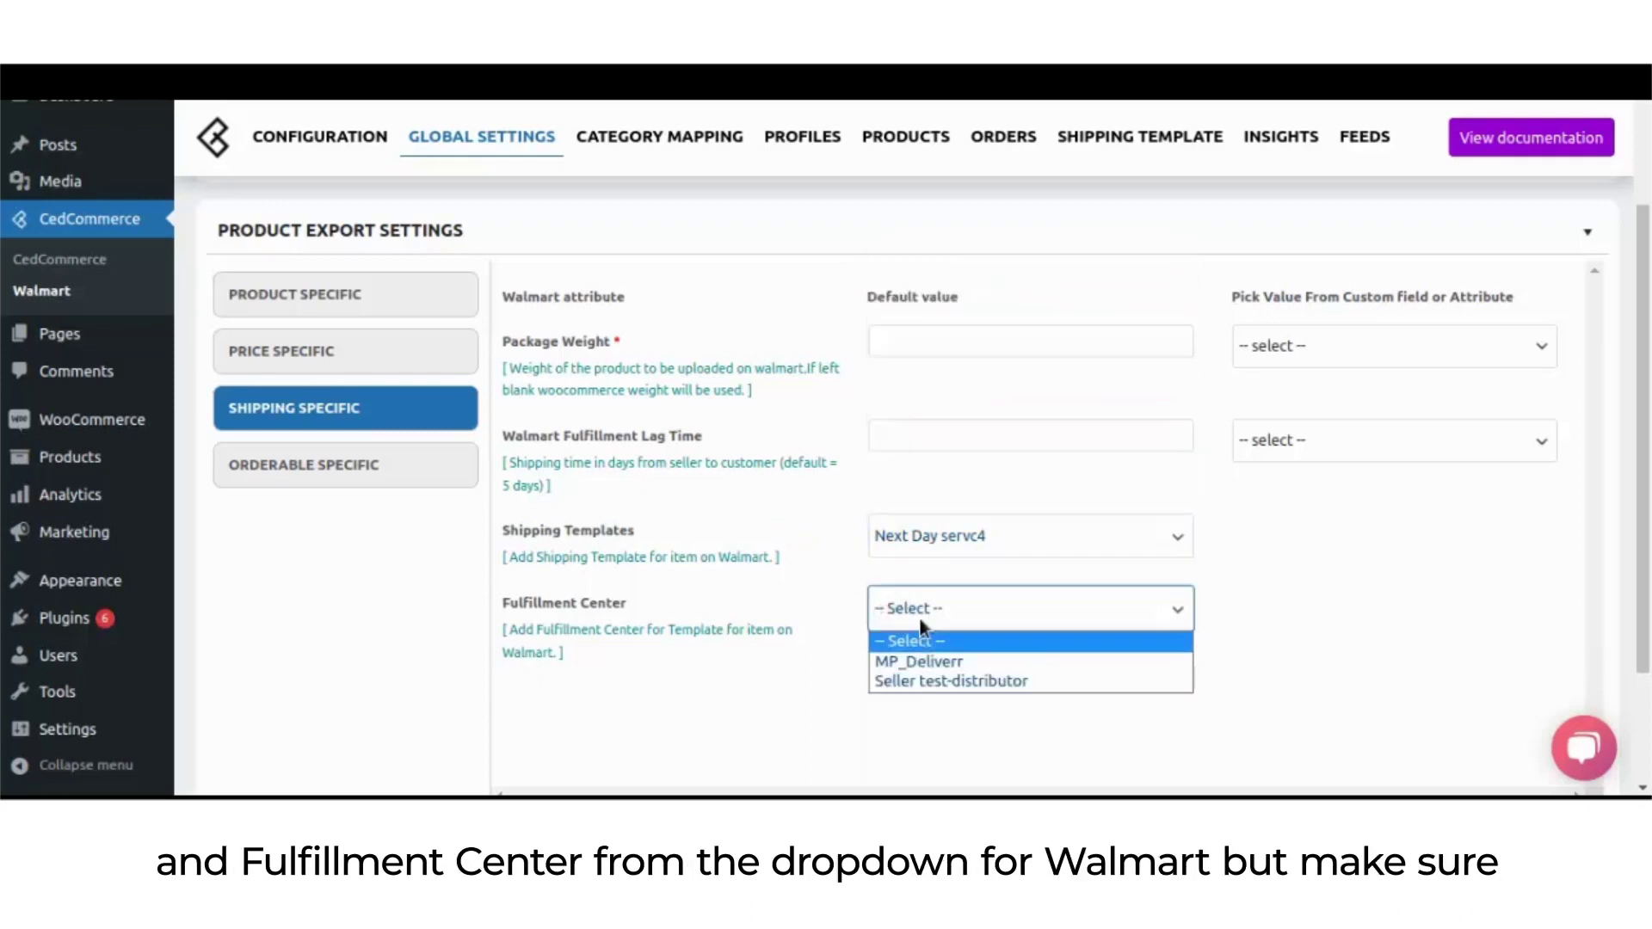
{"action": "left_click", "coordinate": [785, 697]}
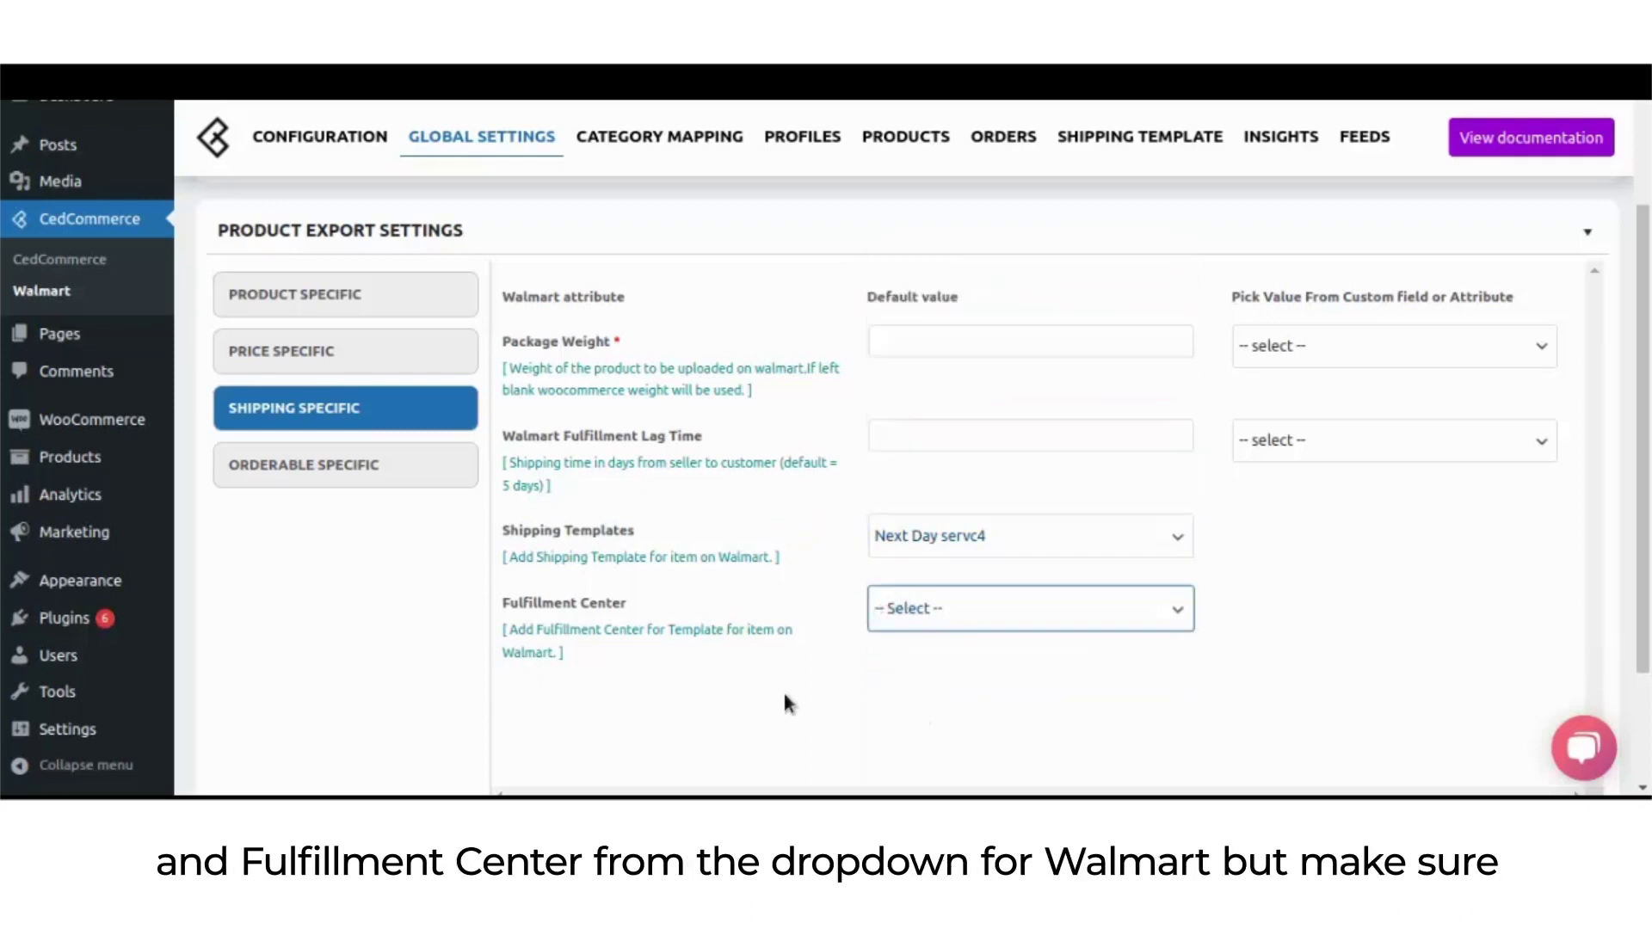
Open the Orderable Specific export settings and examine the Floor Price, PPU Quantity of Units and PPU Unit of Measure defaults
{"action": "left_click", "coordinate": [310, 467]}
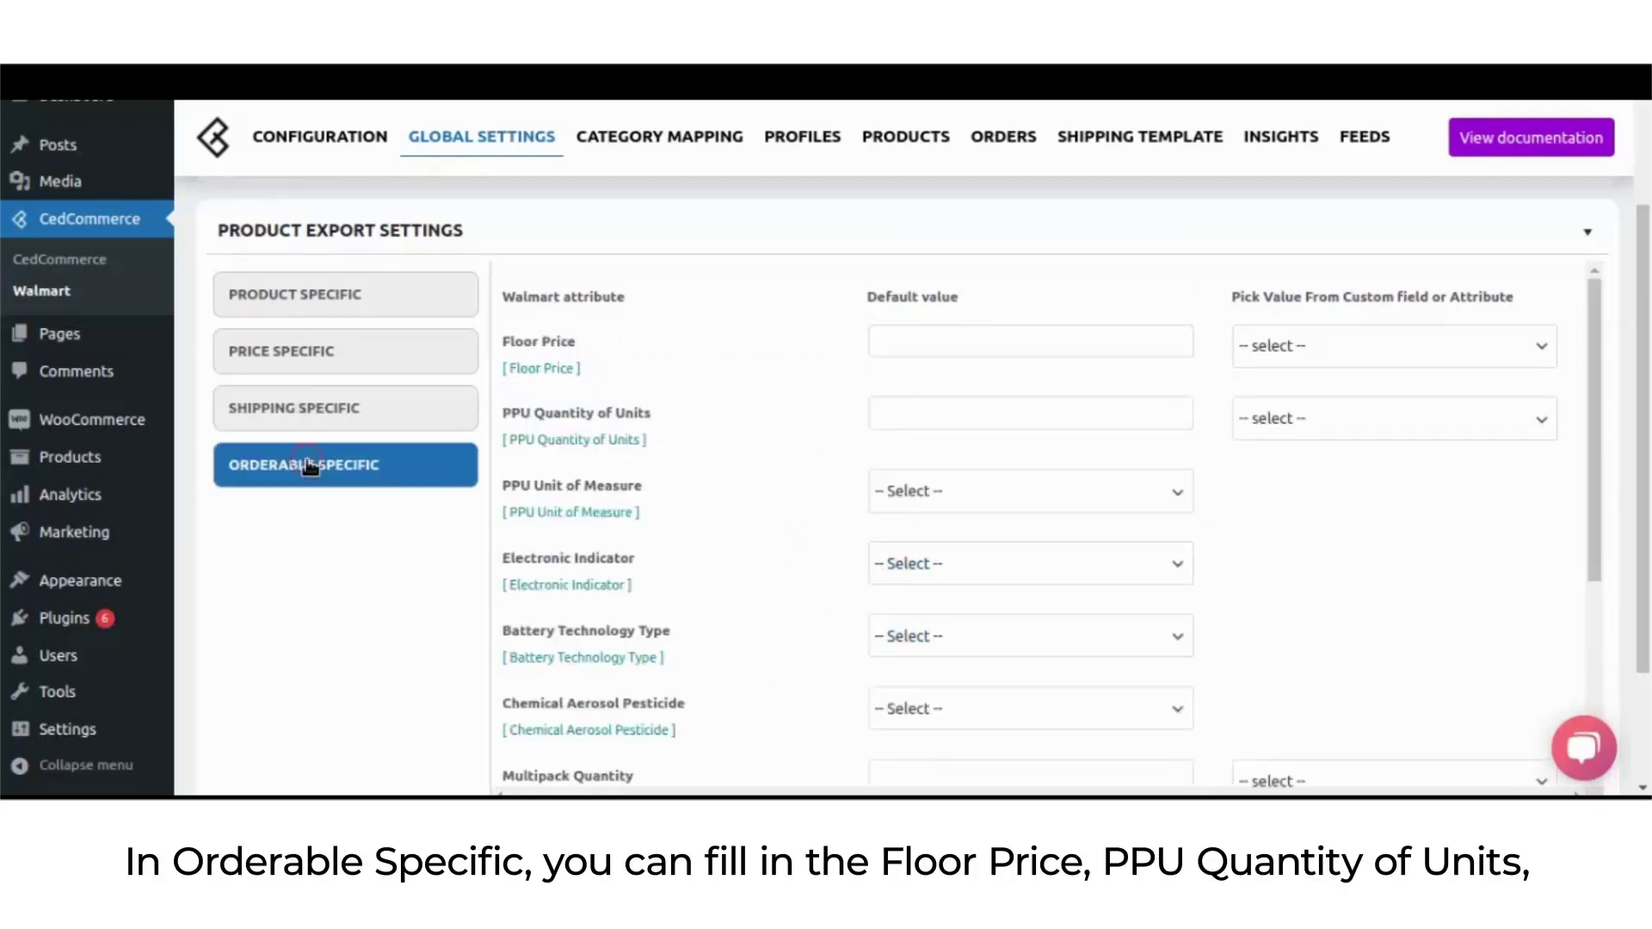
{"action": "left_click", "coordinate": [997, 344]}
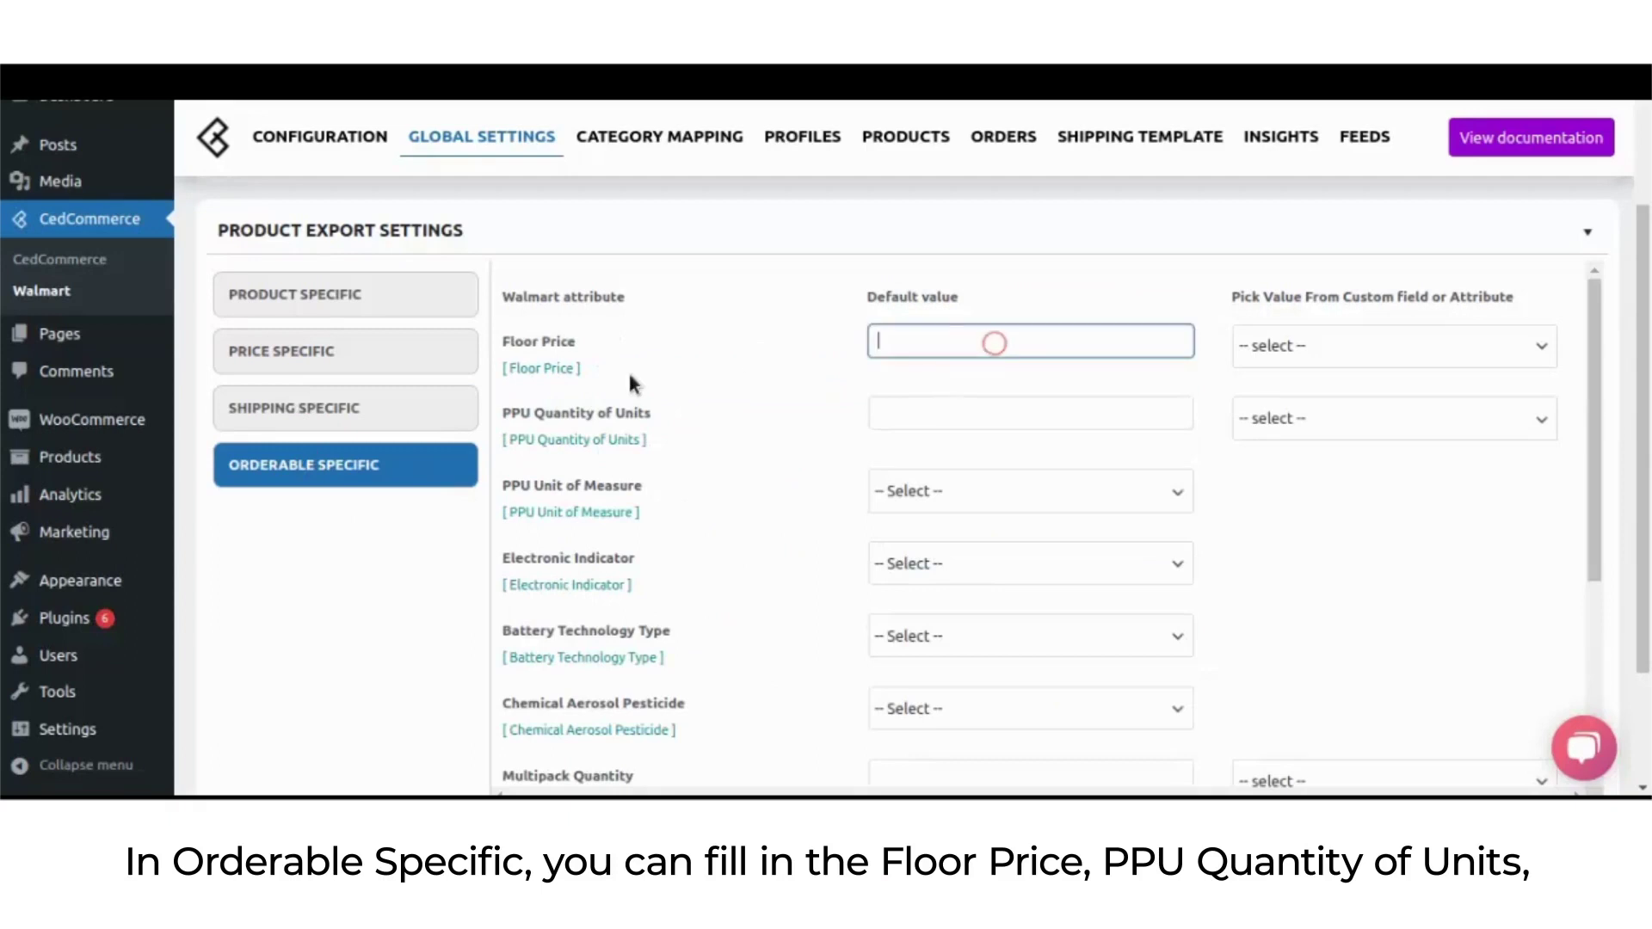
{"action": "left_click", "coordinate": [958, 416]}
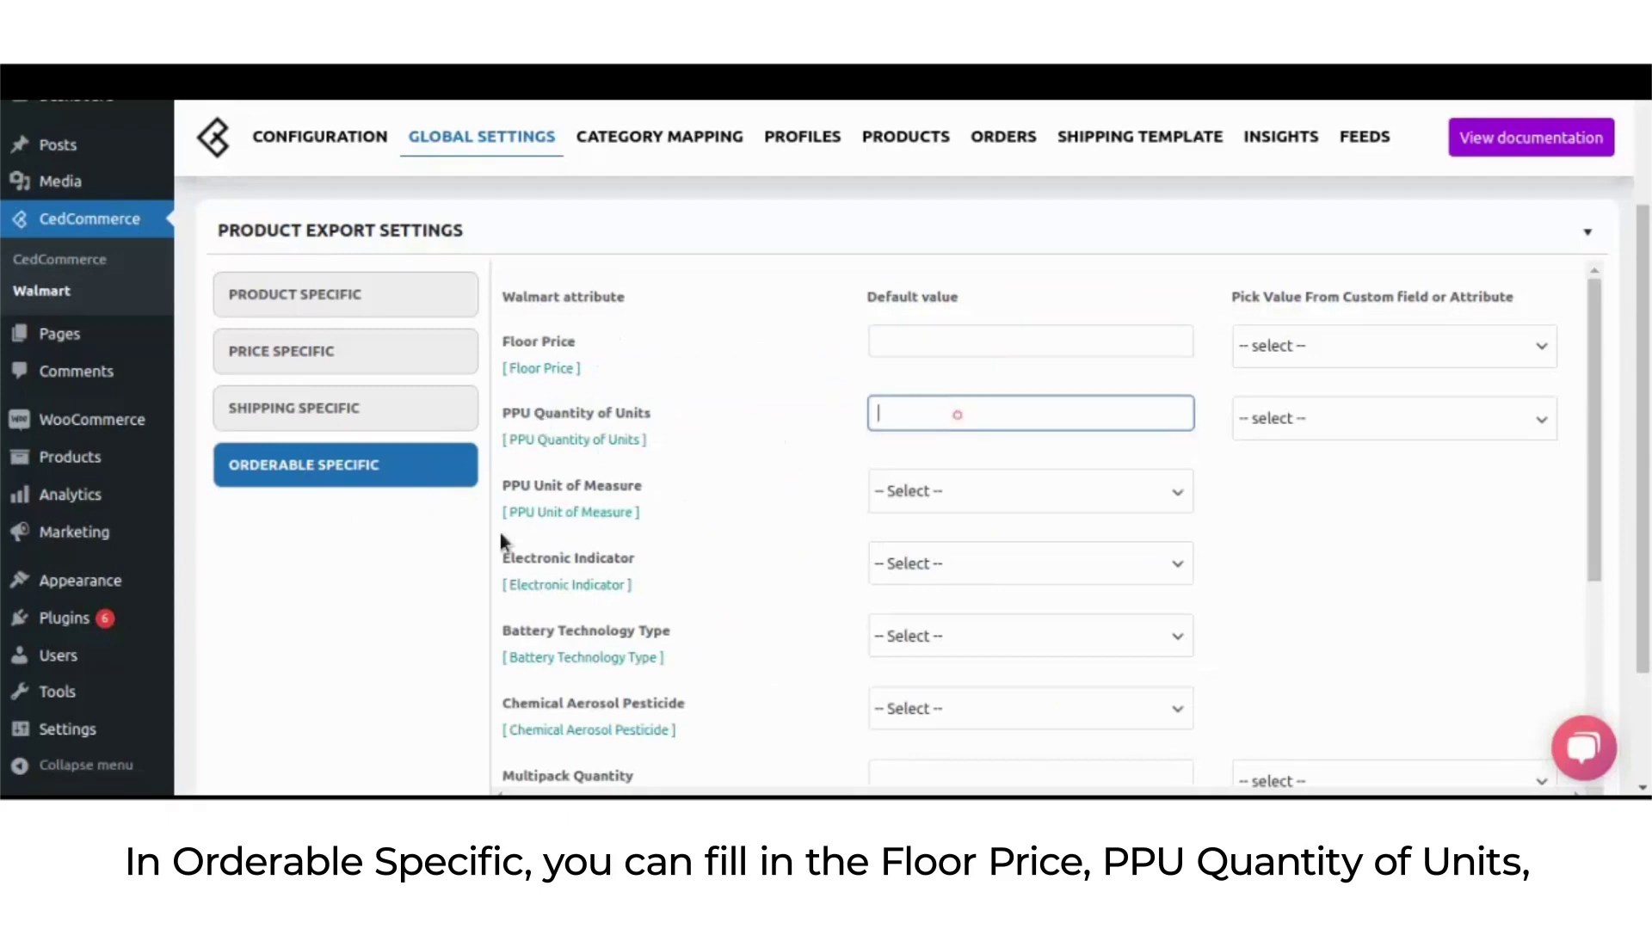
{"action": "left_click", "coordinate": [940, 495]}
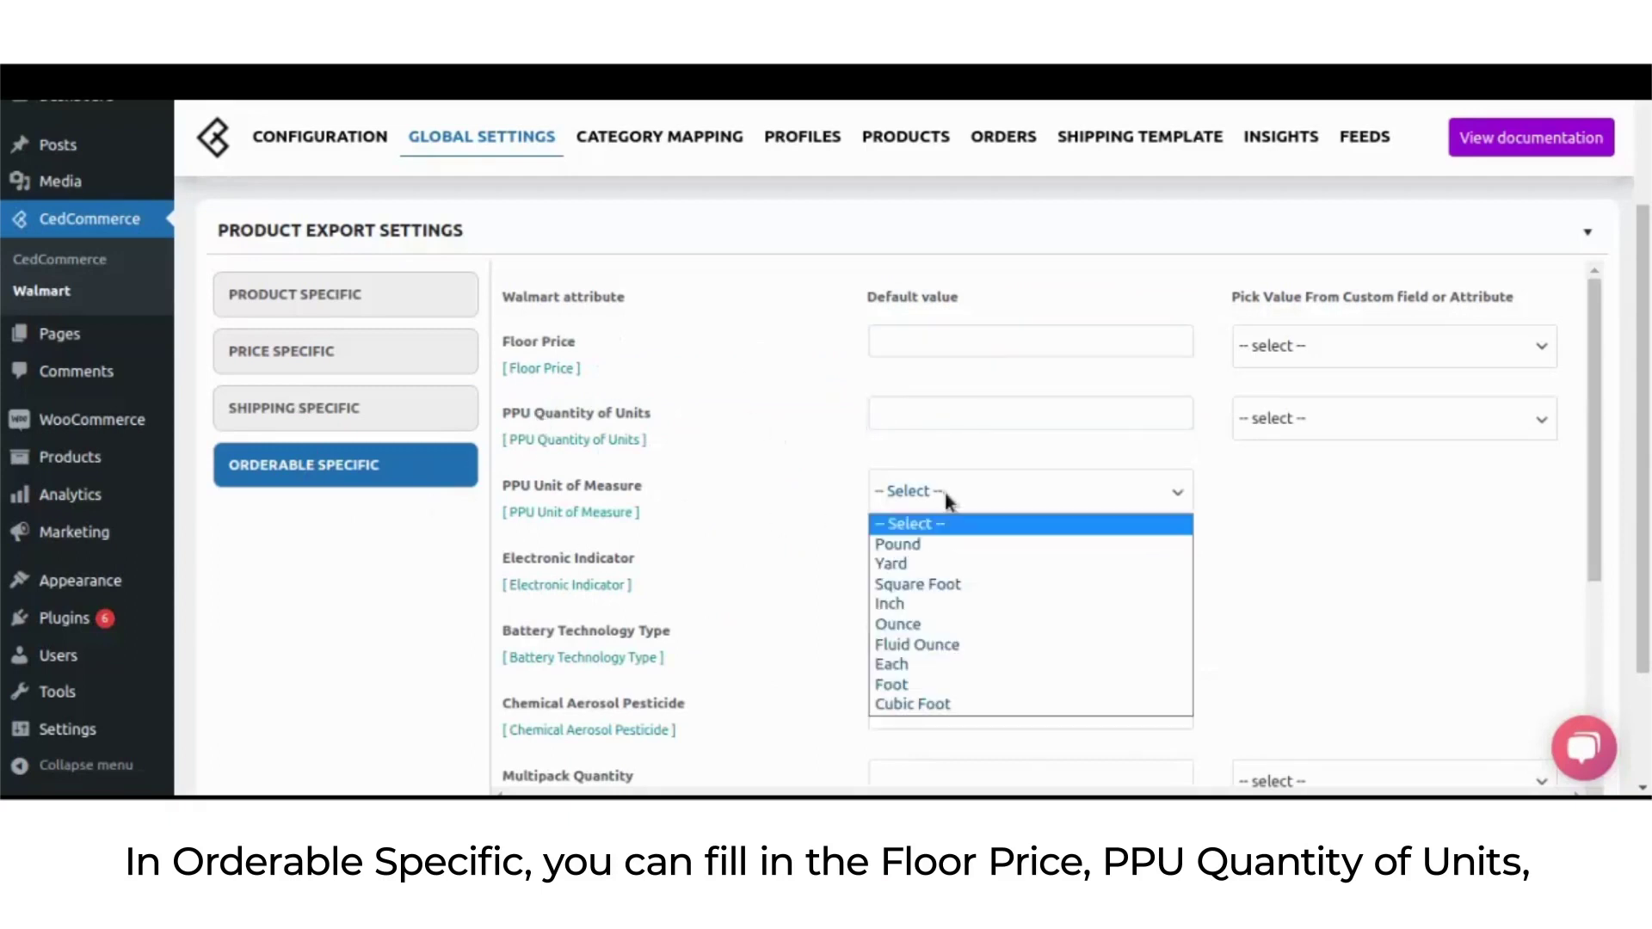
{"action": "left_click", "coordinate": [669, 591]}
Look through the default value options for Electronic Indicator and Battery Technology Type
{"action": "left_click", "coordinate": [927, 564]}
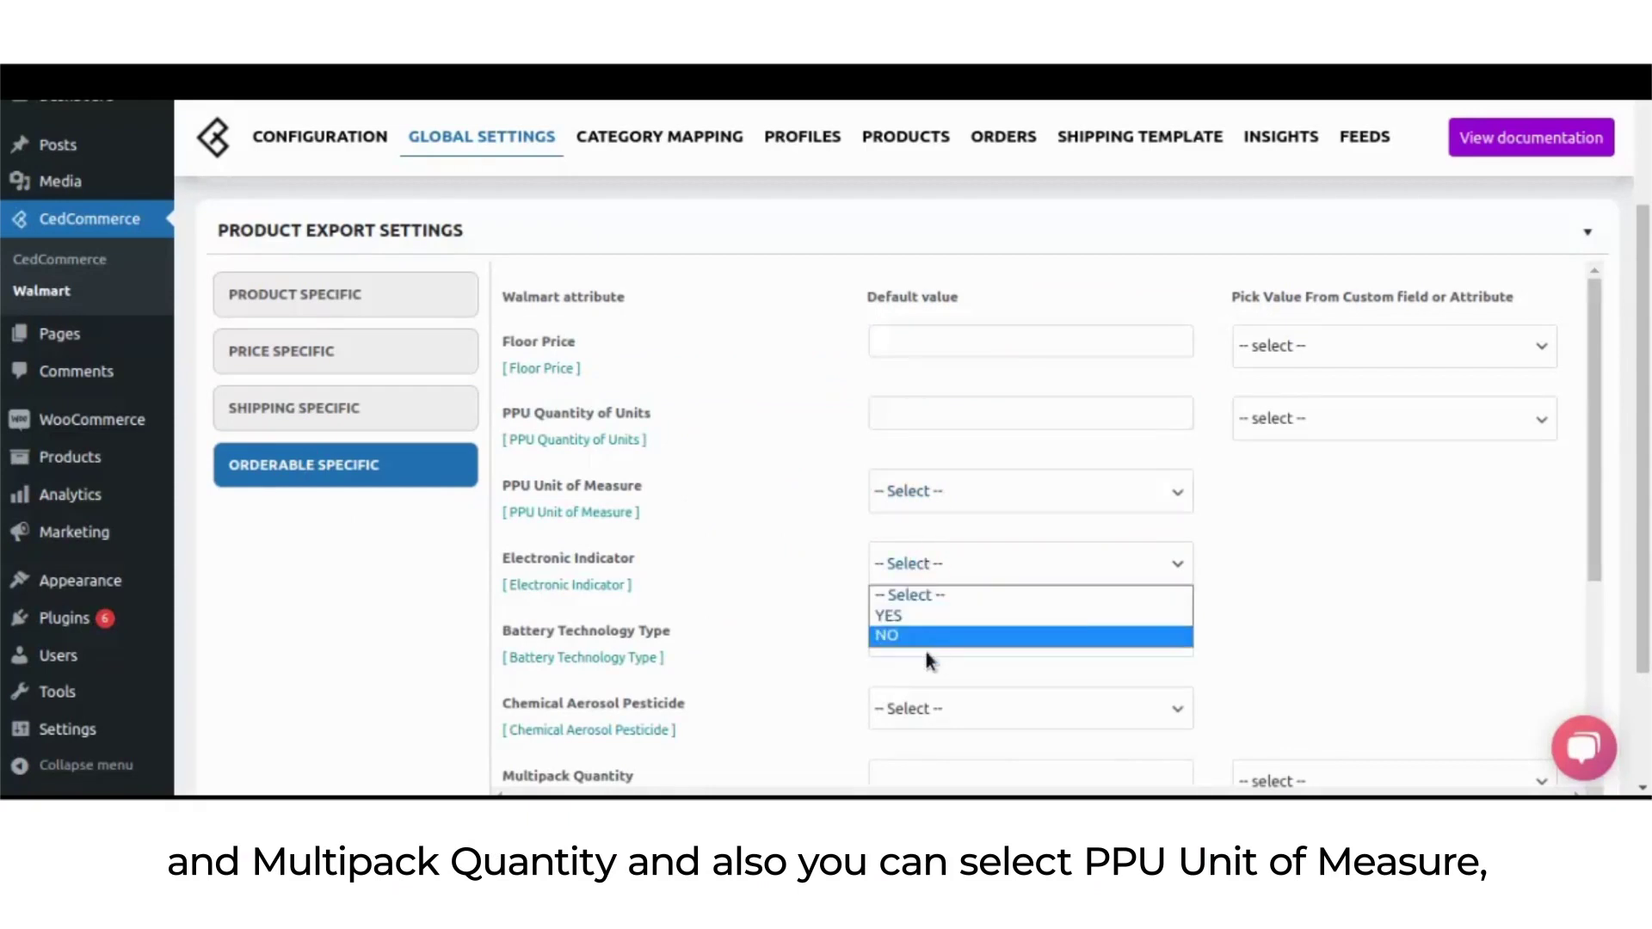
{"action": "left_click", "coordinate": [716, 555]}
{"action": "left_click", "coordinate": [935, 621]}
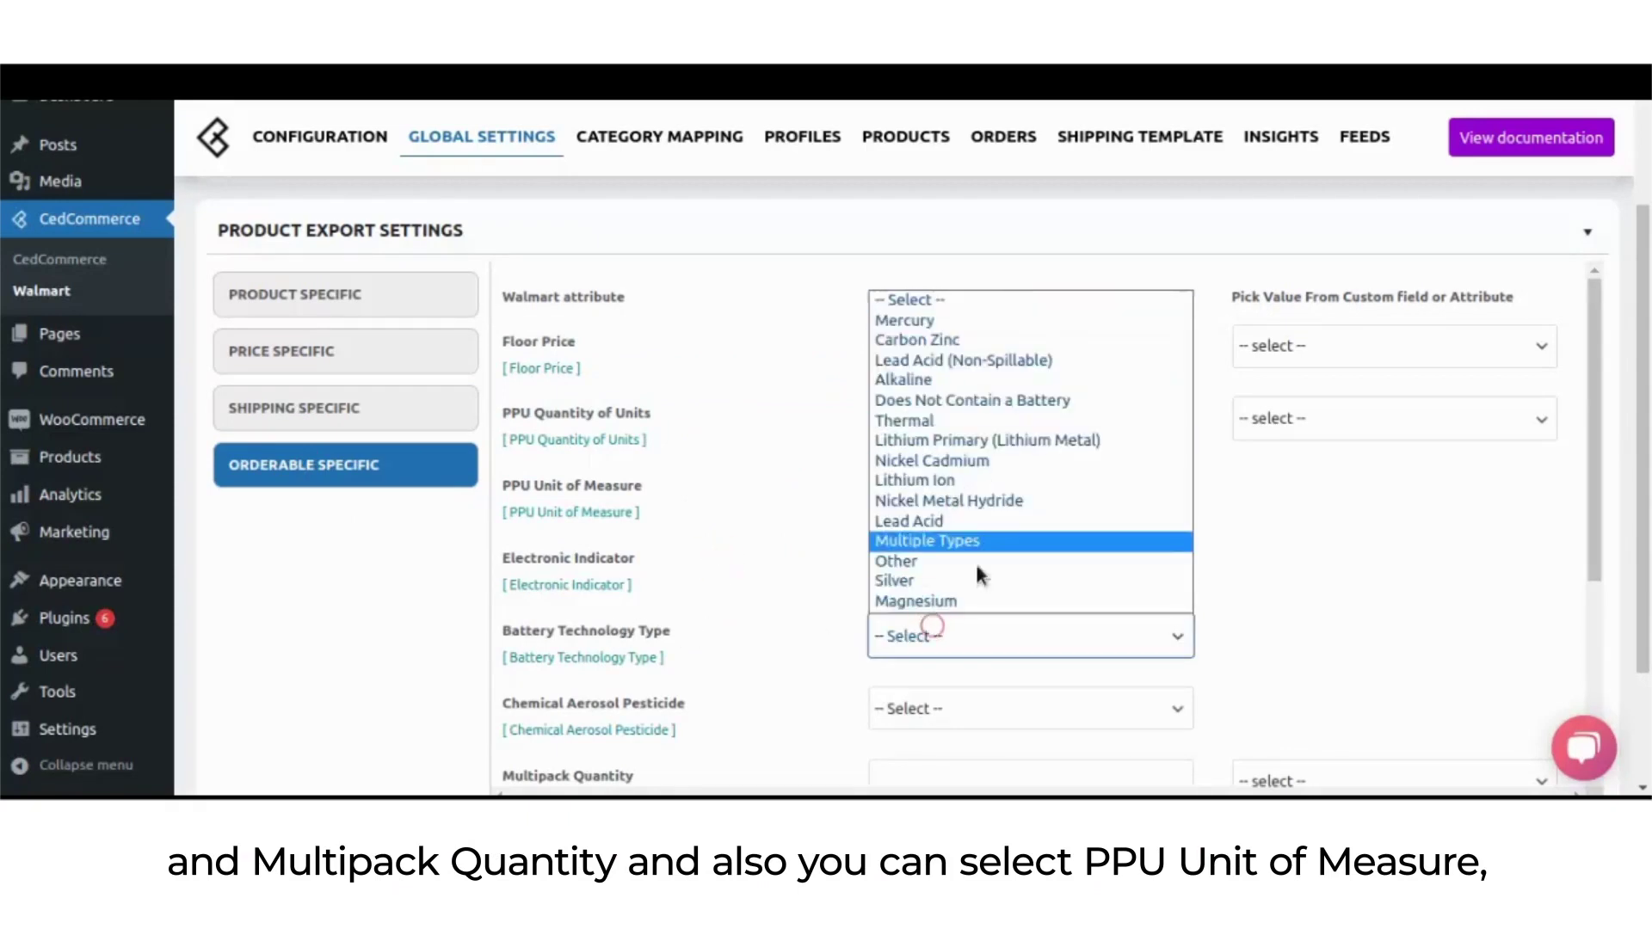
{"action": "left_click", "coordinate": [663, 566]}
Examine the default value choices for Chemical Aerosol Pesticide, Multipack Quantity and Ships In Original Packaging
{"action": "scroll", "coordinate": [740, 525], "scroll_direction": "down", "scroll_amount": 1}
{"action": "scroll", "coordinate": [761, 527], "scroll_direction": "down", "scroll_amount": 1}
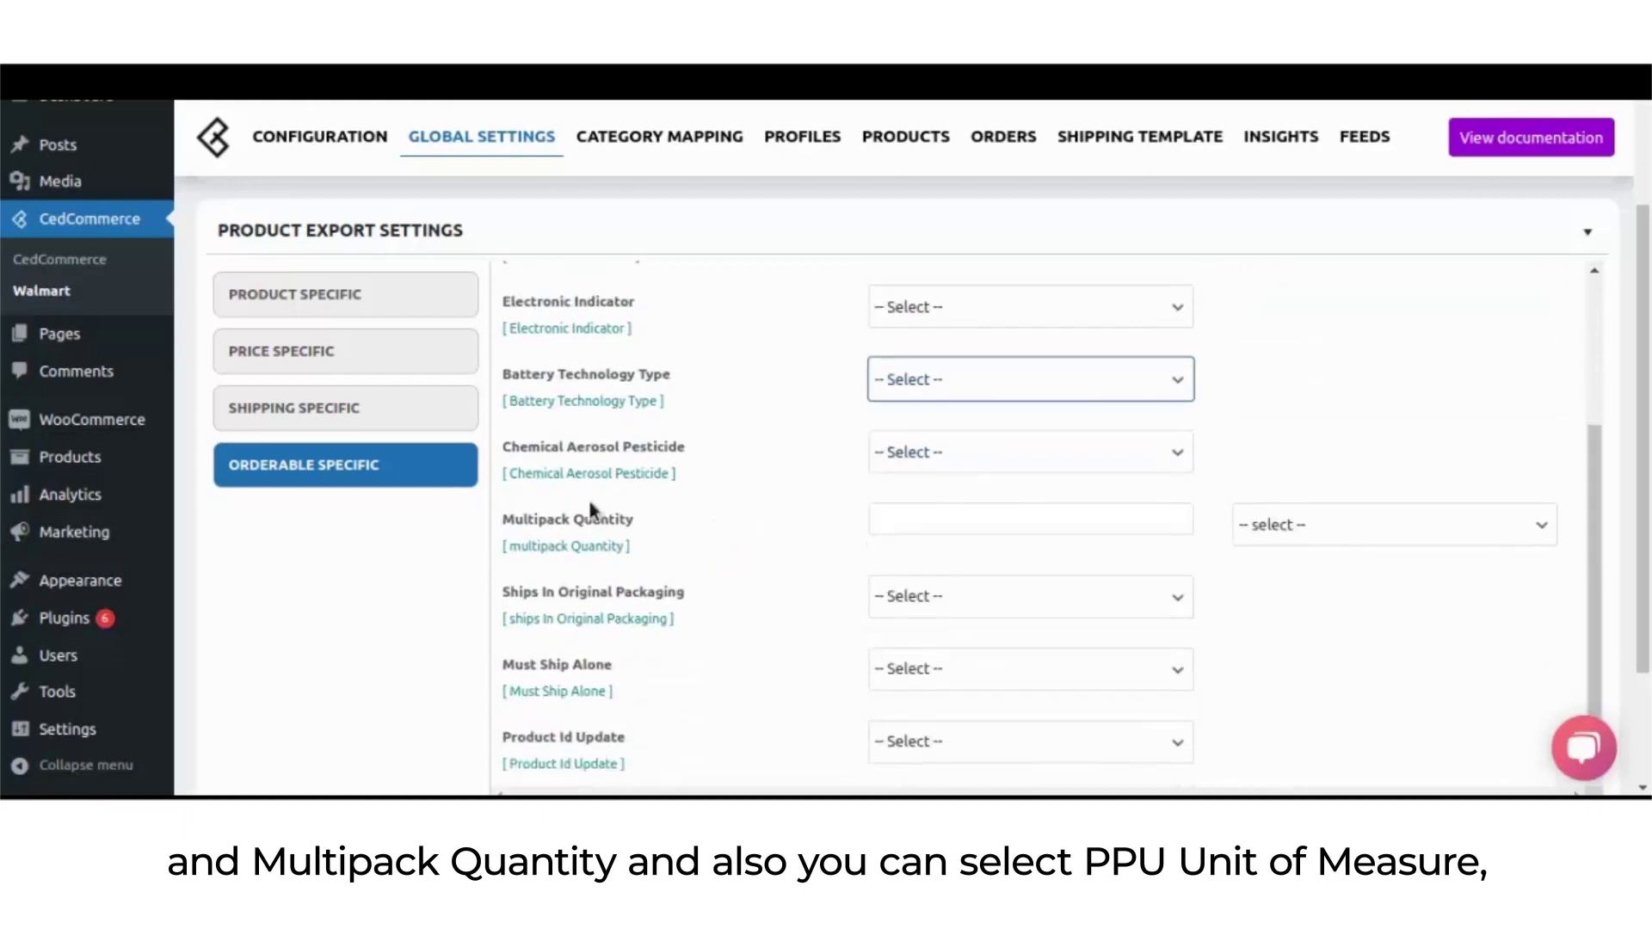
{"action": "left_click", "coordinate": [928, 451]}
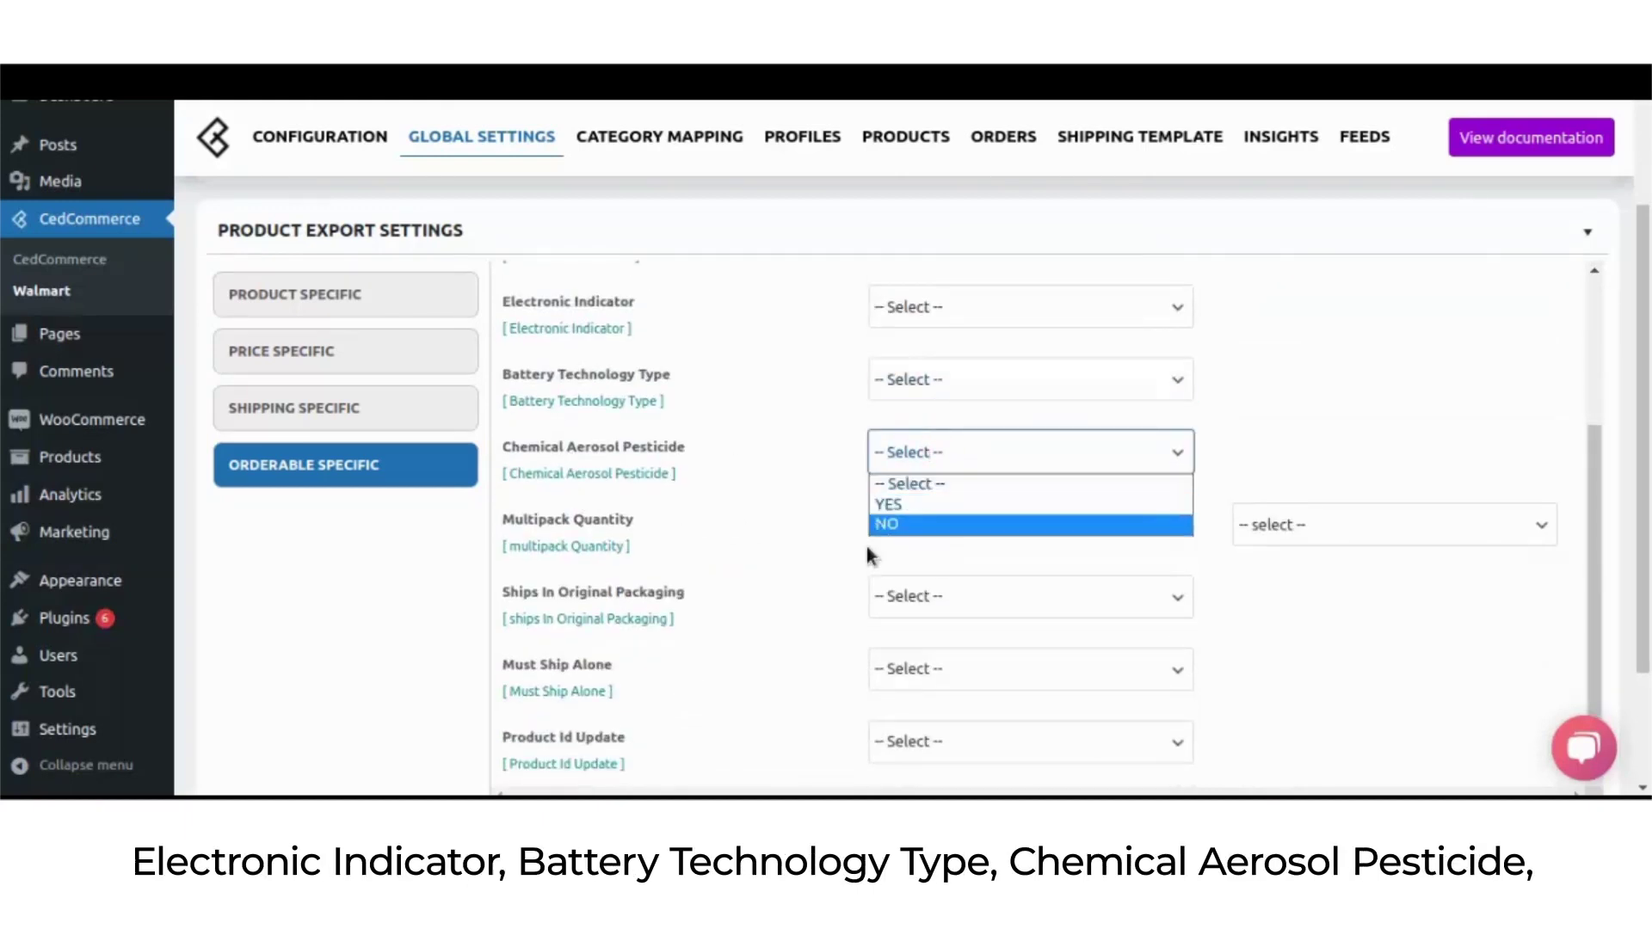
{"action": "left_click", "coordinate": [762, 534]}
{"action": "left_click", "coordinate": [911, 532]}
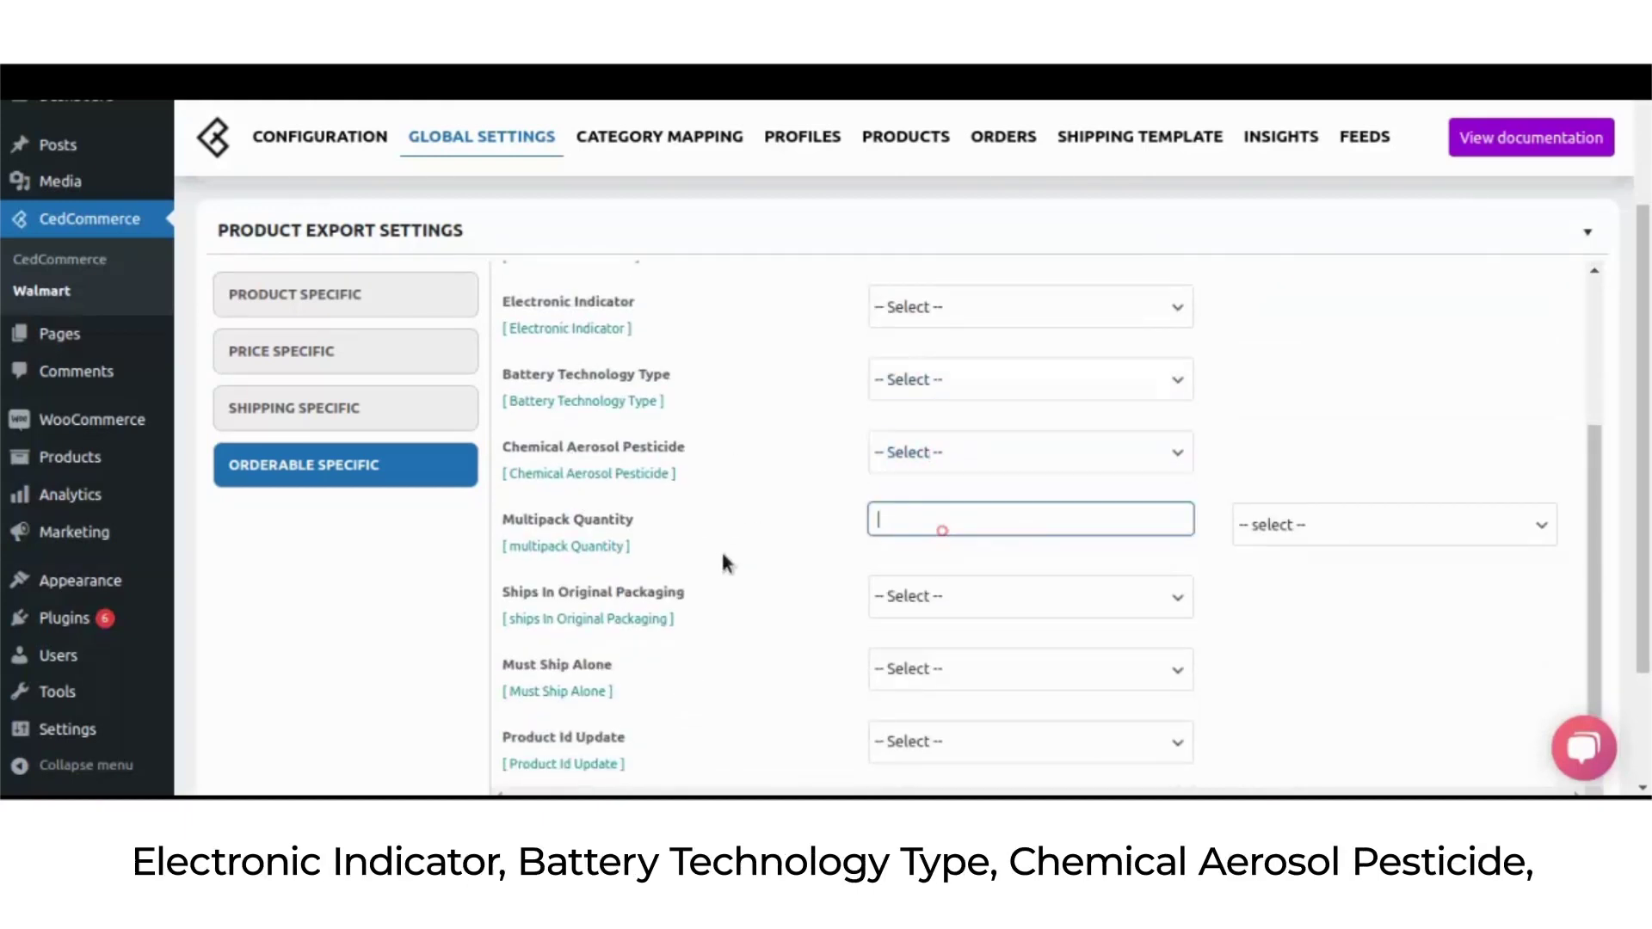
{"action": "left_click", "coordinate": [883, 594]}
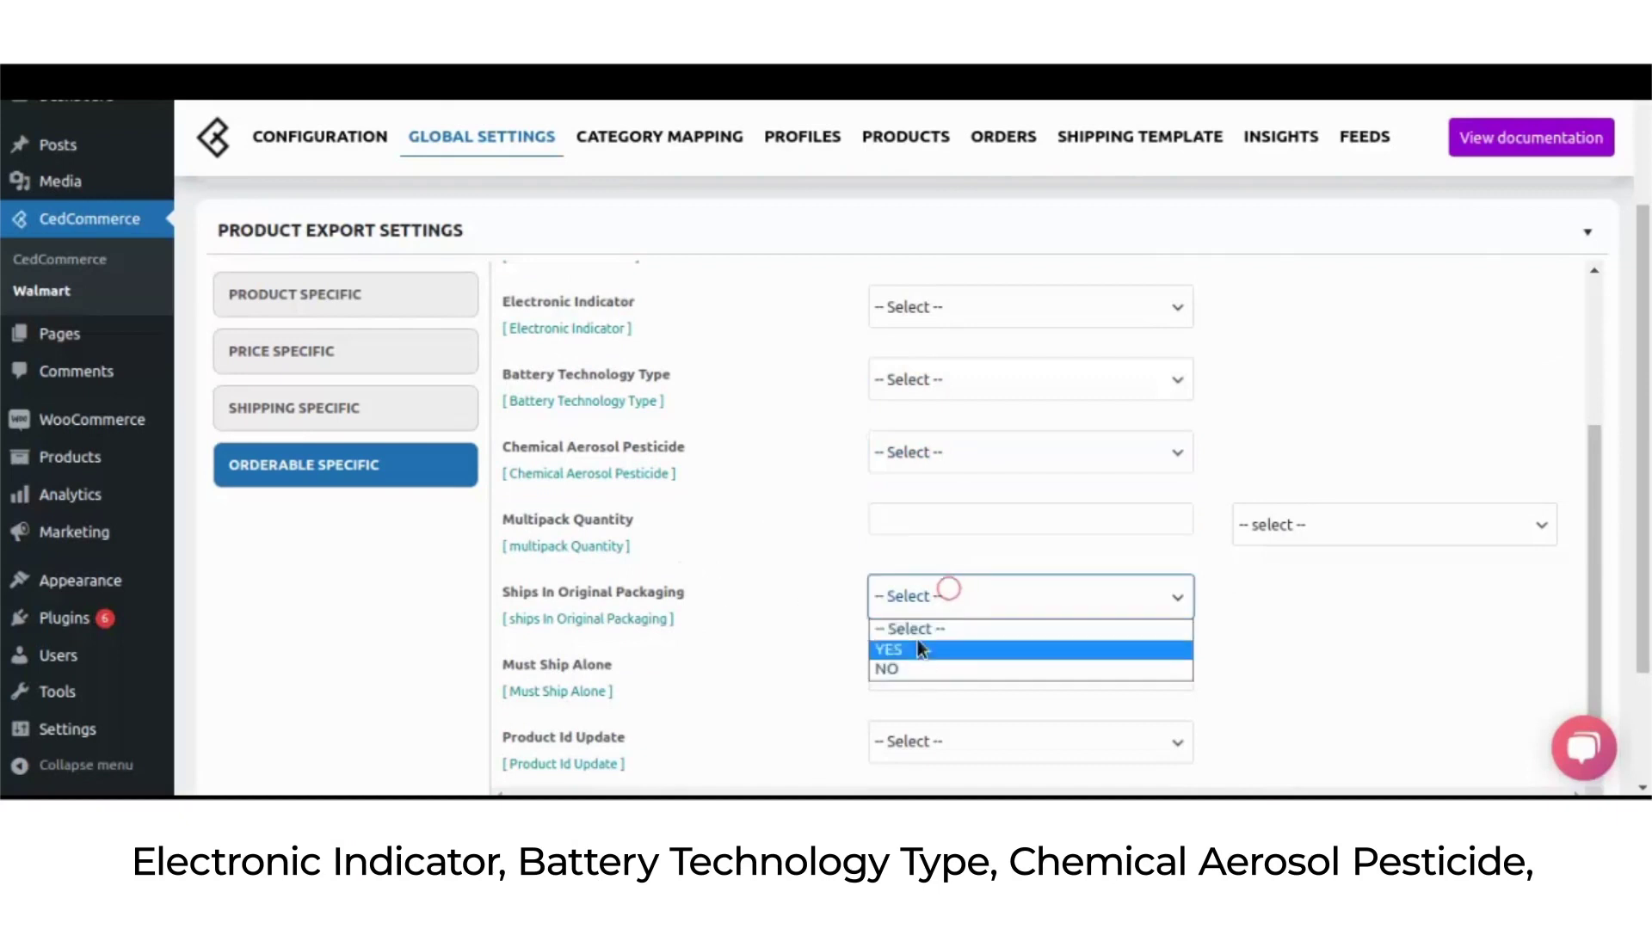
{"action": "left_click", "coordinate": [787, 614]}
Look through the default value options for Must Ship Alone, Product Id Update and Sku Update
{"action": "scroll", "coordinate": [787, 608], "scroll_direction": "down", "scroll_amount": 5}
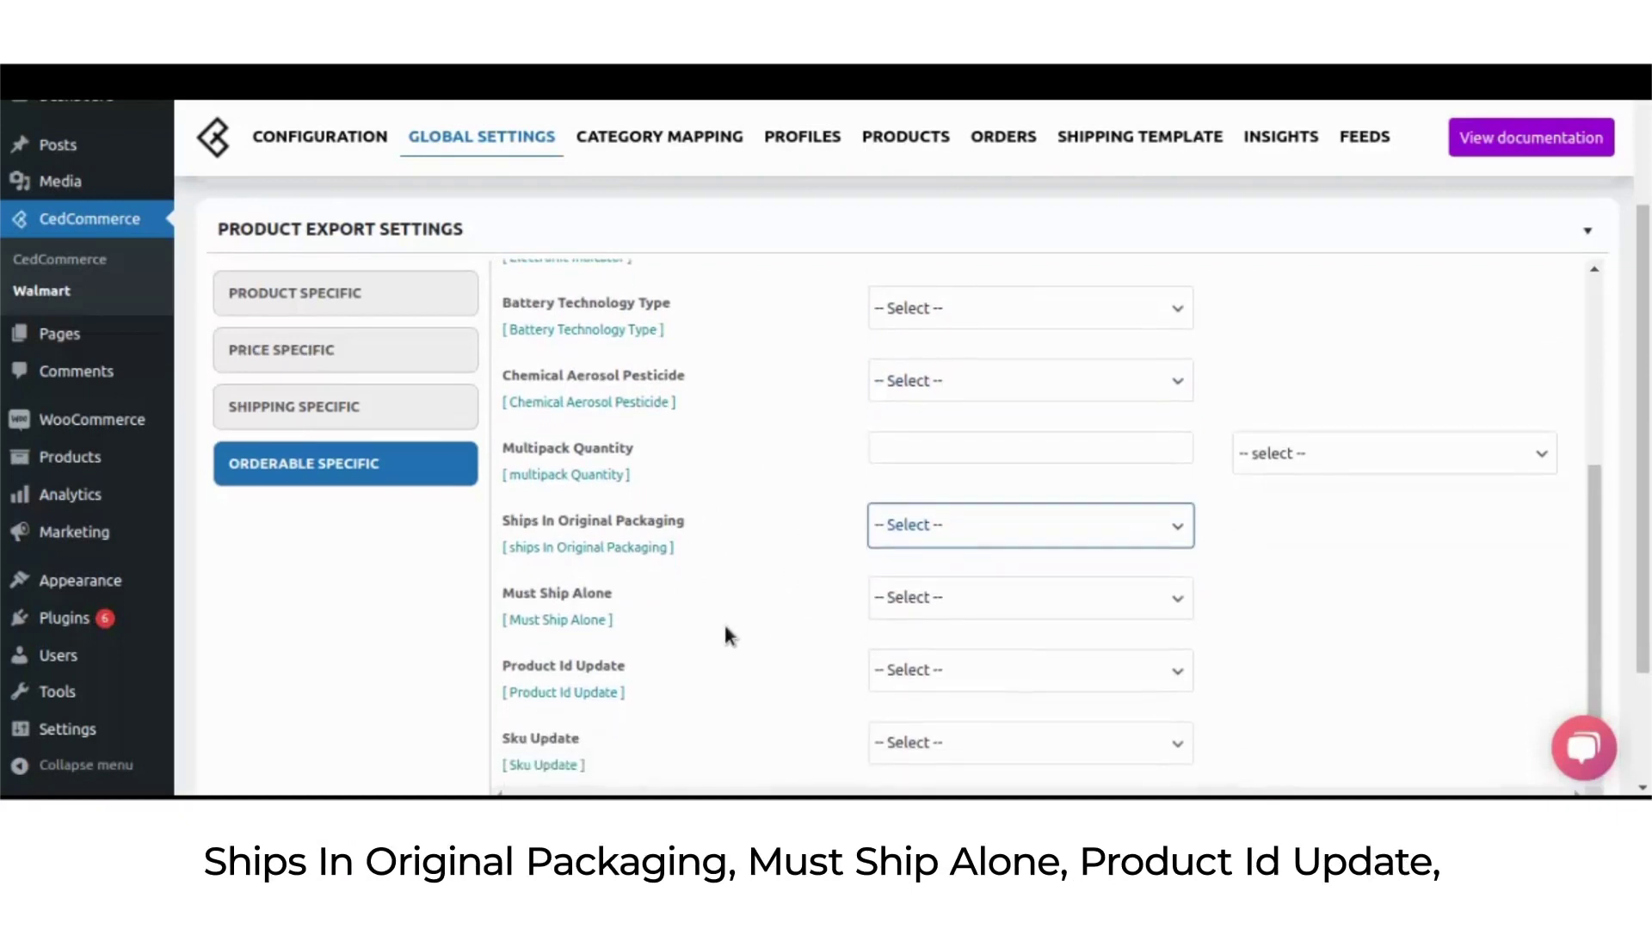
{"action": "left_click", "coordinate": [986, 432]}
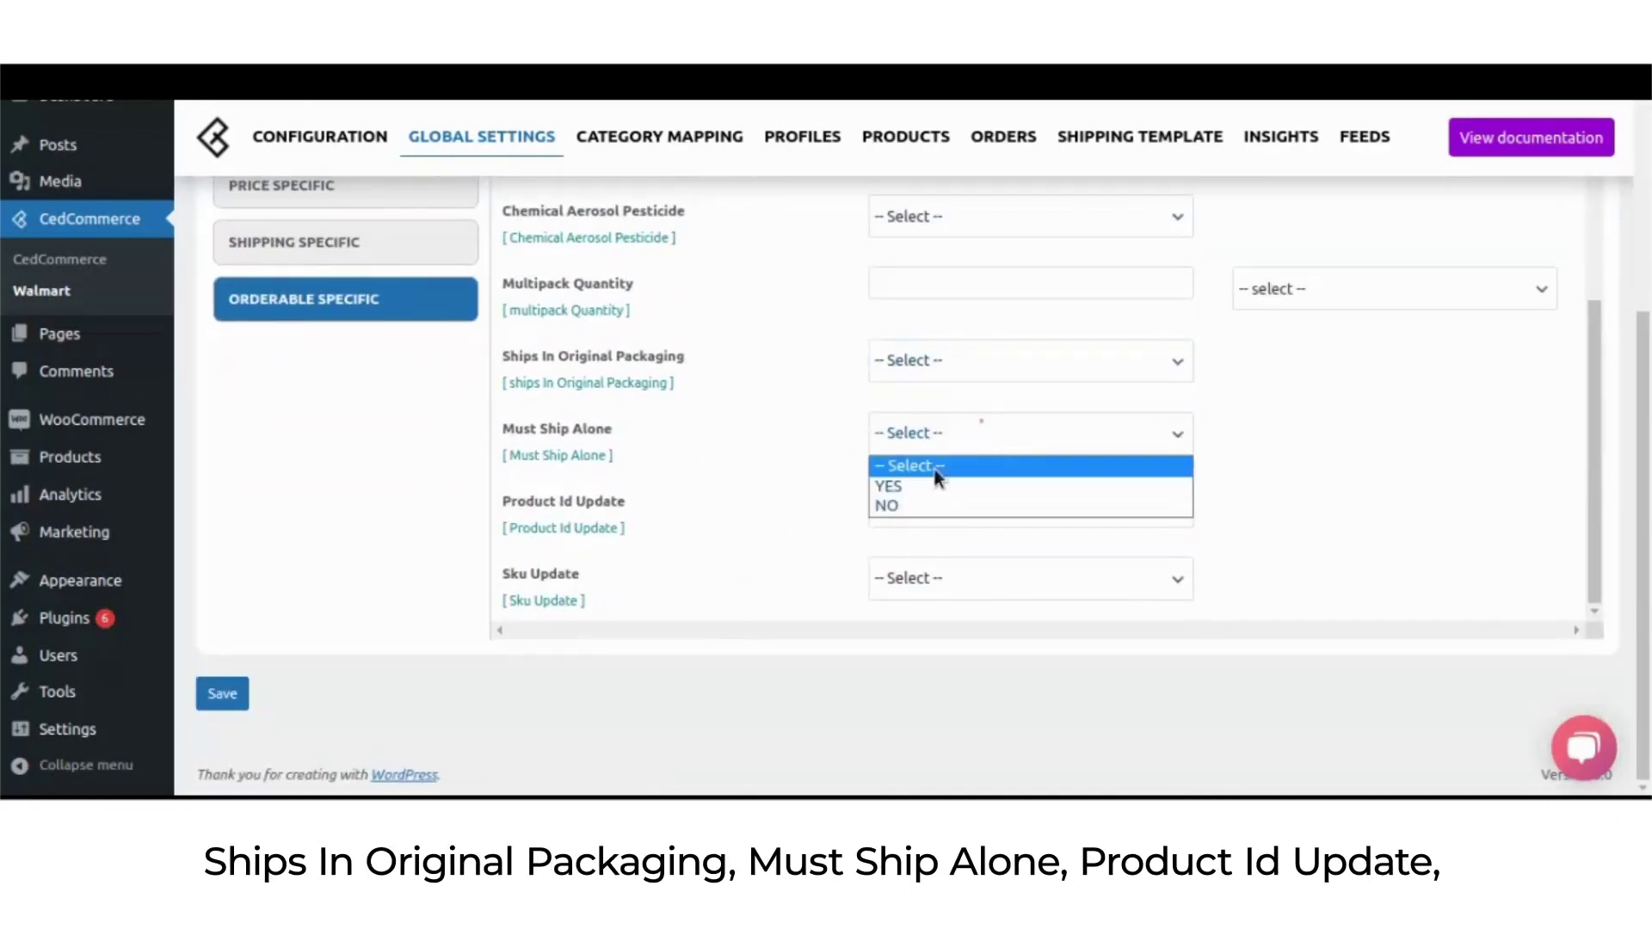
{"action": "left_click", "coordinate": [856, 468]}
{"action": "left_click", "coordinate": [916, 521]}
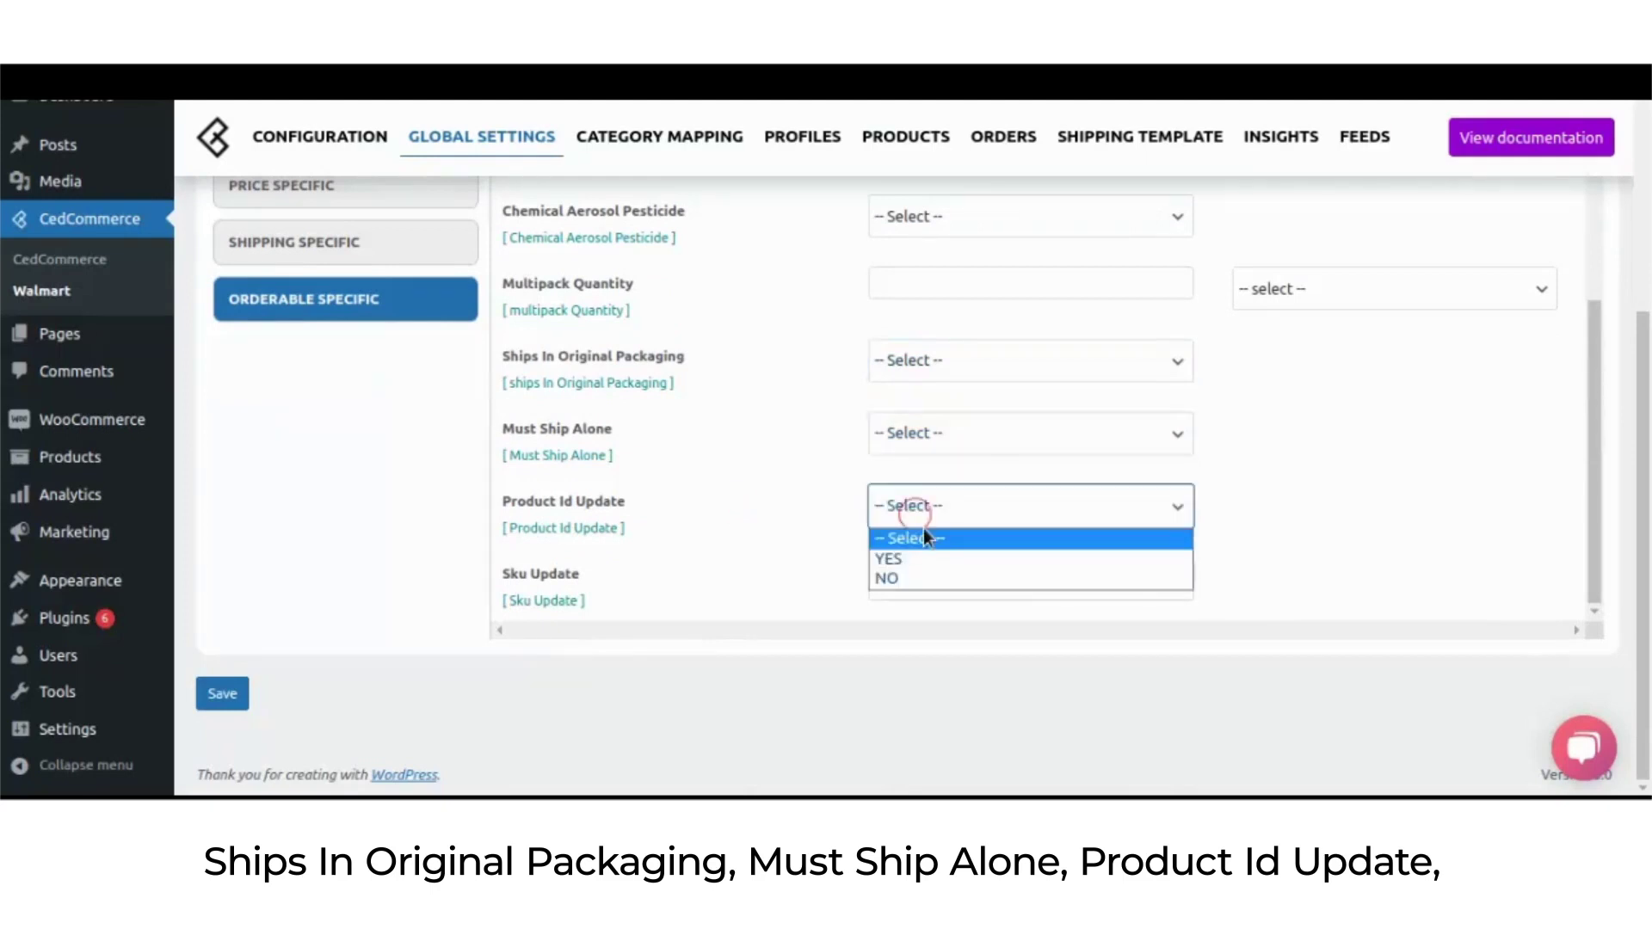
{"action": "left_click", "coordinate": [710, 531]}
{"action": "left_click", "coordinate": [897, 576]}
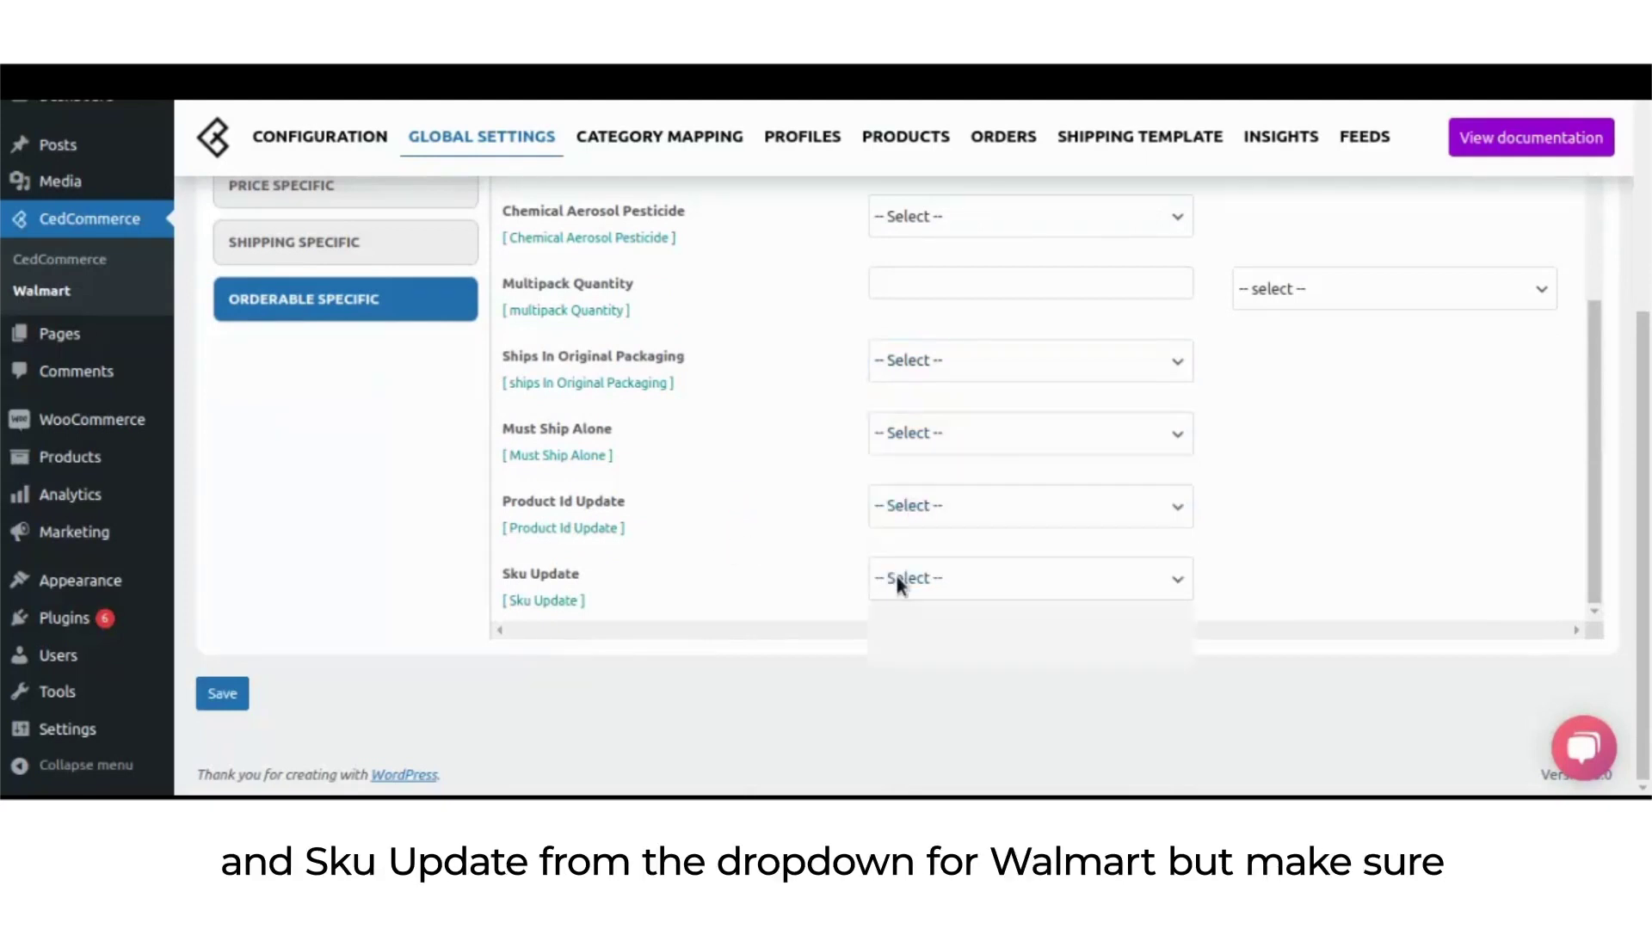
{"action": "left_click", "coordinate": [759, 571]}
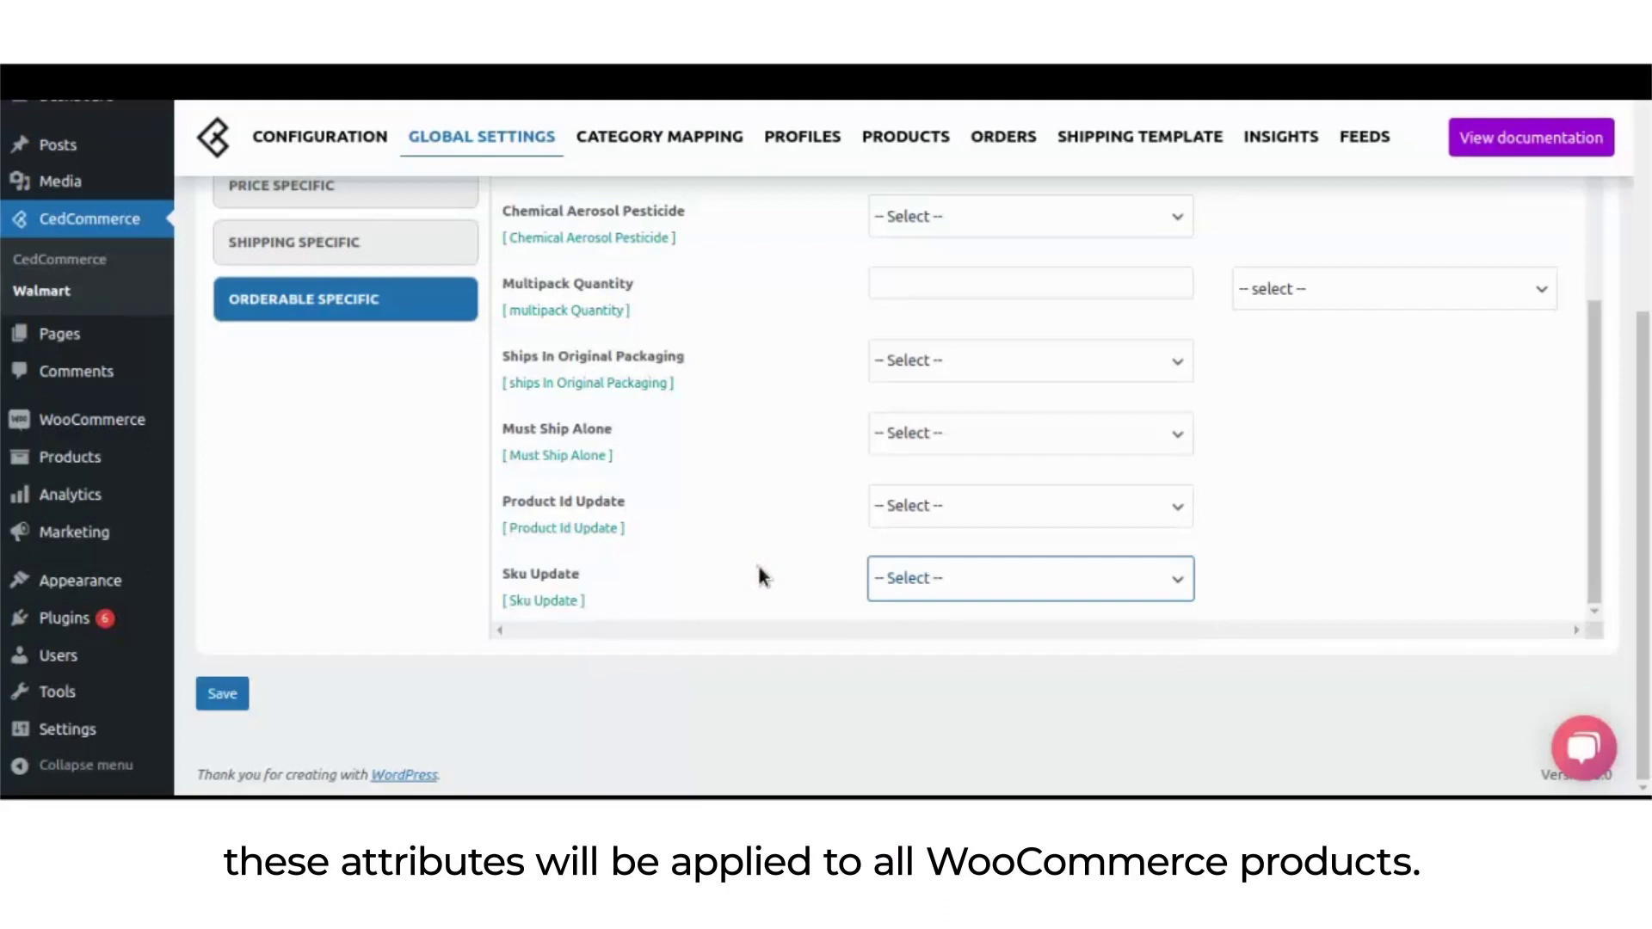
Review the remaining Orderable Specific attributes and save the product export settings
{"action": "scroll", "coordinate": [759, 574], "scroll_direction": "up", "scroll_amount": 3}
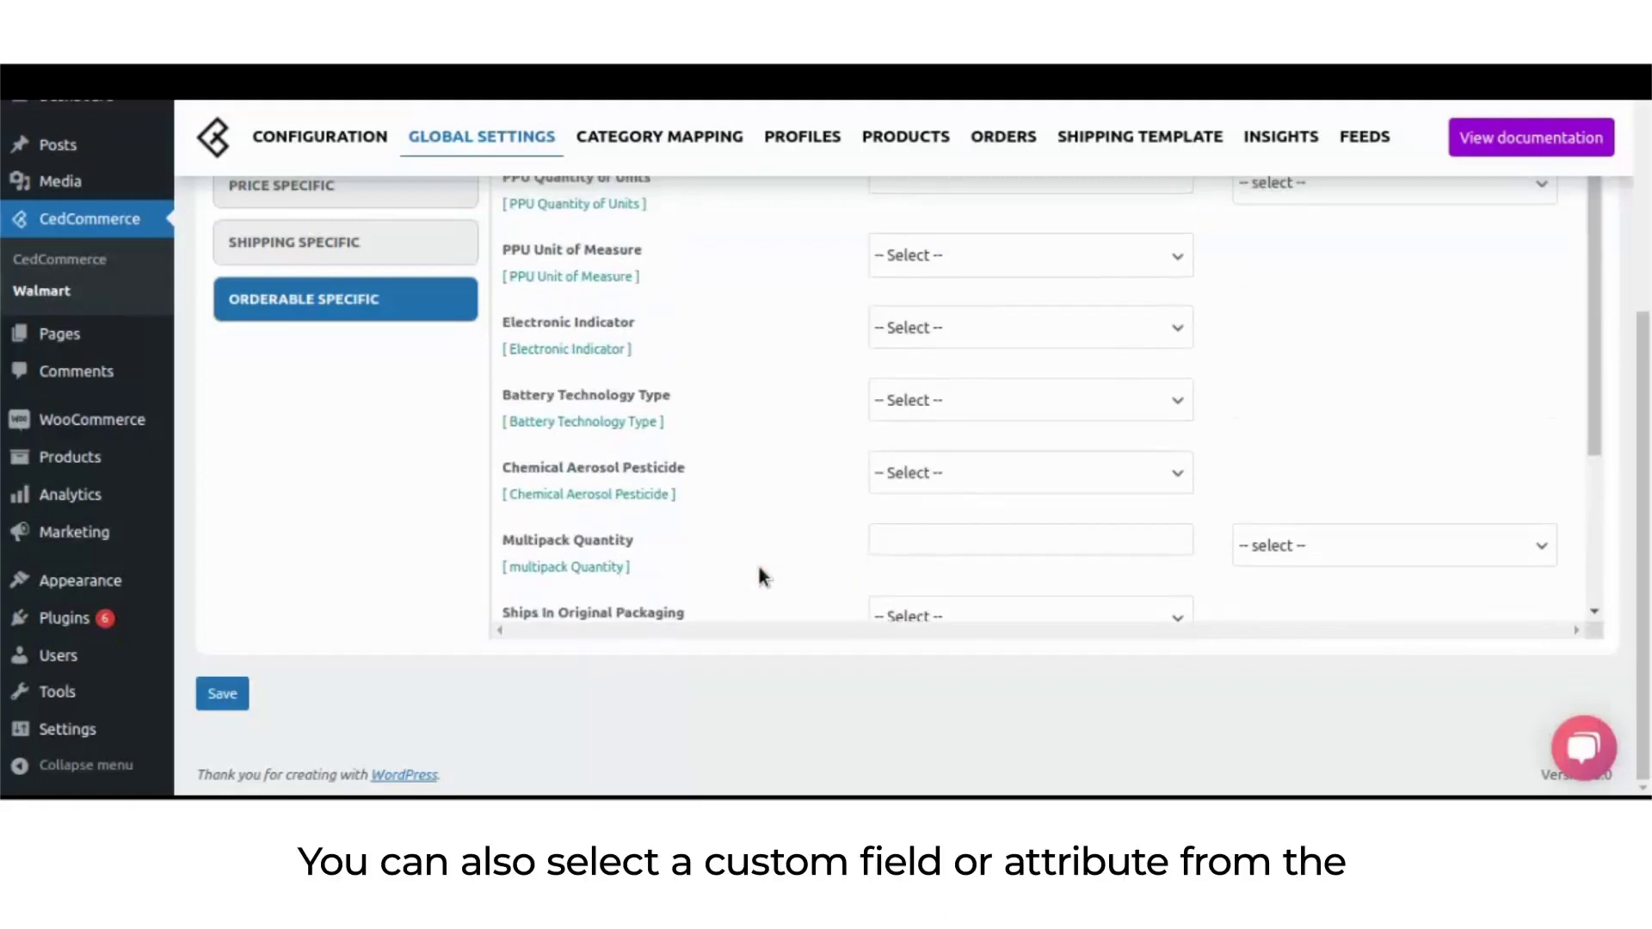
{"action": "scroll", "coordinate": [759, 575], "scroll_direction": "down", "scroll_amount": 3}
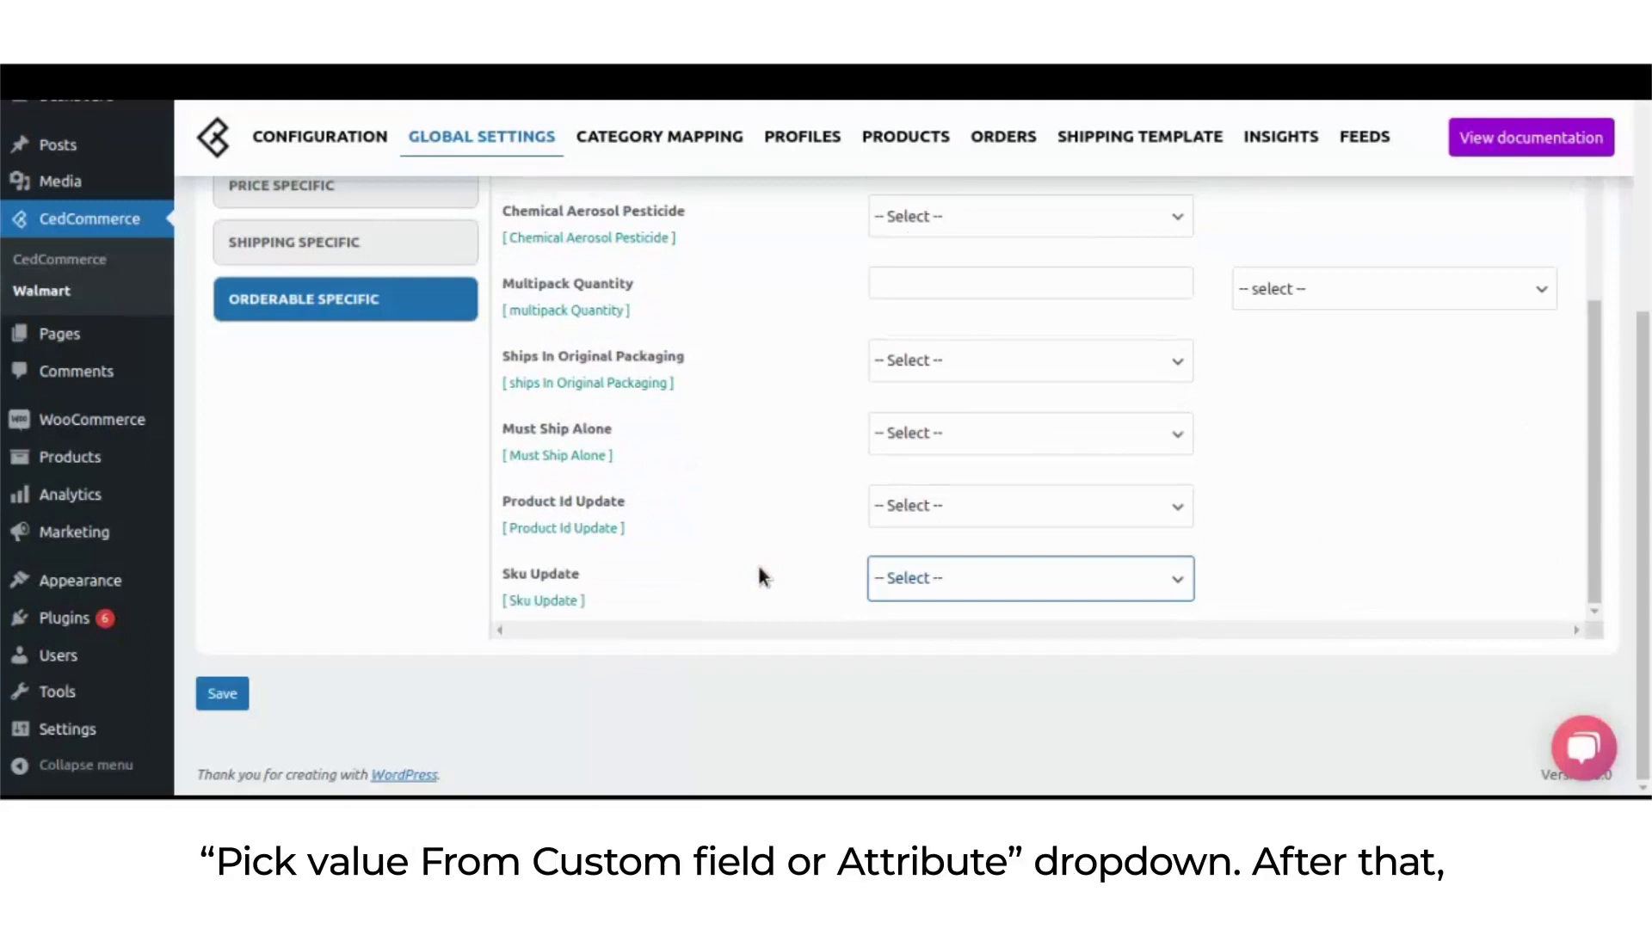
{"action": "left_click", "coordinate": [210, 697]}
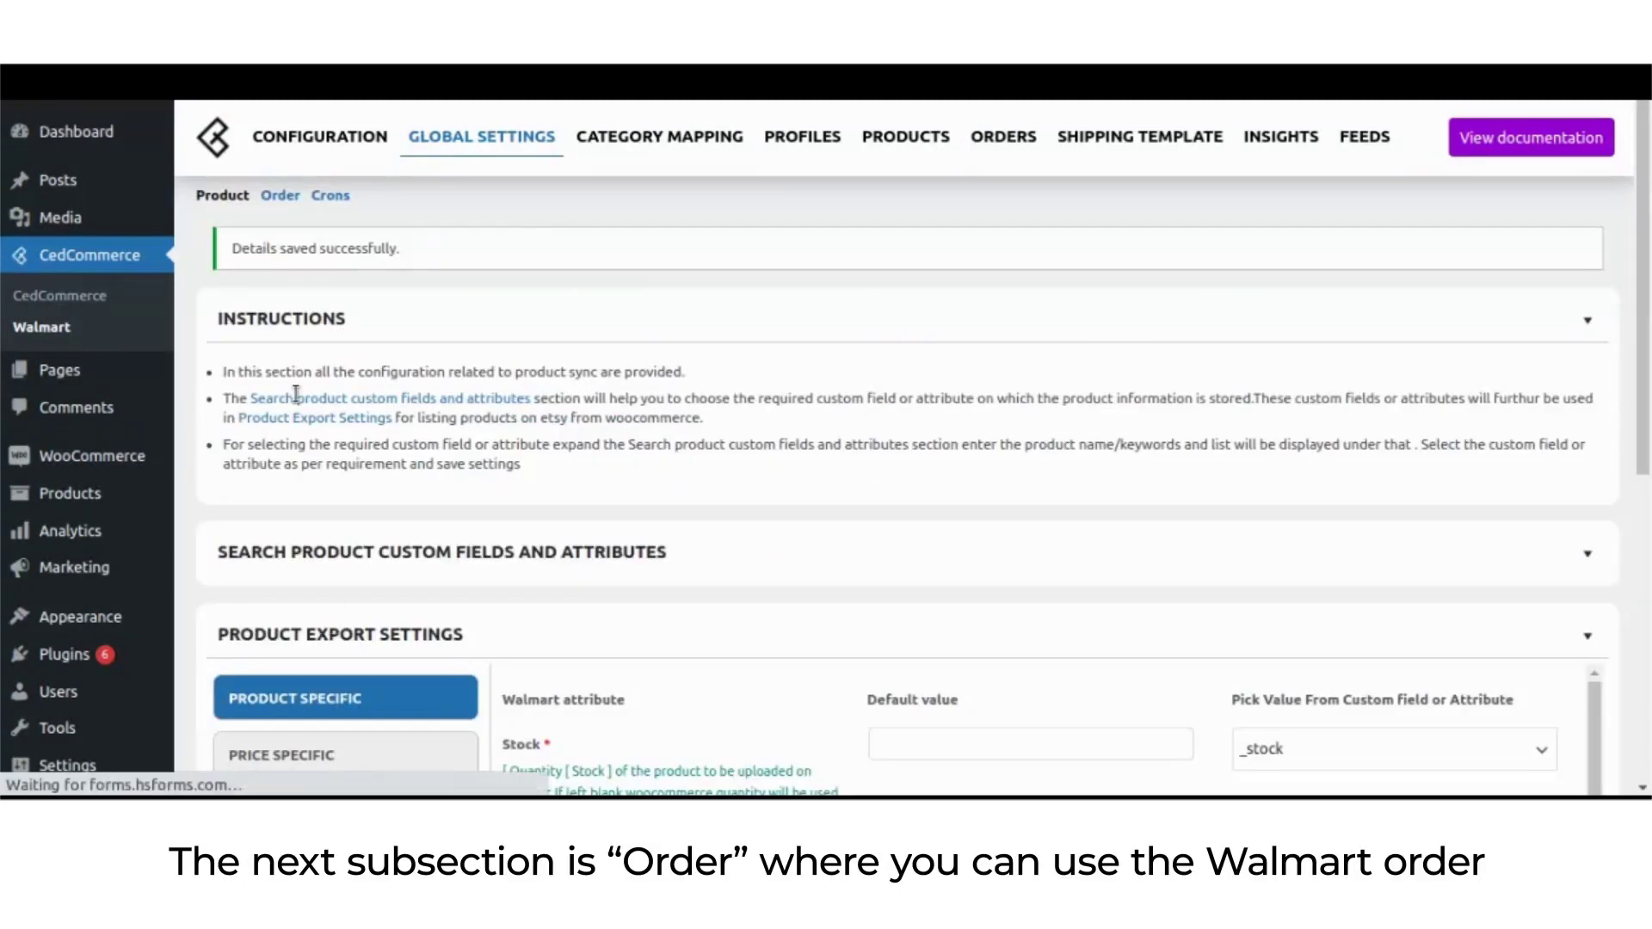
Save the Order settings with the Walmart order number option switched off and the Walmart Order Prefix left empty
{"action": "left_click", "coordinate": [281, 196]}
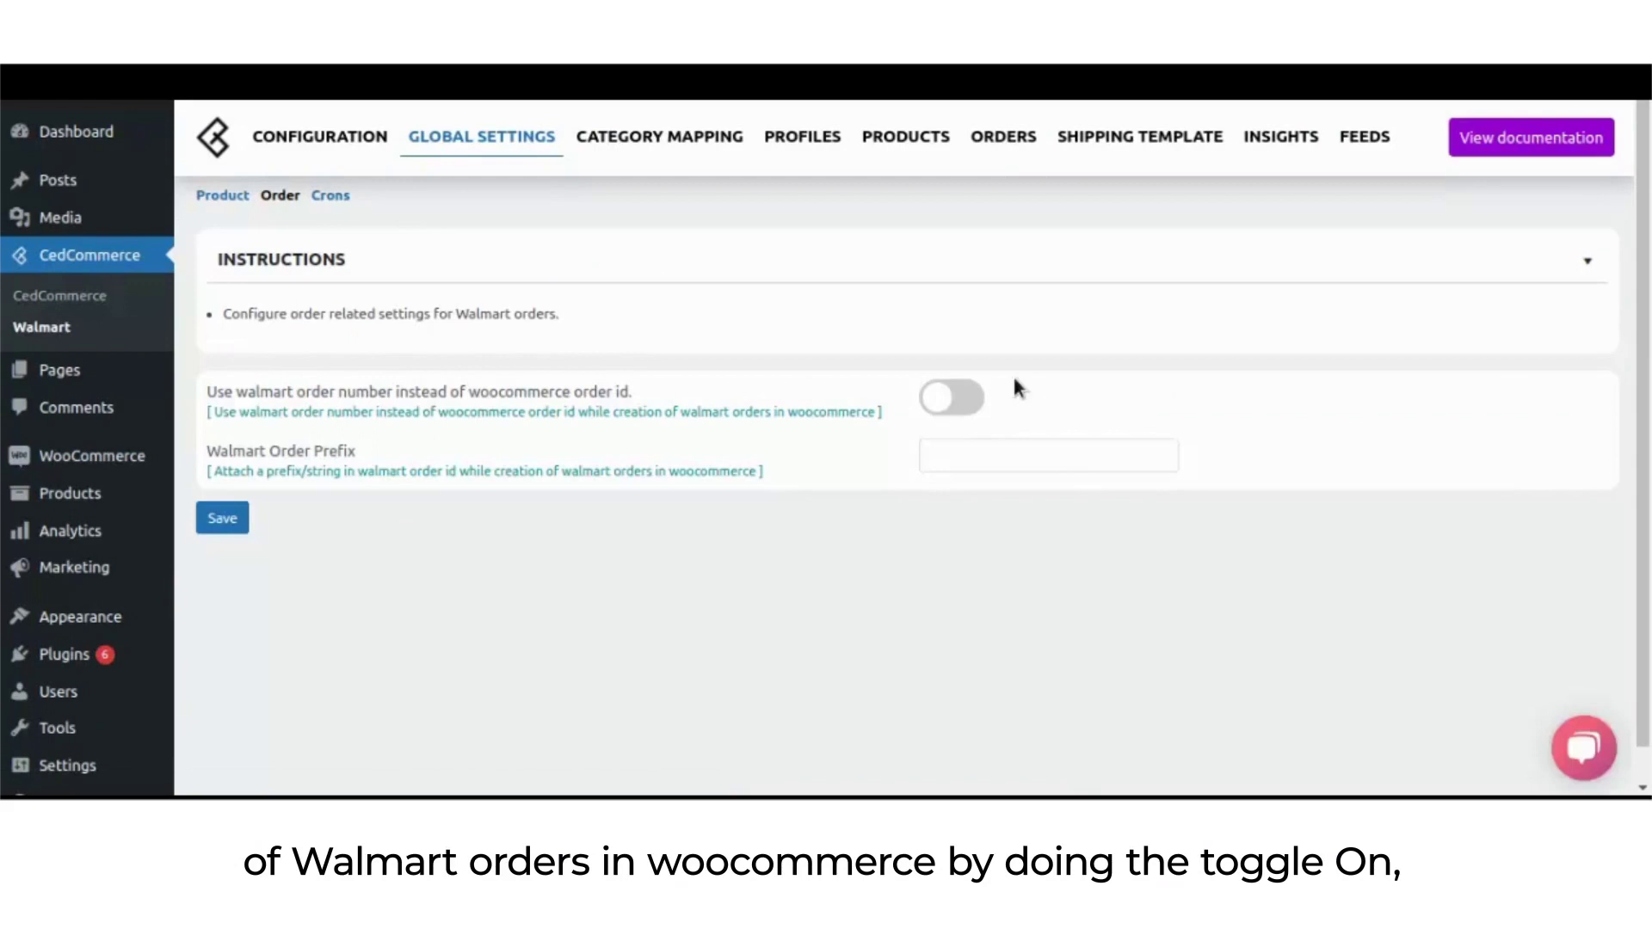
{"action": "left_click", "coordinate": [937, 397]}
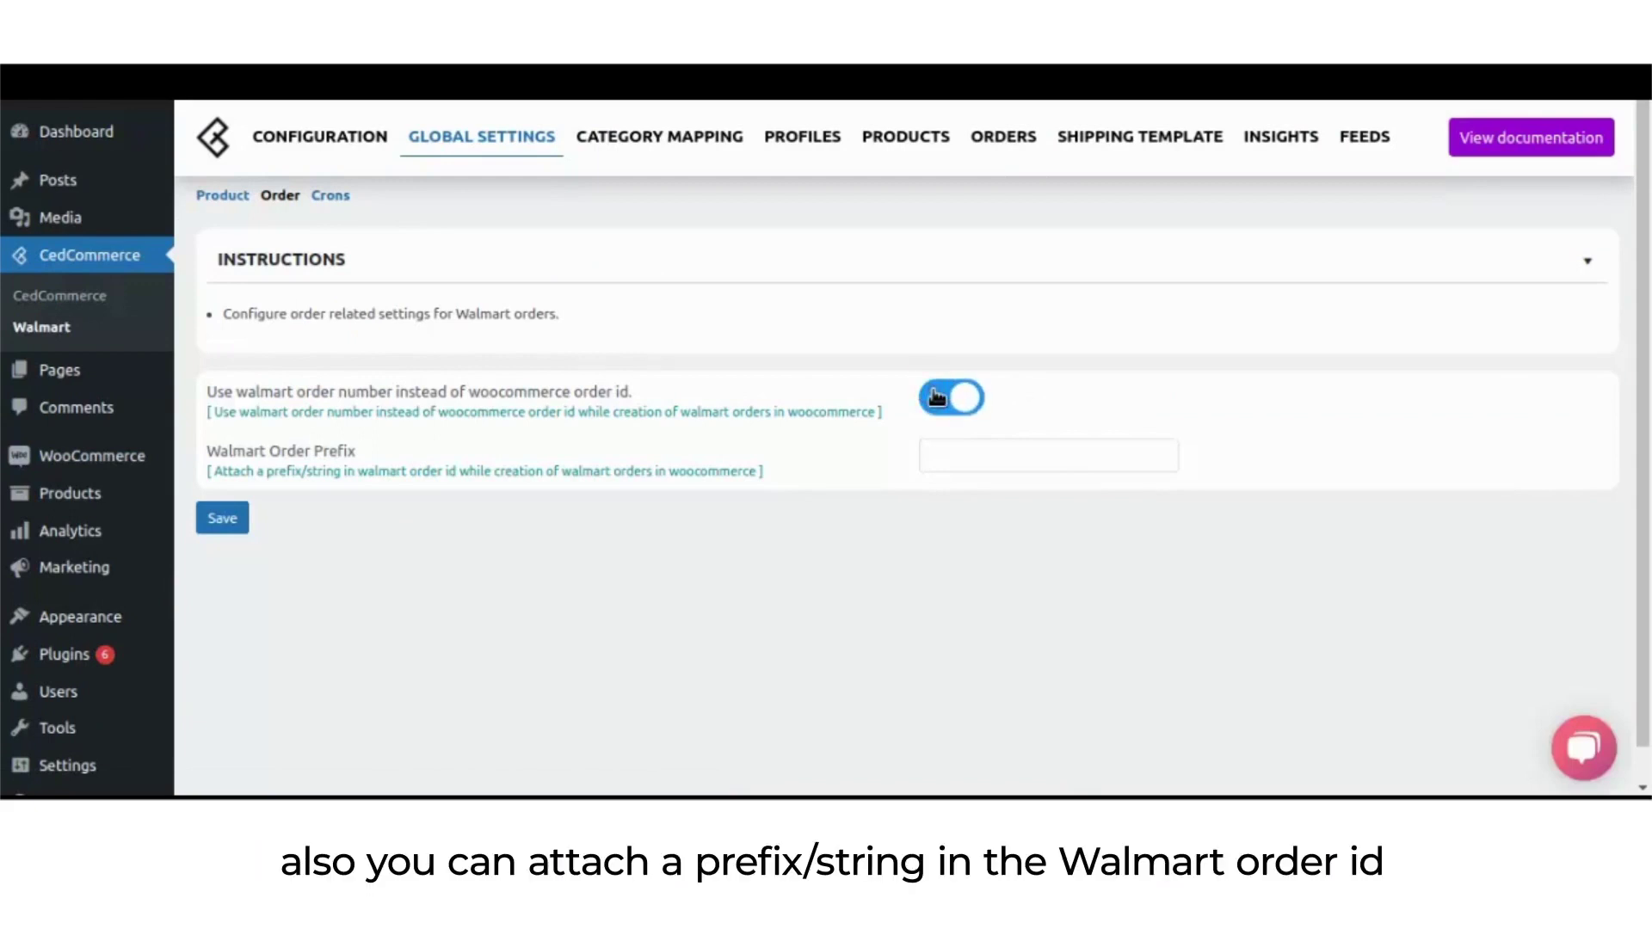
{"action": "left_click", "coordinate": [937, 396]}
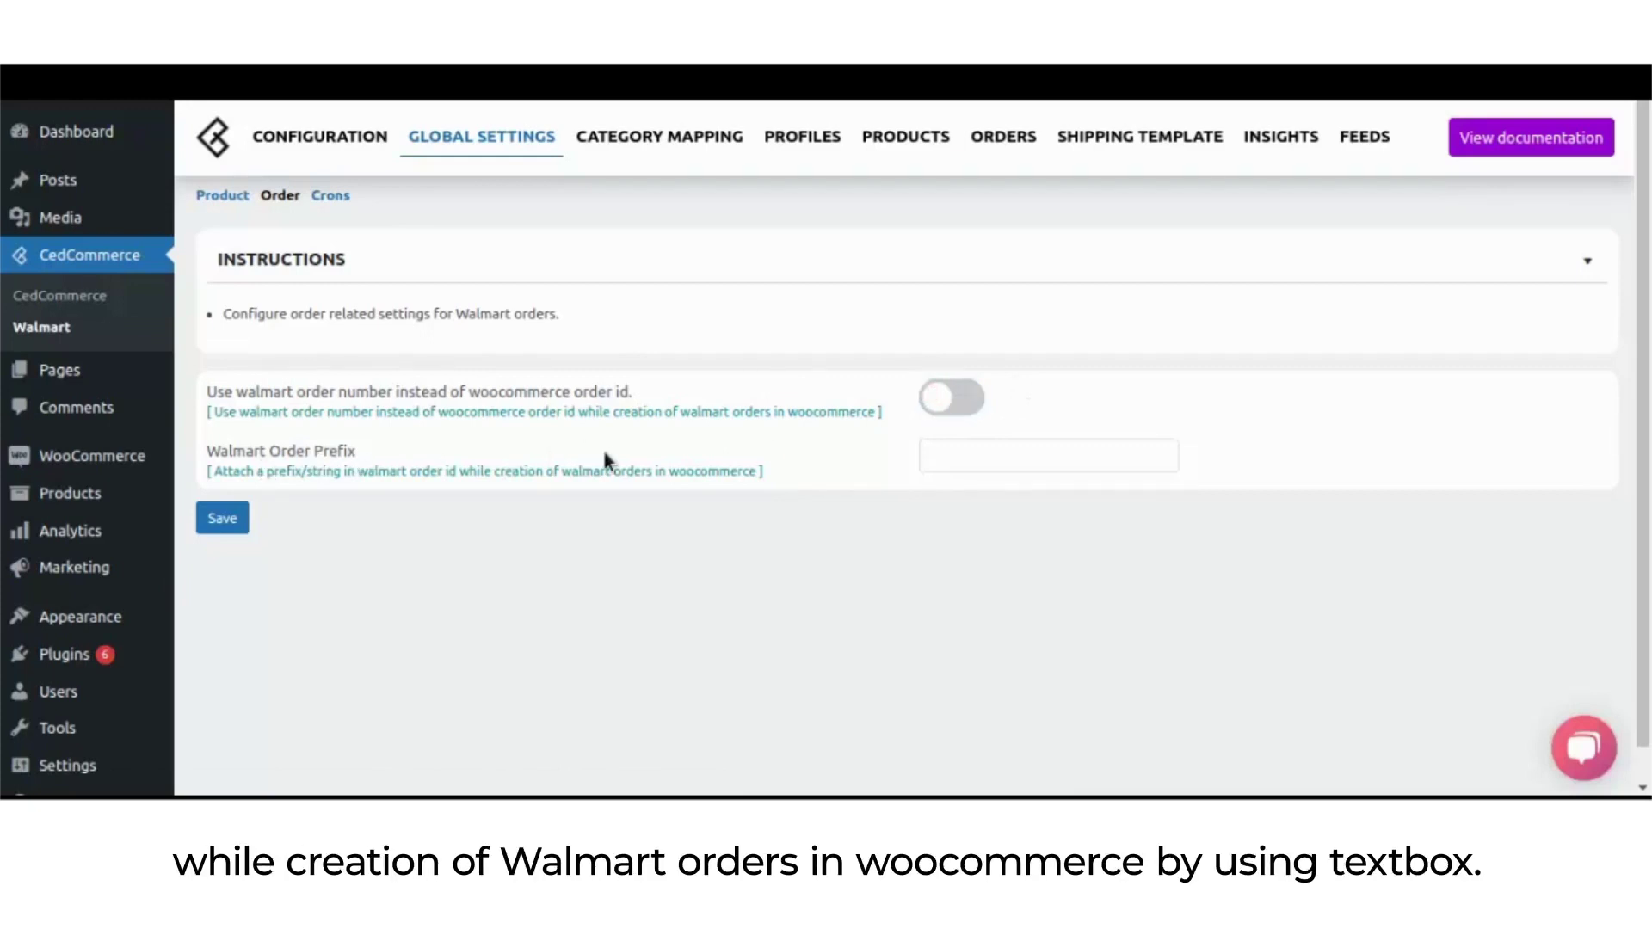
{"action": "left_click", "coordinate": [963, 448]}
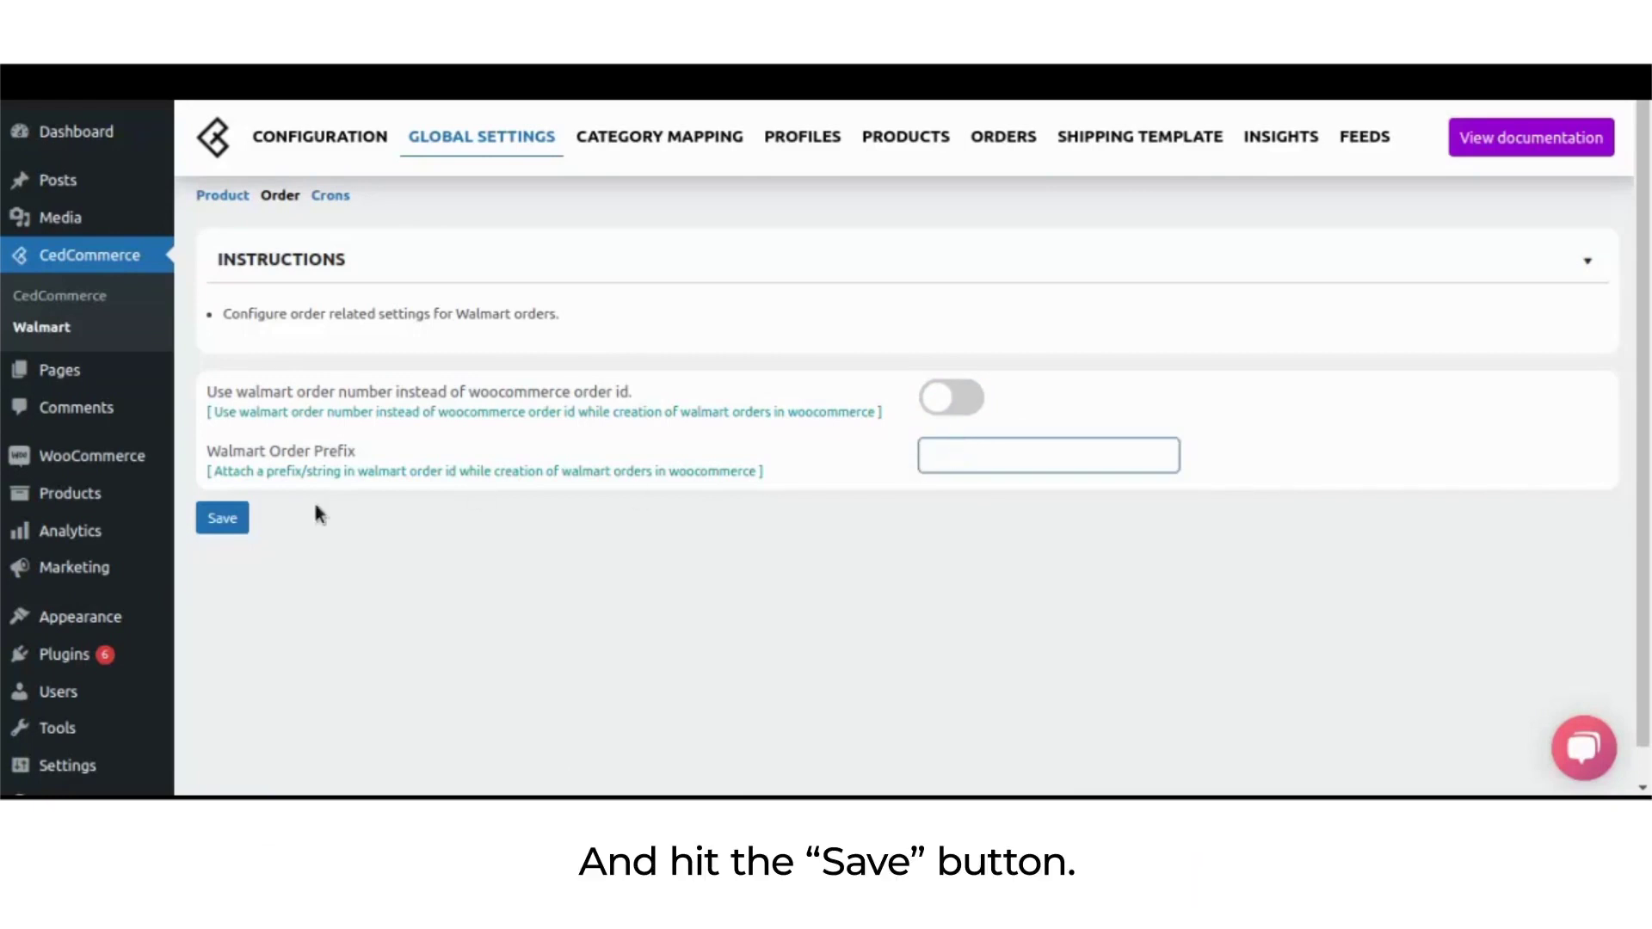
{"action": "left_click", "coordinate": [225, 520]}
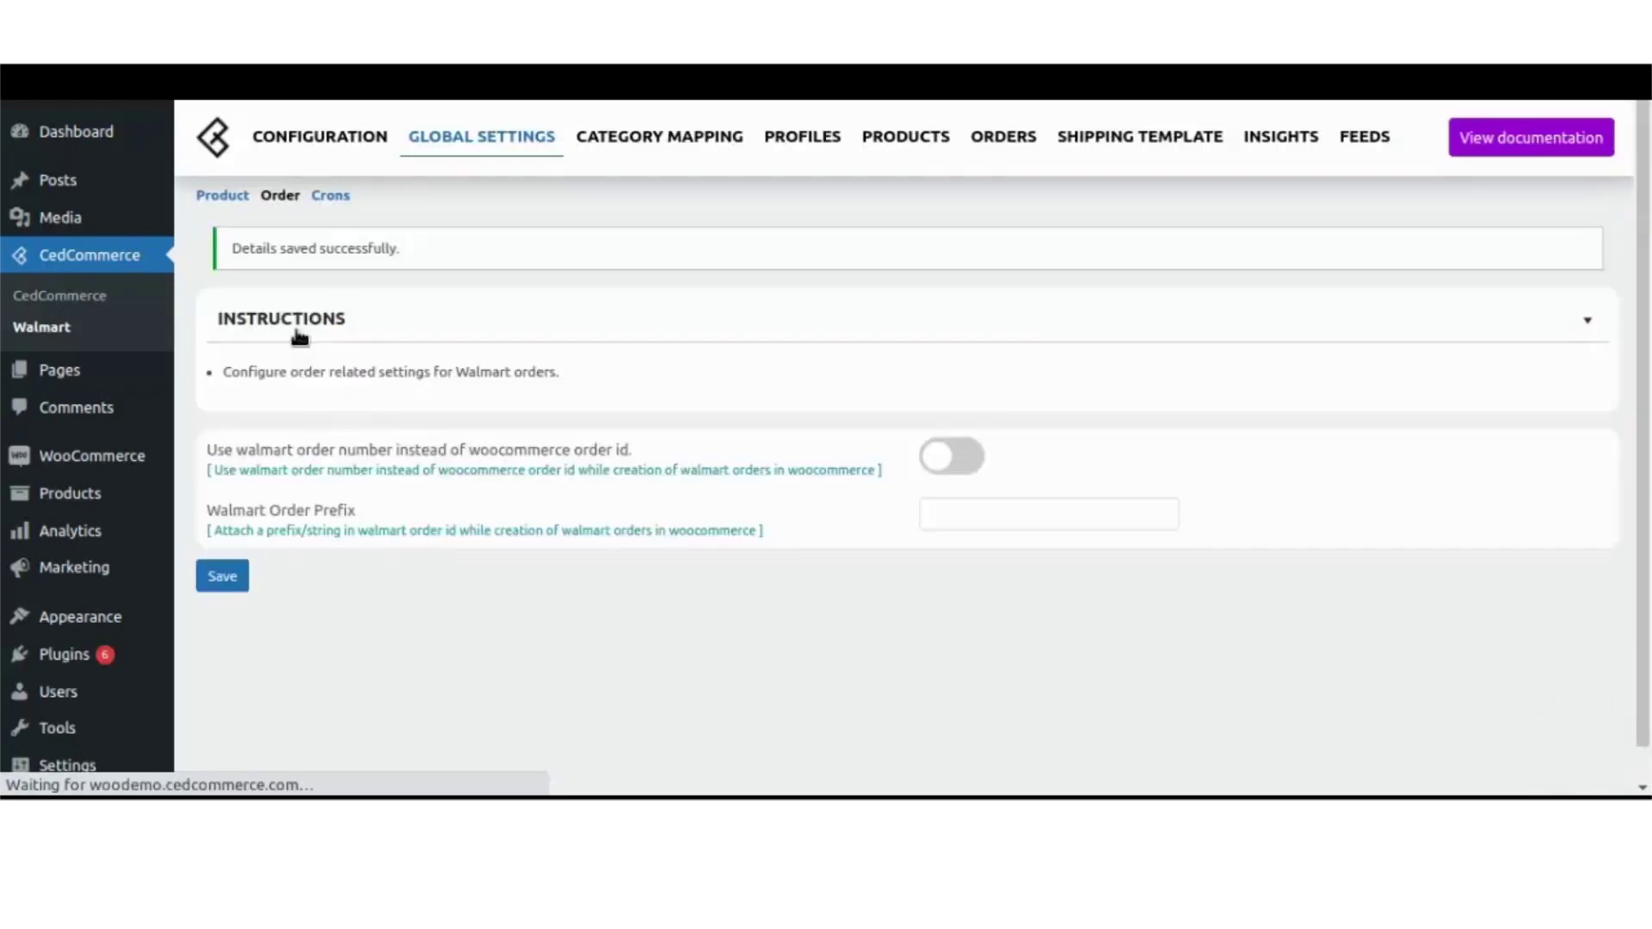
Open the Crons settings, try the Fetch Walmart orders and Update price and stock toggles, and save the settings
{"action": "left_click", "coordinate": [332, 196]}
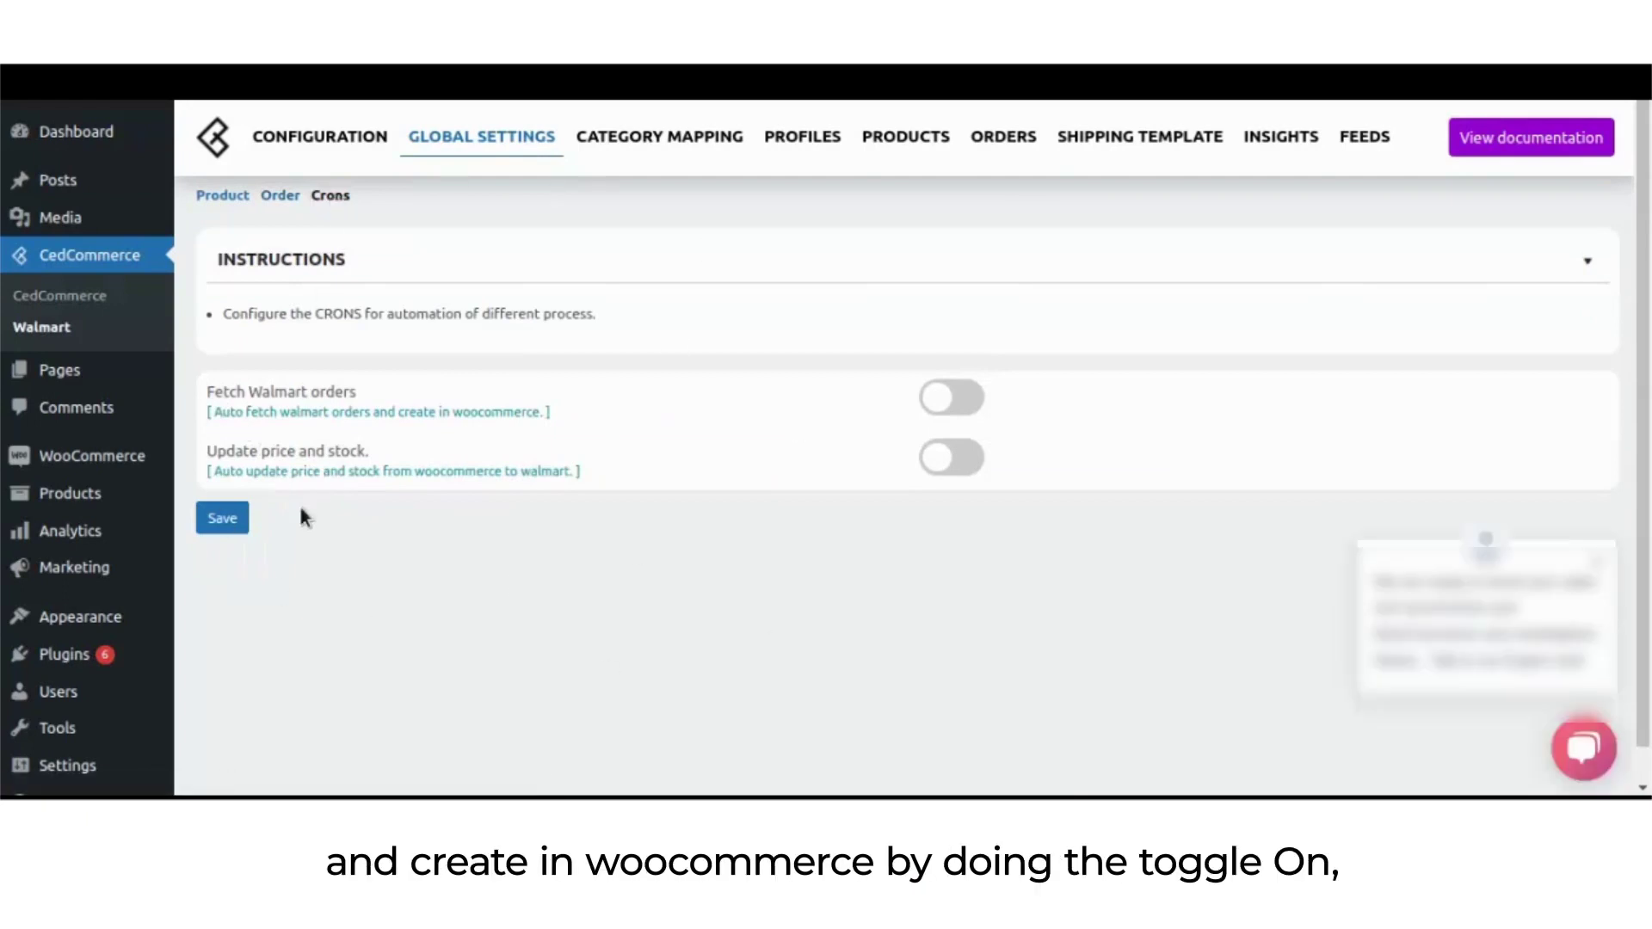
{"action": "left_click", "coordinate": [947, 395]}
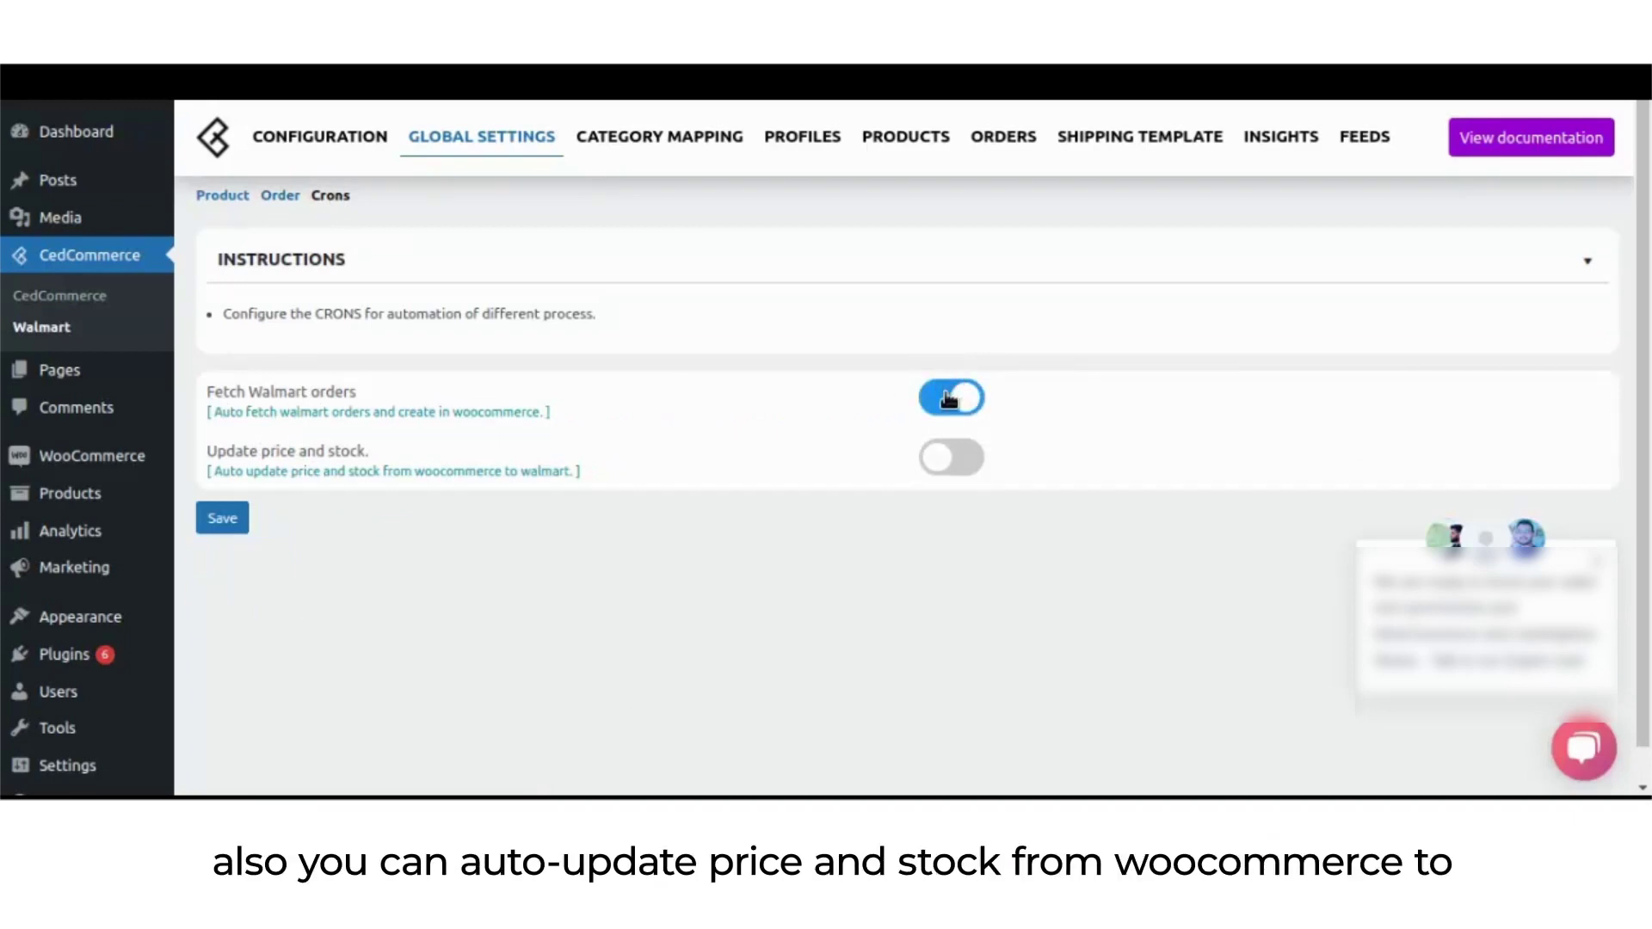
{"action": "left_click", "coordinate": [947, 397]}
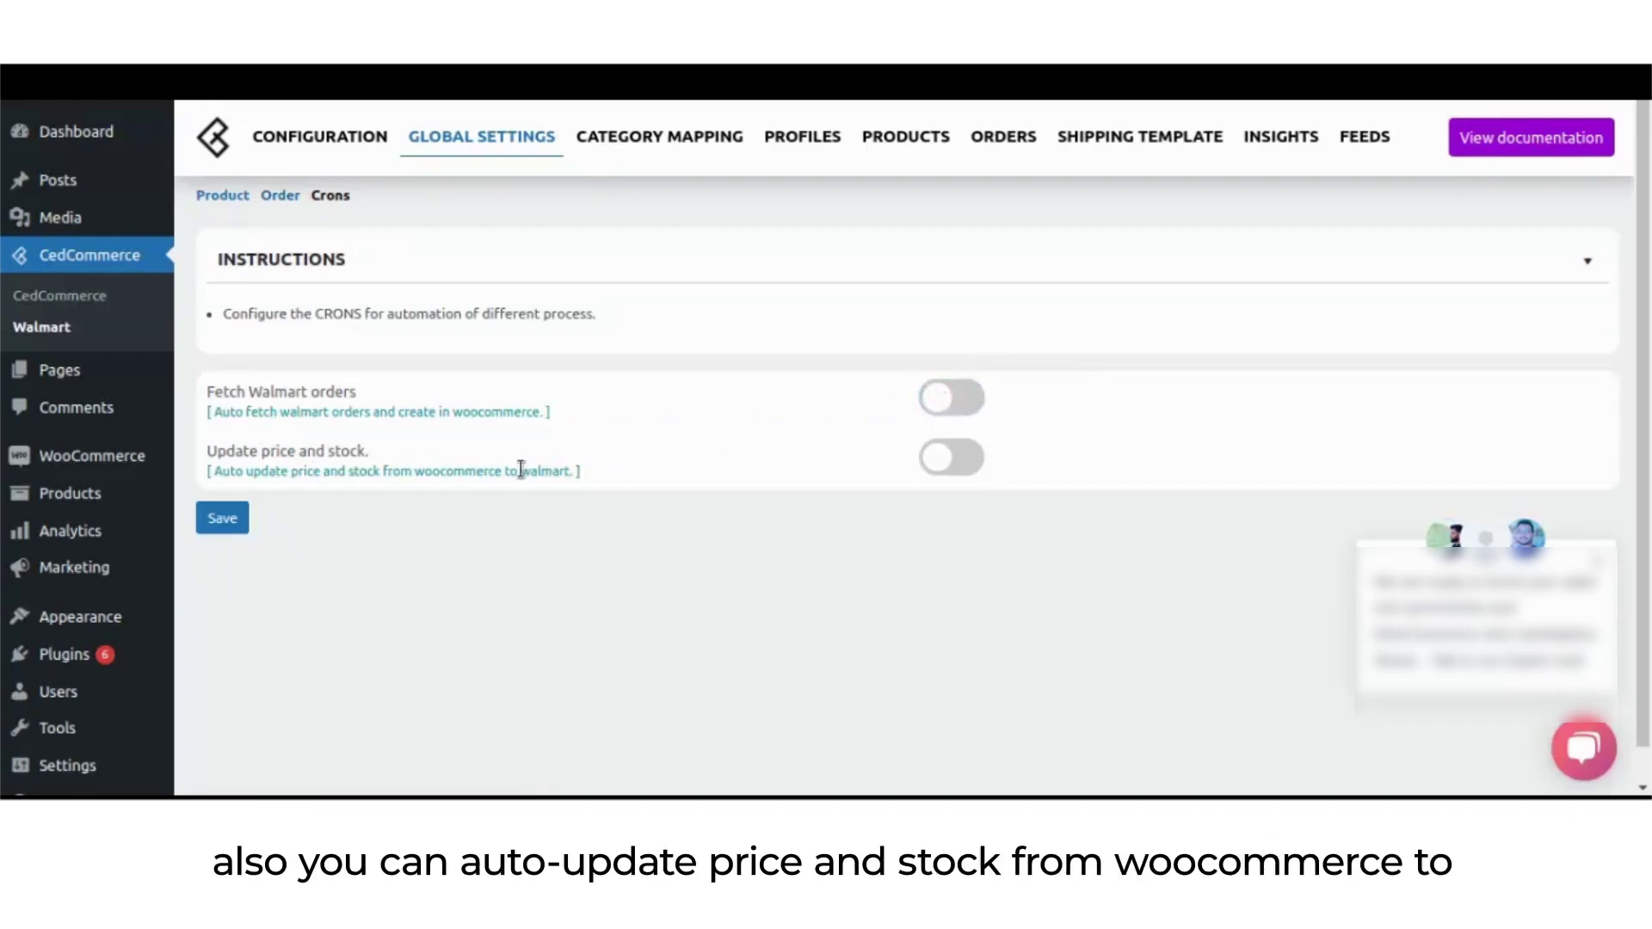
{"action": "left_click", "coordinate": [945, 461]}
{"action": "left_click", "coordinate": [954, 465]}
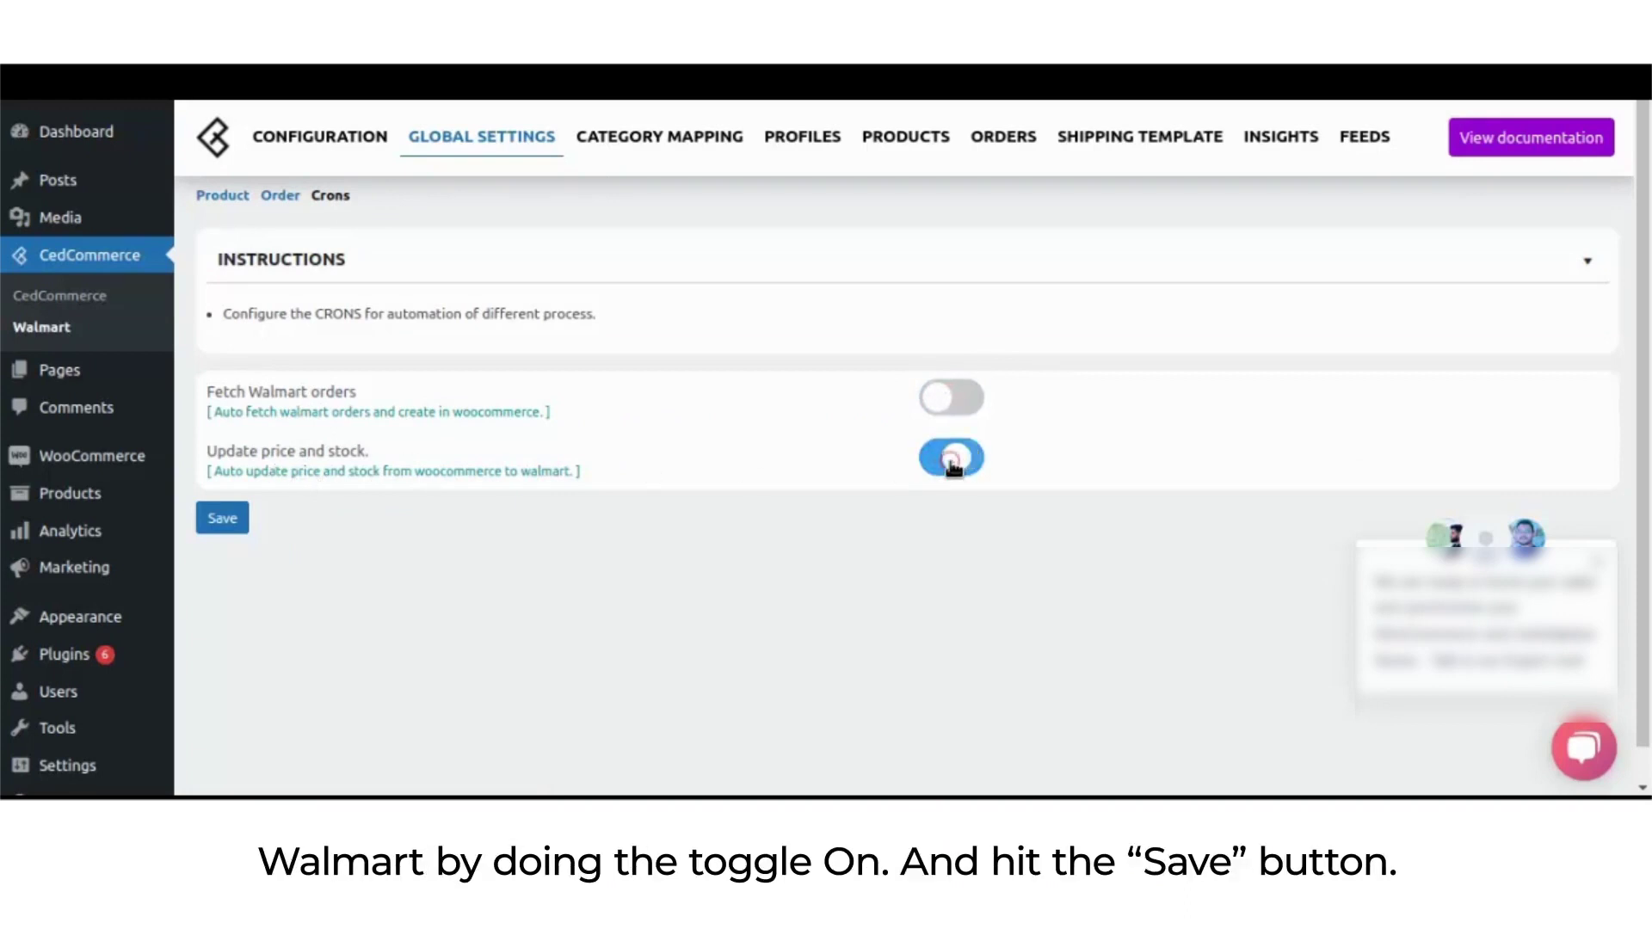
{"action": "left_click", "coordinate": [225, 523]}
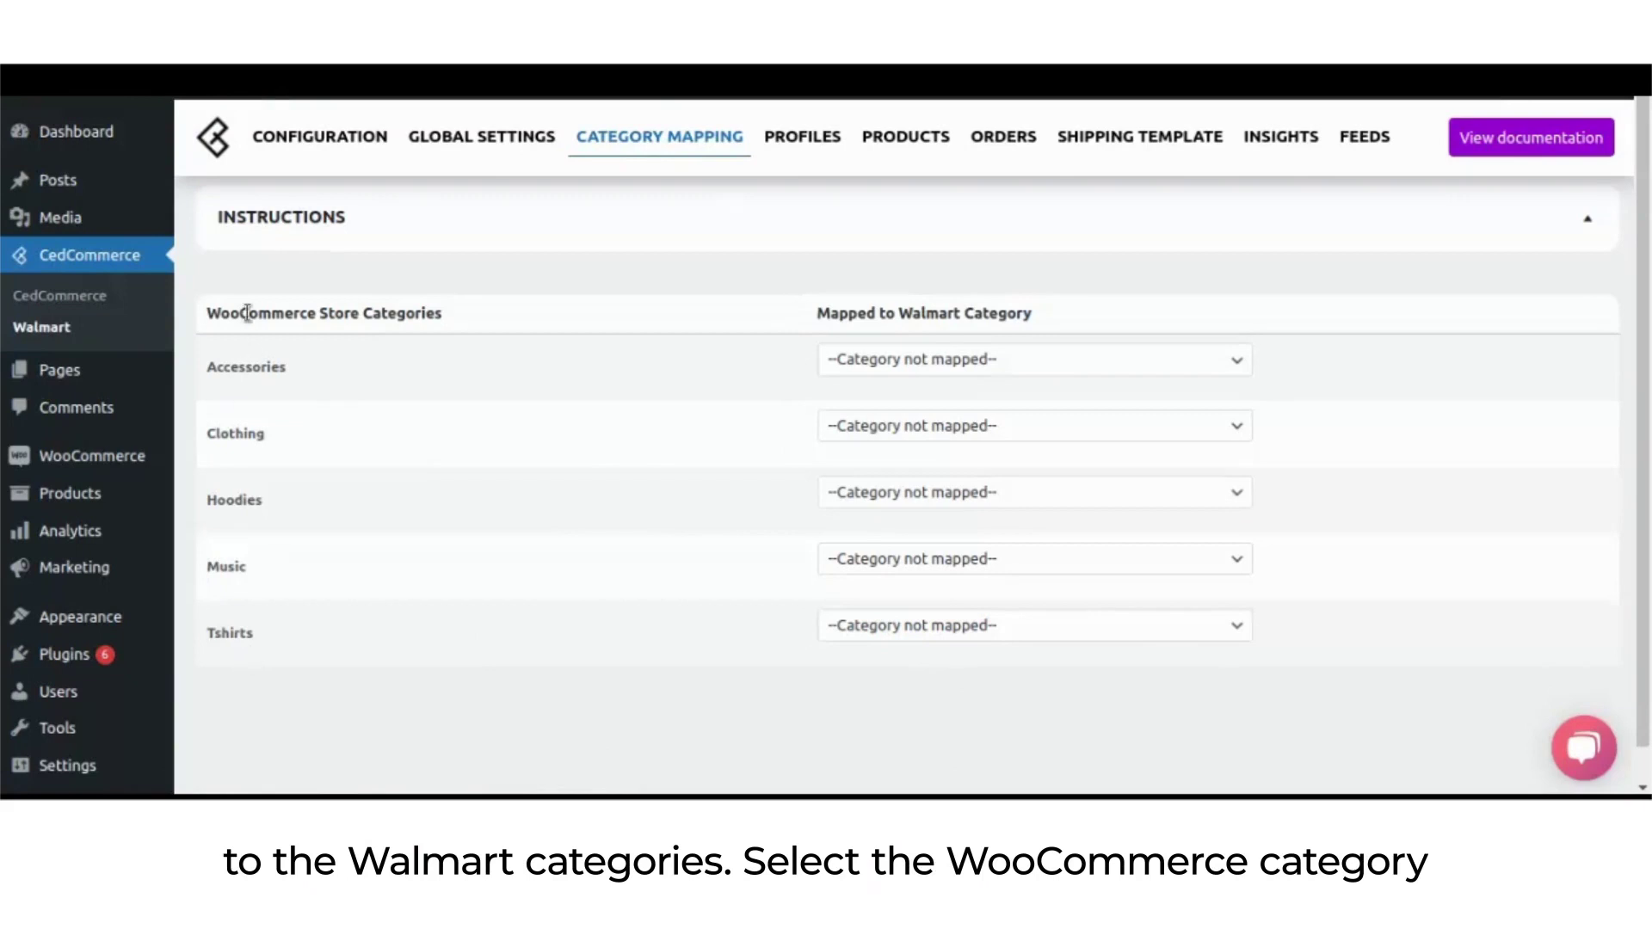
Map the Accessories category to ANIMAL ACCESSORIES, Clothing to BOOKS & MAGAZINES, and Hoodies to CELL PHONES
{"action": "left_click", "coordinate": [872, 363]}
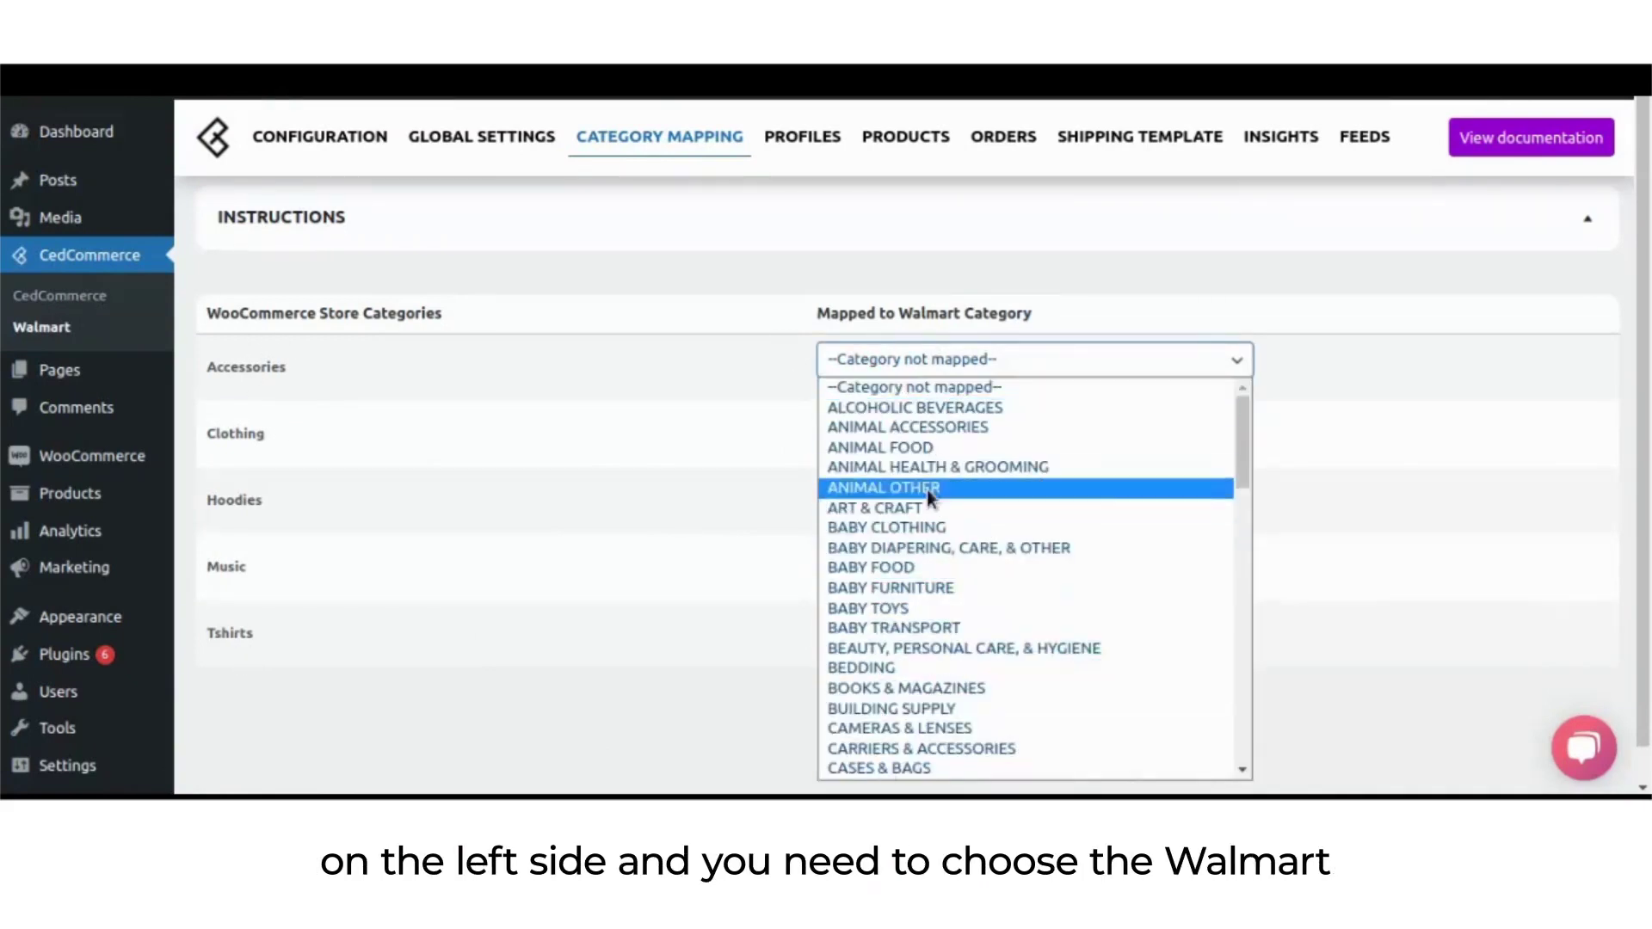
{"action": "left_click", "coordinate": [879, 427]}
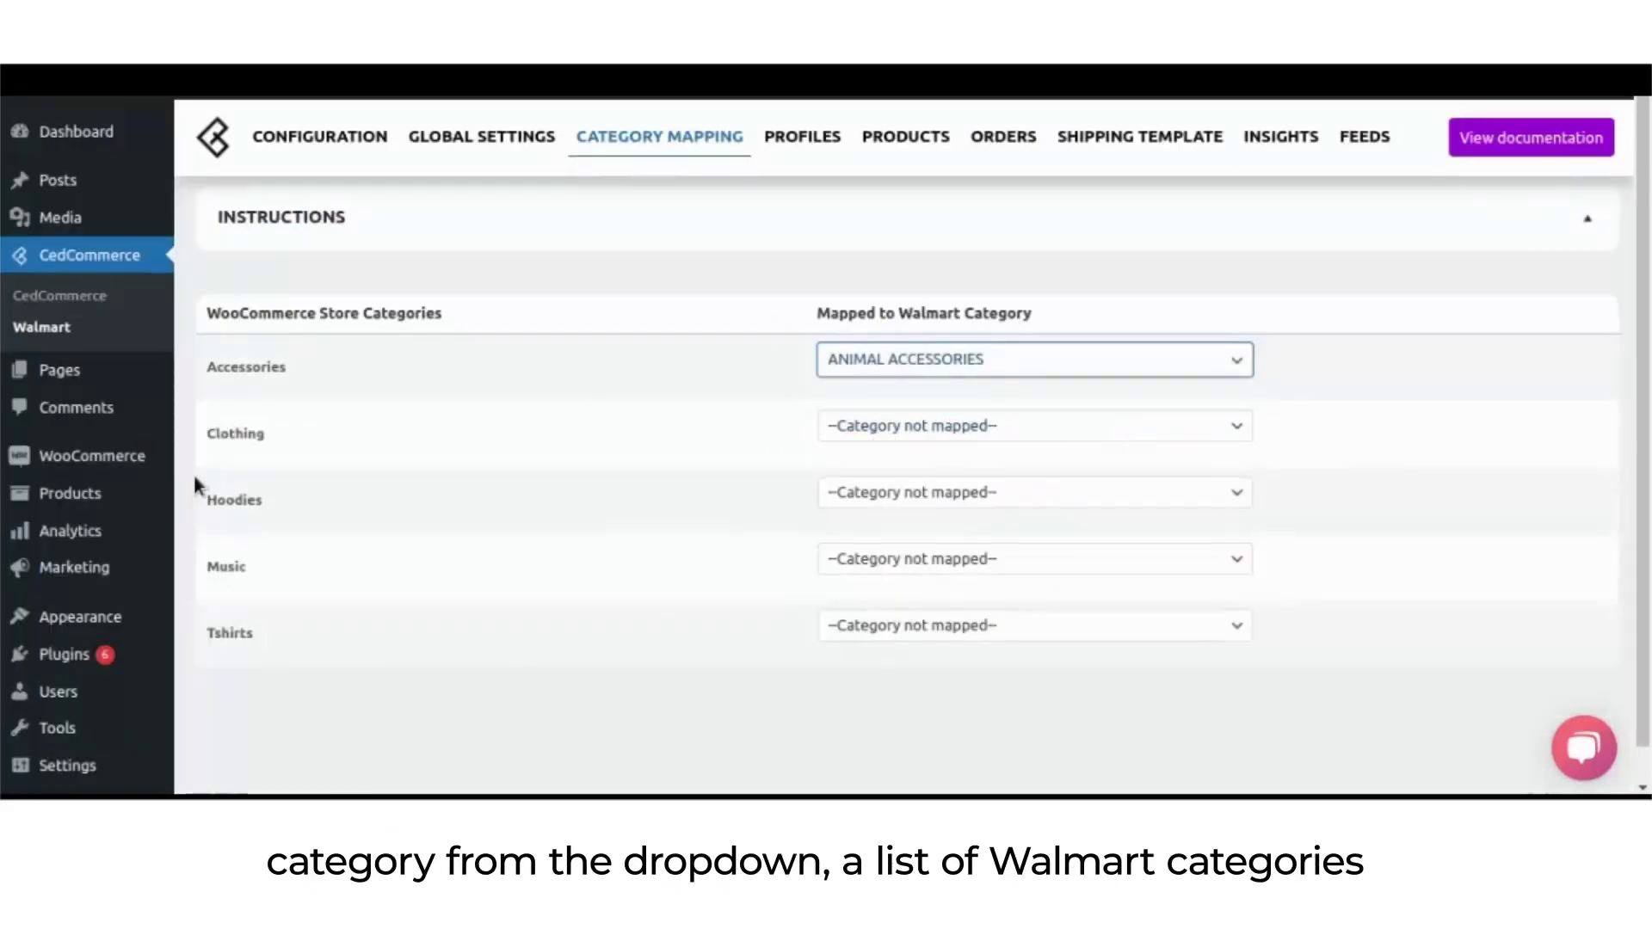
{"action": "left_click", "coordinate": [843, 426]}
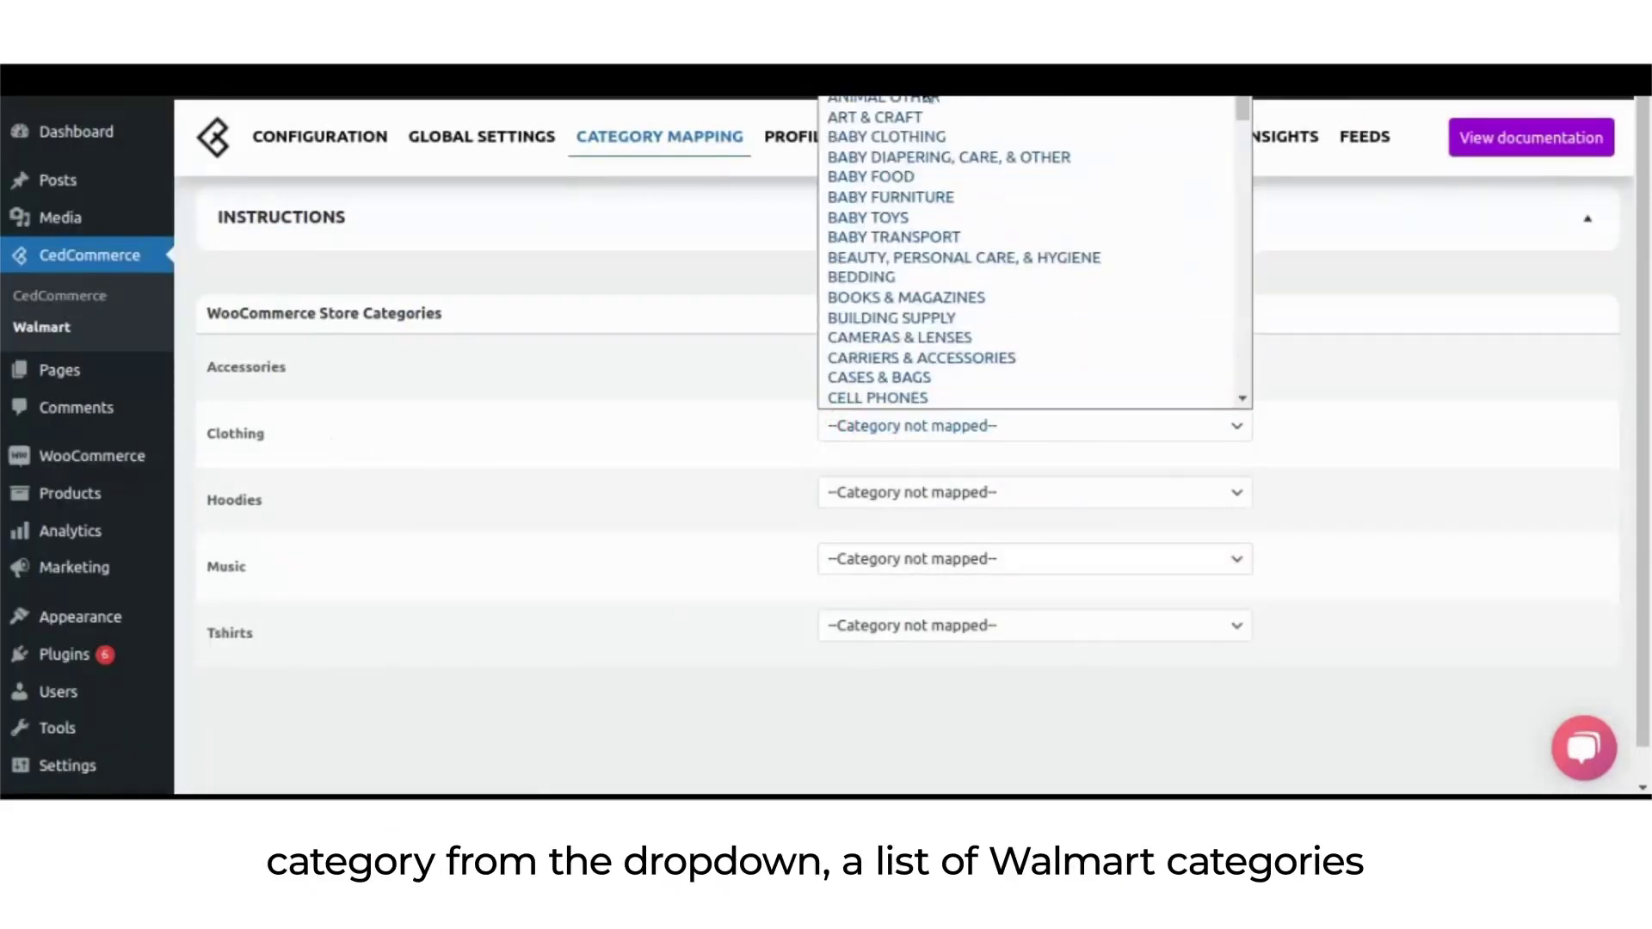
{"action": "left_click", "coordinate": [878, 296]}
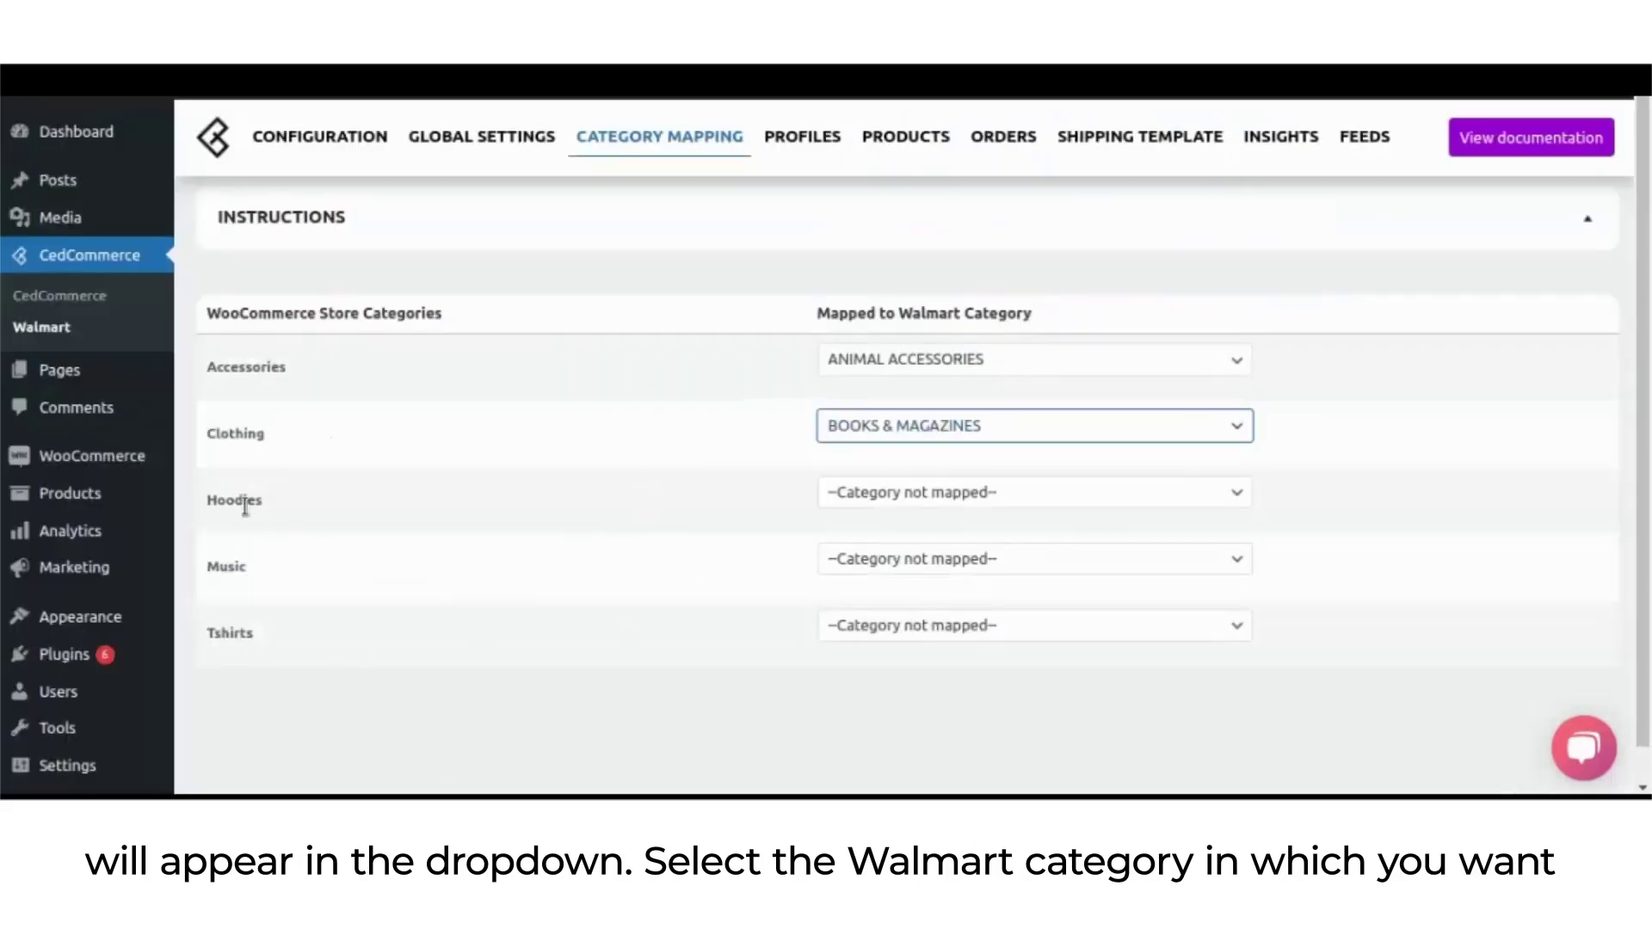
{"action": "left_click", "coordinate": [917, 491]}
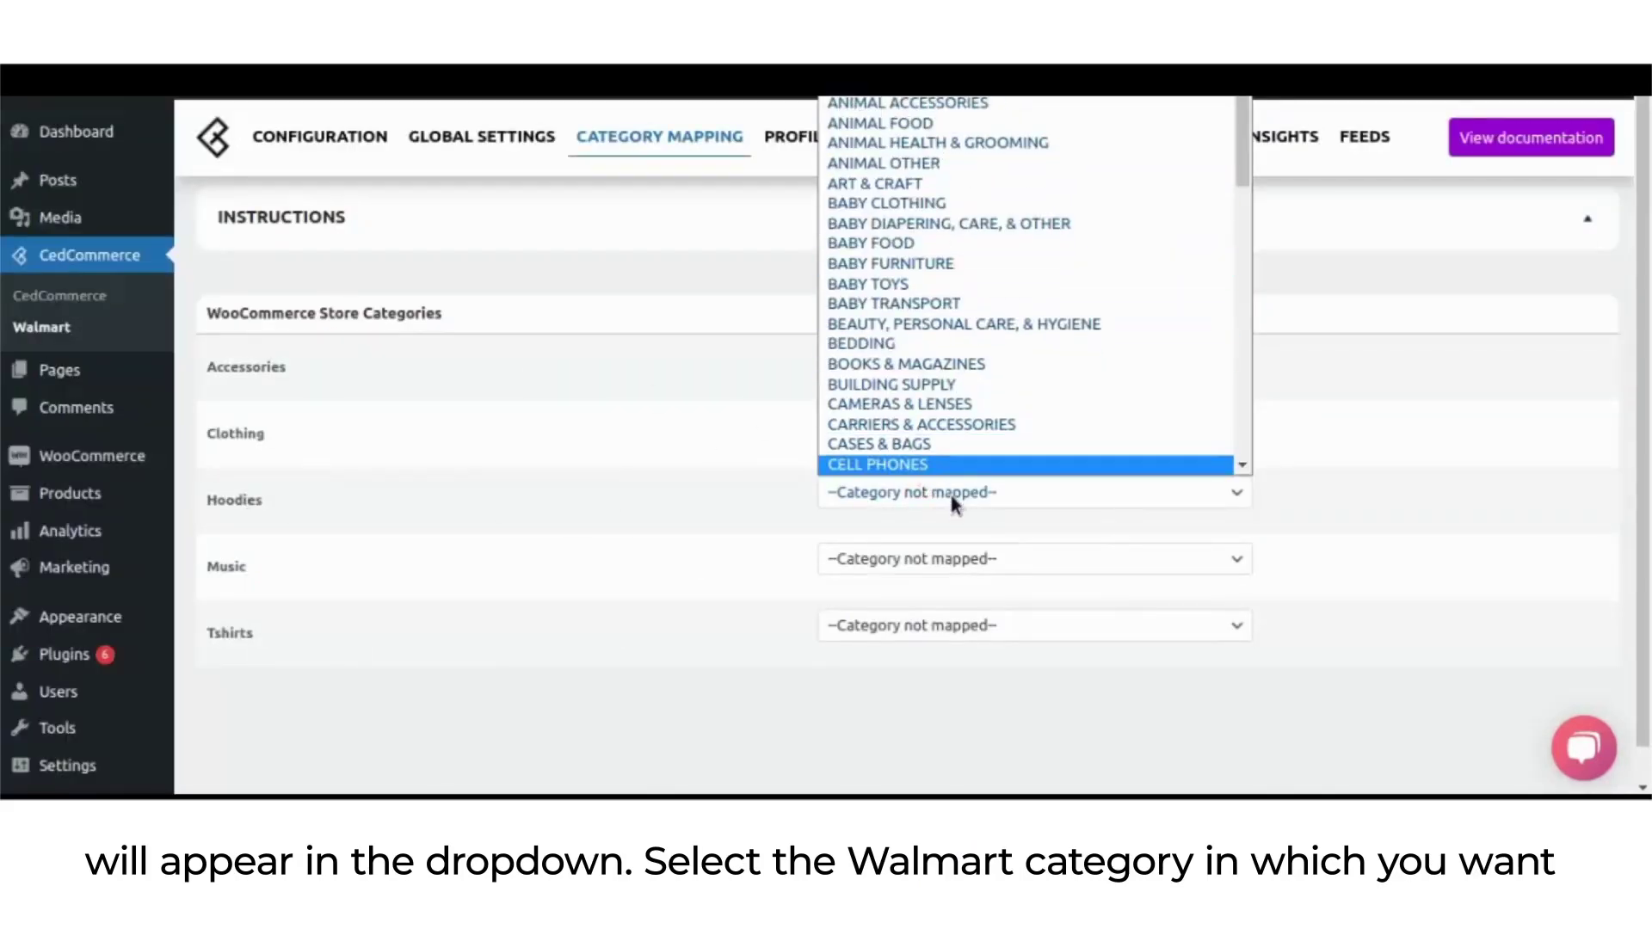
{"action": "left_click", "coordinate": [941, 463]}
Map the Music store category to BUILDING SUPPLY and the Tshirts category to ANIMAL FOOD
{"action": "scroll", "coordinate": [419, 543], "scroll_direction": "down", "scroll_amount": 1}
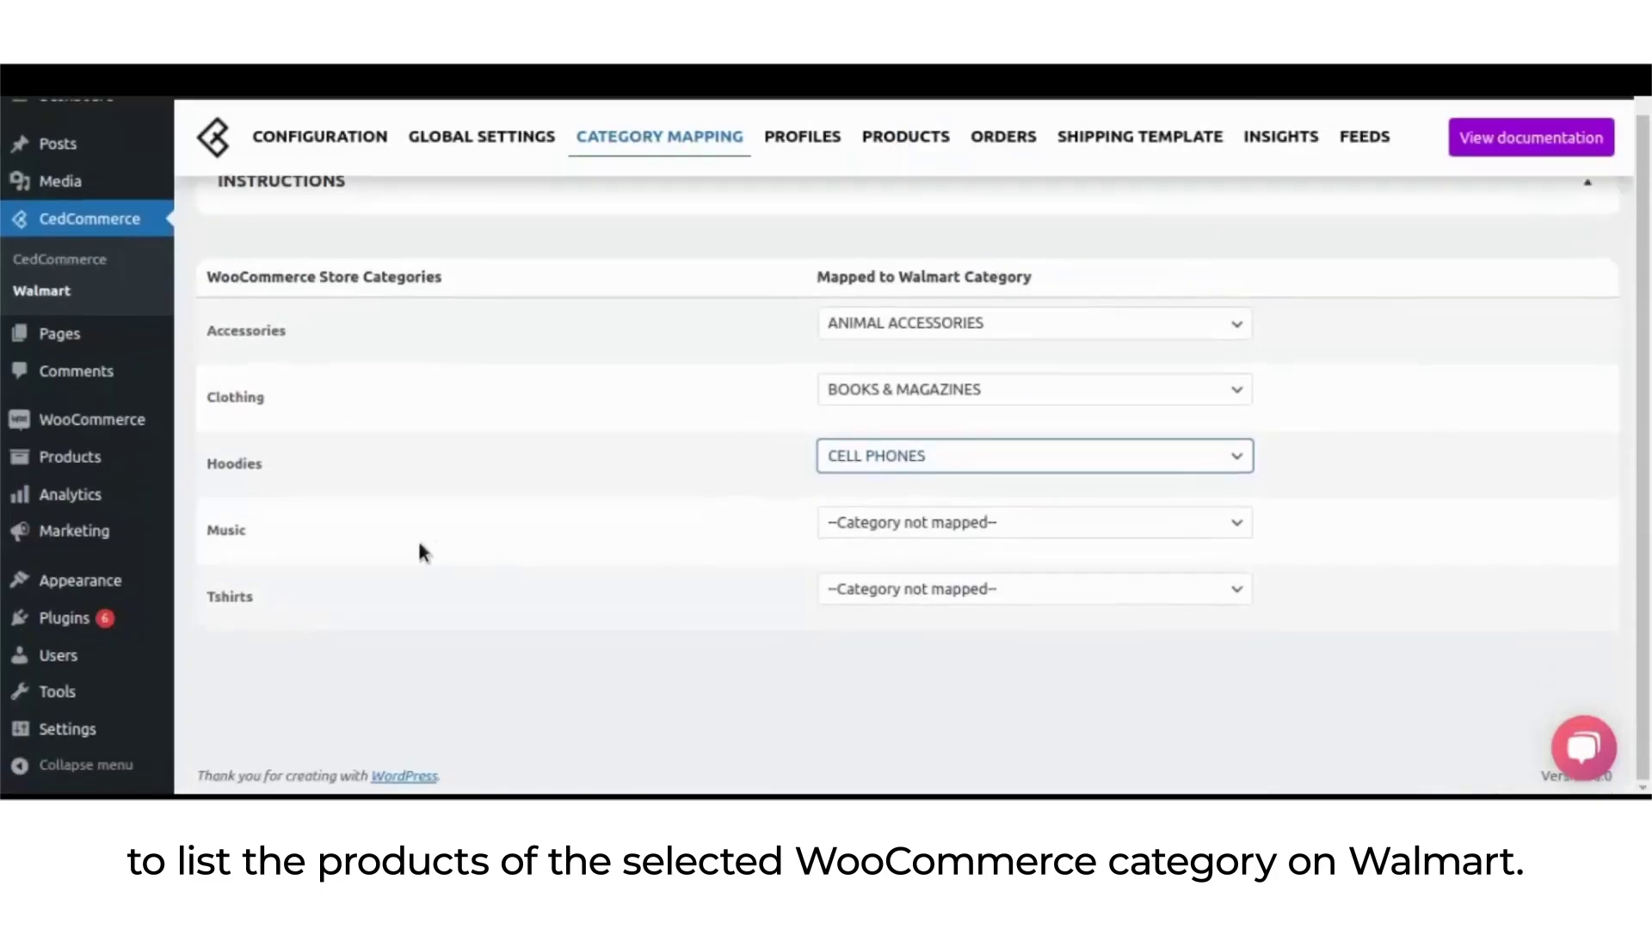
{"action": "left_click", "coordinate": [837, 521]}
{"action": "left_click", "coordinate": [940, 437]}
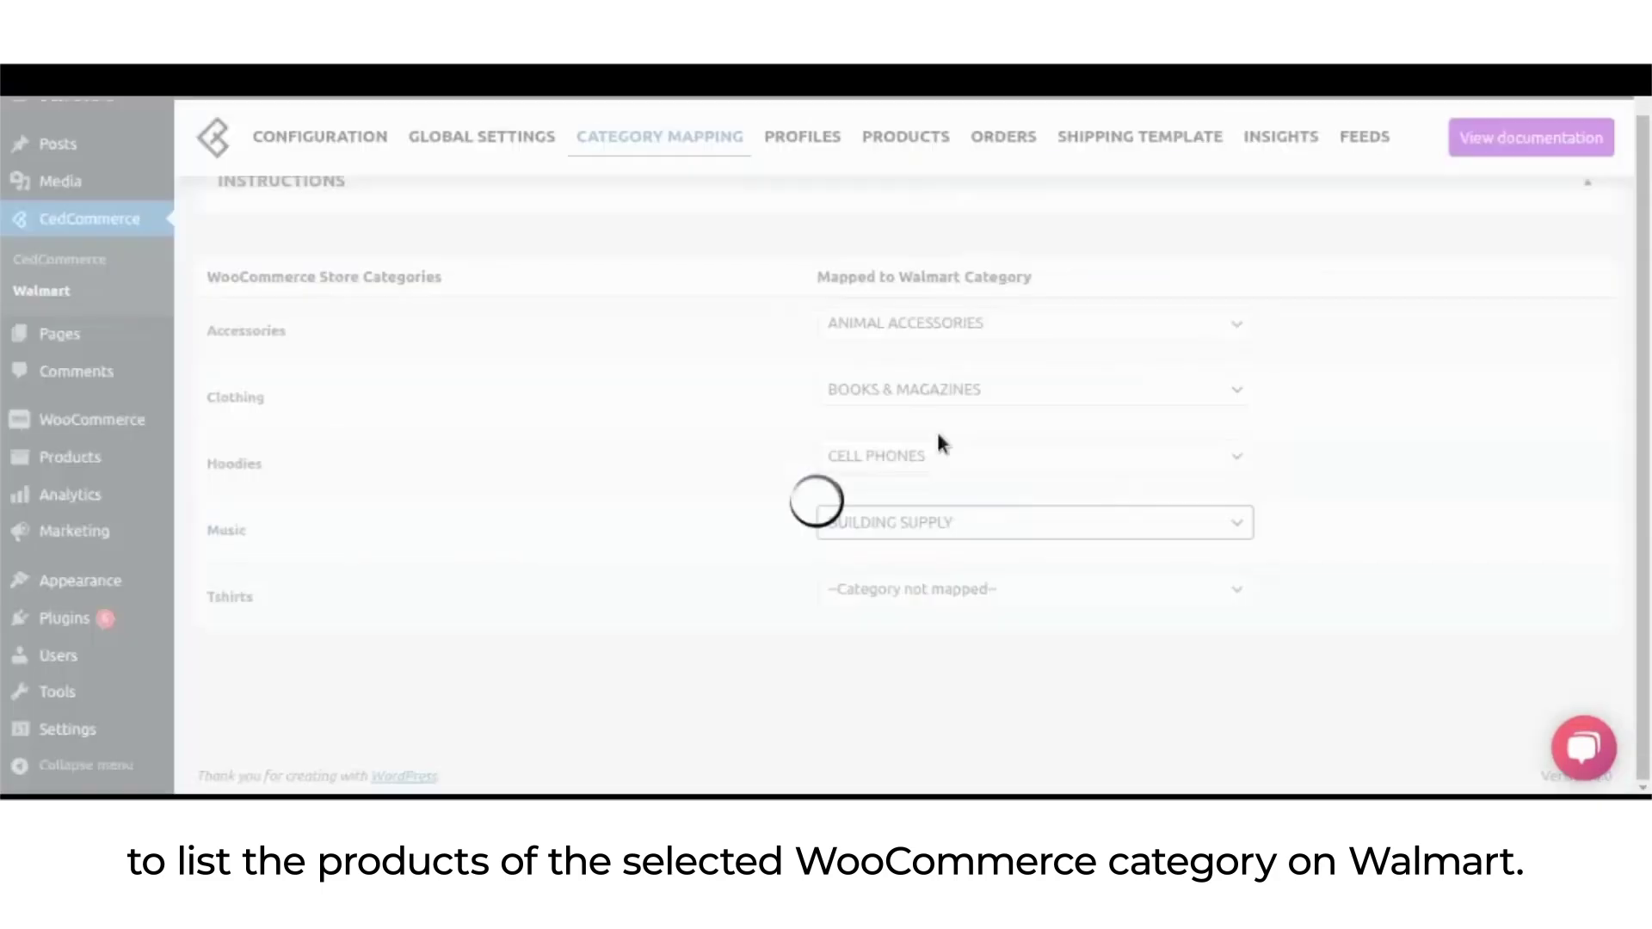
{"action": "left_click", "coordinate": [880, 590]}
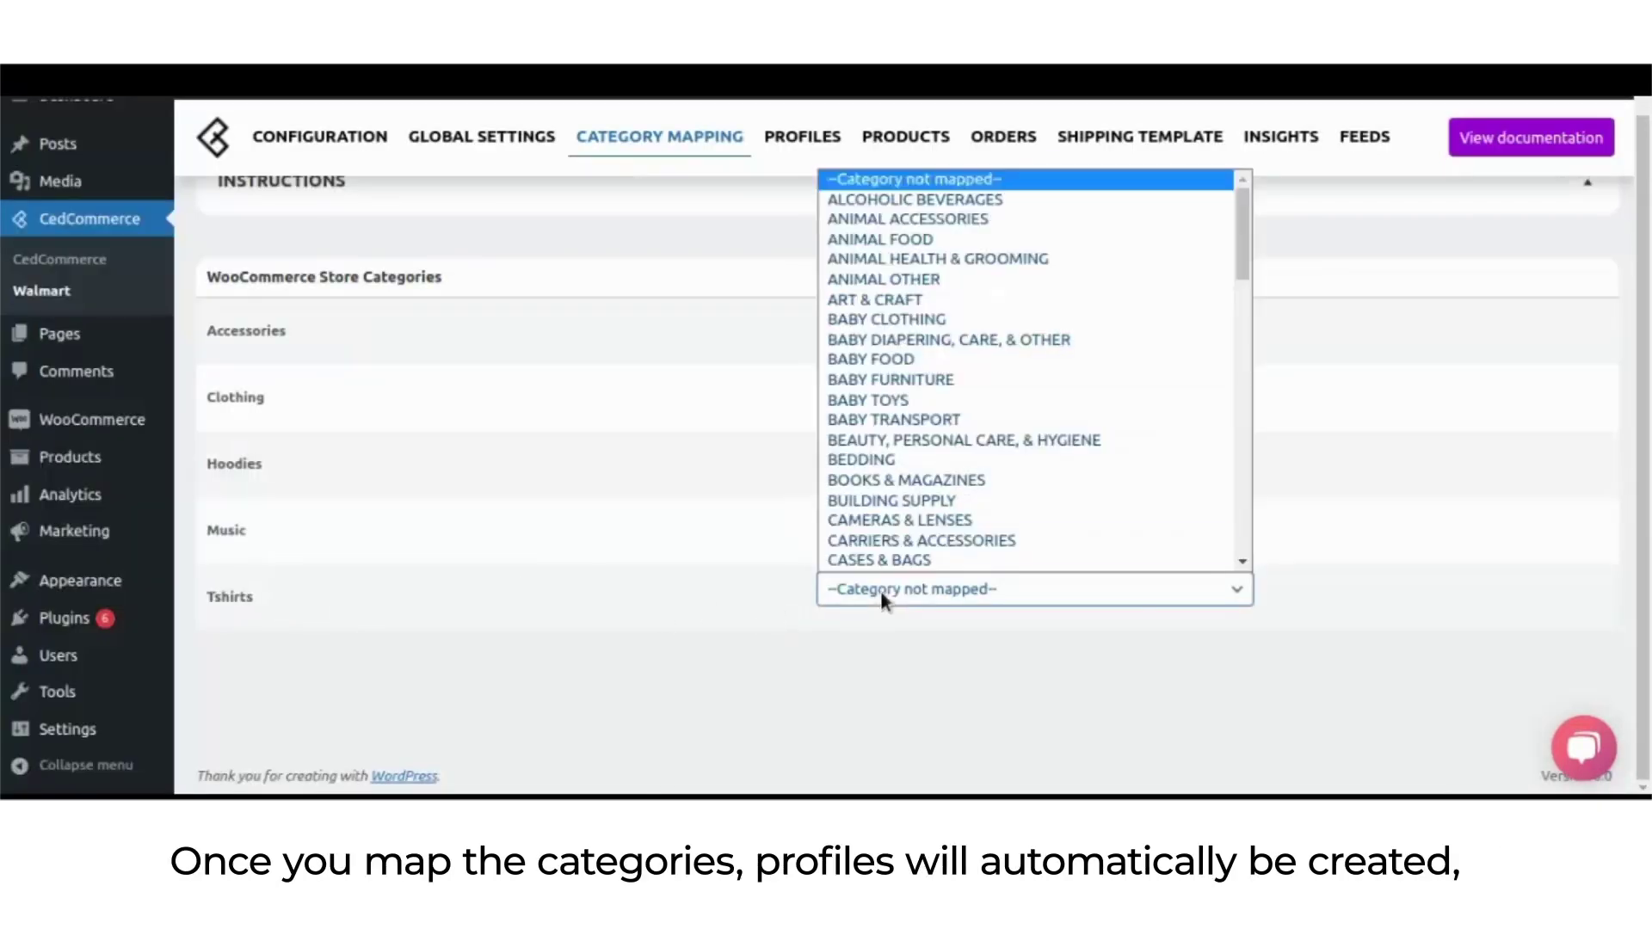
{"action": "left_click", "coordinate": [922, 243]}
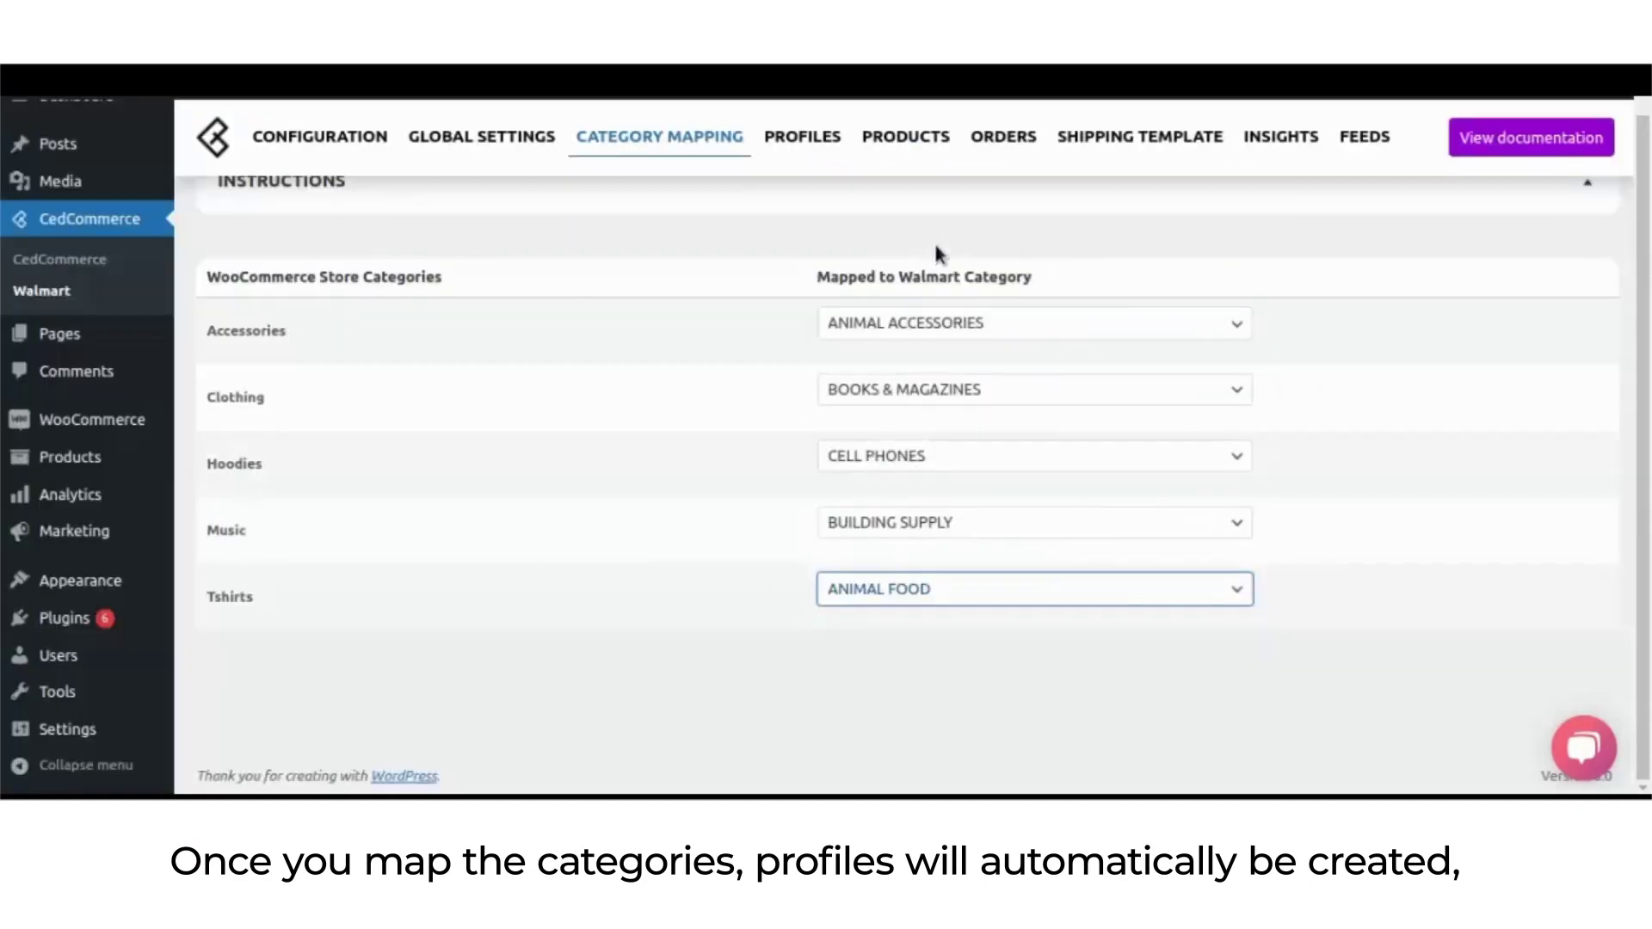
Open the ANIMAL FOOD profile for editing from the list of Walmart profiles and collapse its instructions
{"action": "left_click", "coordinate": [808, 137]}
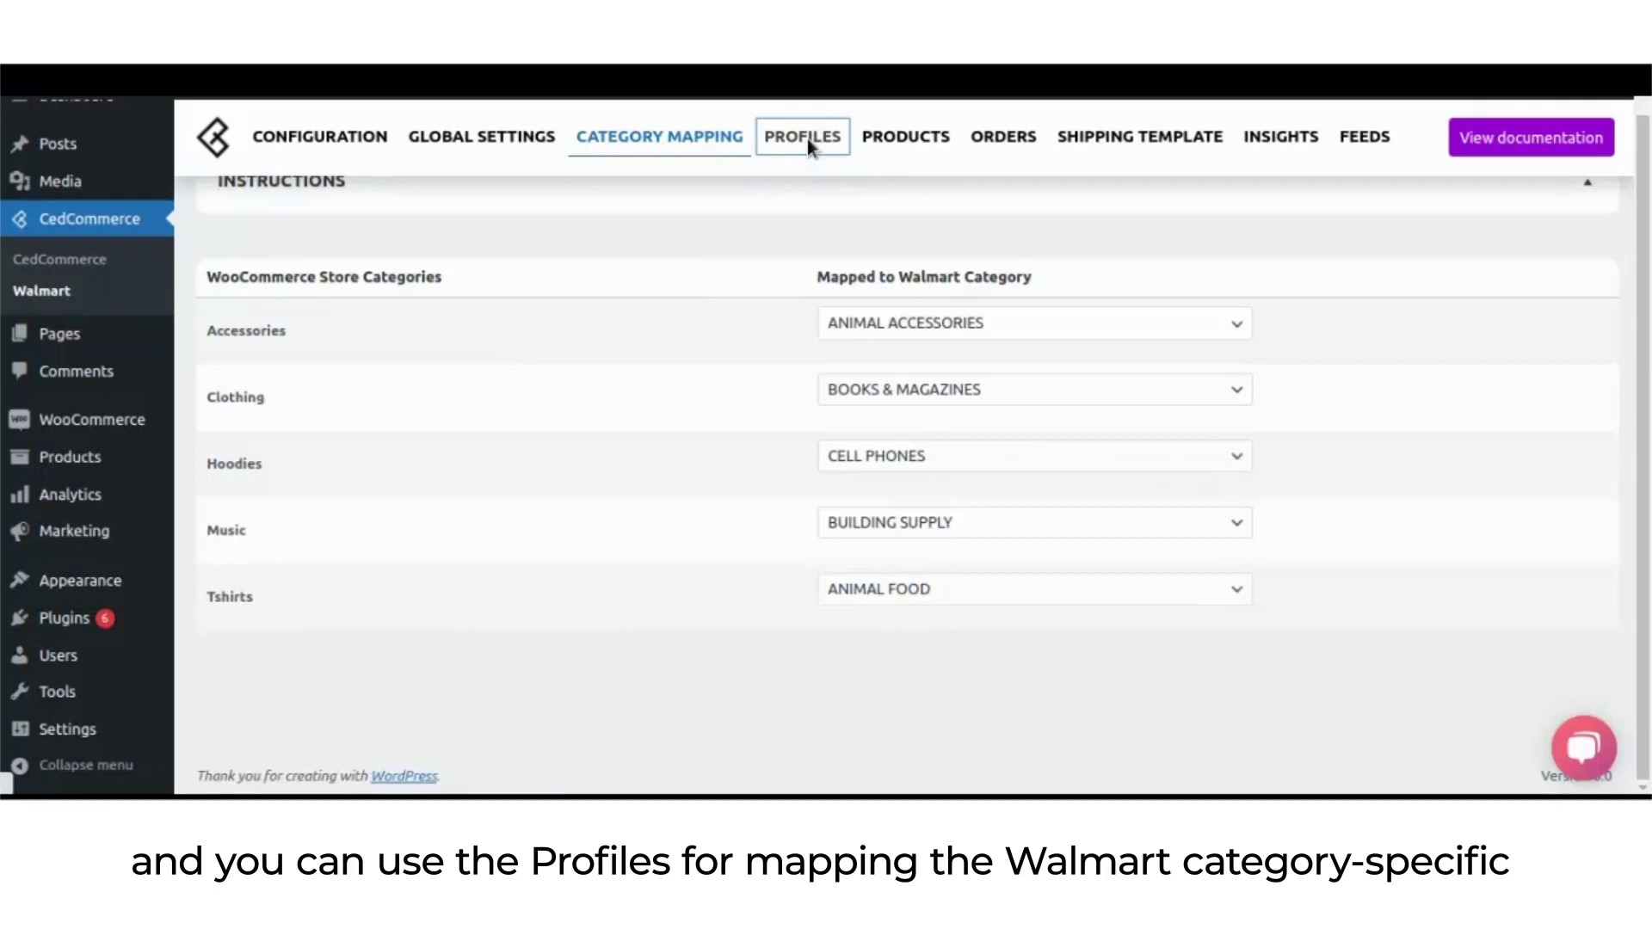
{"action": "scroll", "coordinate": [942, 404], "scroll_direction": "down", "scroll_amount": 2}
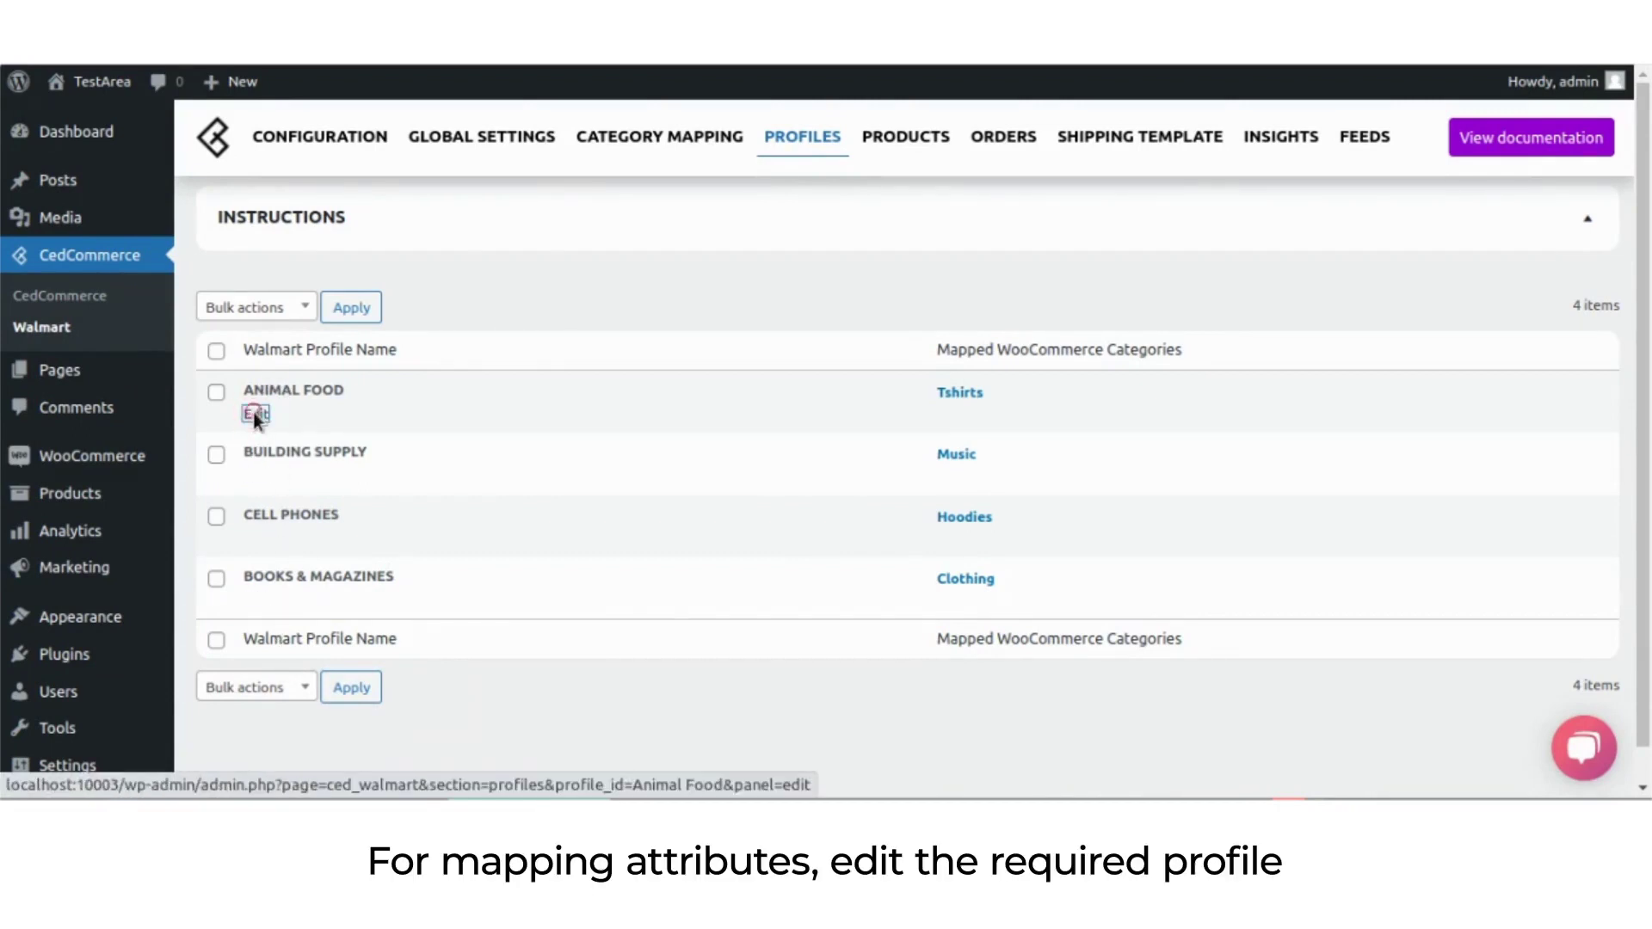
{"action": "left_click", "coordinate": [256, 415]}
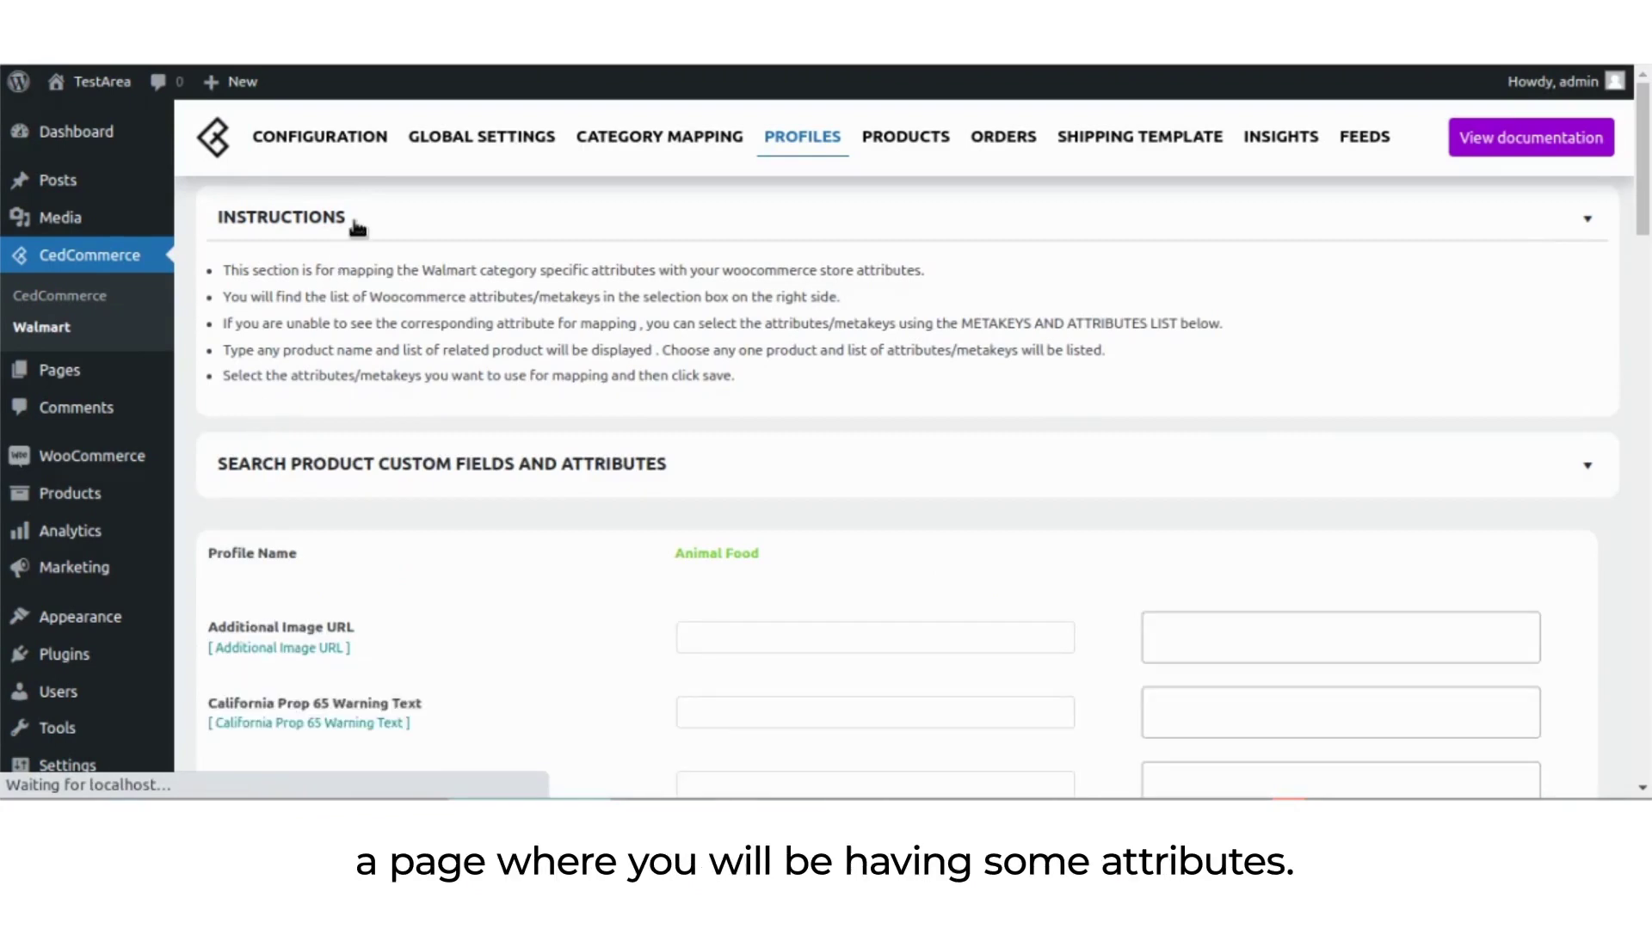
{"action": "left_click", "coordinate": [353, 220]}
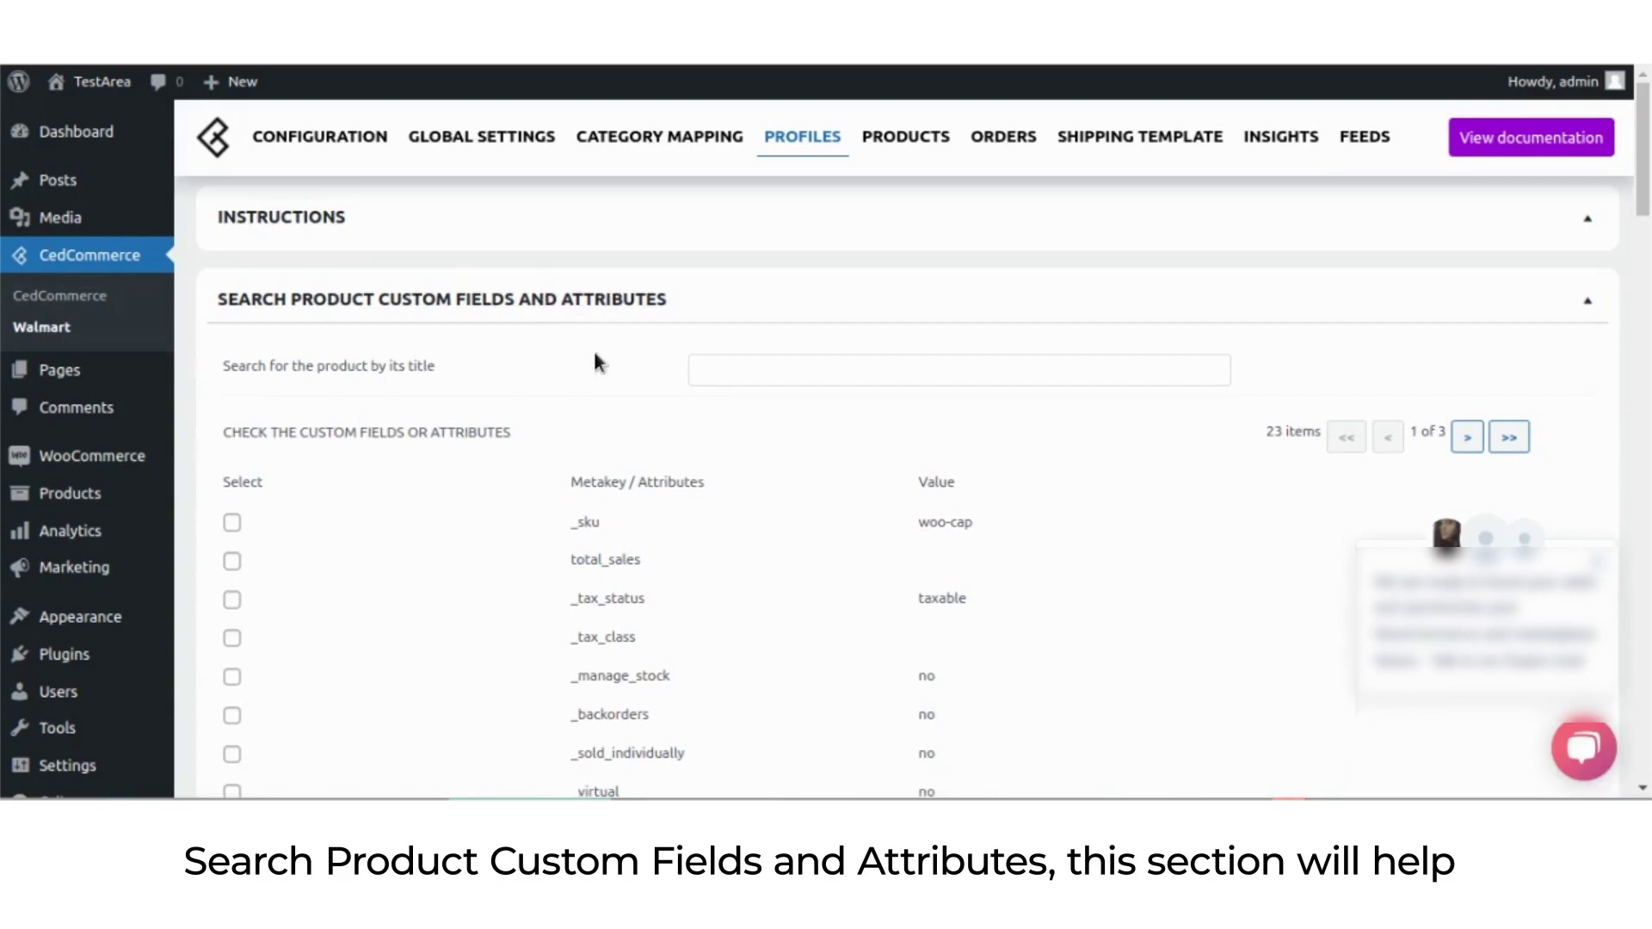
Search the product custom fields and attributes by the title "cap" and pick the matching product
{"action": "left_click", "coordinate": [742, 363]}
{"action": "type", "text": "qap"}
{"action": "left_click", "coordinate": [723, 403]}
{"action": "scroll", "coordinate": [404, 426], "scroll_direction": "down", "scroll_amount": 2}
Enable the metakeys _sku, total_sales, _tax_status, _tax_class, _manage_stock, _backorders and _sold_individually, and save the selection
{"action": "left_click", "coordinate": [232, 396]}
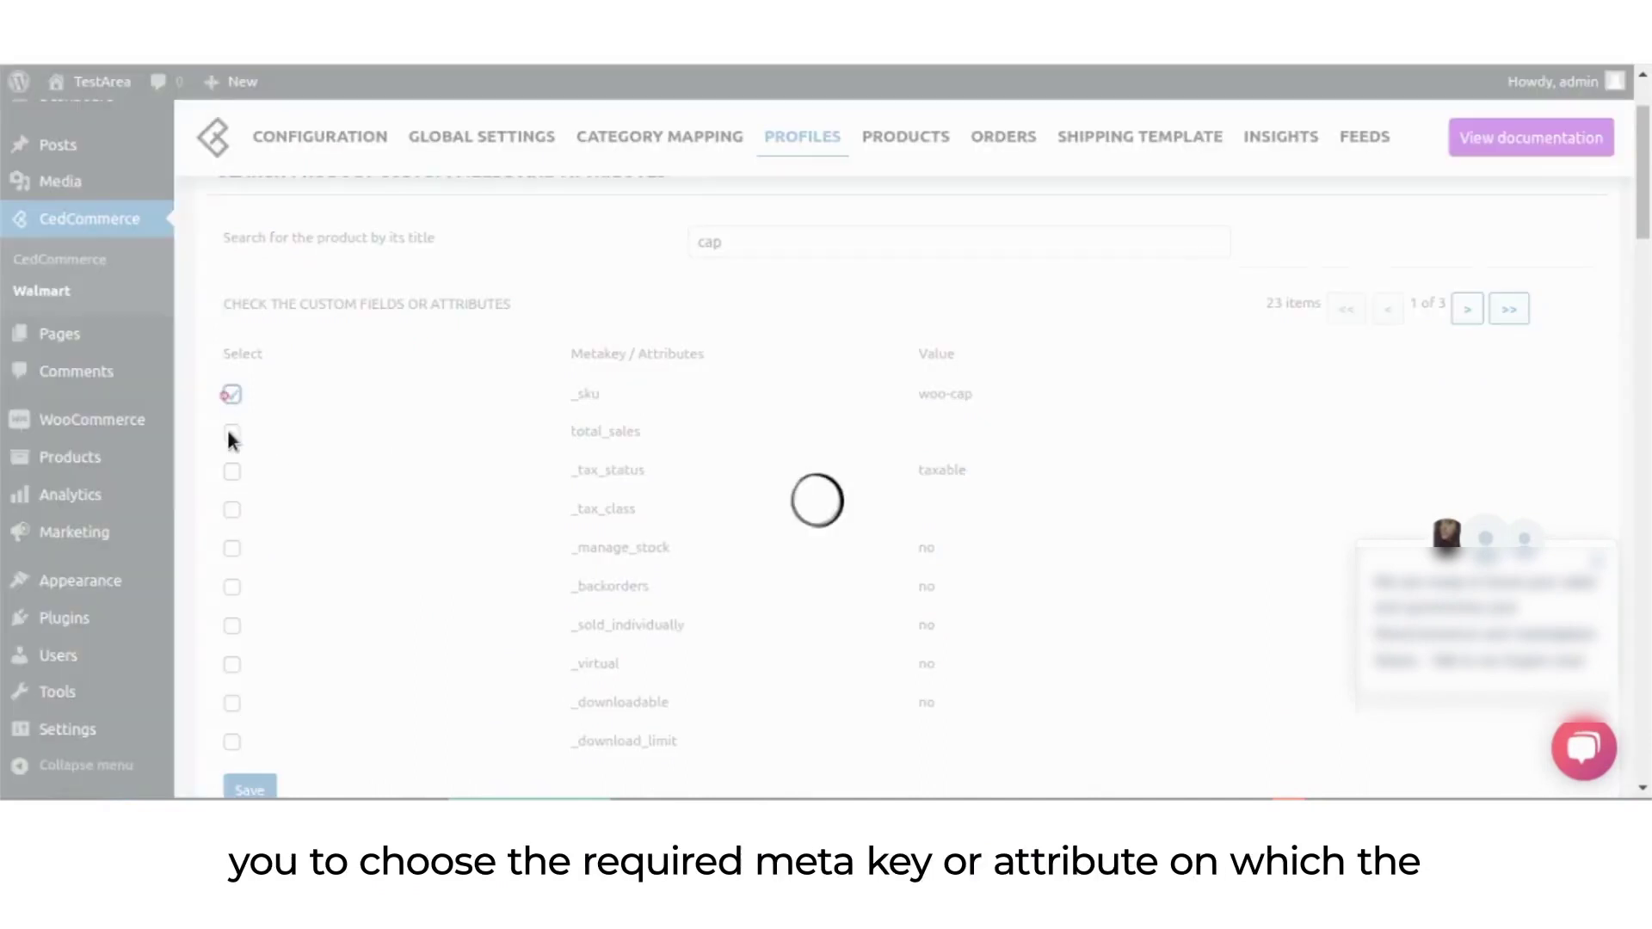
{"action": "left_click", "coordinate": [231, 433]}
{"action": "left_click", "coordinate": [232, 471]}
{"action": "left_click", "coordinate": [232, 511]}
{"action": "left_click", "coordinate": [231, 549]}
{"action": "left_click", "coordinate": [232, 587]}
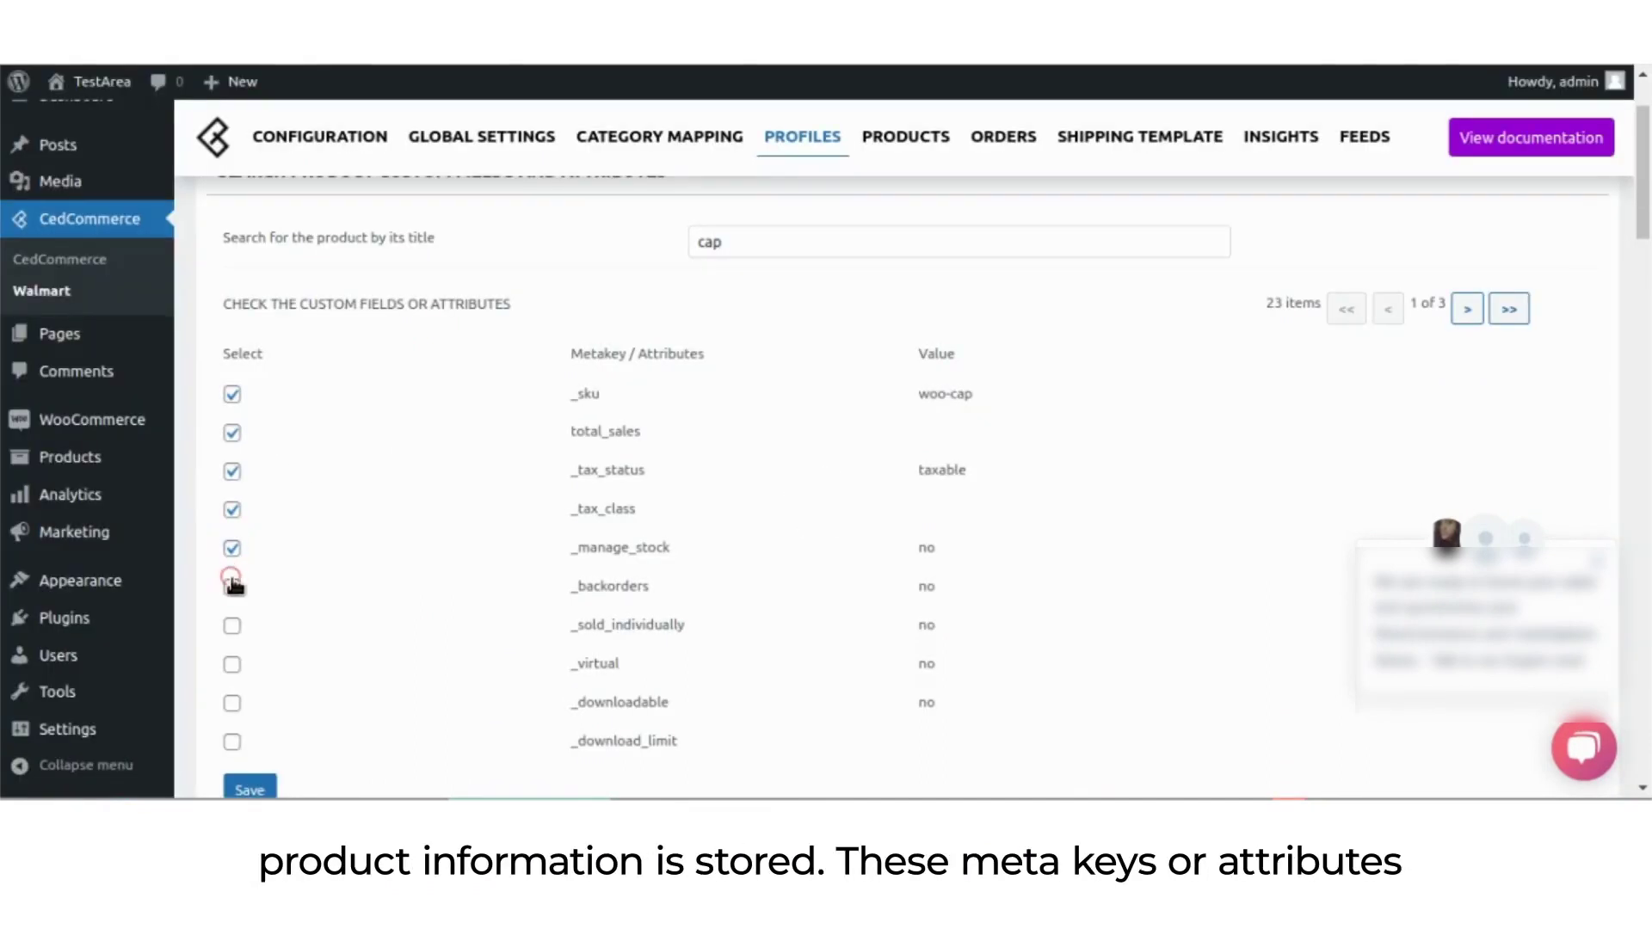
{"action": "scroll", "coordinate": [280, 534], "scroll_direction": "down", "scroll_amount": 2}
{"action": "left_click", "coordinate": [237, 499]}
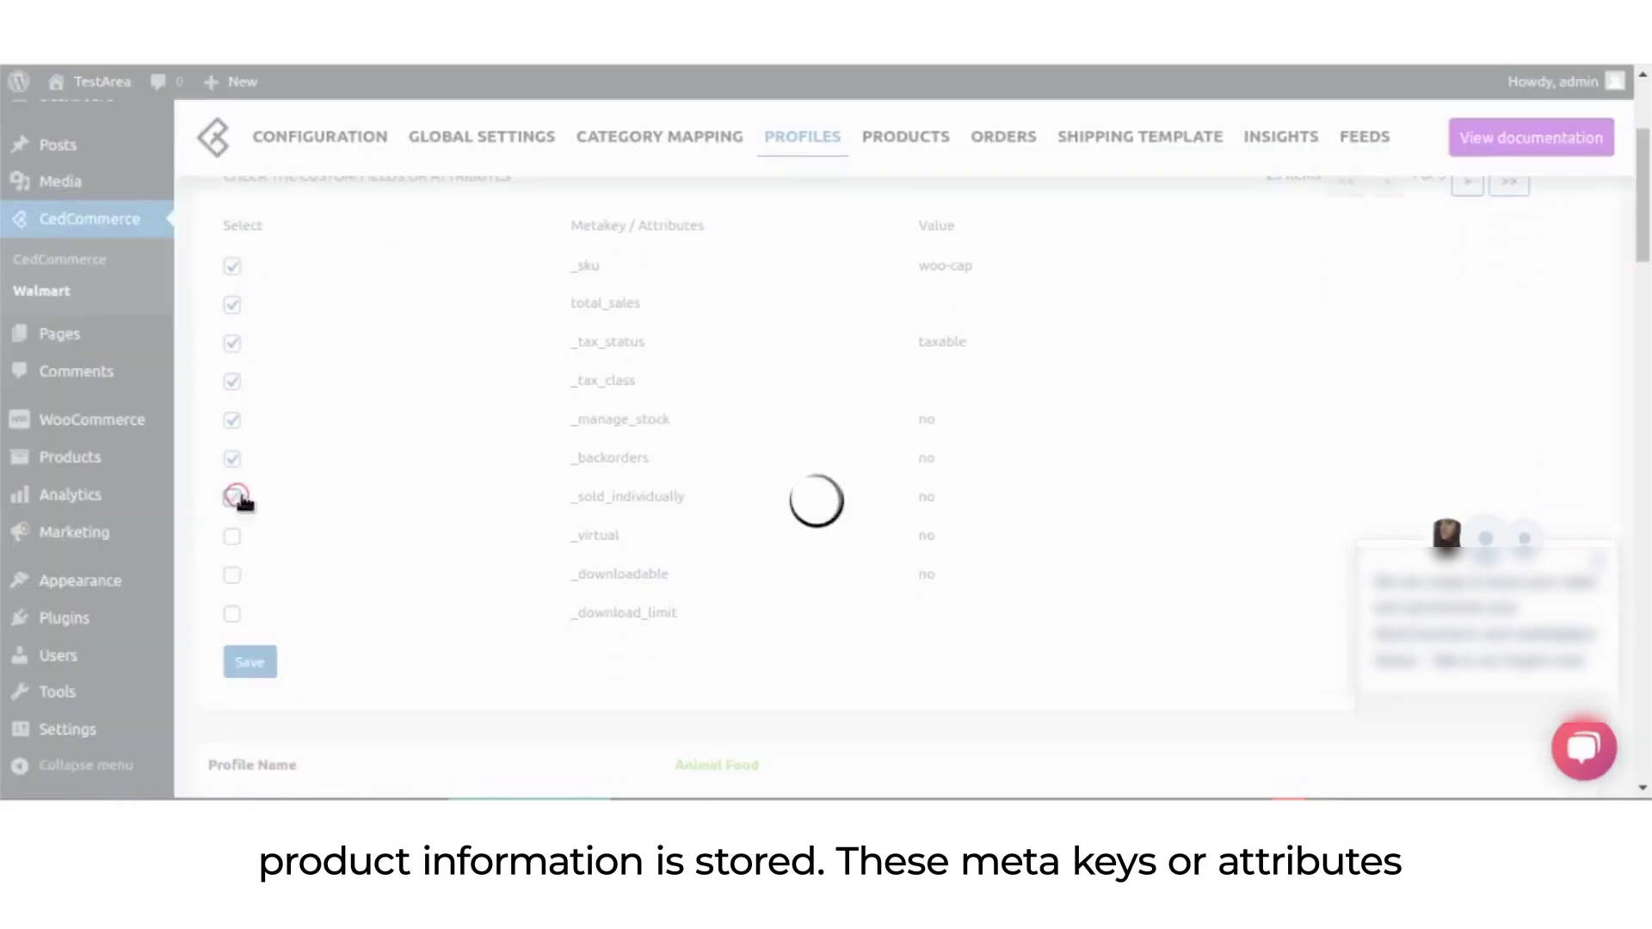
{"action": "left_click", "coordinate": [255, 668]}
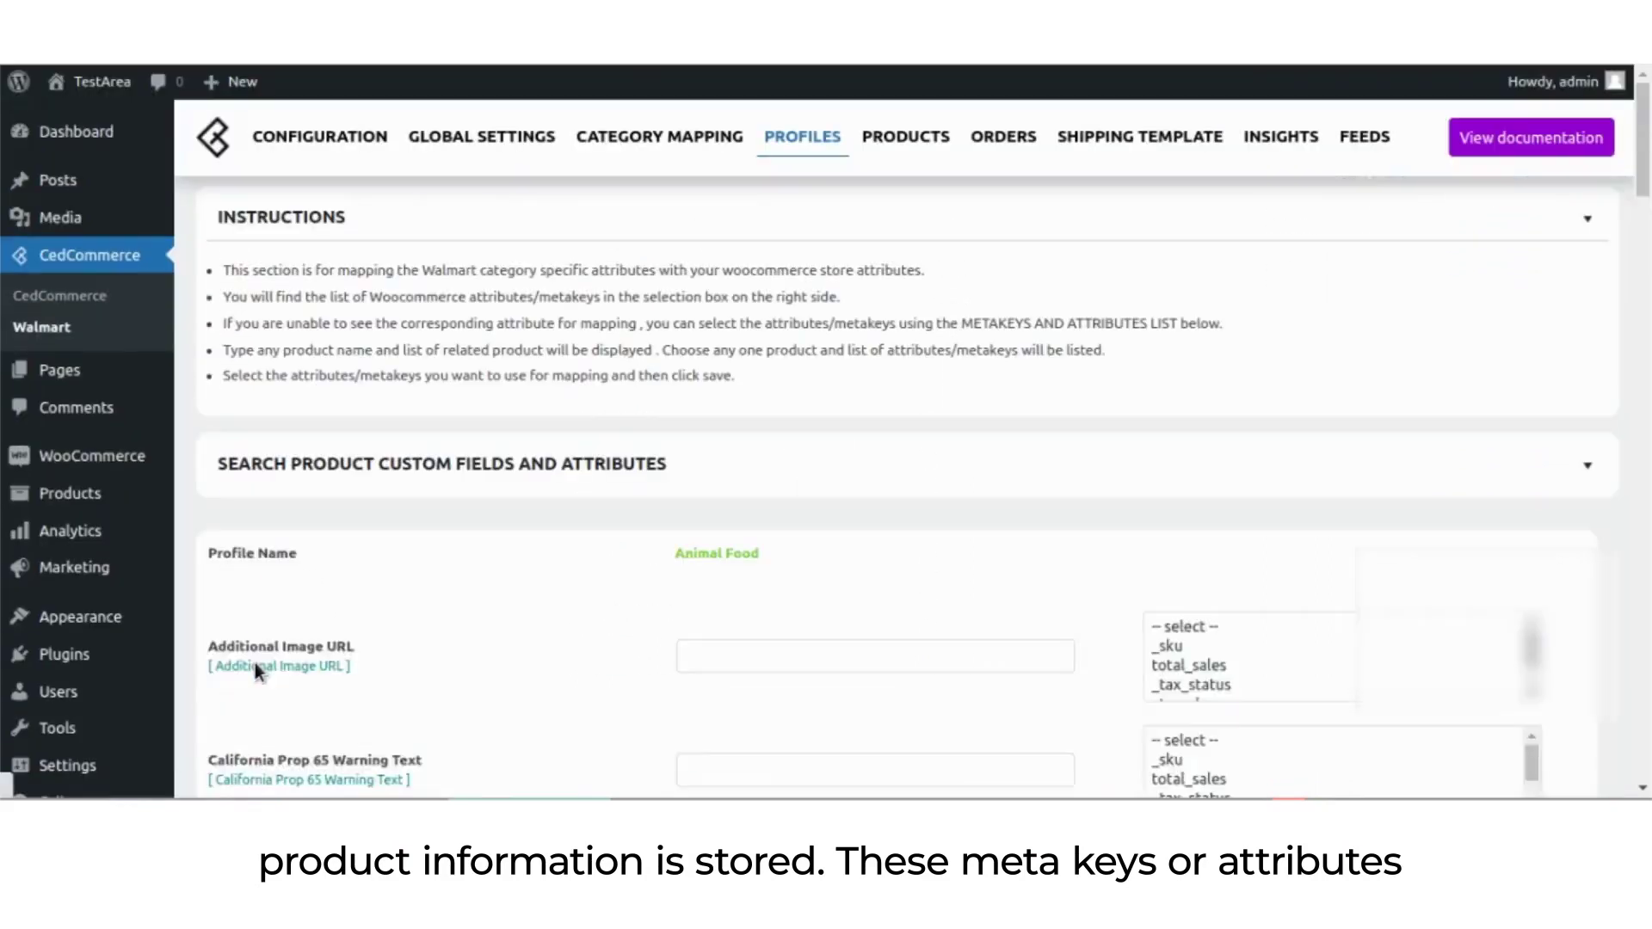
Map the profile's Additional Image URL attribute to the metakeys _sku, total_sales and _tax_class
{"action": "scroll", "coordinate": [824, 518], "scroll_direction": "down", "scroll_amount": 1}
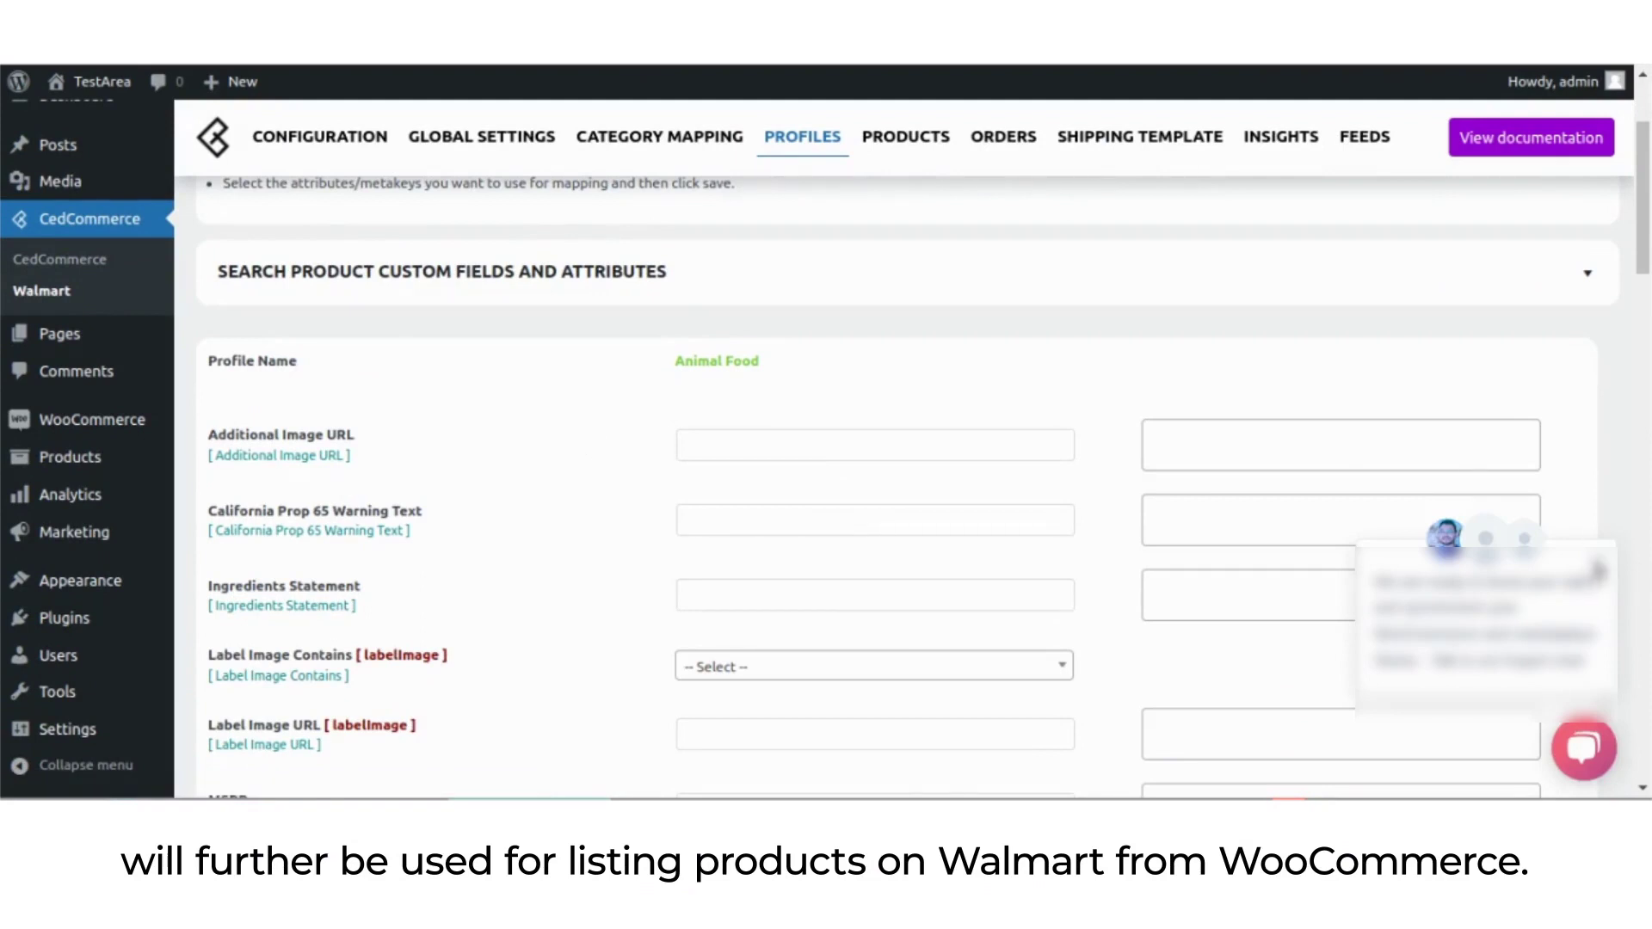
{"action": "scroll", "coordinate": [834, 388], "scroll_direction": "down", "scroll_amount": 1}
{"action": "left_click", "coordinate": [1201, 393]}
{"action": "scroll", "coordinate": [1206, 491], "scroll_direction": "down", "scroll_amount": 2}
{"action": "scroll", "coordinate": [1200, 471], "scroll_direction": "up", "scroll_amount": 2}
{"action": "left_click", "coordinate": [1199, 463]}
{"action": "left_click", "coordinate": [1245, 386]}
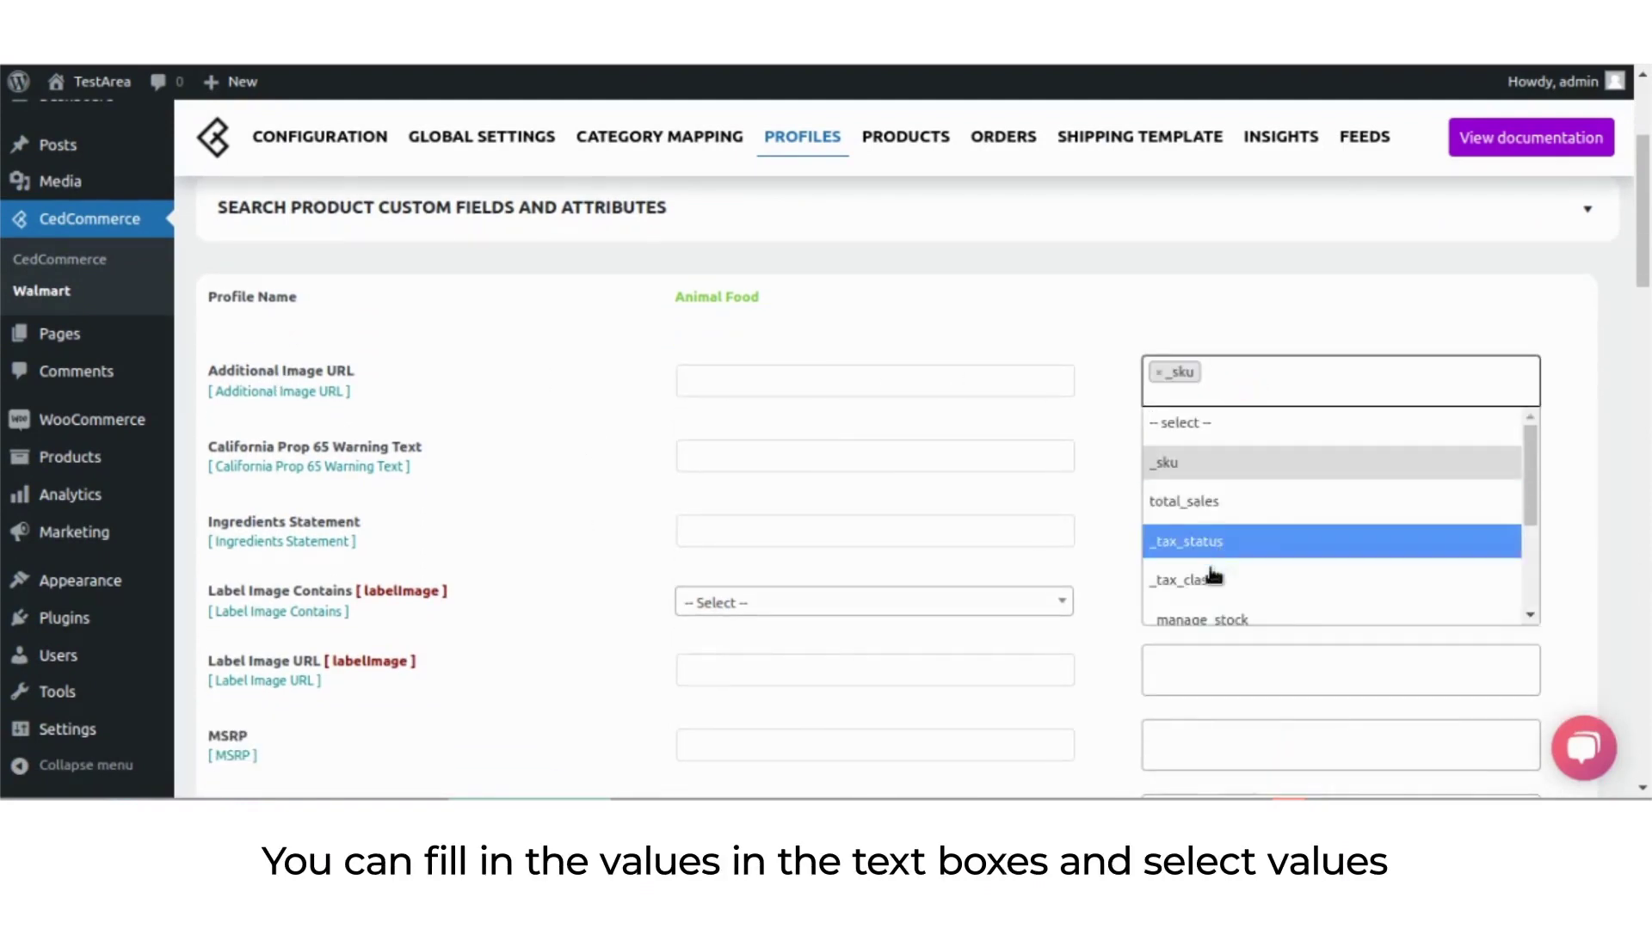
{"action": "left_click", "coordinate": [1222, 540]}
{"action": "left_click", "coordinate": [1351, 395]}
{"action": "left_click", "coordinate": [1243, 503]}
Look through the value options for Label Image Contains and the minimumWeight and maximumWeight units
{"action": "scroll", "coordinate": [332, 314], "scroll_direction": "down", "scroll_amount": 3}
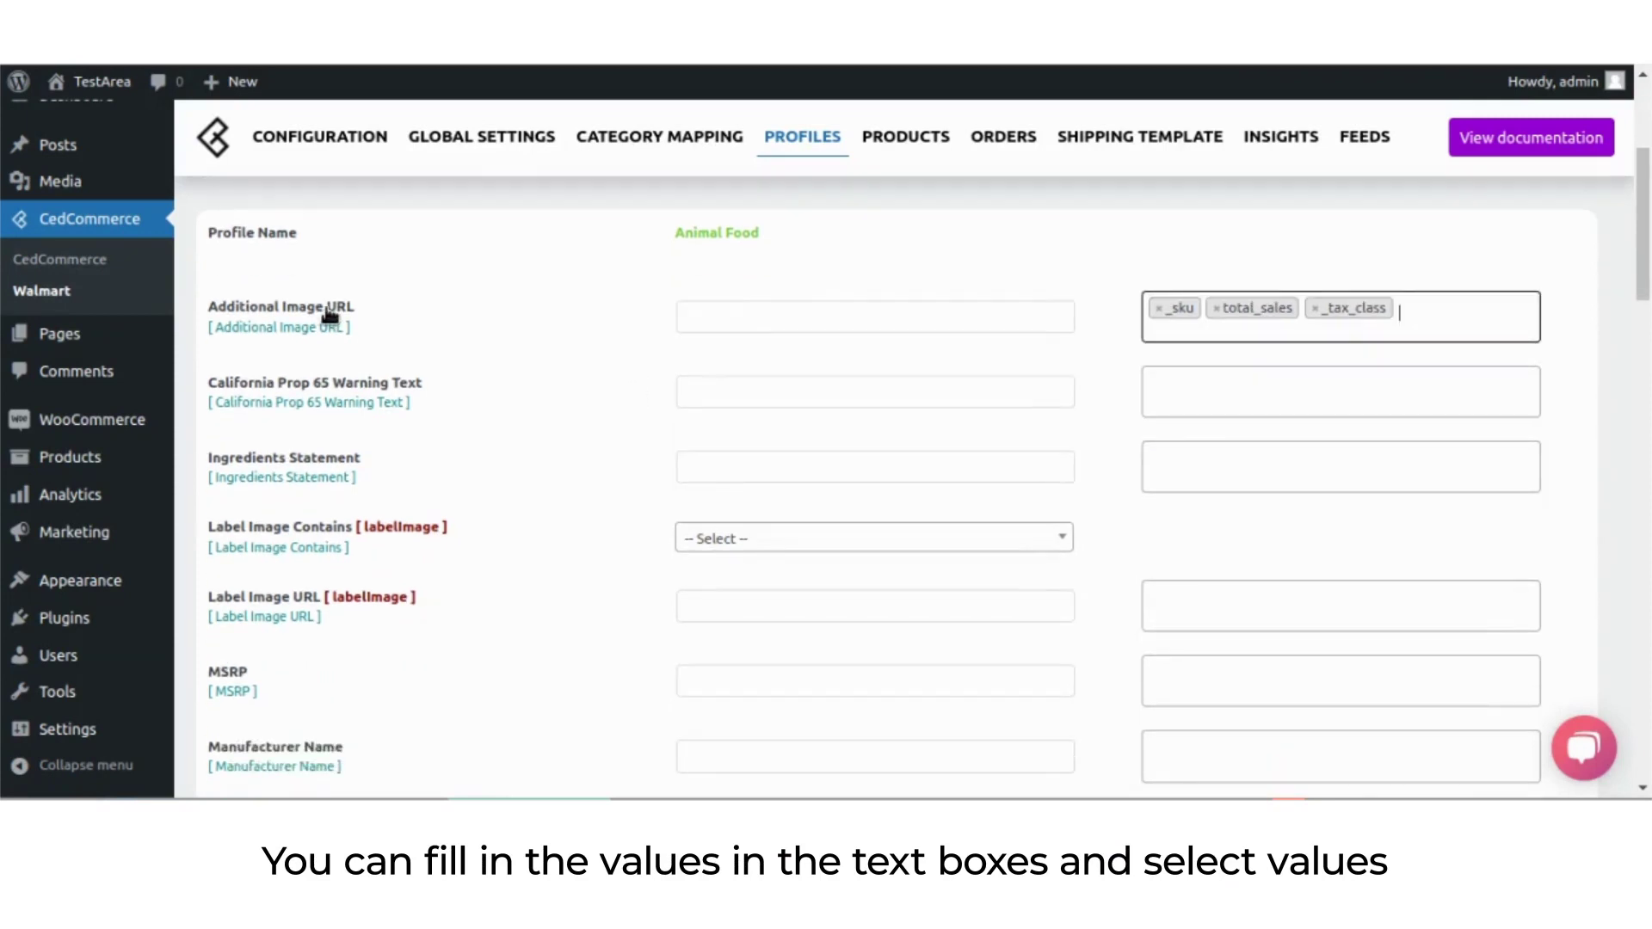
{"action": "left_click", "coordinate": [767, 412]}
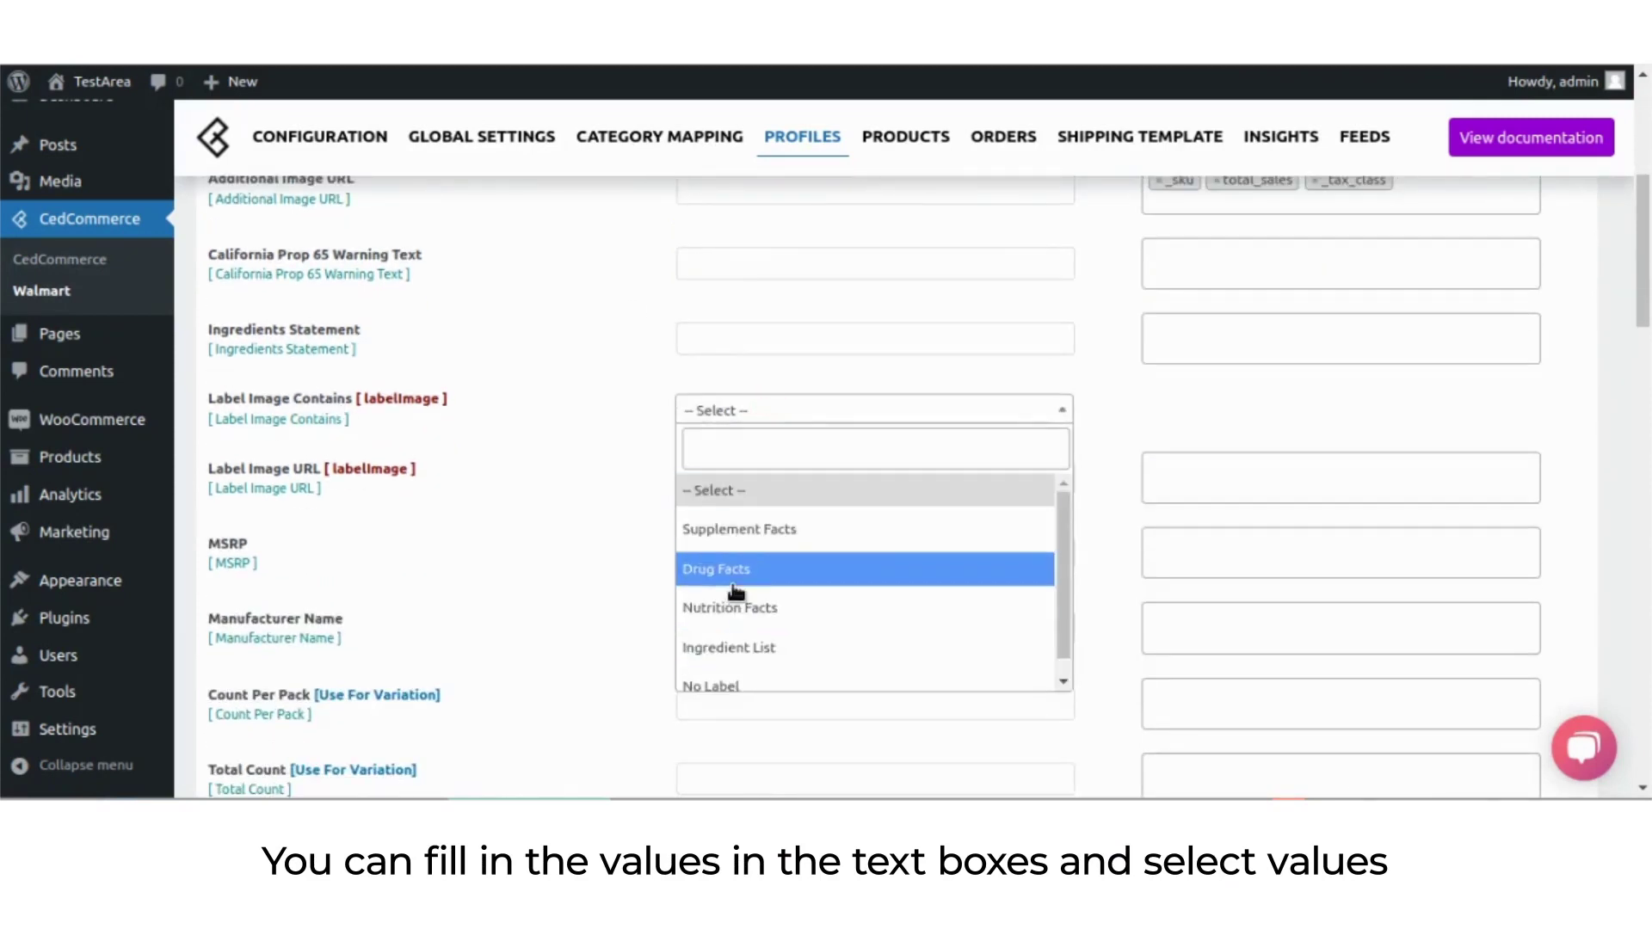
{"action": "left_click", "coordinate": [447, 542]}
{"action": "scroll", "coordinate": [281, 560], "scroll_direction": "down", "scroll_amount": 4}
{"action": "scroll", "coordinate": [258, 478], "scroll_direction": "down", "scroll_amount": 7}
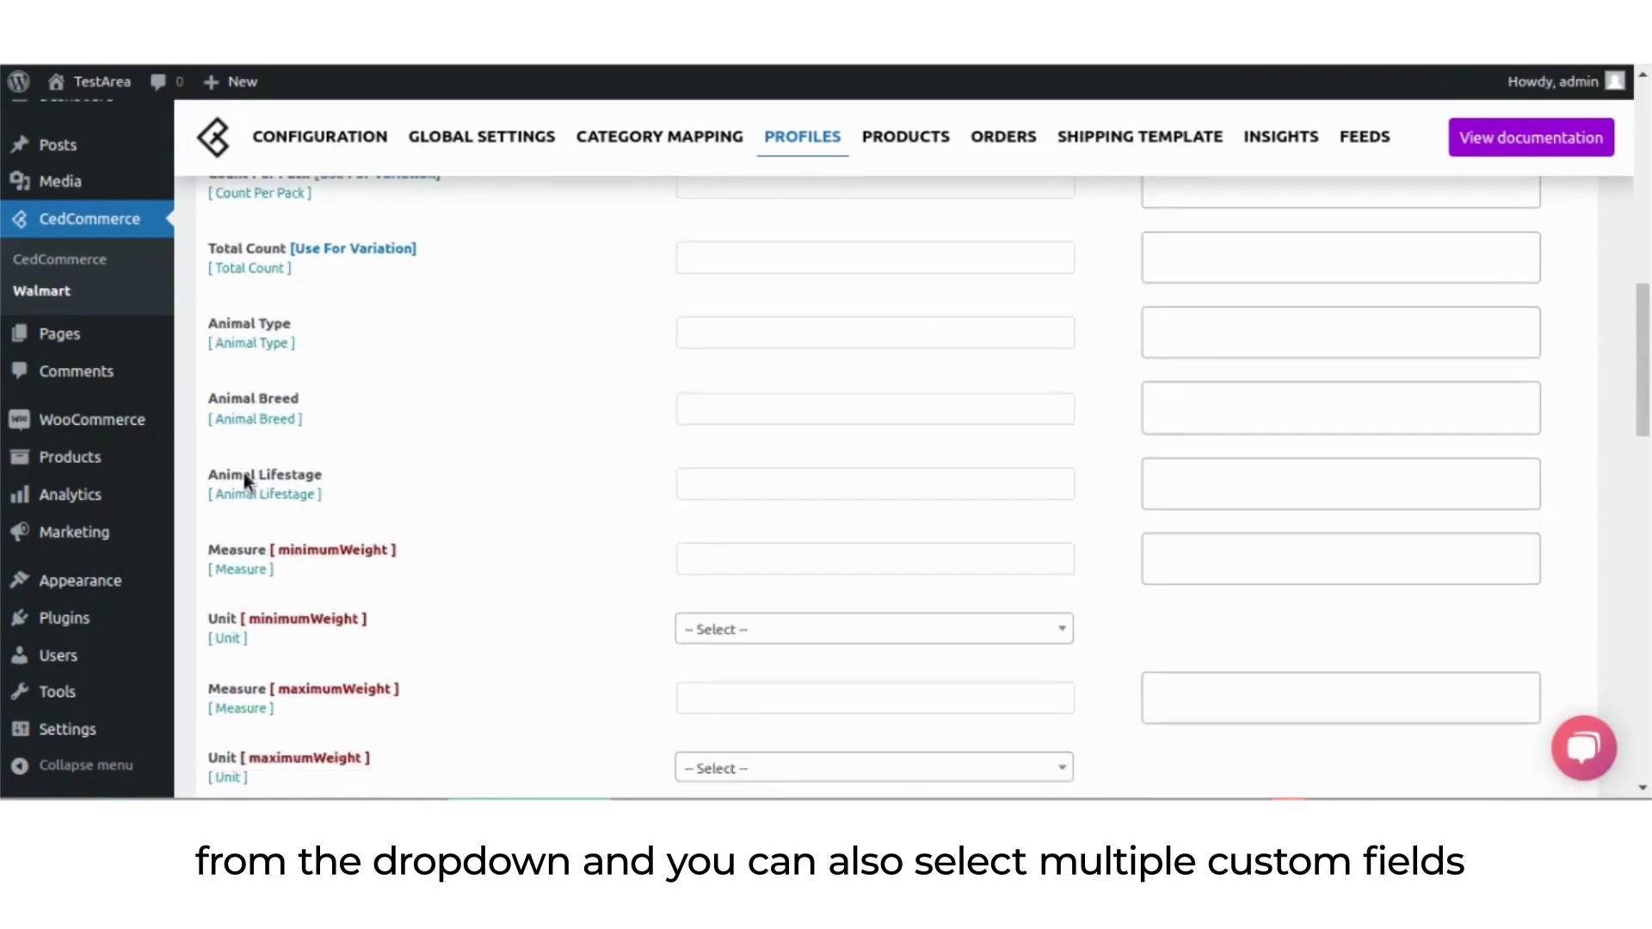
{"action": "left_click", "coordinate": [698, 446]}
{"action": "left_click", "coordinate": [508, 589]}
{"action": "scroll", "coordinate": [694, 473], "scroll_direction": "down", "scroll_amount": 2}
{"action": "left_click", "coordinate": [693, 456]}
{"action": "left_click", "coordinate": [458, 576]}
Review the remaining Animal Food attributes and their value options, and save the profile
{"action": "scroll", "coordinate": [559, 542], "scroll_direction": "down", "scroll_amount": 7}
{"action": "left_click", "coordinate": [697, 447]}
{"action": "left_click", "coordinate": [560, 464]}
{"action": "scroll", "coordinate": [602, 430], "scroll_direction": "down", "scroll_amount": 3}
{"action": "left_click", "coordinate": [683, 395]}
{"action": "scroll", "coordinate": [619, 420], "scroll_direction": "down", "scroll_amount": 3}
{"action": "scroll", "coordinate": [619, 420], "scroll_direction": "down", "scroll_amount": 1}
{"action": "left_click", "coordinate": [702, 416]}
{"action": "scroll", "coordinate": [353, 551], "scroll_direction": "down", "scroll_amount": 5}
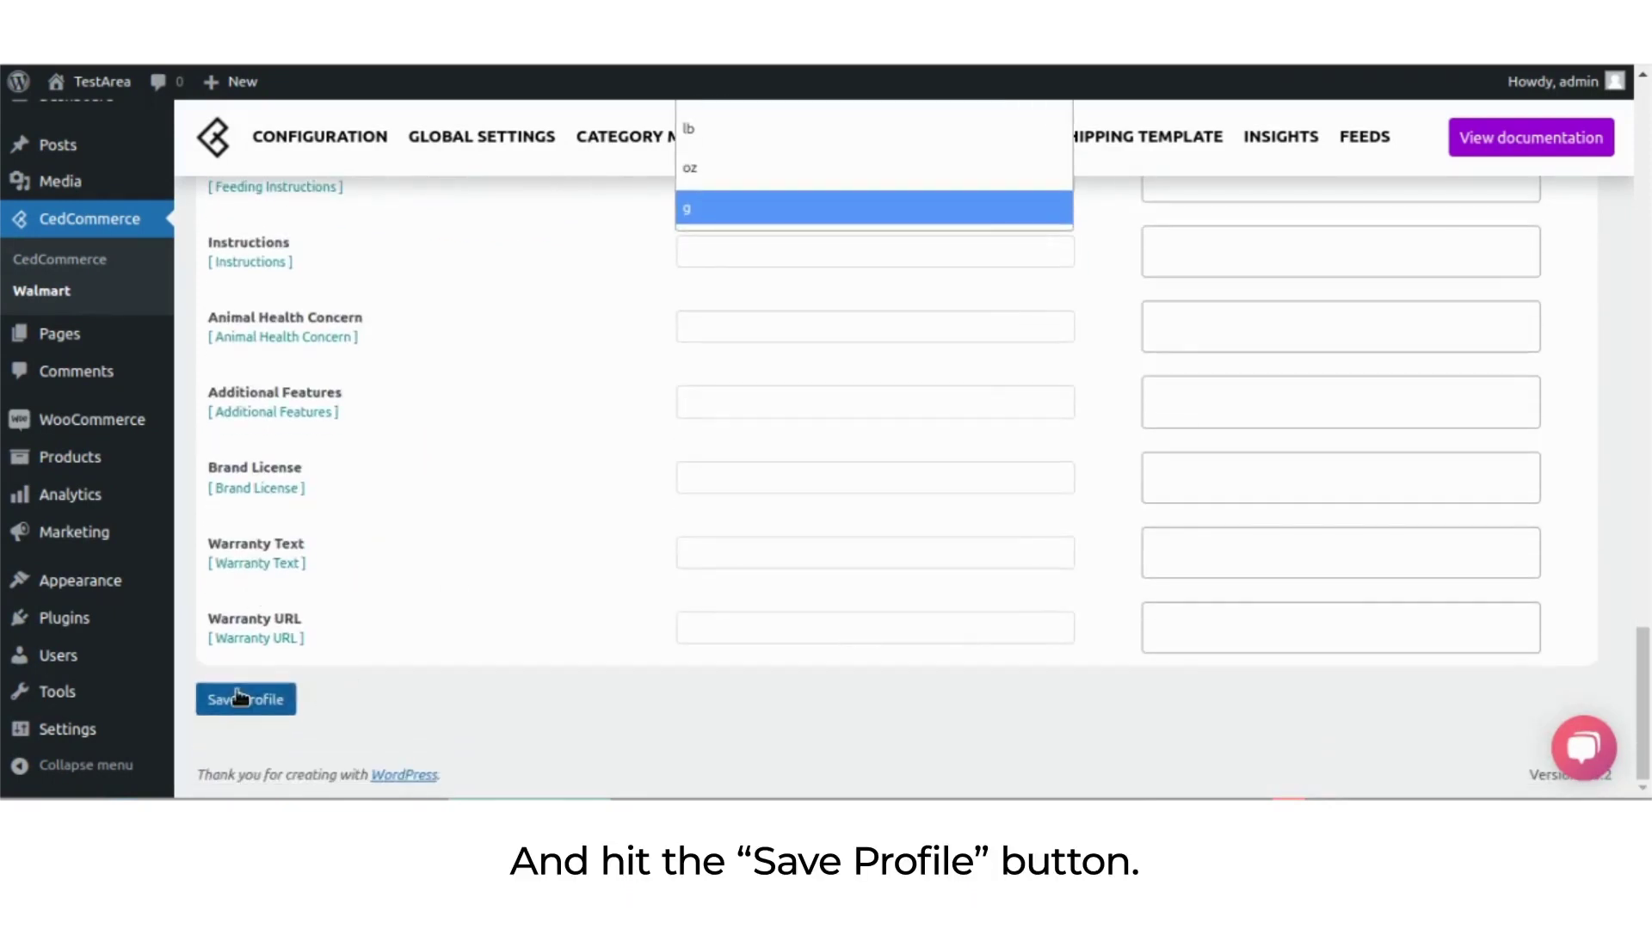
{"action": "left_click", "coordinate": [232, 701]}
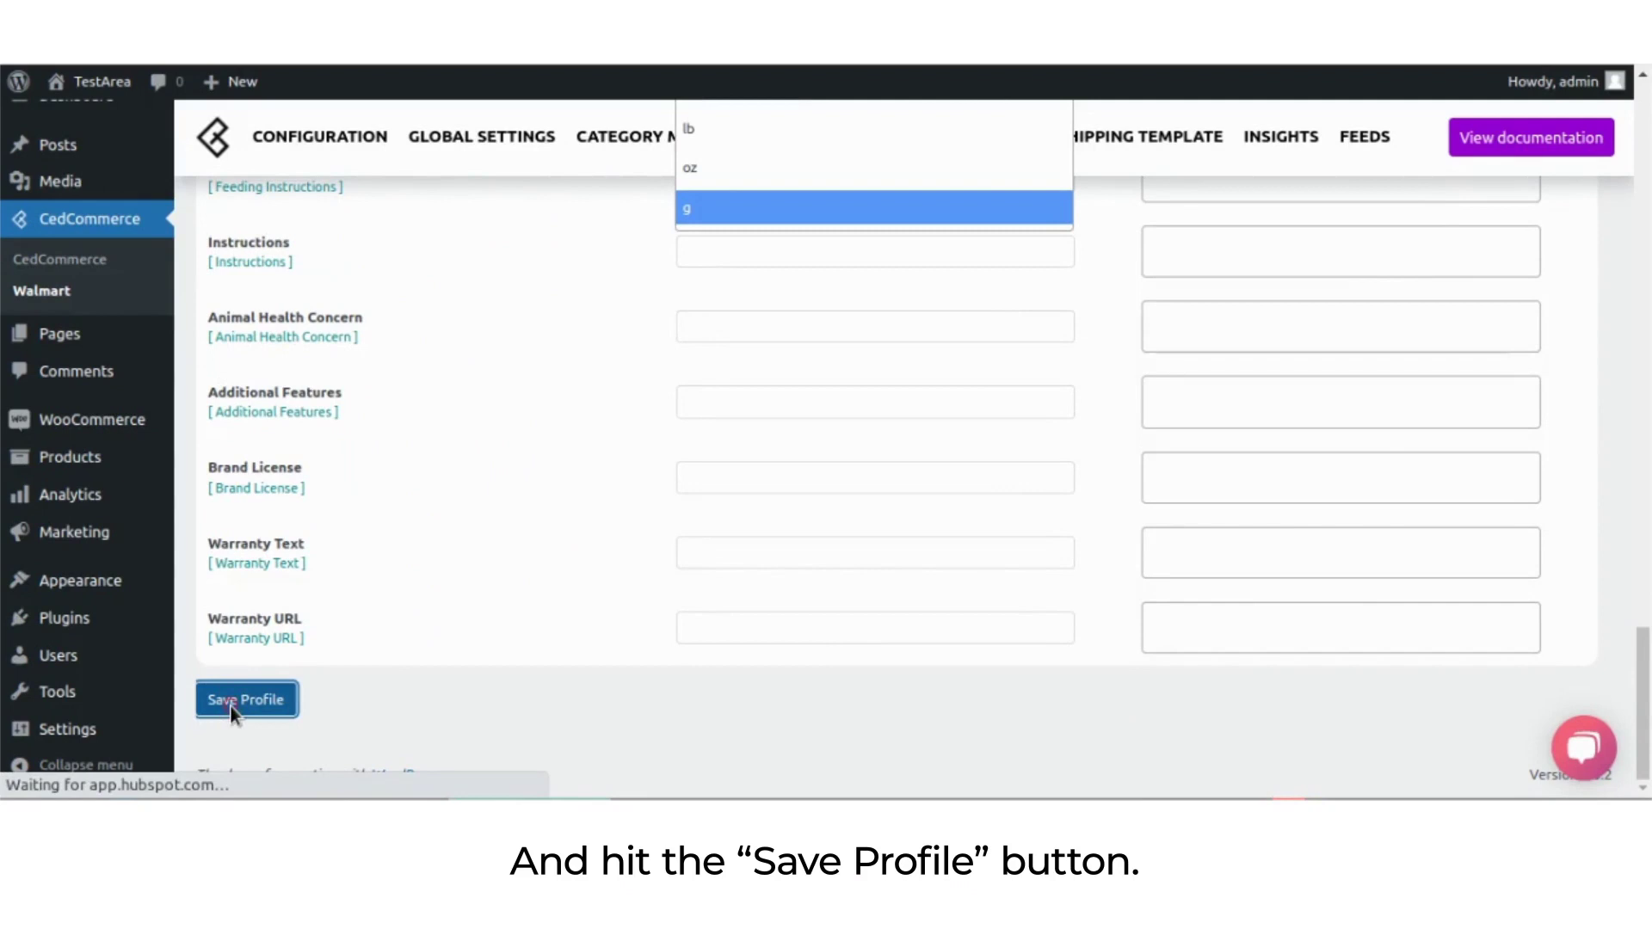
Return to the profiles list, select all the profiles, and apply the Delete bulk action to them
{"action": "left_click", "coordinate": [783, 138]}
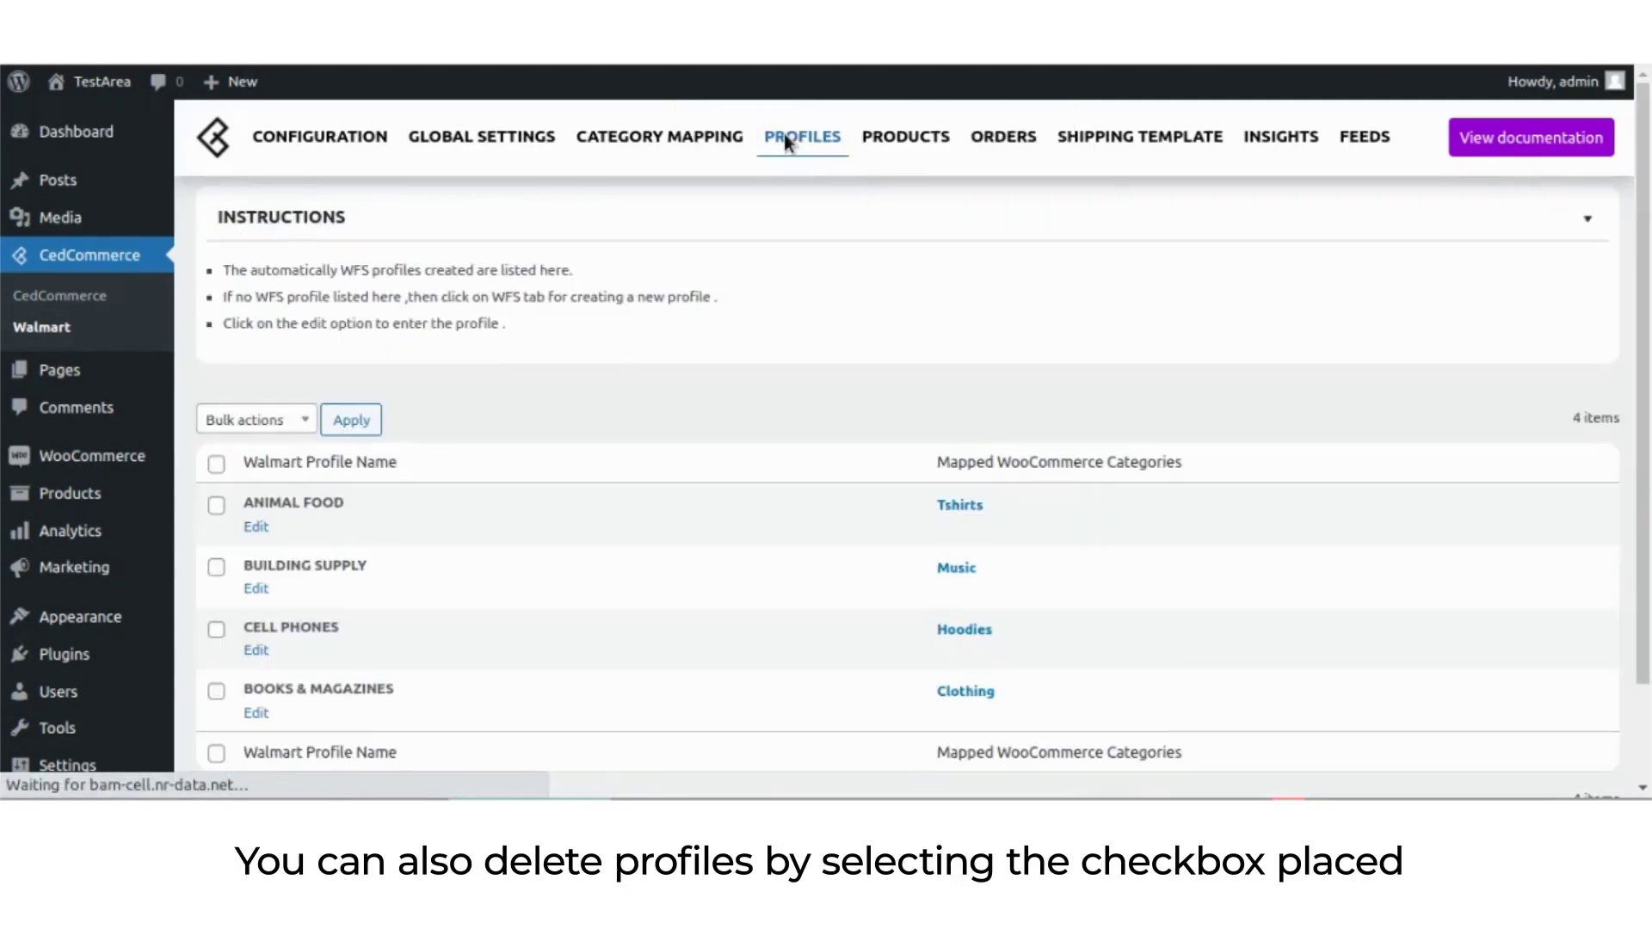
{"action": "scroll", "coordinate": [817, 225], "scroll_direction": "down", "scroll_amount": 3}
{"action": "left_click", "coordinate": [217, 388]}
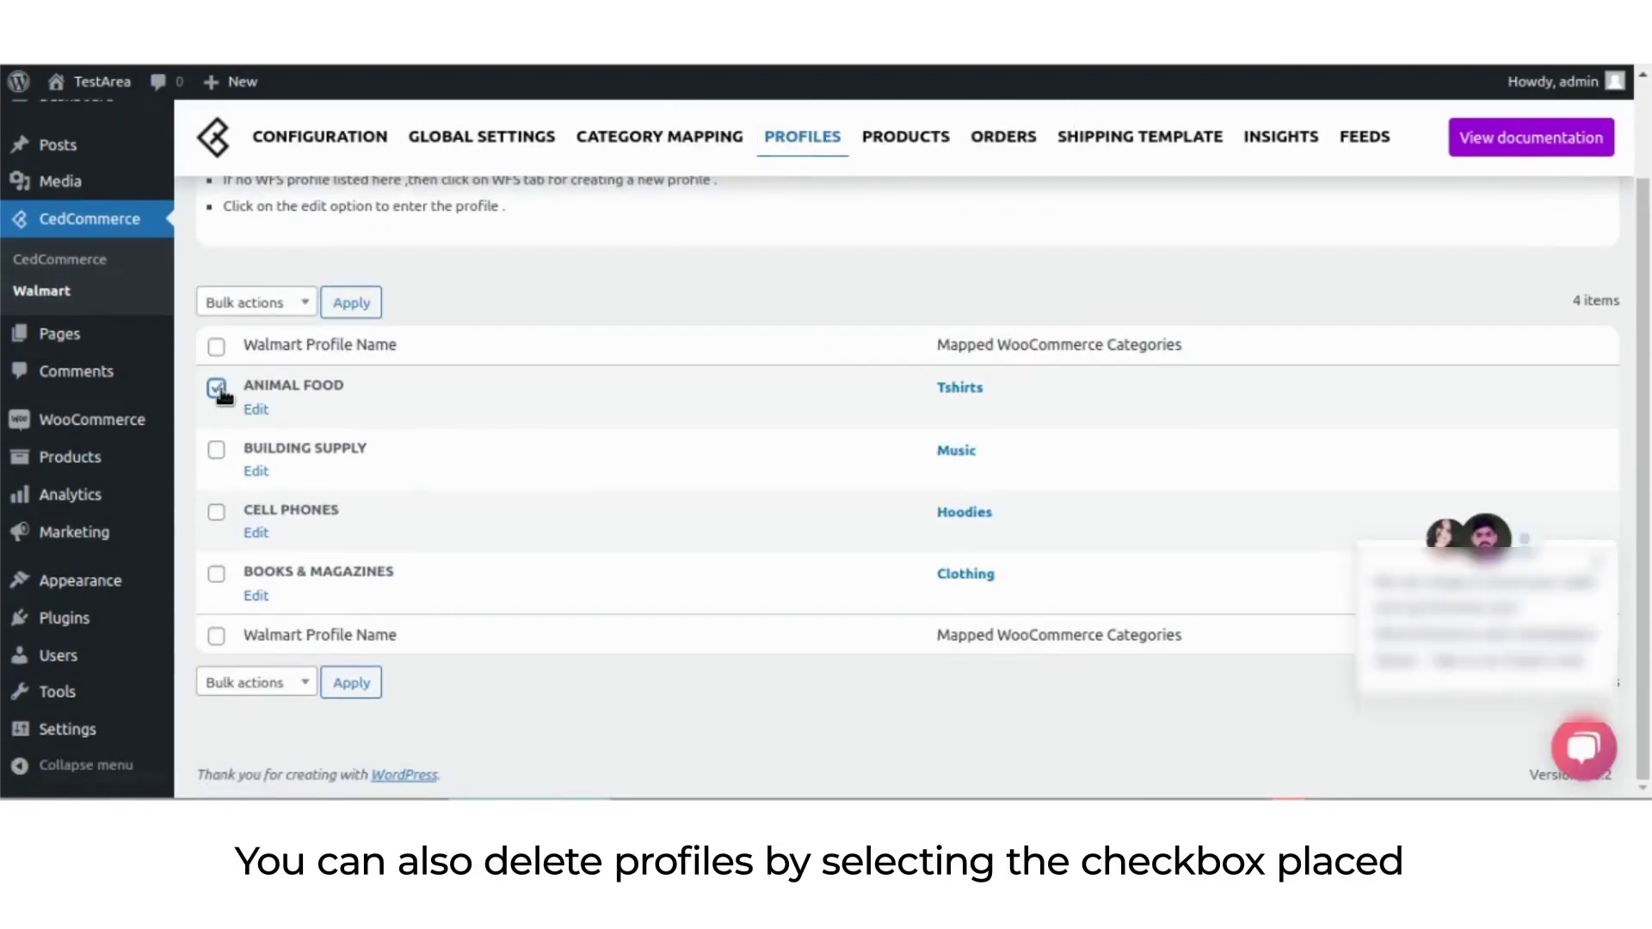
{"action": "left_click", "coordinate": [216, 451]}
{"action": "left_click", "coordinate": [217, 577]}
{"action": "left_click", "coordinate": [228, 303]}
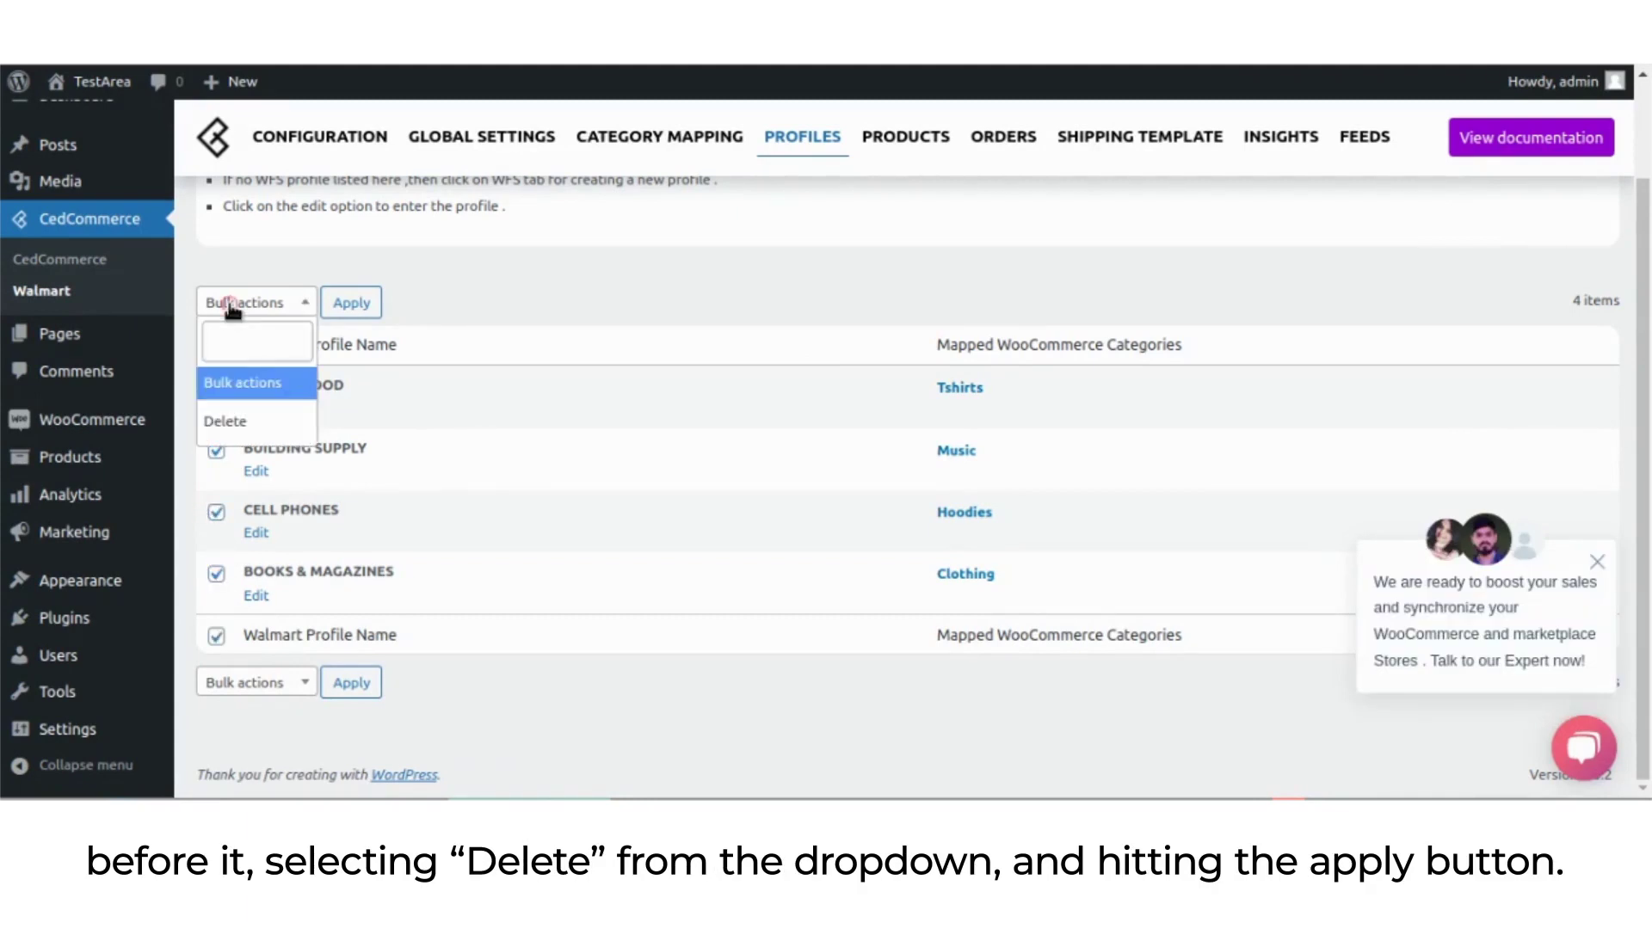
{"action": "left_click", "coordinate": [230, 432]}
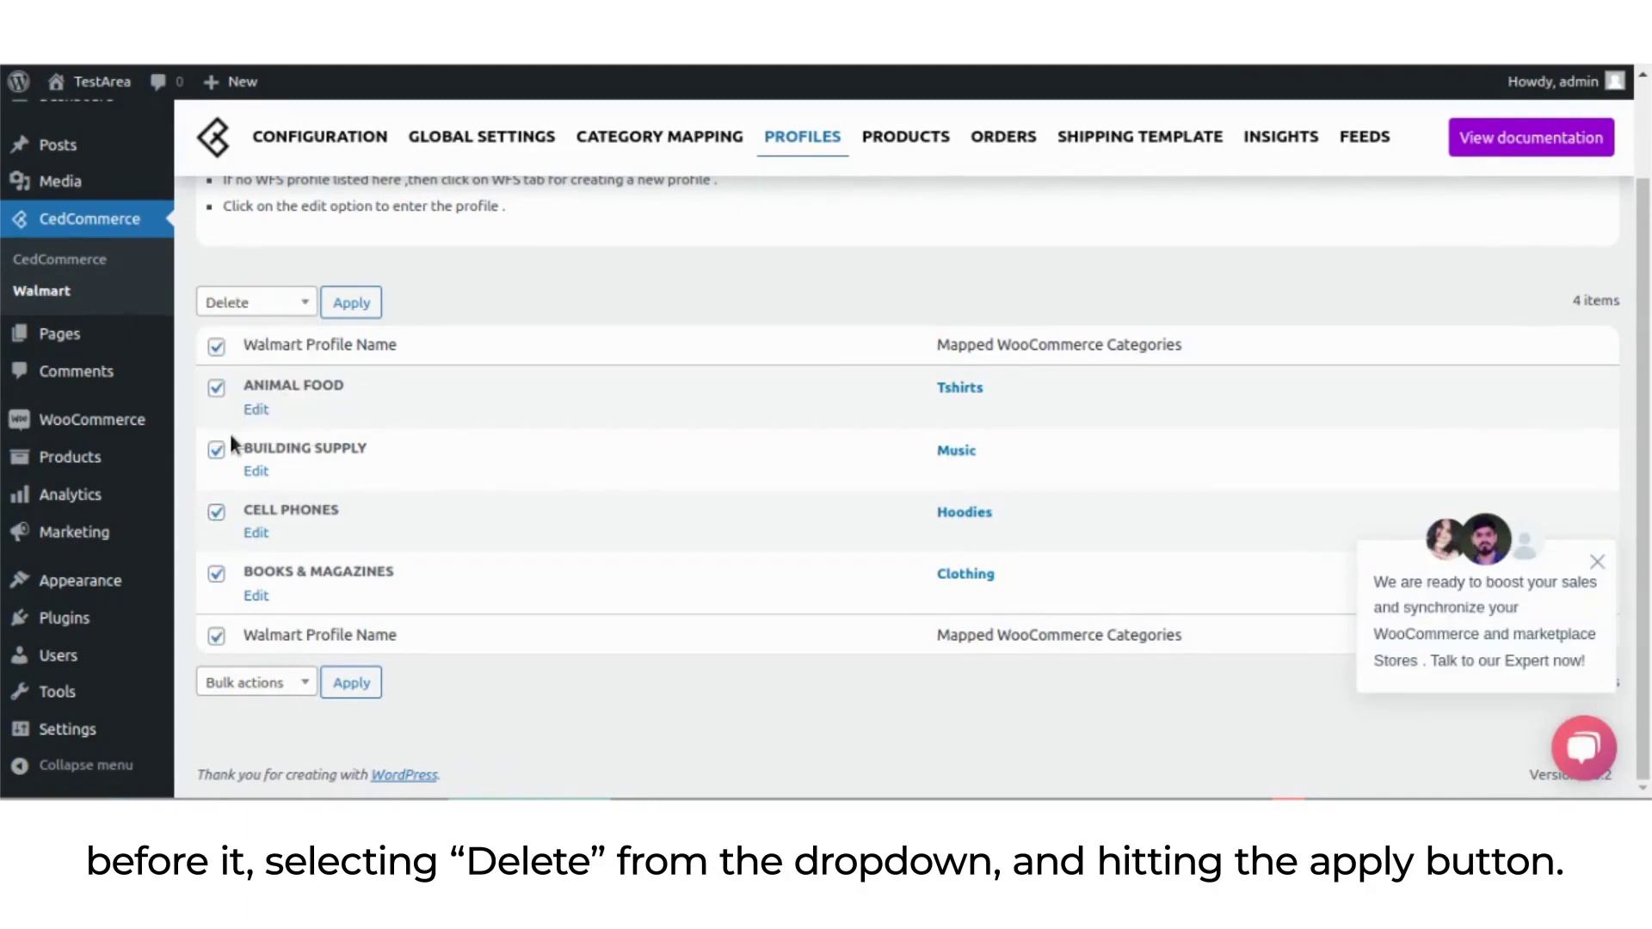
{"action": "left_click", "coordinate": [358, 303]}
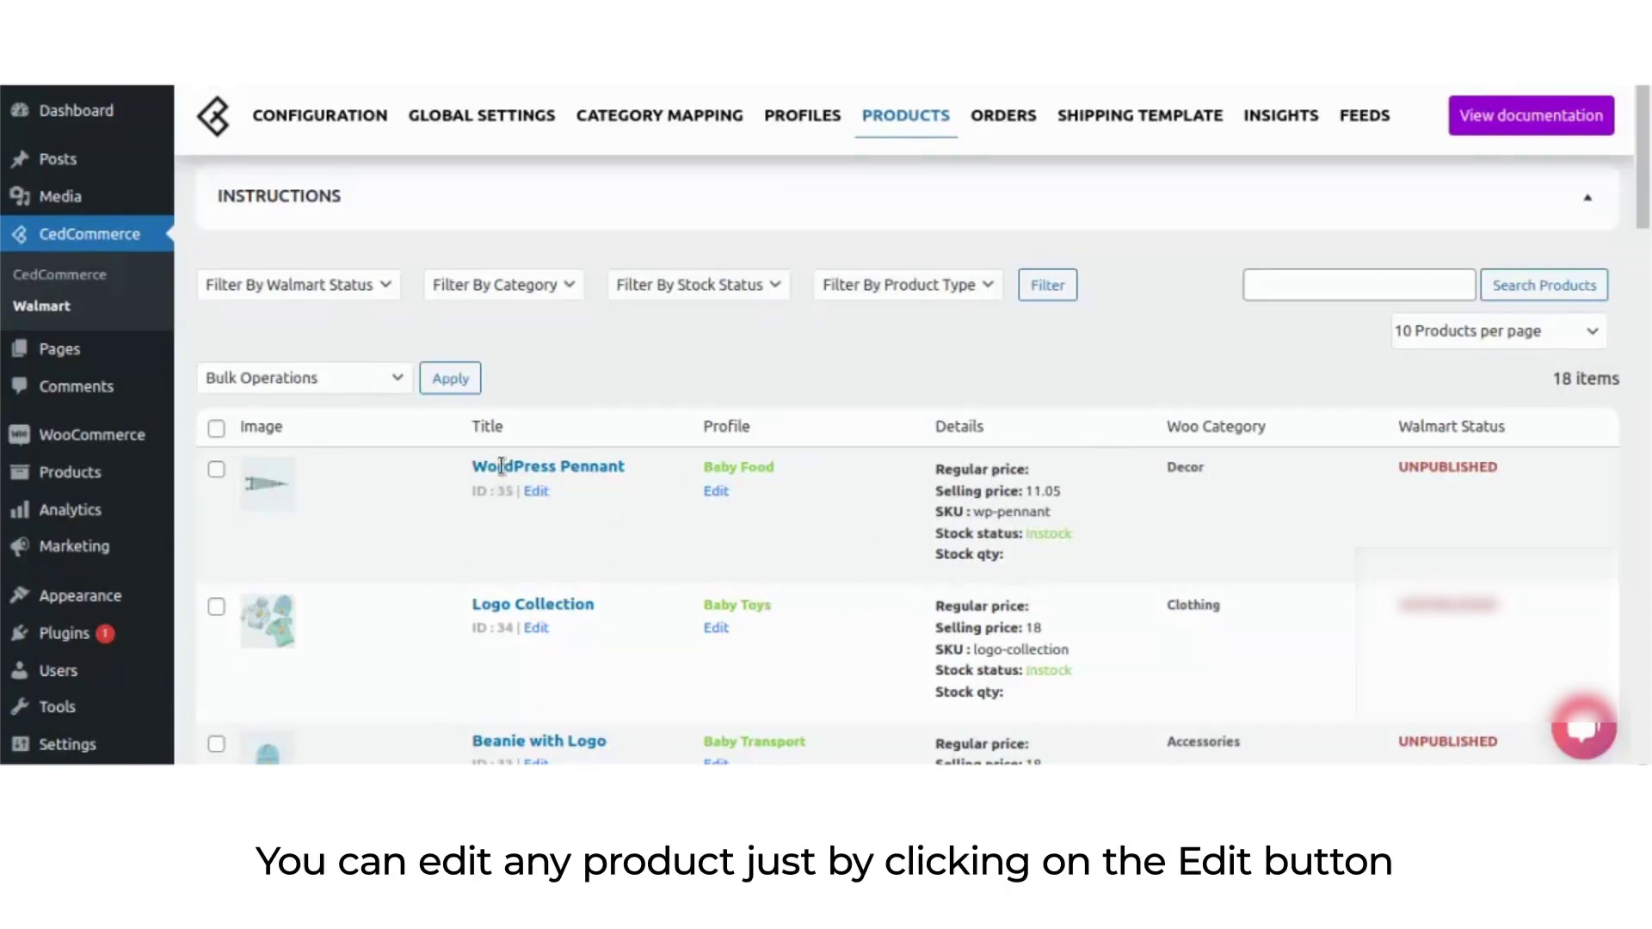
Open the product named Simple Product for editing from the Walmart products list
{"action": "scroll", "coordinate": [553, 577], "scroll_direction": "down", "scroll_amount": 5}
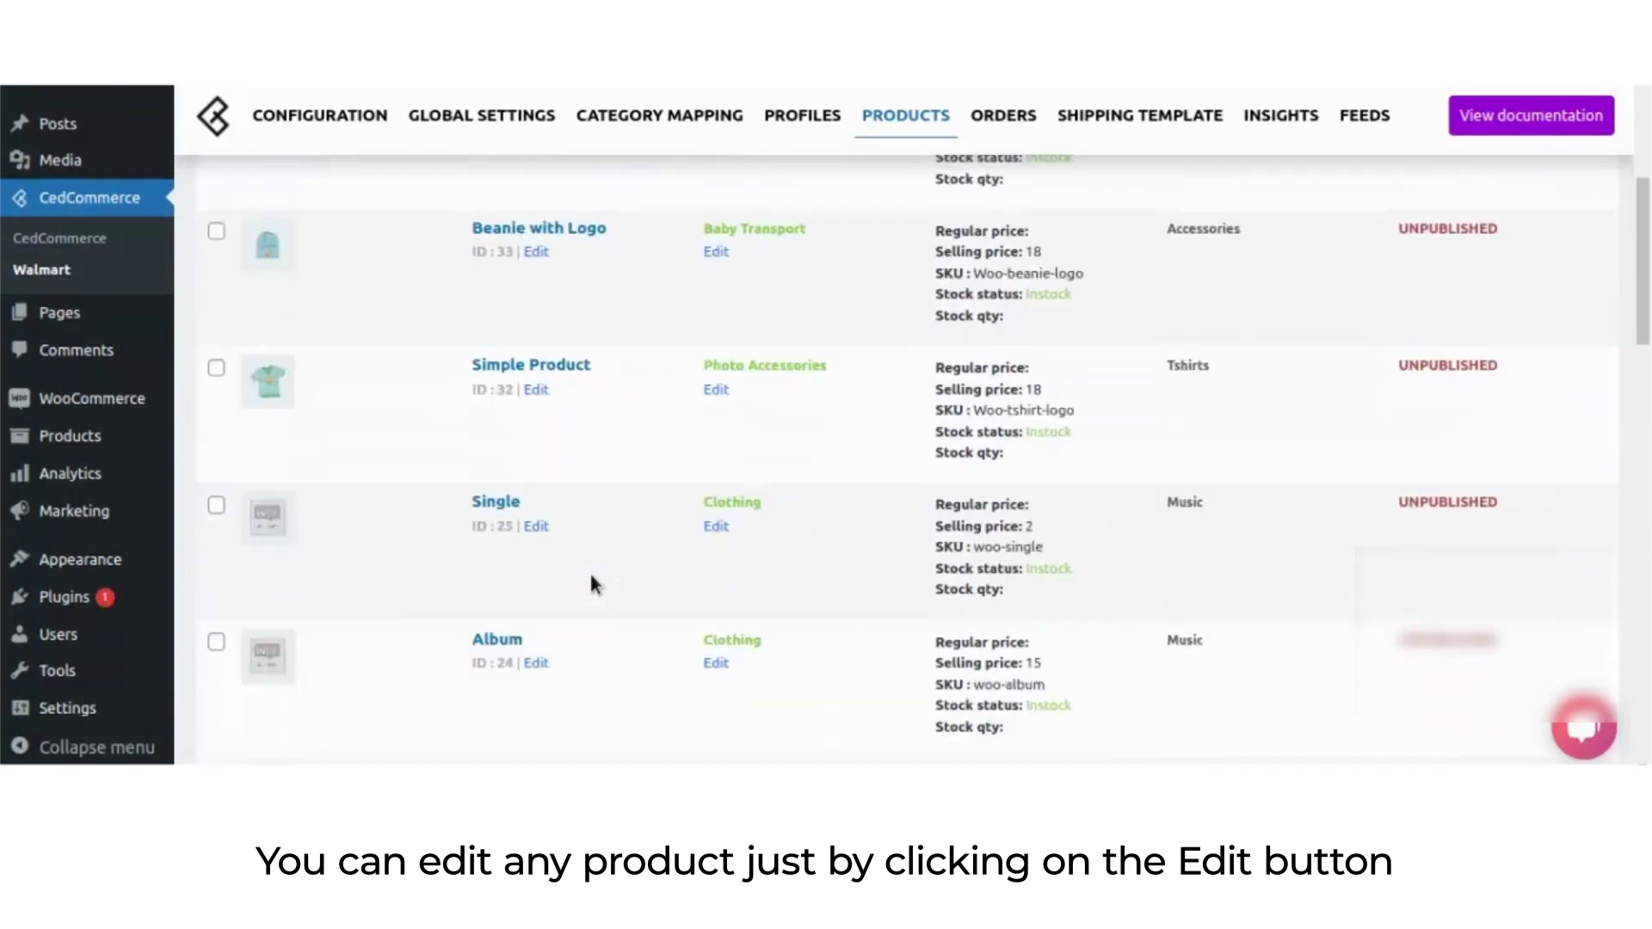
{"action": "right_click", "coordinate": [535, 392]}
{"action": "left_click", "coordinate": [597, 411]}
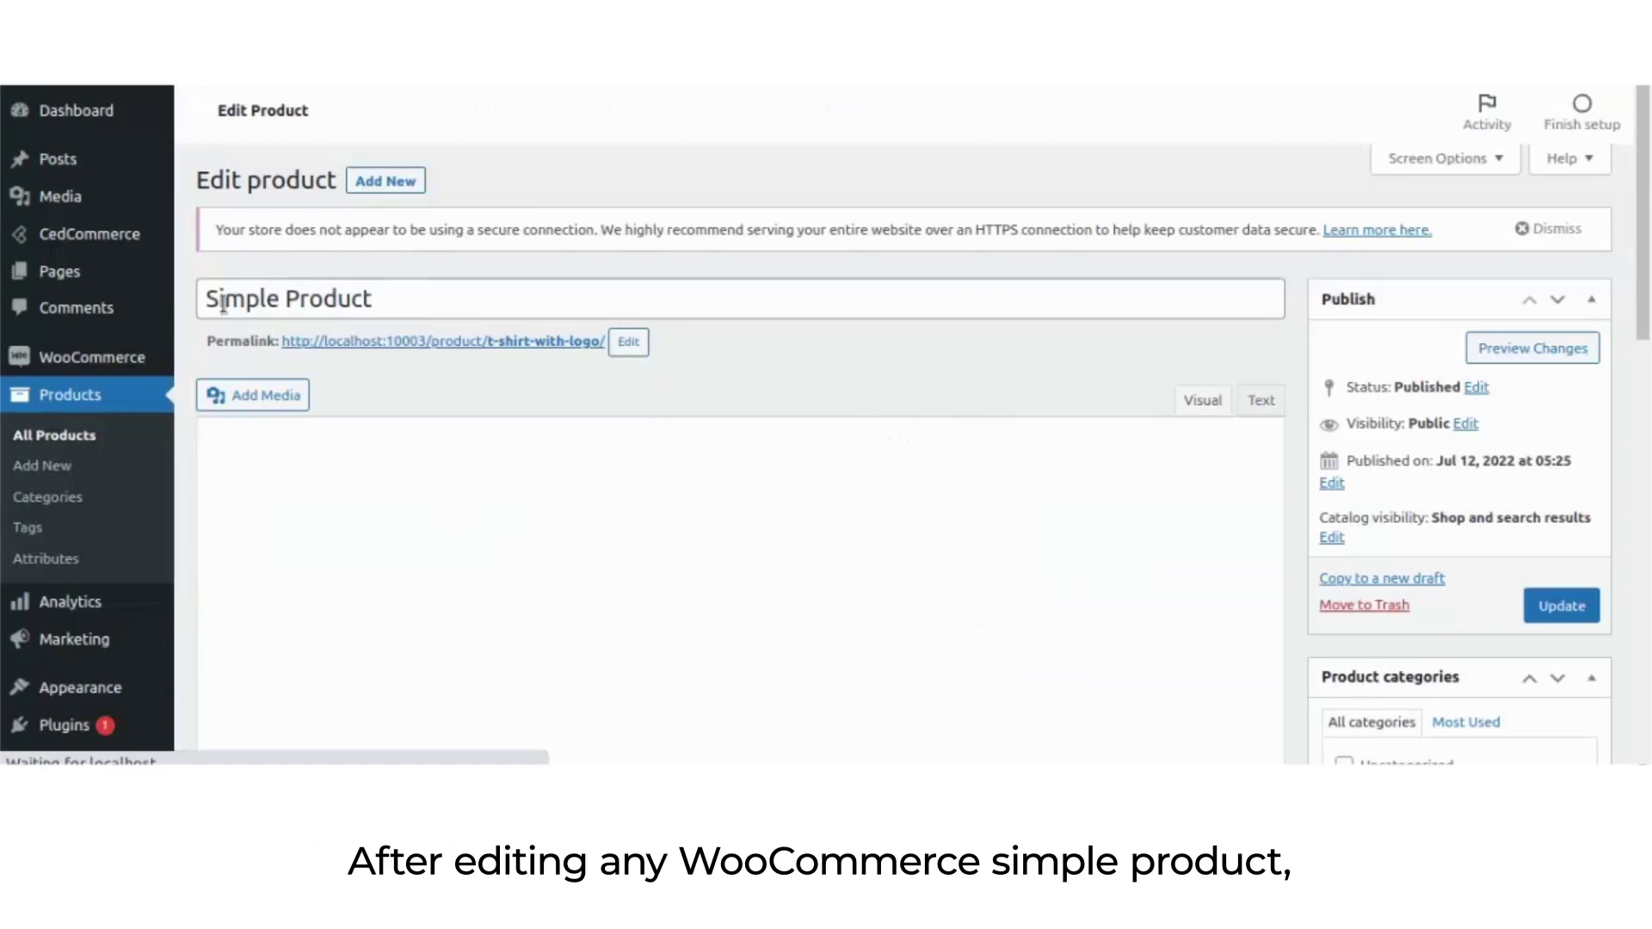
Show the Walmart section of the product data and examine its product-level attribute fields
{"action": "scroll", "coordinate": [804, 292], "scroll_direction": "down", "scroll_amount": 10}
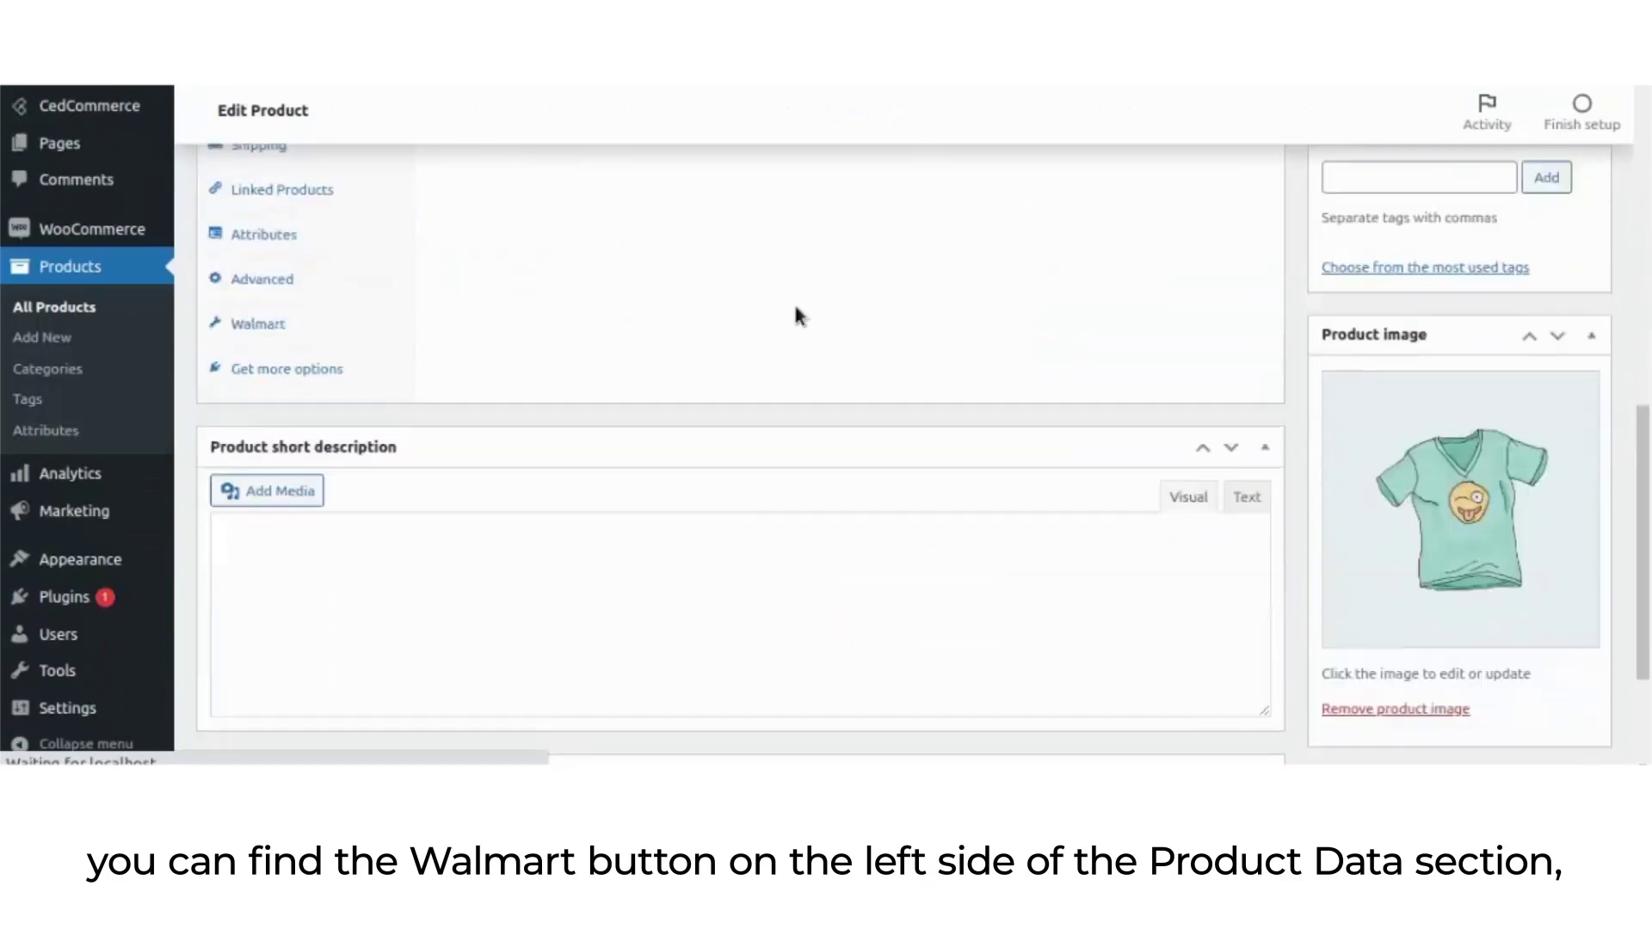
{"action": "left_click", "coordinate": [254, 325]}
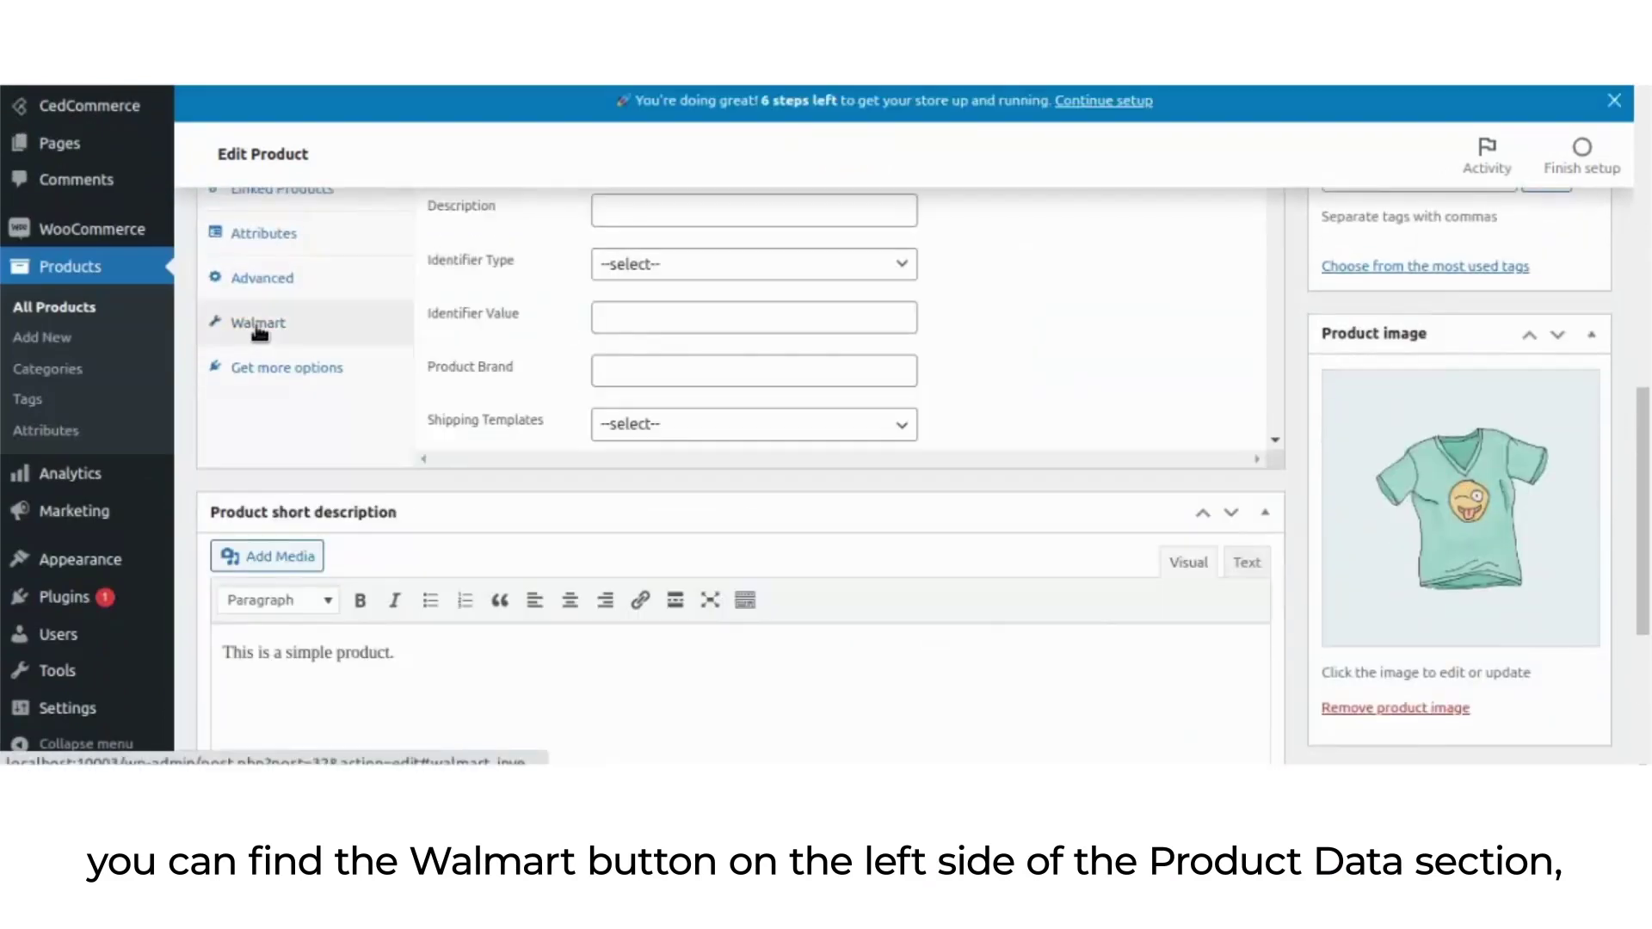
{"action": "scroll", "coordinate": [835, 335], "scroll_direction": "up", "scroll_amount": 5}
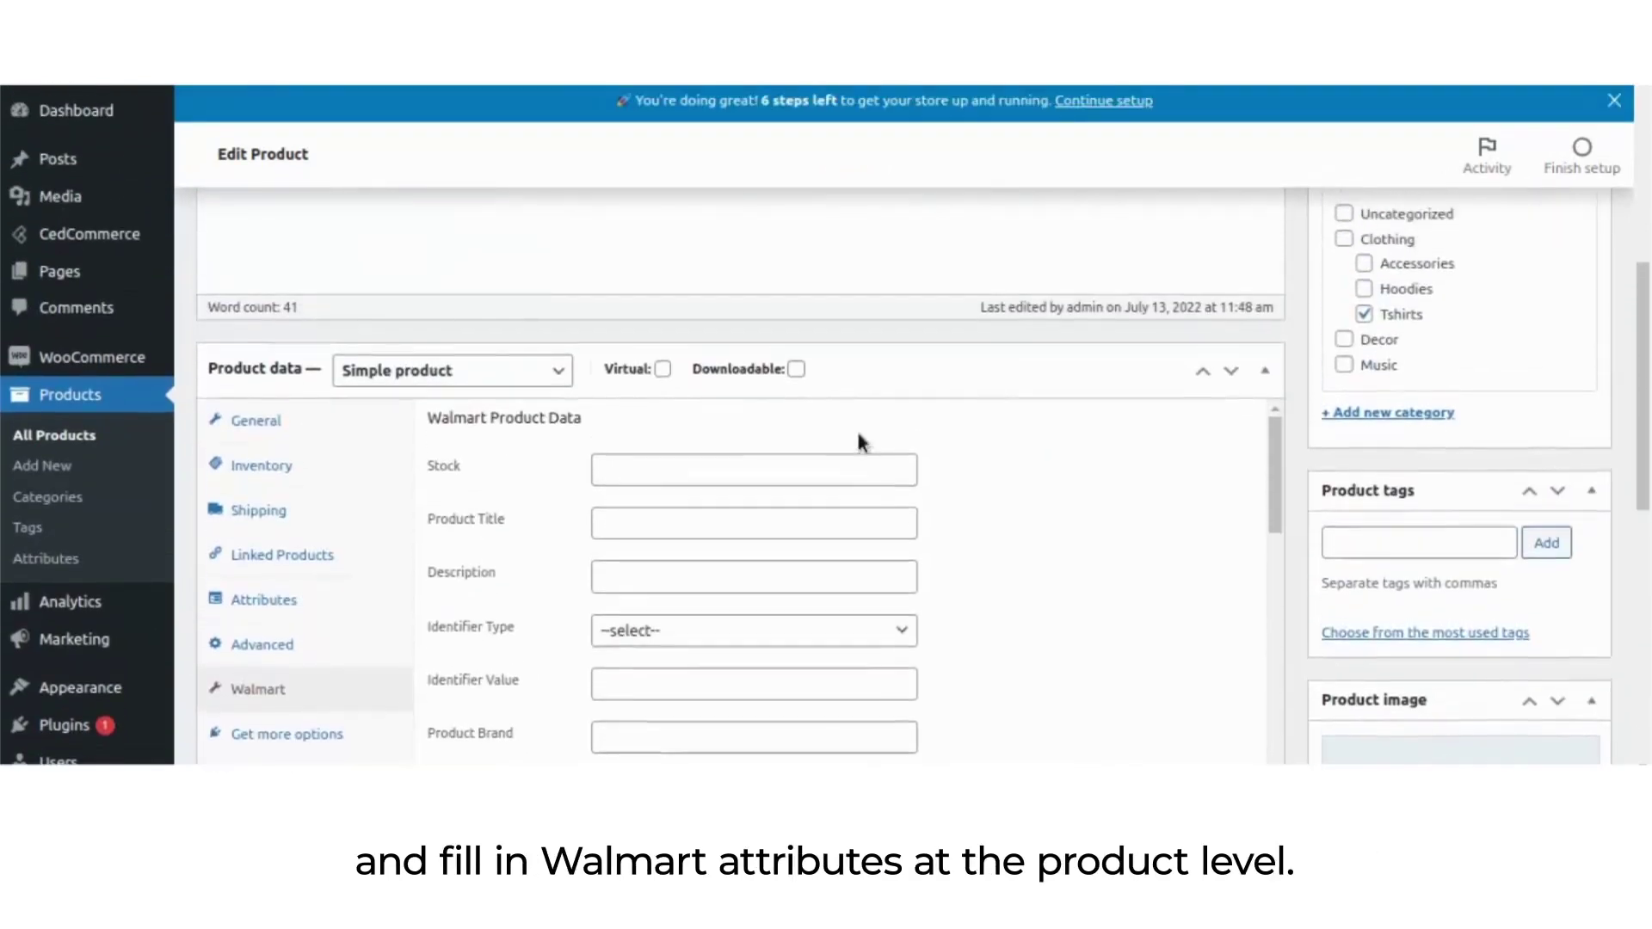
{"action": "scroll", "coordinate": [460, 562], "scroll_direction": "down", "scroll_amount": 1}
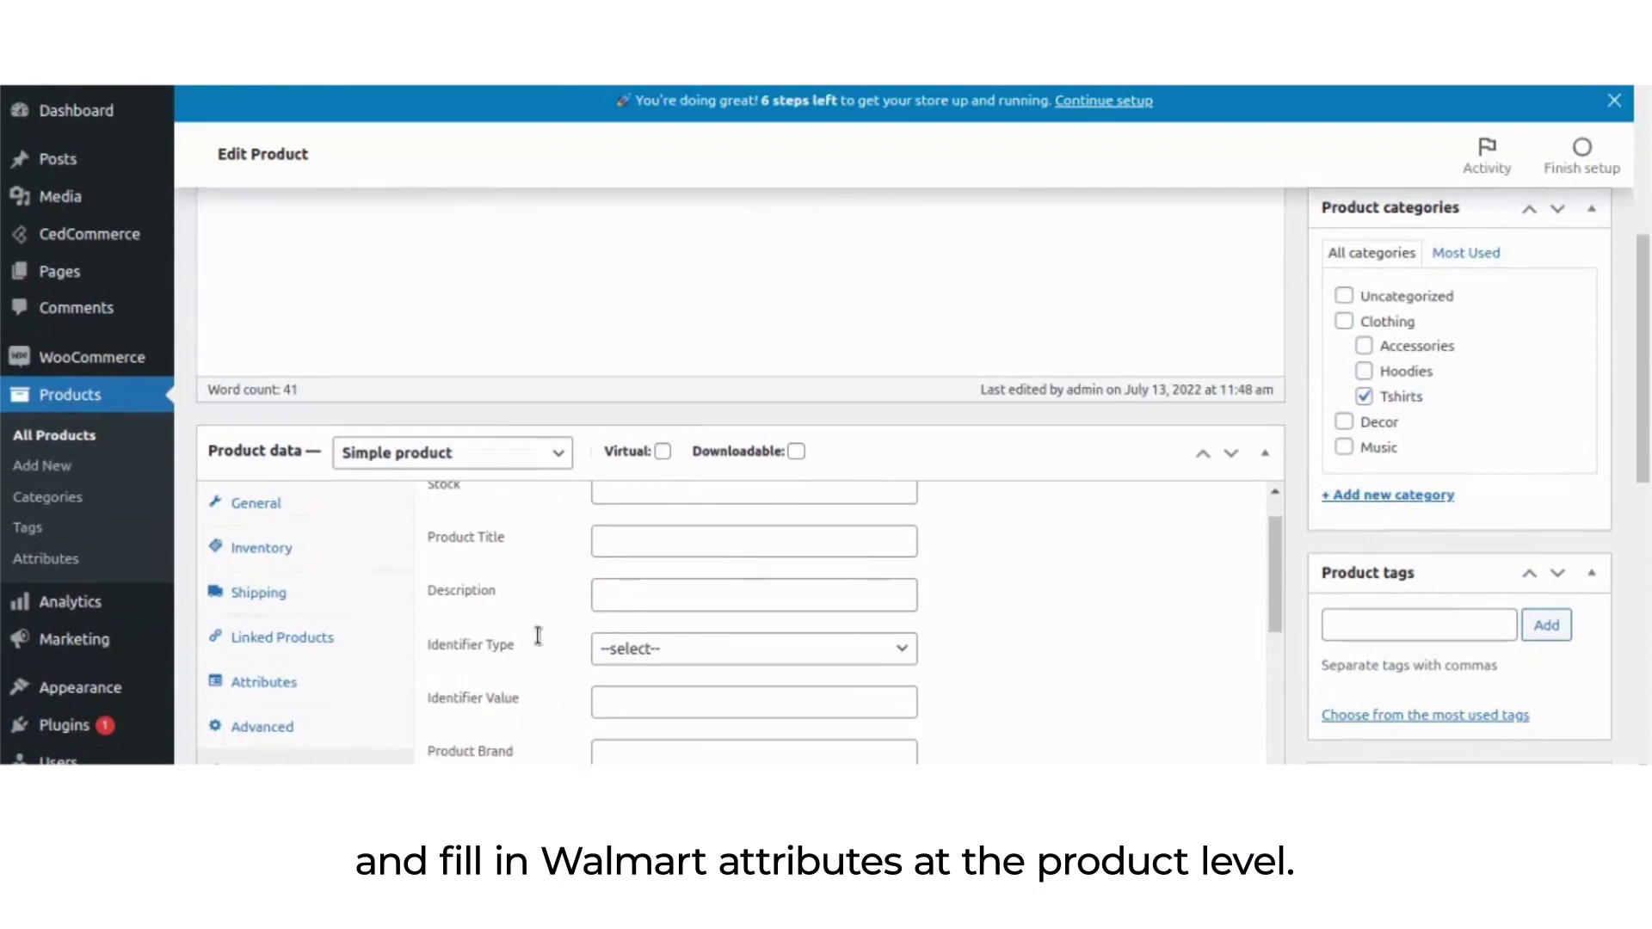
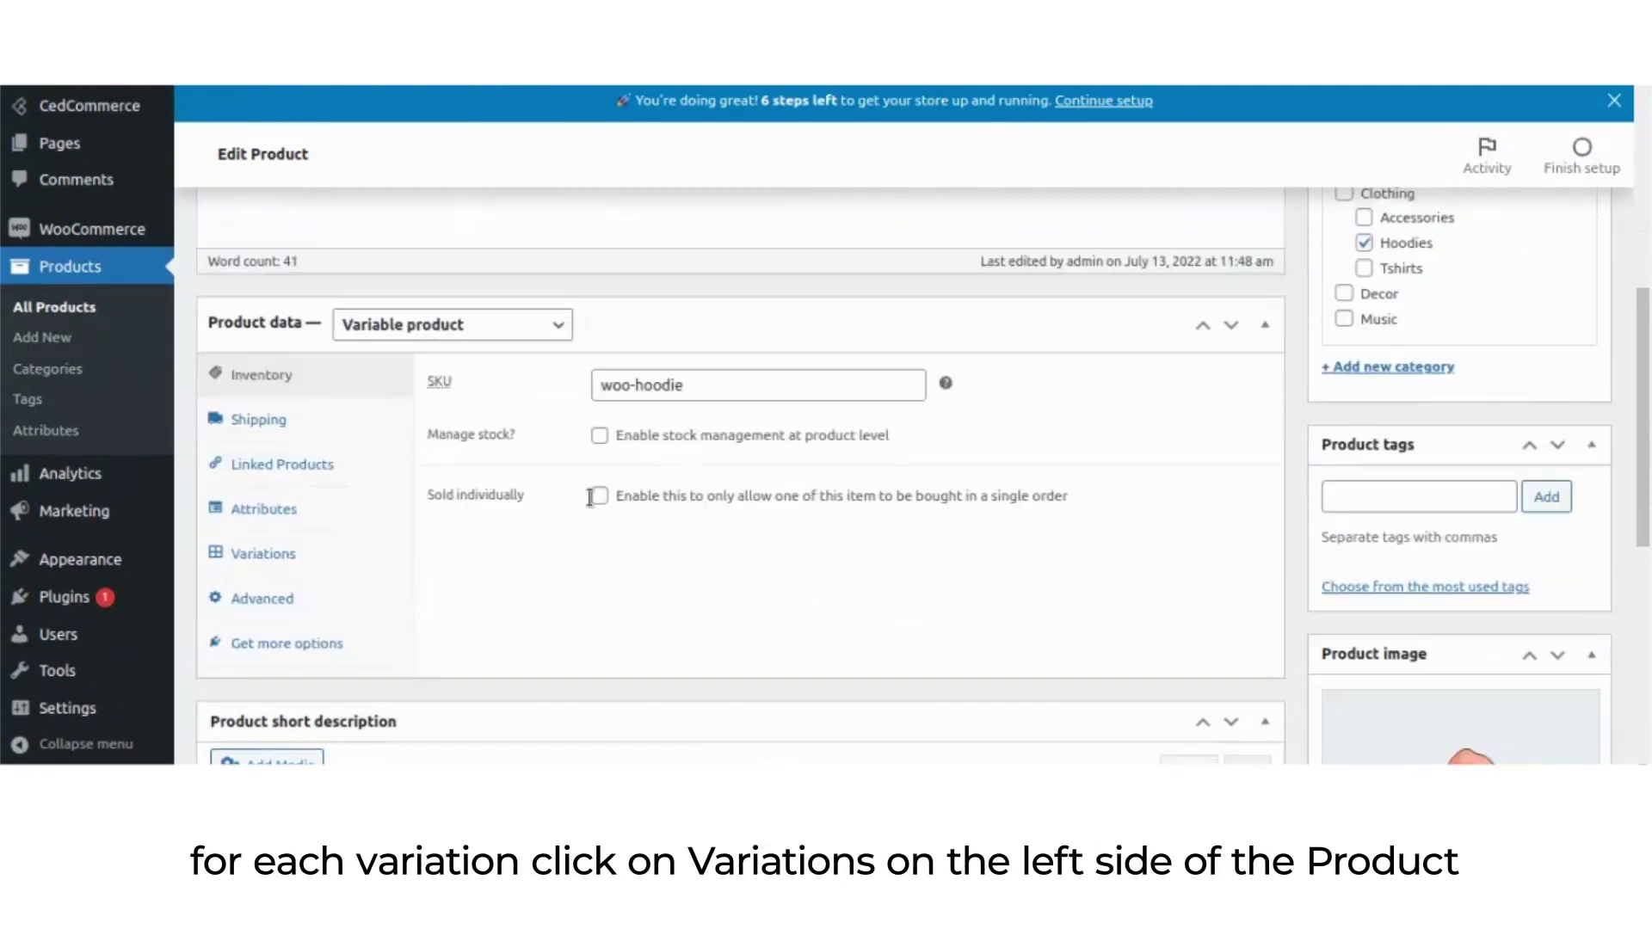
Show the hoodie product's variations, expand the Blue variation with logo set to Yes, and examine its fields
{"action": "left_click", "coordinate": [255, 558]}
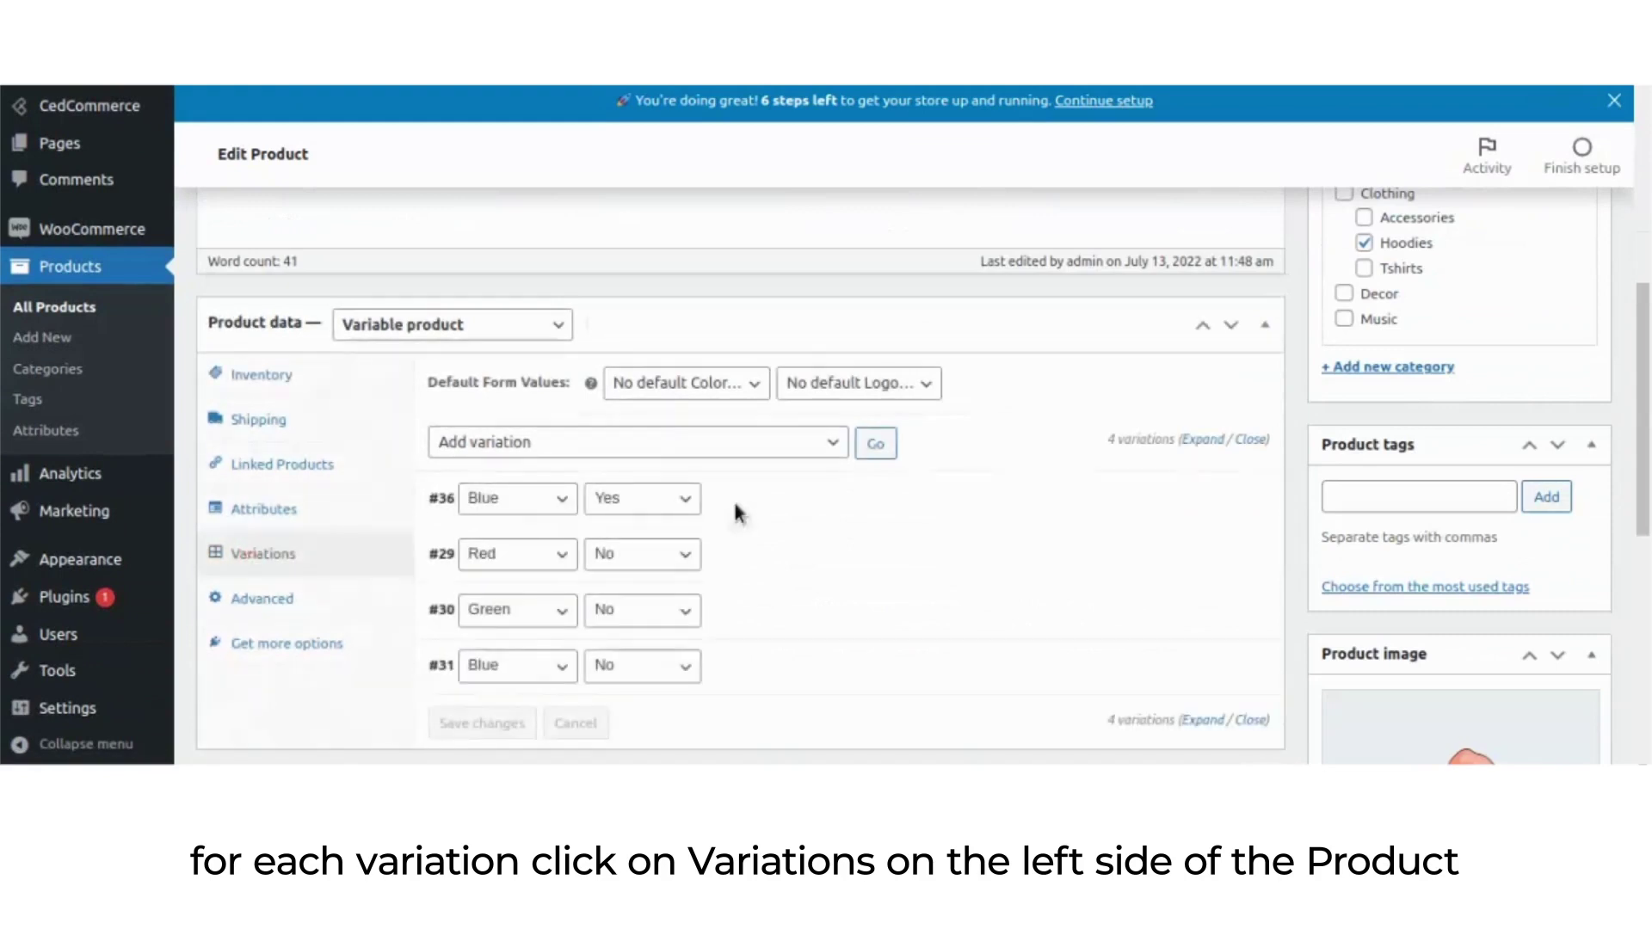
{"action": "left_click", "coordinate": [779, 510]}
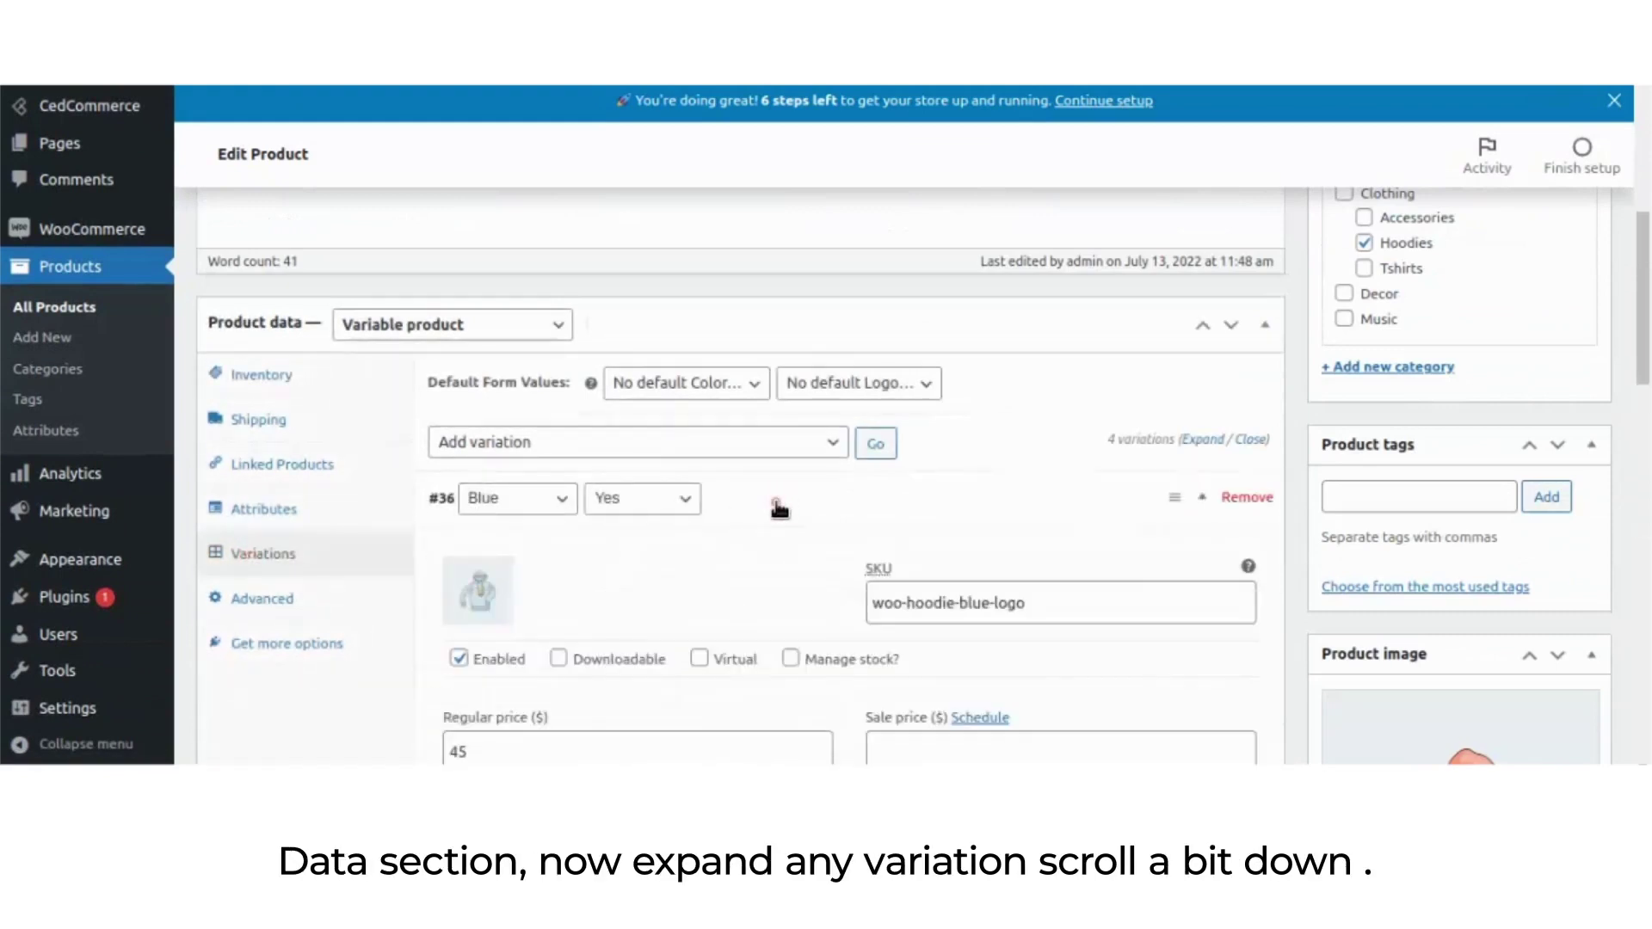
{"action": "scroll", "coordinate": [822, 574], "scroll_direction": "down", "scroll_amount": 2}
{"action": "scroll", "coordinate": [822, 570], "scroll_direction": "down", "scroll_amount": 4}
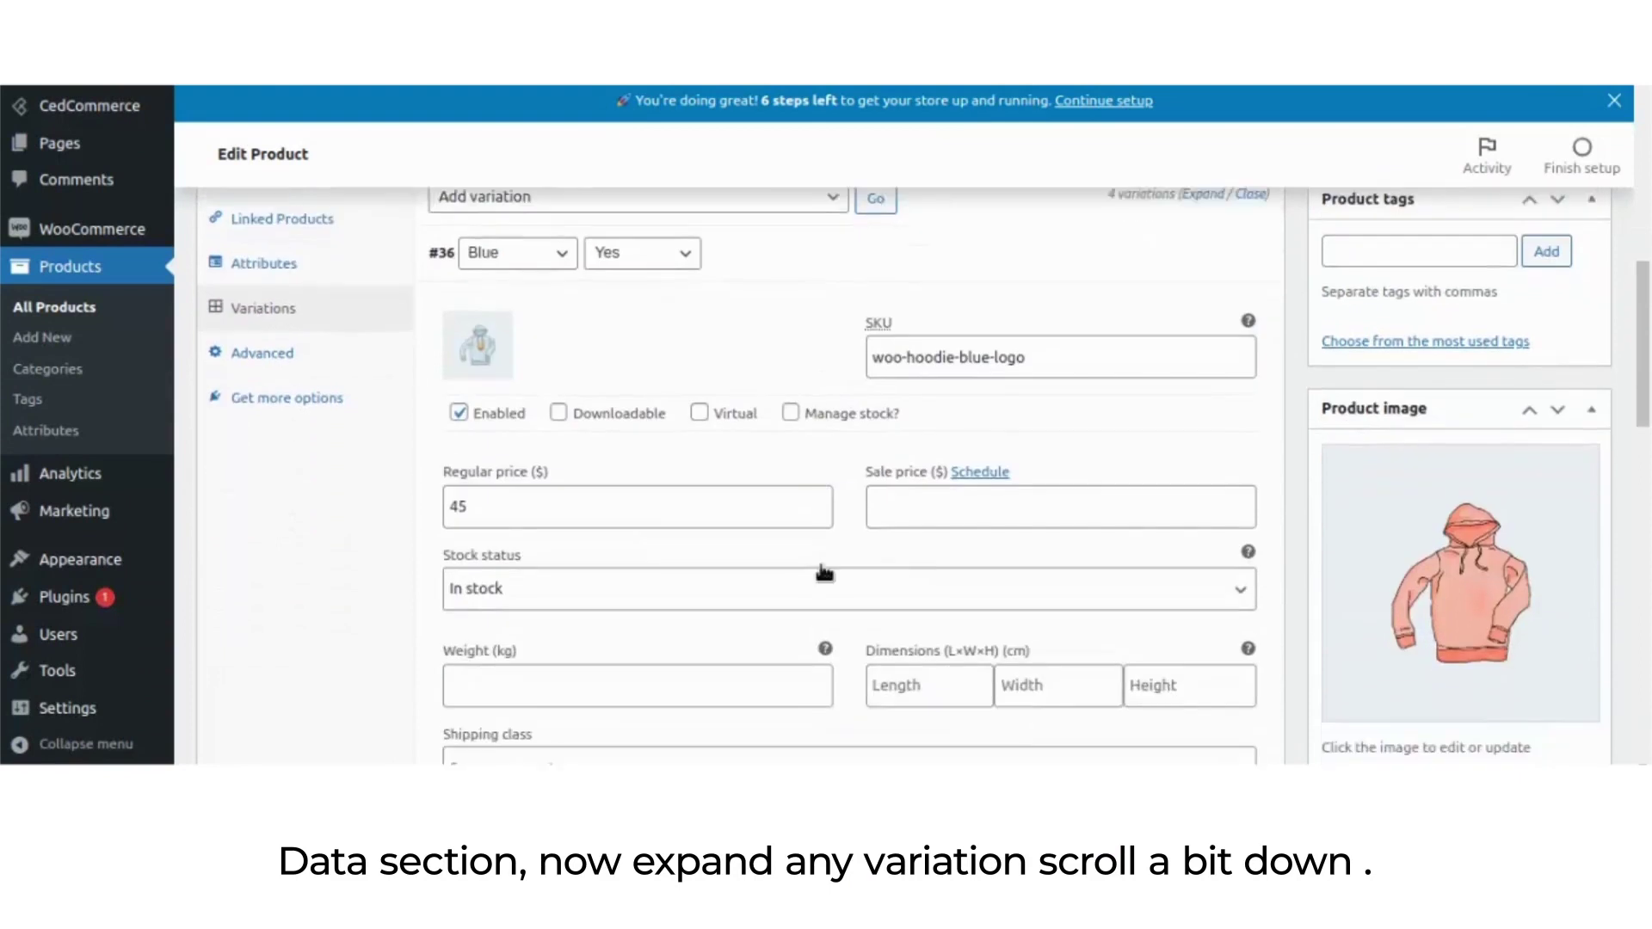
{"action": "scroll", "coordinate": [809, 592], "scroll_direction": "down", "scroll_amount": 1}
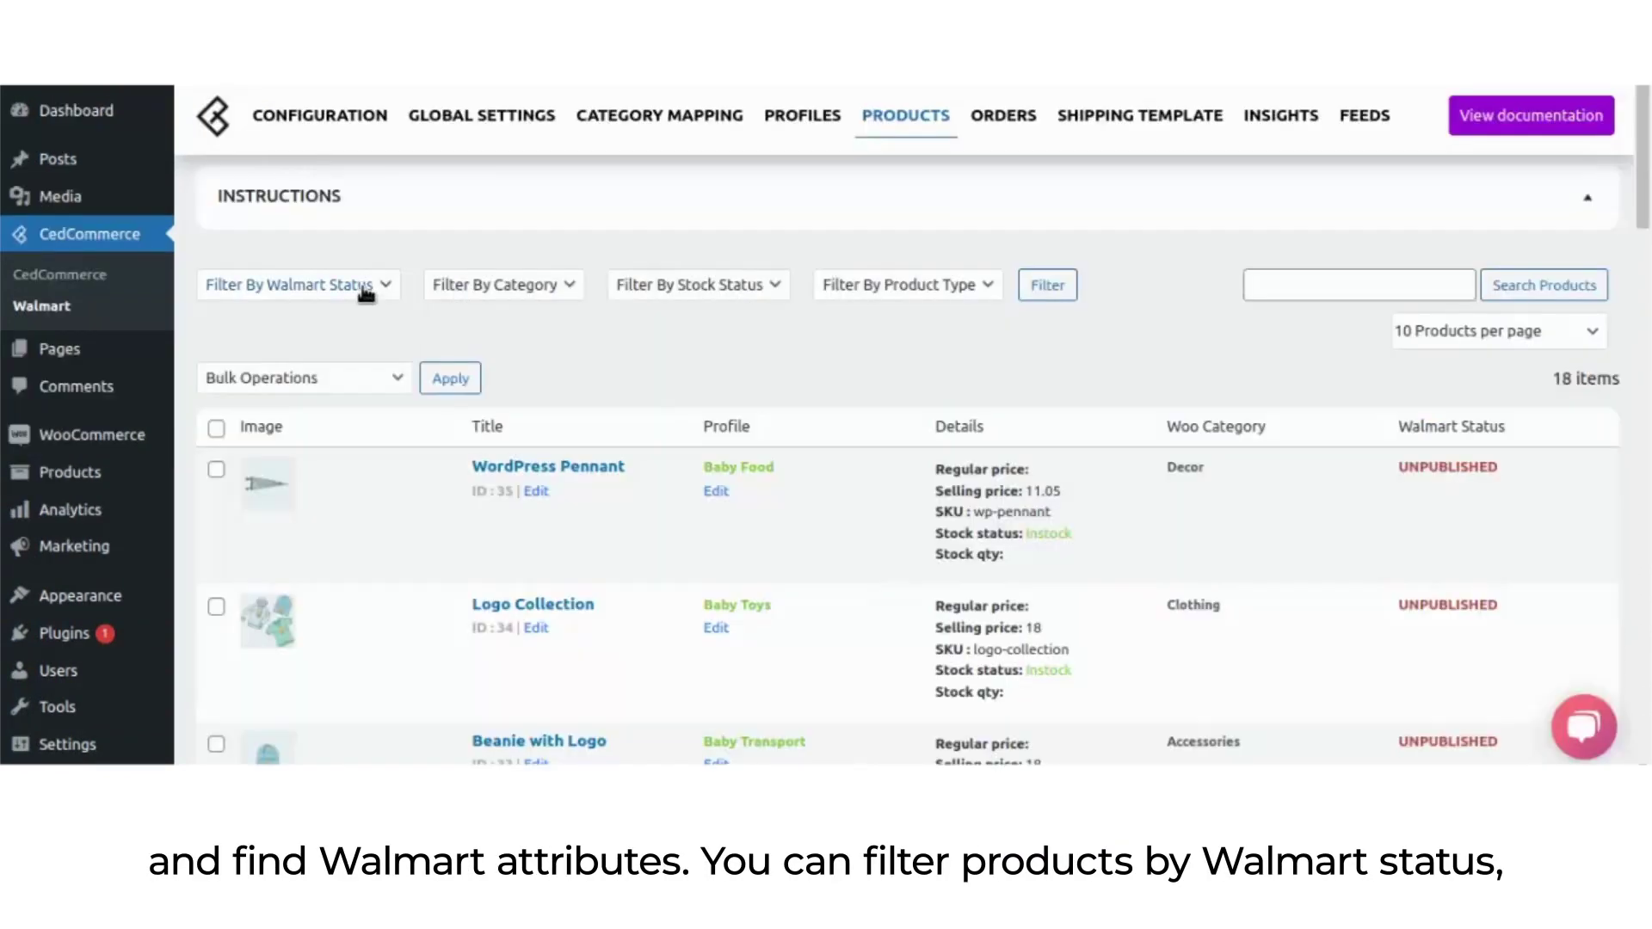
Review the Walmart status, category, stock status and product type filter options on the Walmart products list
{"action": "left_click", "coordinate": [373, 293]}
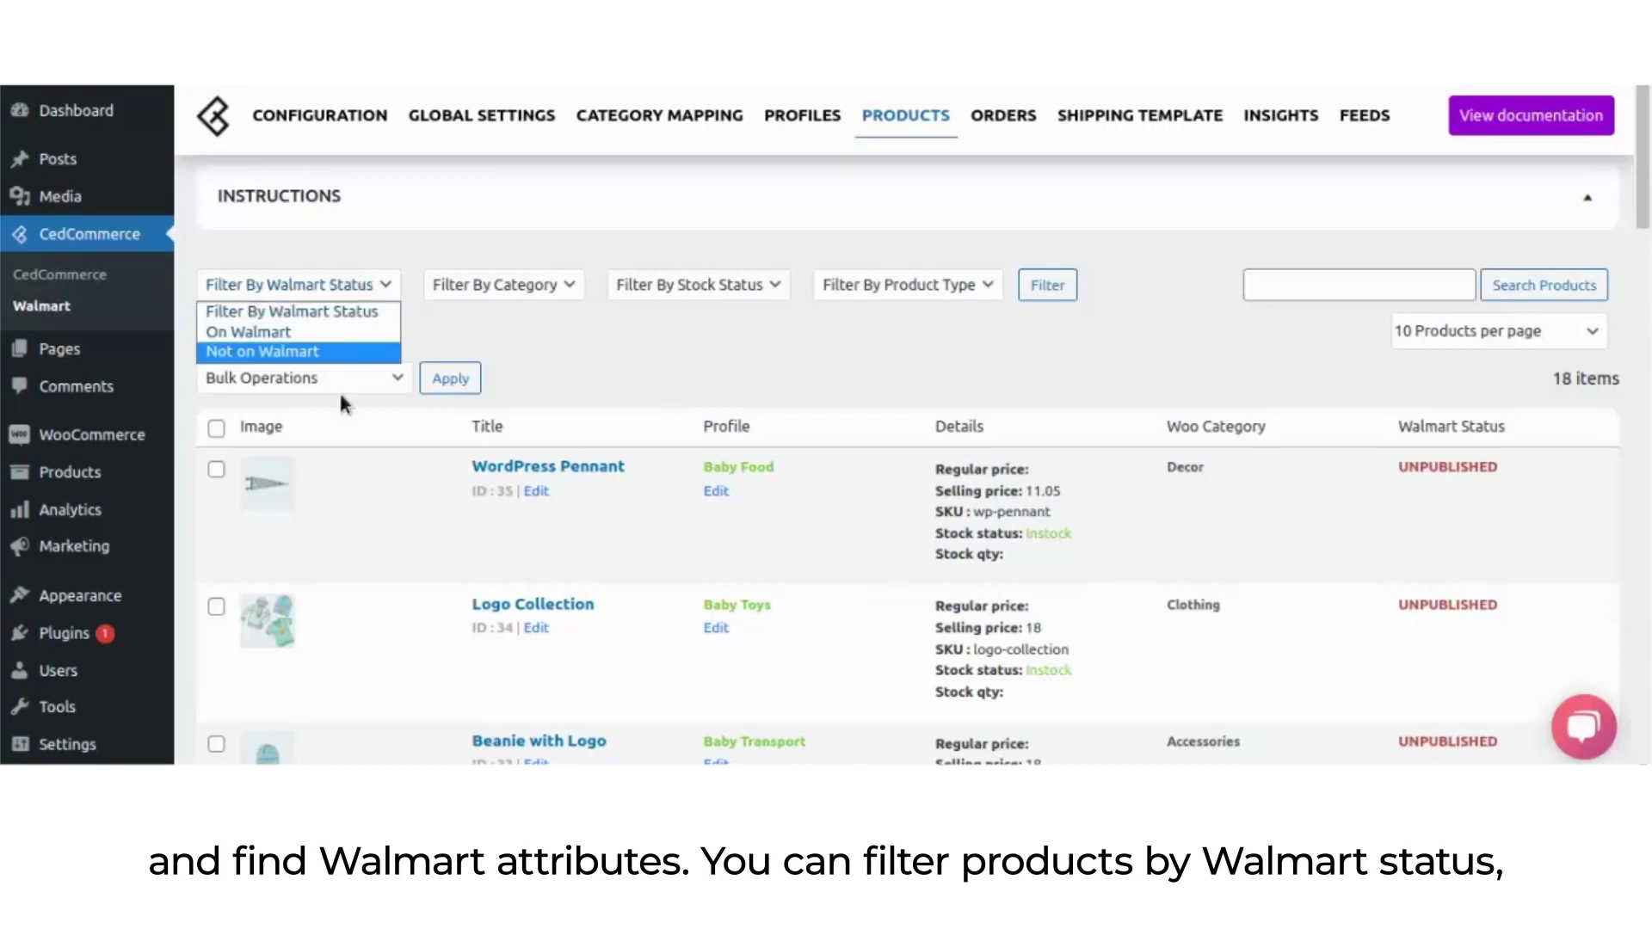
{"action": "left_click", "coordinate": [590, 346]}
{"action": "left_click", "coordinate": [545, 284]}
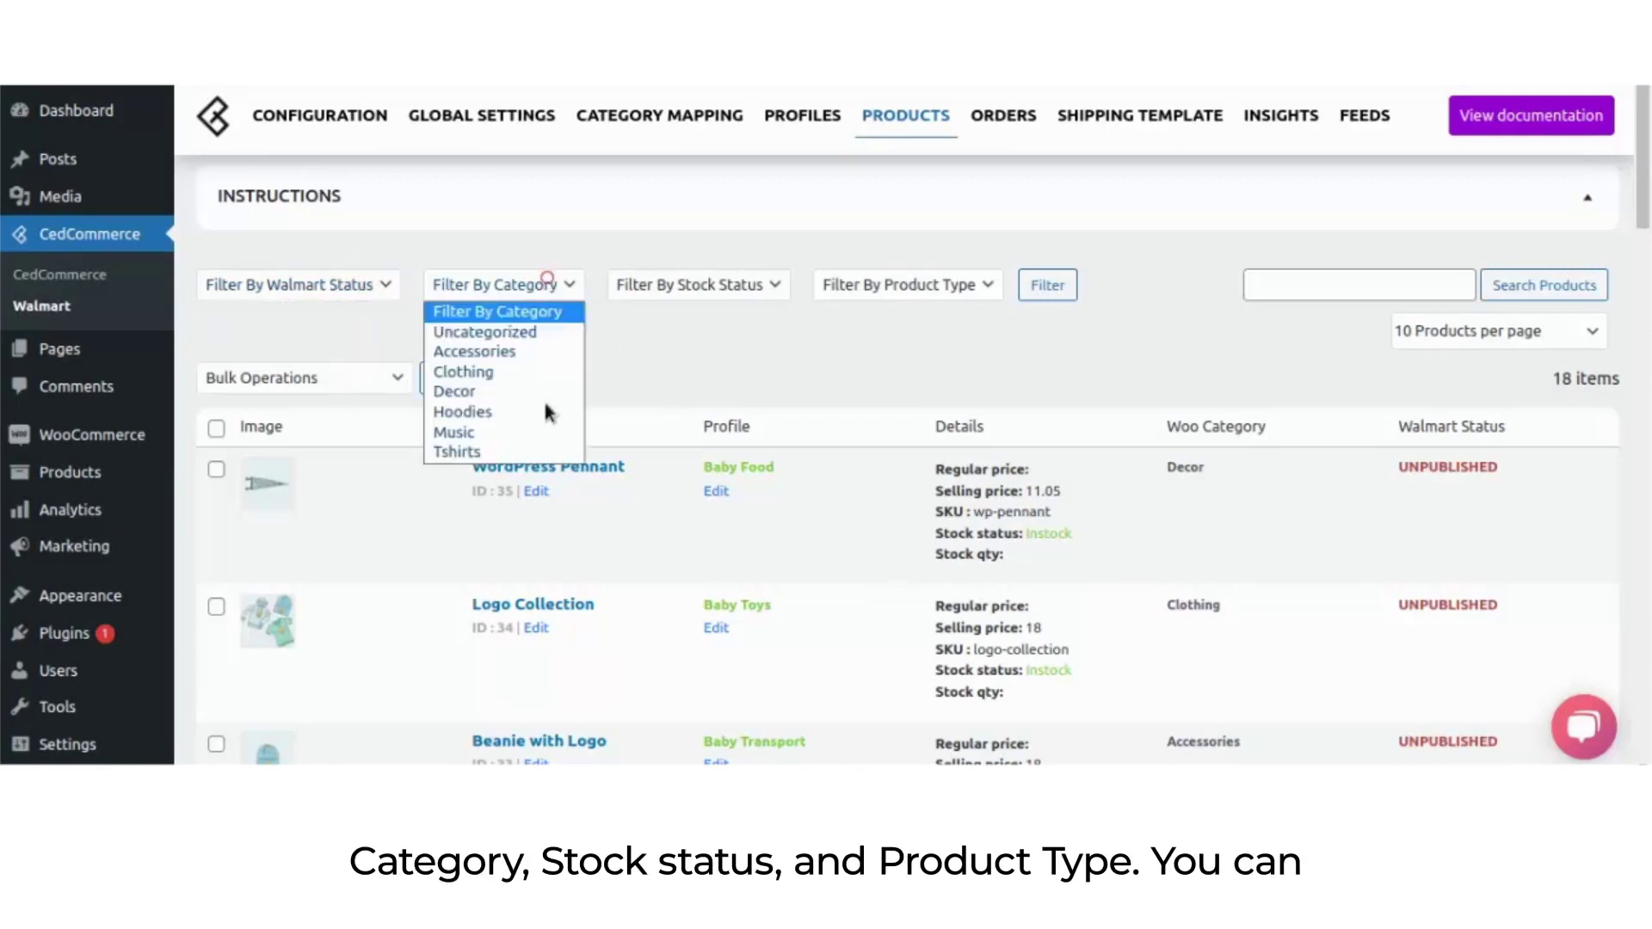
{"action": "left_click", "coordinate": [740, 337]}
{"action": "left_click", "coordinate": [739, 297]}
{"action": "left_click", "coordinate": [840, 342]}
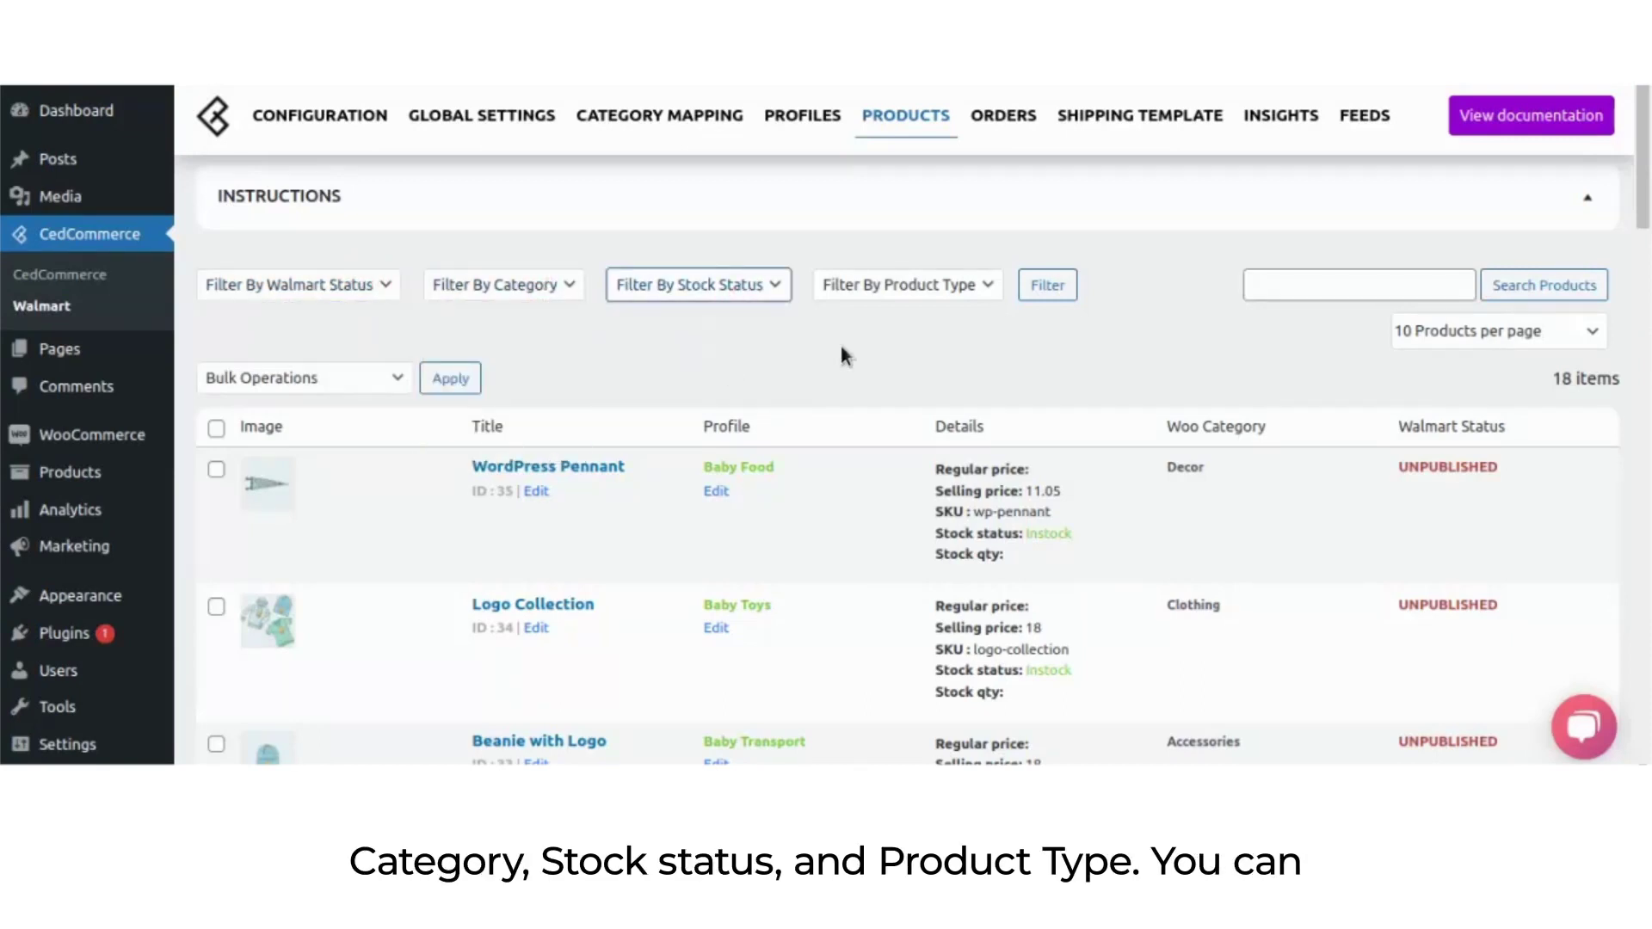
{"action": "left_click", "coordinate": [878, 302]}
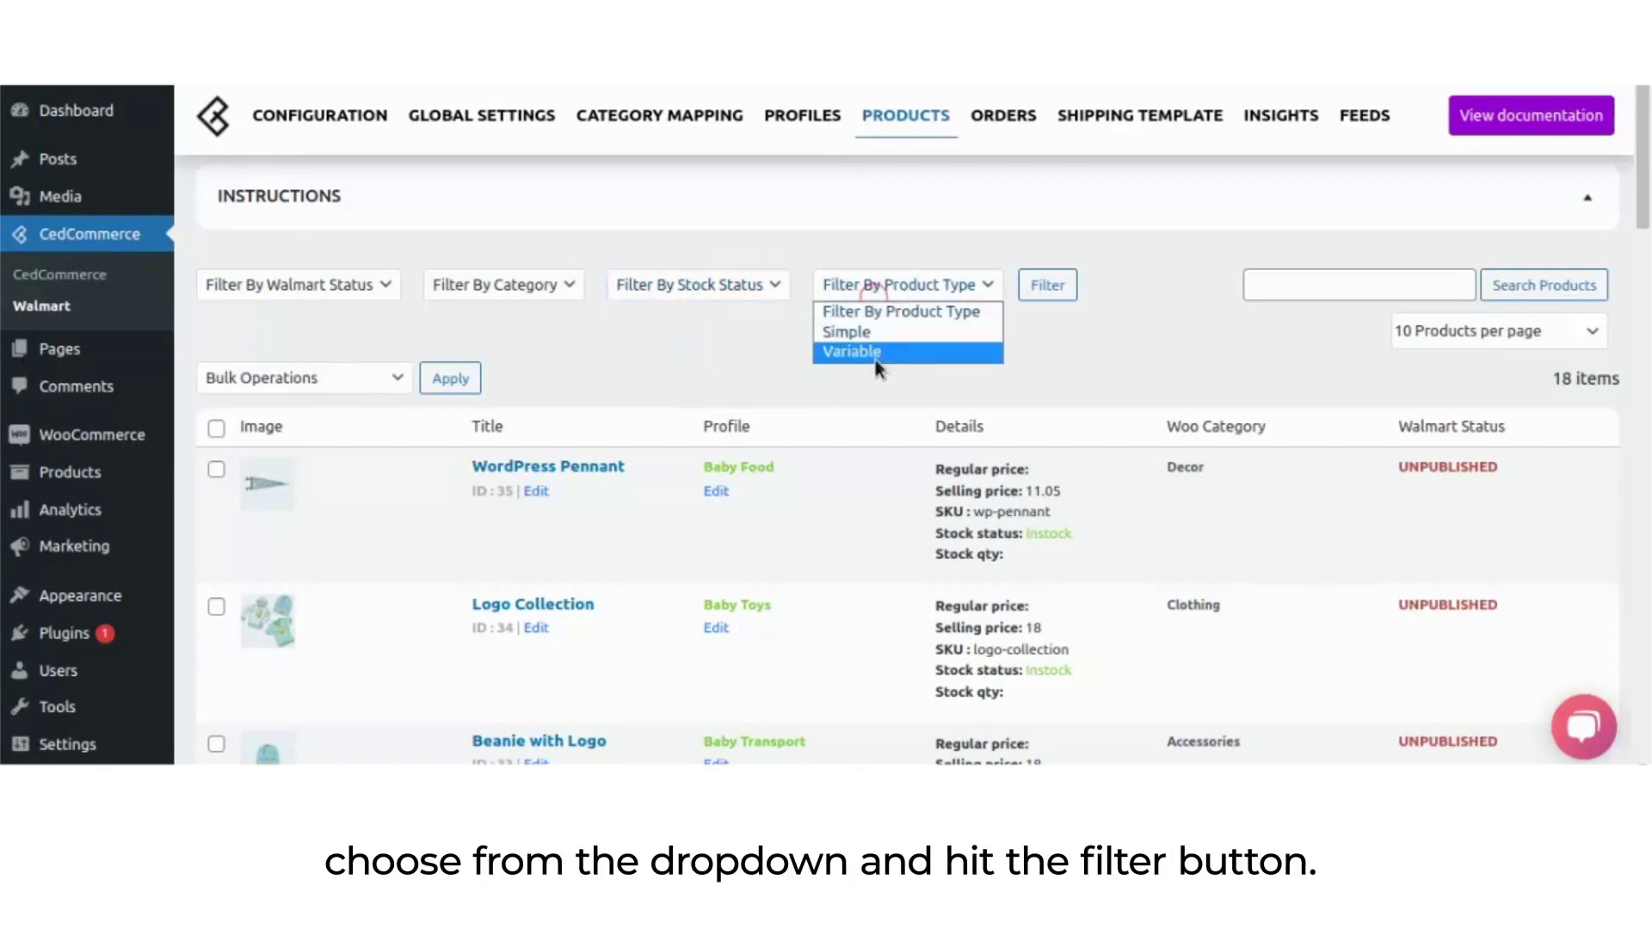
{"action": "left_click", "coordinate": [742, 336]}
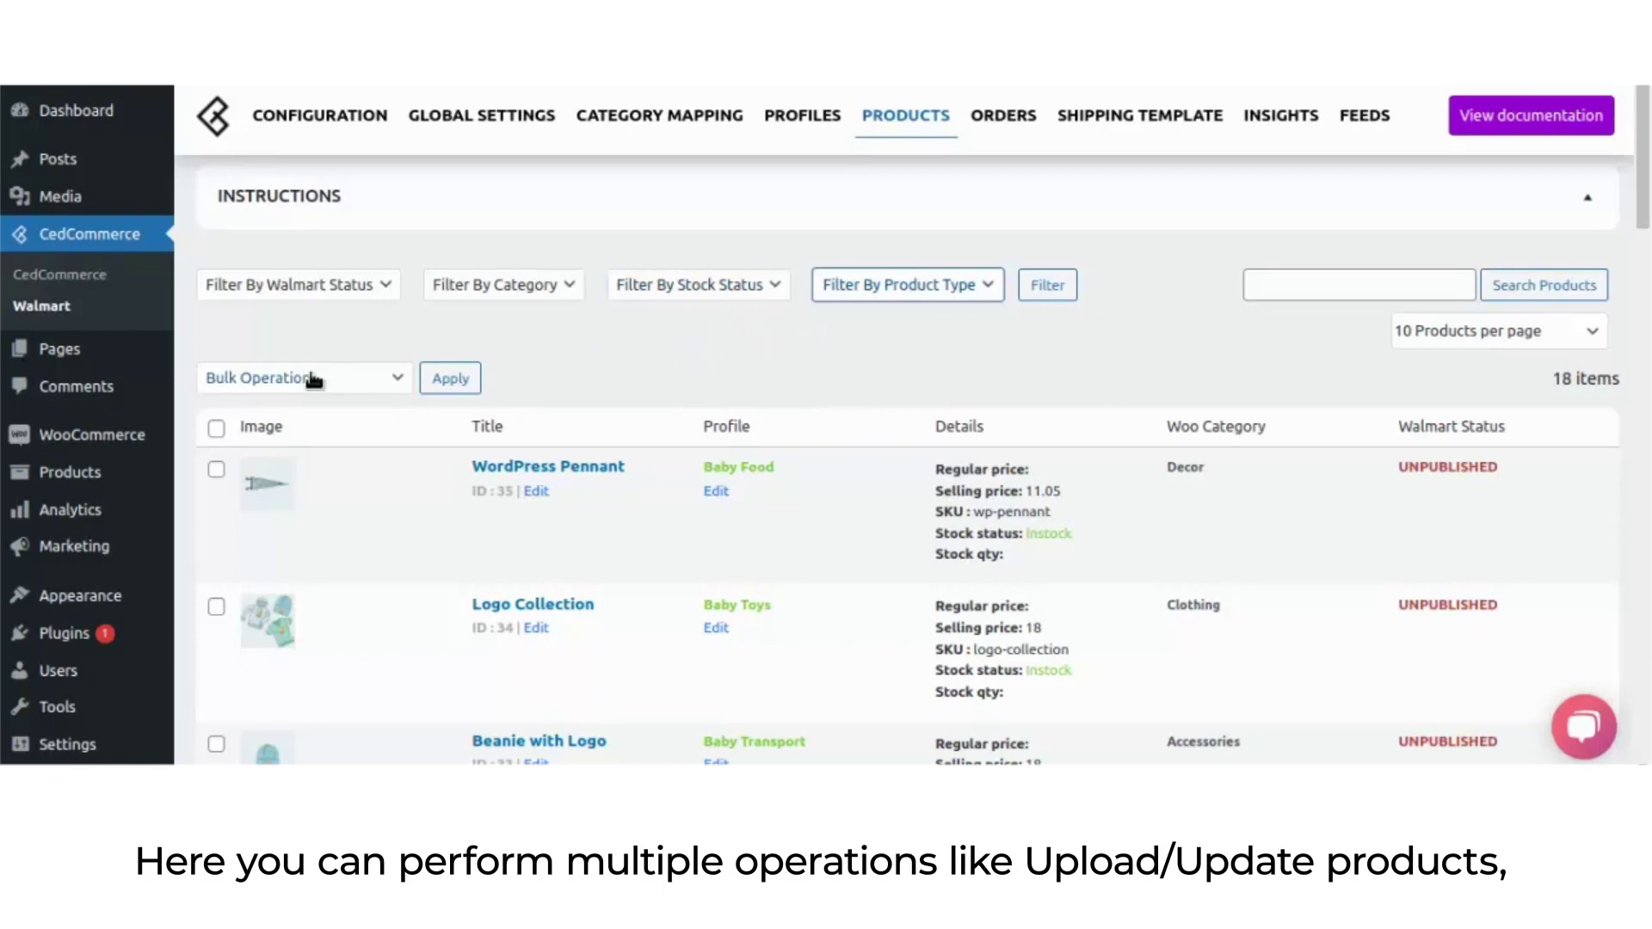
Set the bulk operation for the products to Upload / Update, Upload As WFS and Update Price in turn, without applying any
{"action": "left_click", "coordinate": [295, 311]}
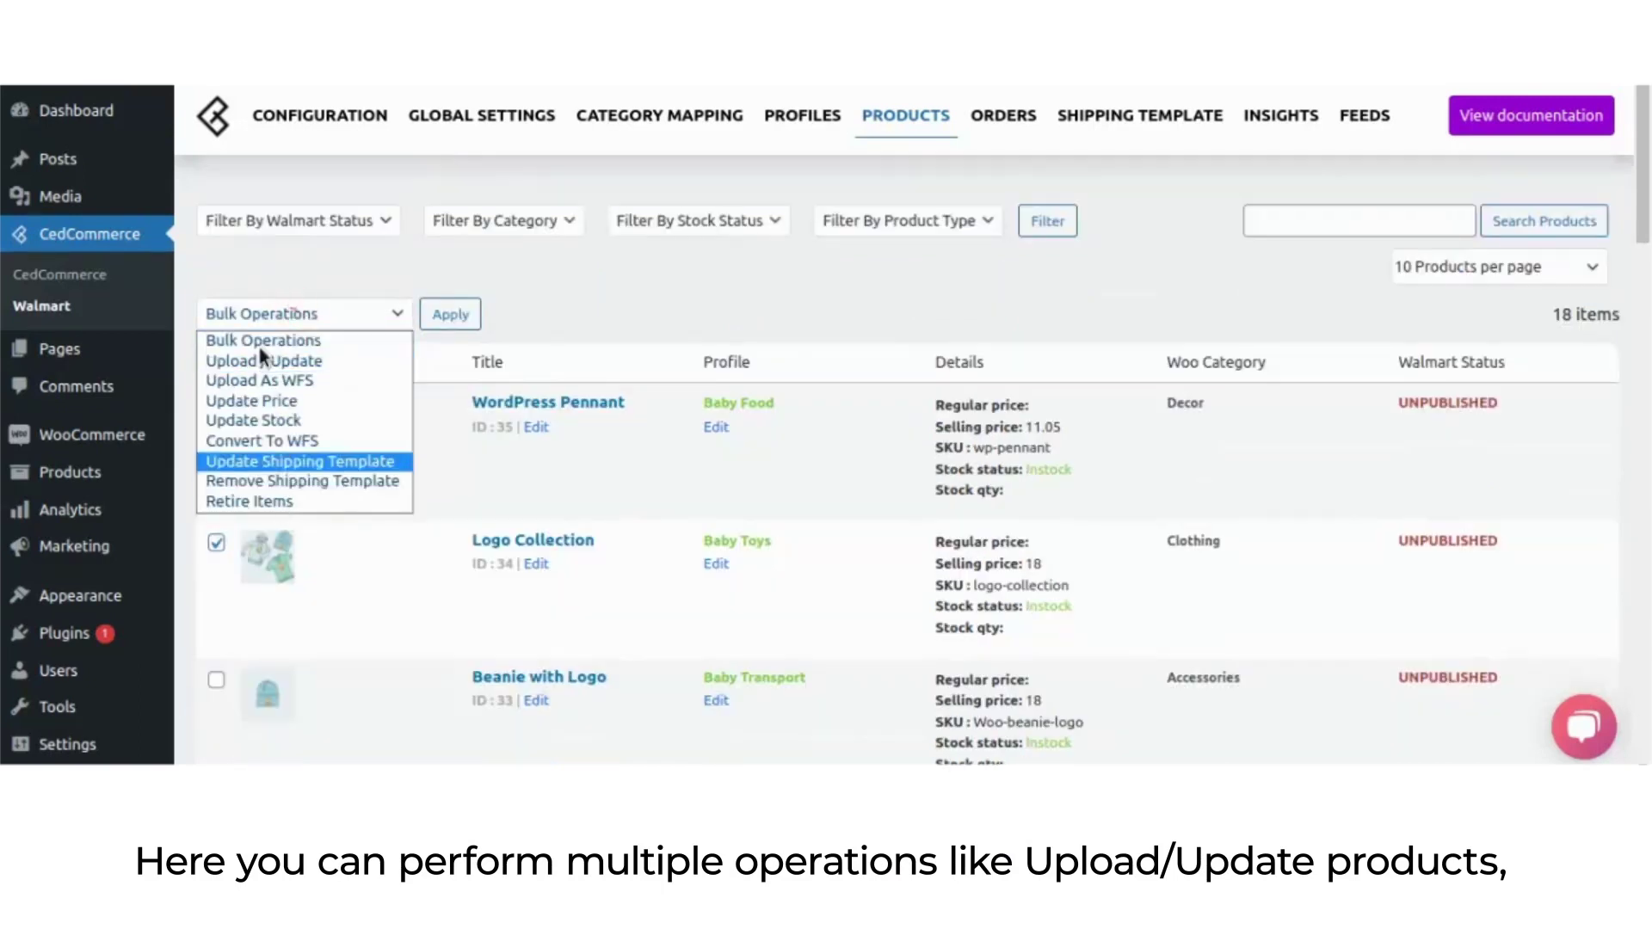
{"action": "left_click", "coordinate": [274, 362]}
{"action": "left_click", "coordinate": [347, 314]}
{"action": "left_click", "coordinate": [267, 379]}
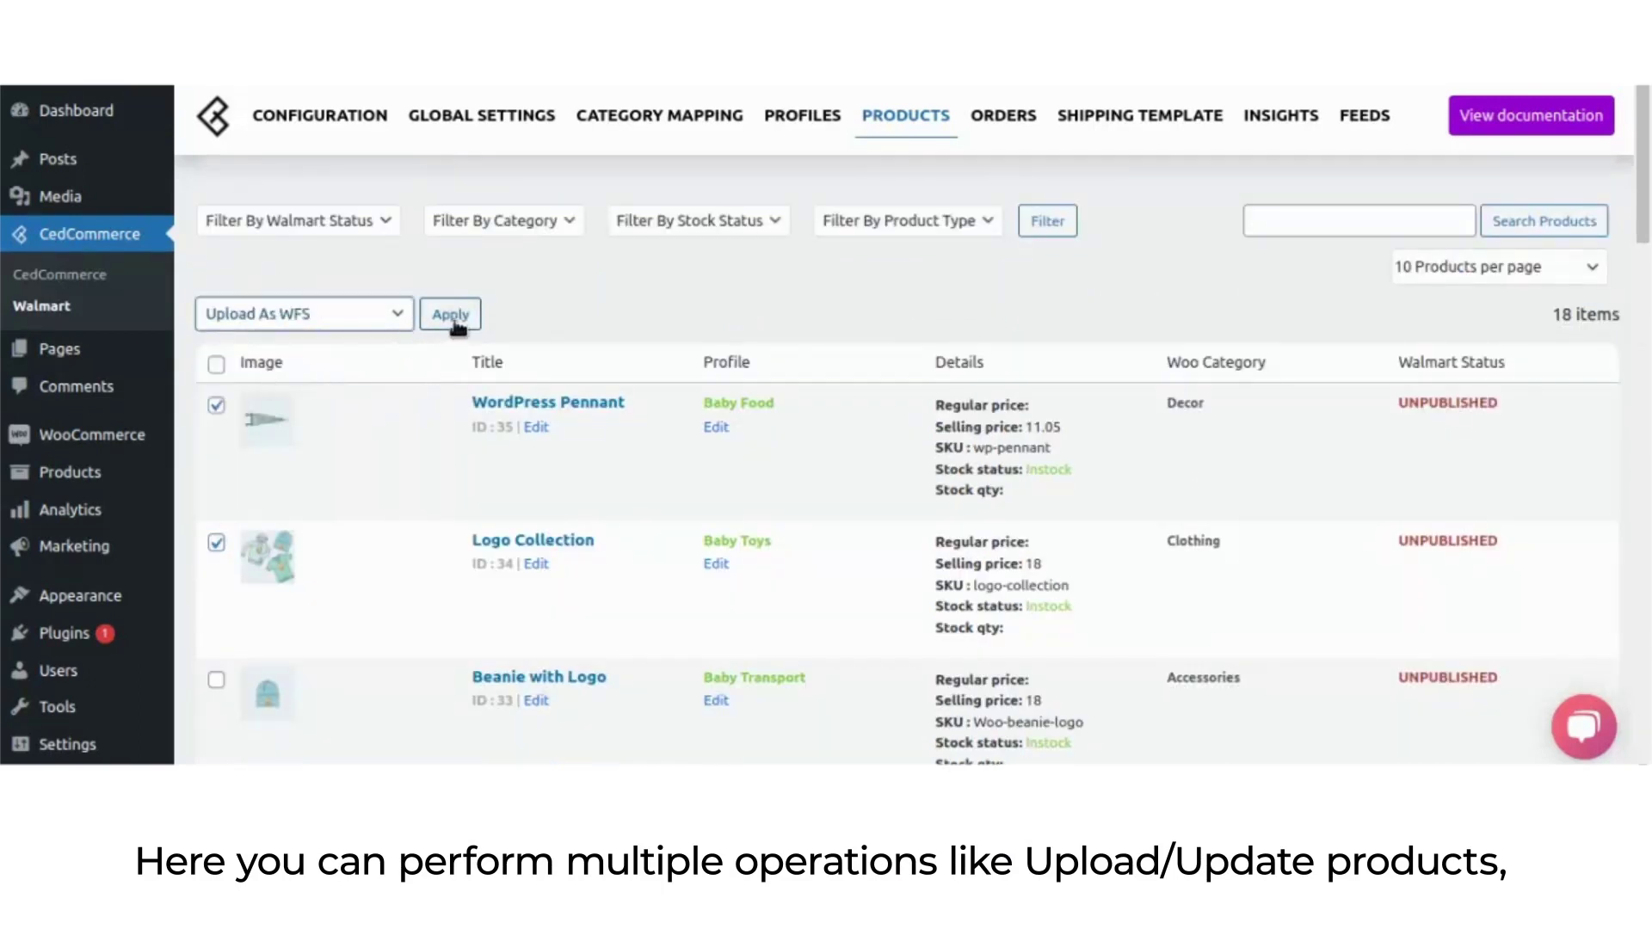
{"action": "left_click", "coordinate": [334, 320]}
{"action": "left_click", "coordinate": [274, 403]}
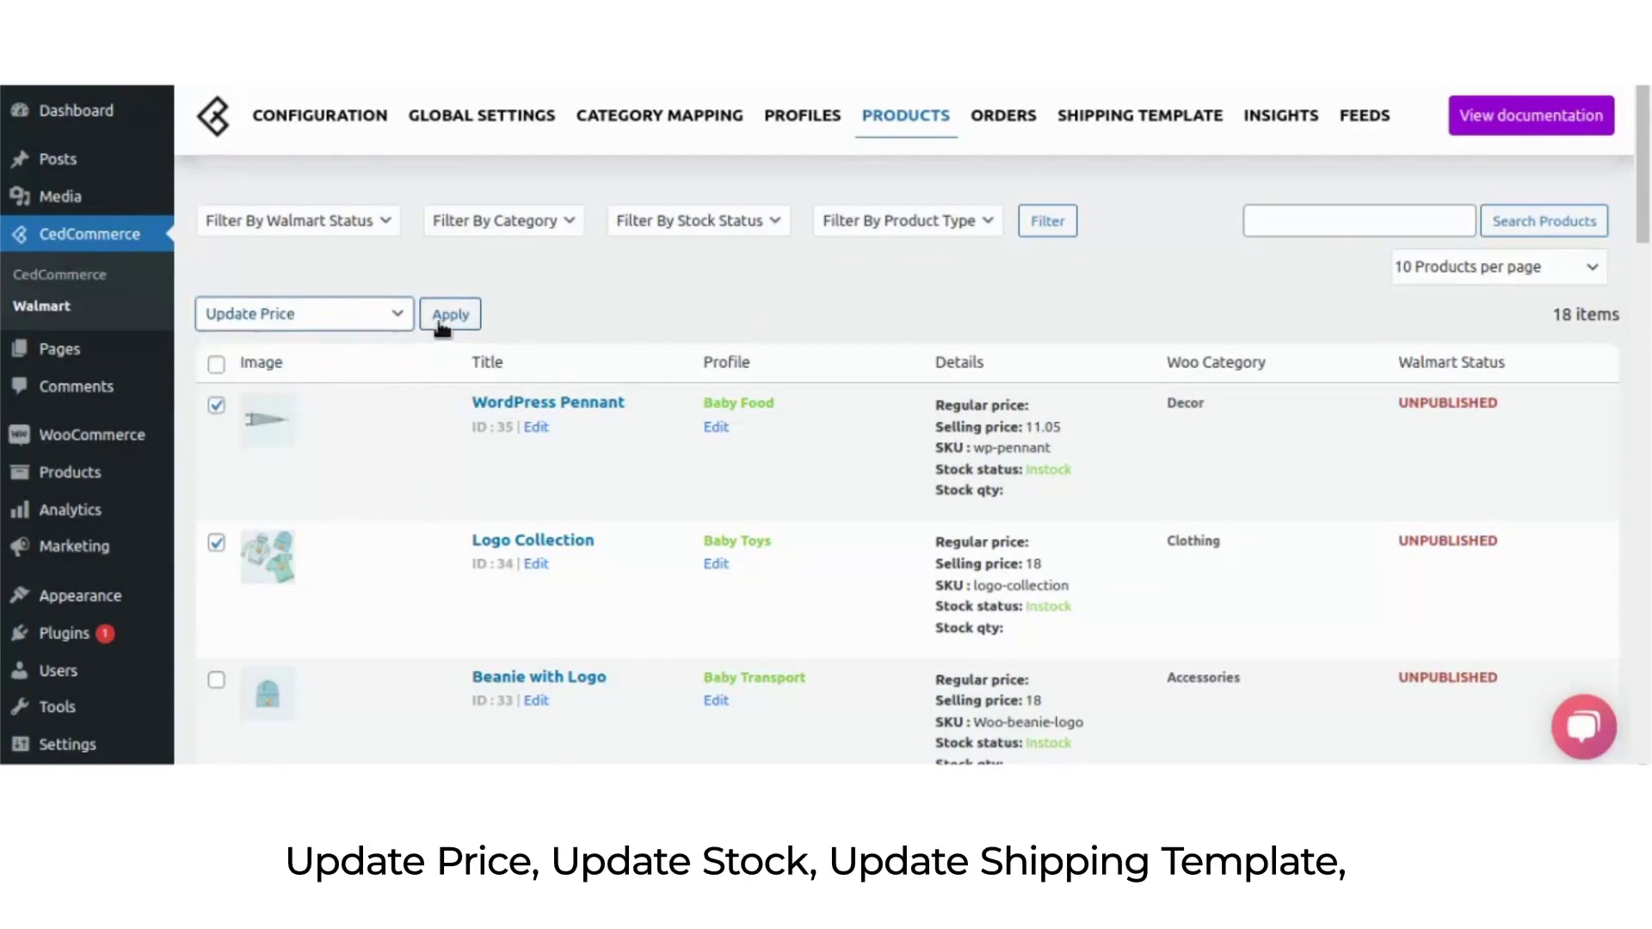
Switch the bulk operation to Convert To WFS and Update Shipping Template without applying them, and review the available operations again
{"action": "left_click", "coordinate": [330, 317]}
{"action": "left_click", "coordinate": [292, 402]}
{"action": "left_click", "coordinate": [338, 319]}
{"action": "left_click", "coordinate": [300, 439]}
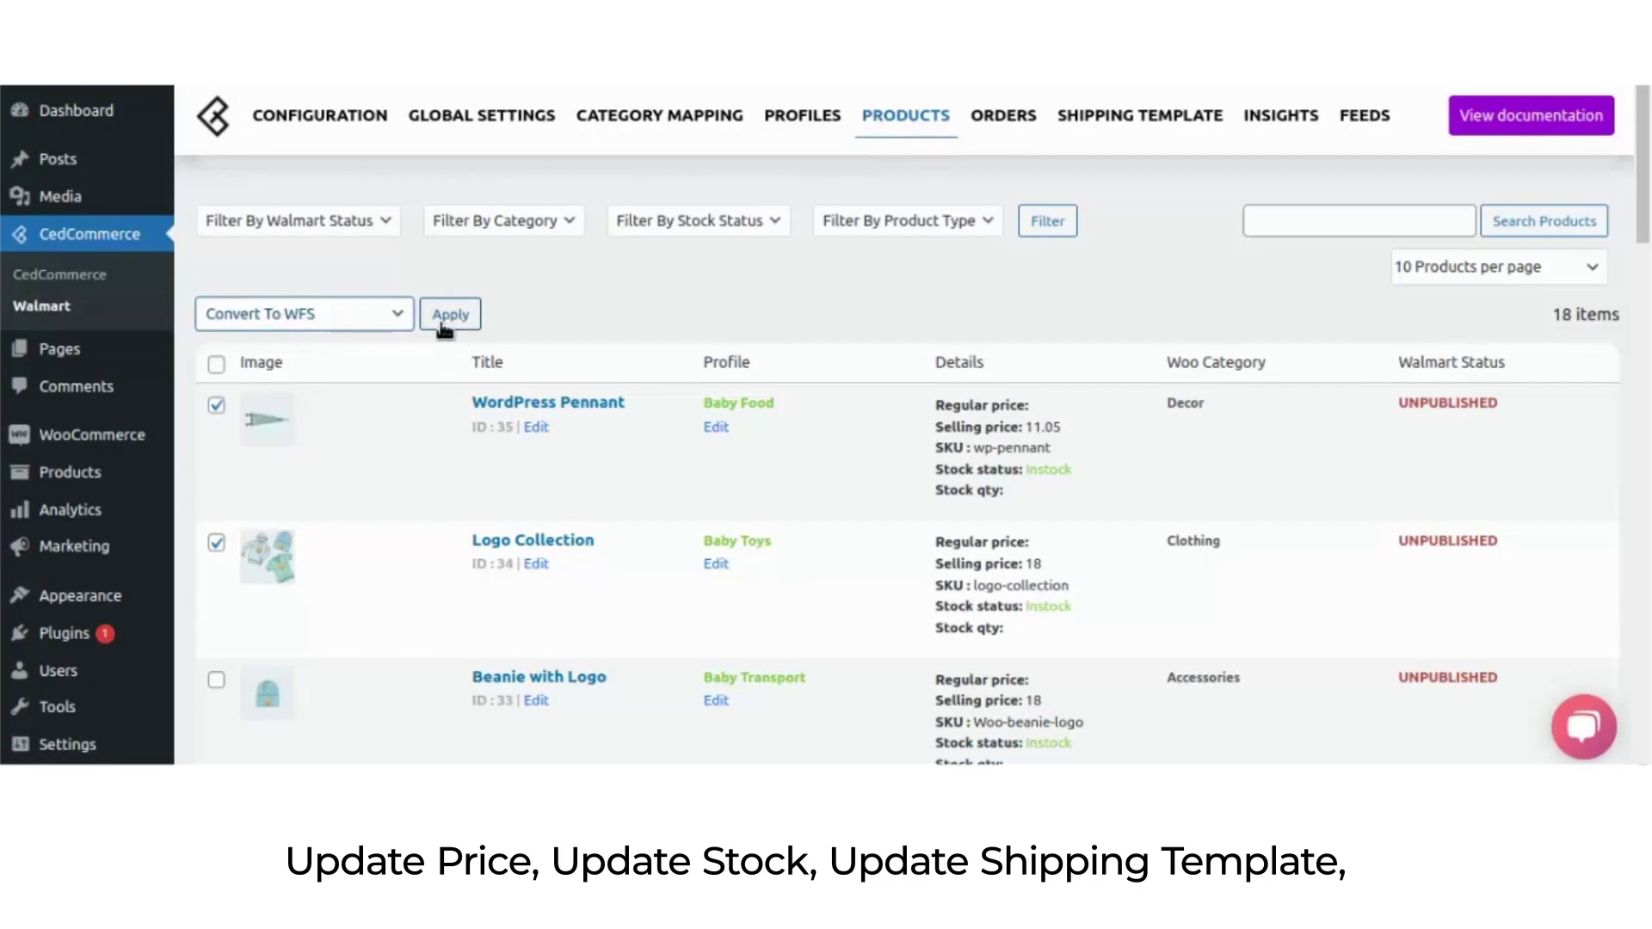
{"action": "left_click", "coordinate": [348, 318]}
{"action": "left_click", "coordinate": [333, 458]}
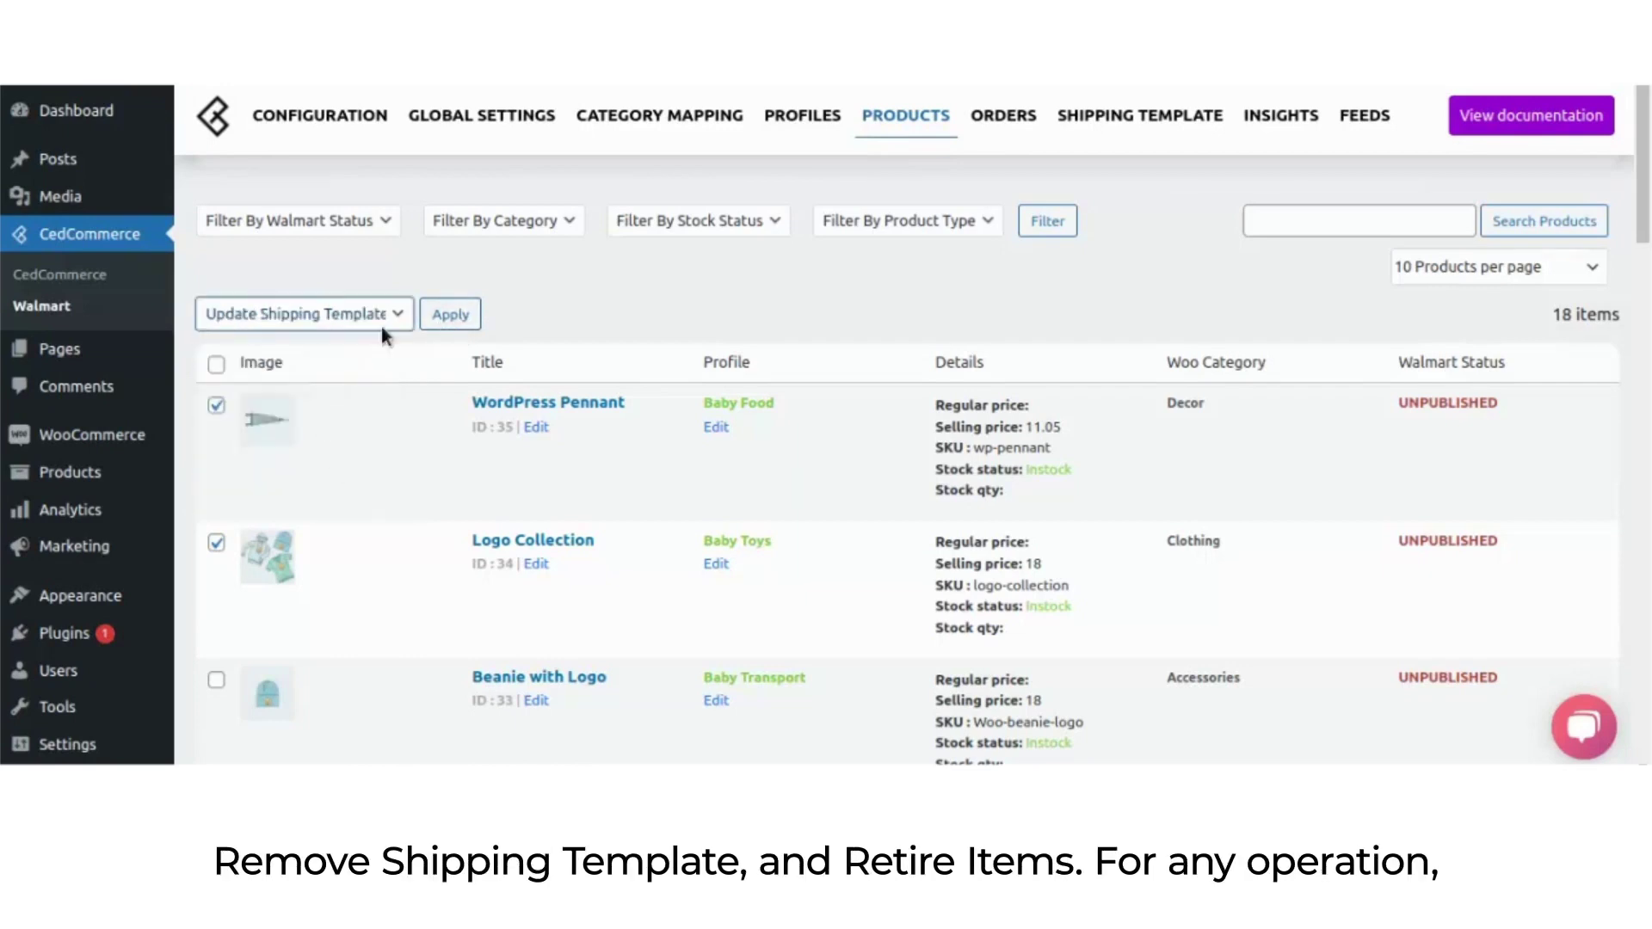
{"action": "left_click", "coordinate": [335, 315]}
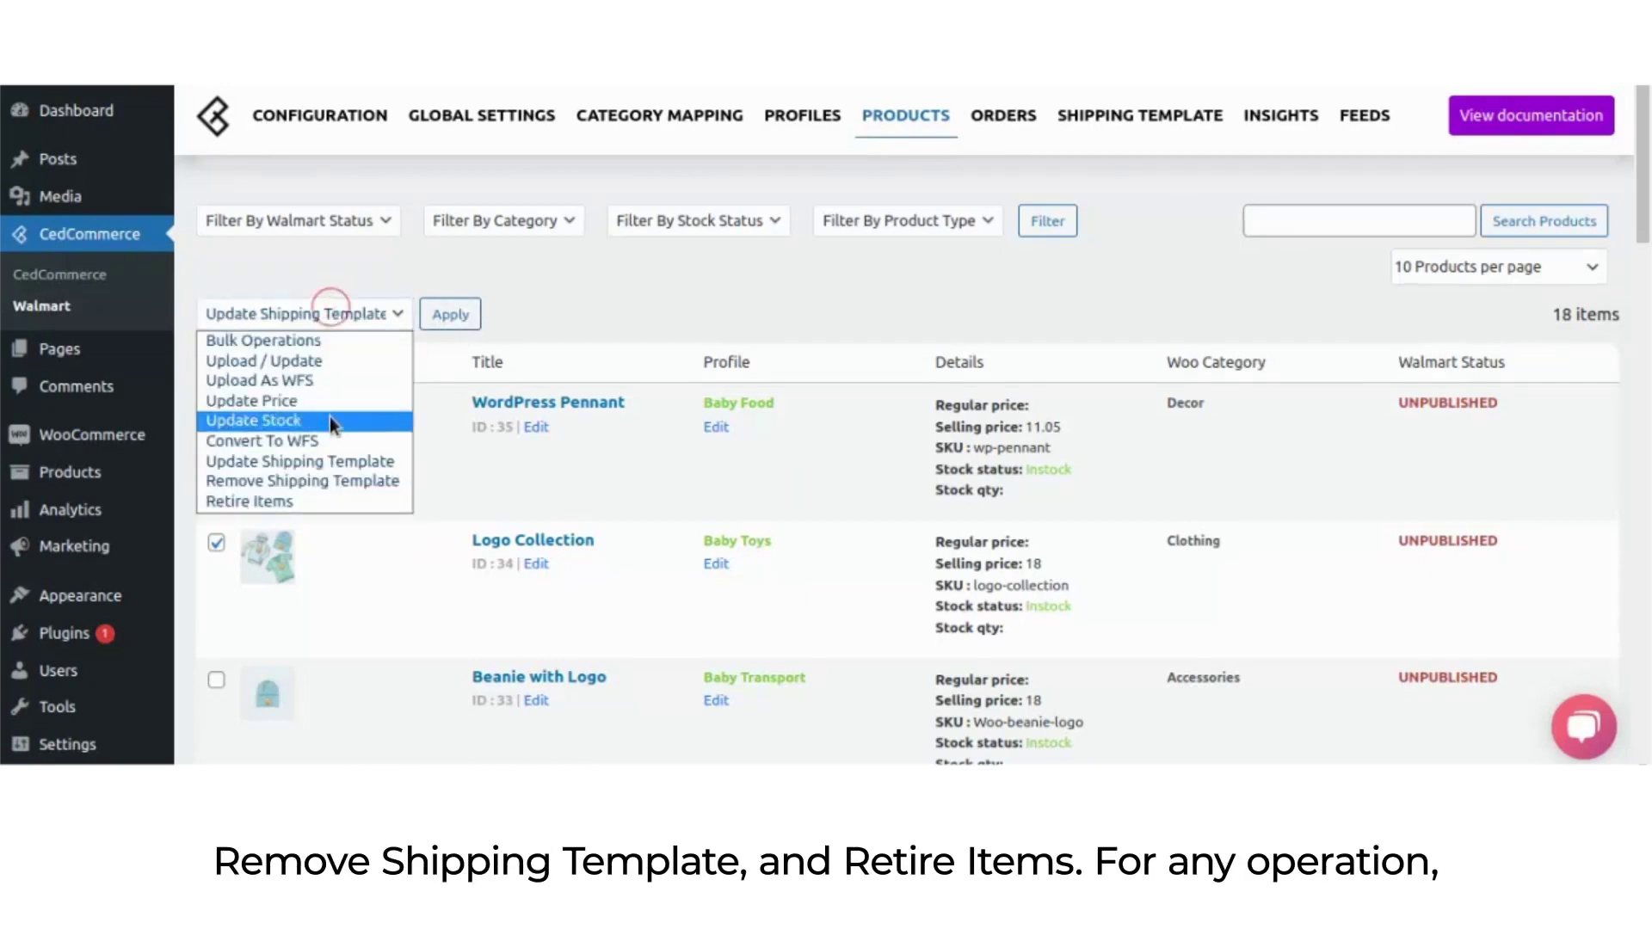
{"action": "left_click", "coordinate": [560, 269]}
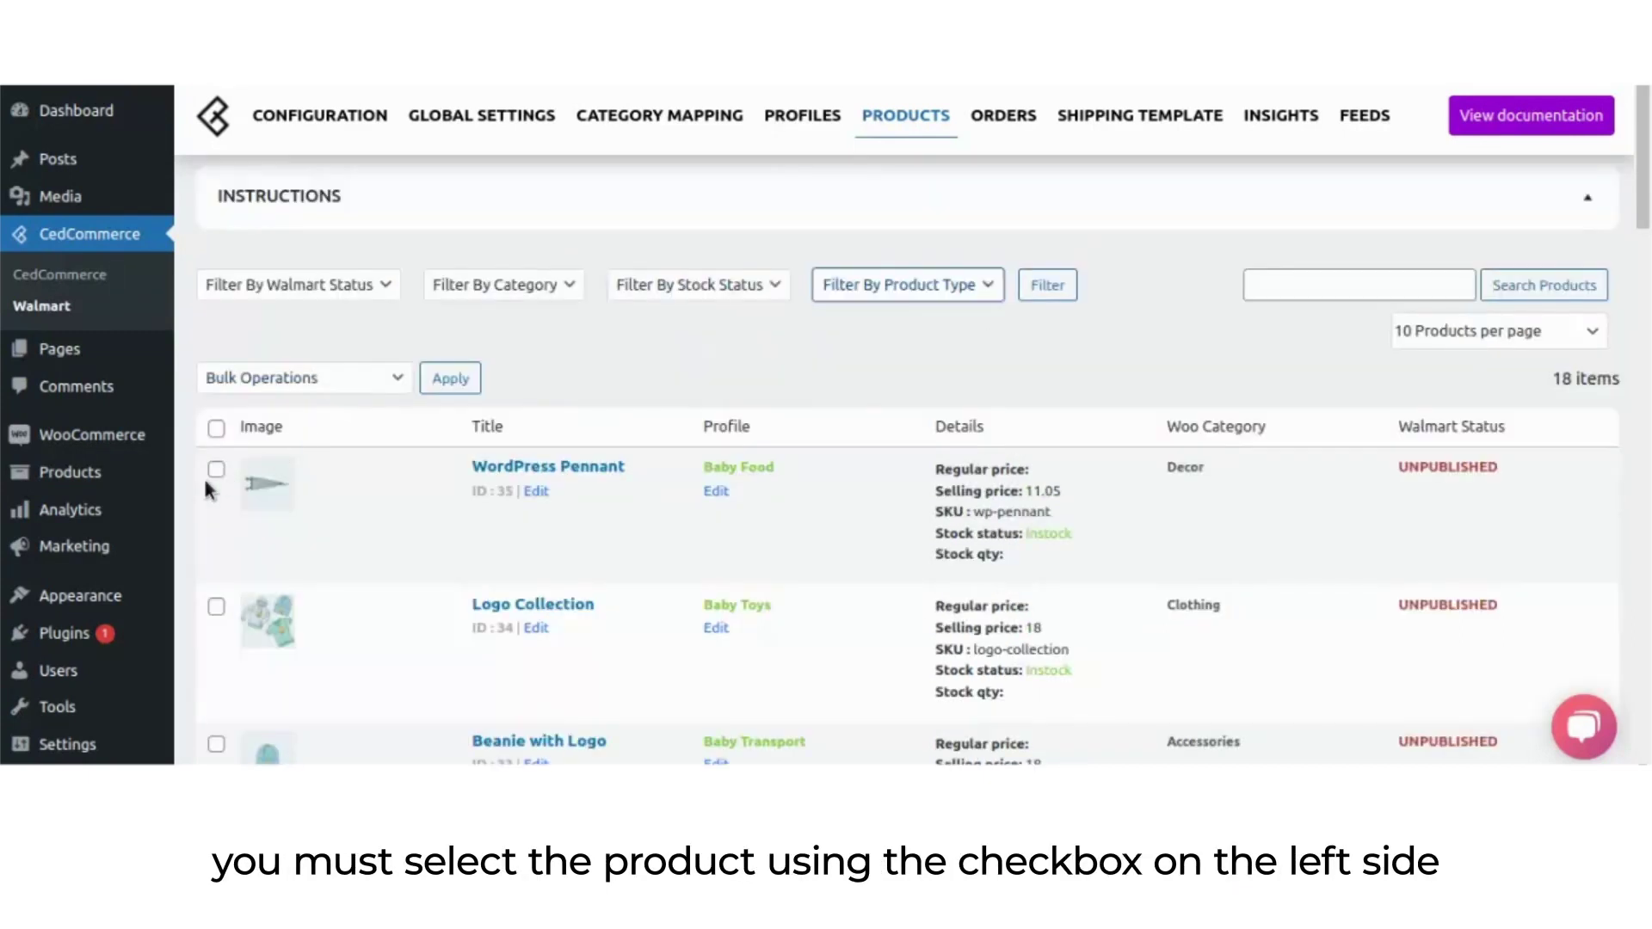
Select the products WordPress Pennant, Logo Collection and Beanie with Logo in the list
{"action": "left_click", "coordinate": [215, 470]}
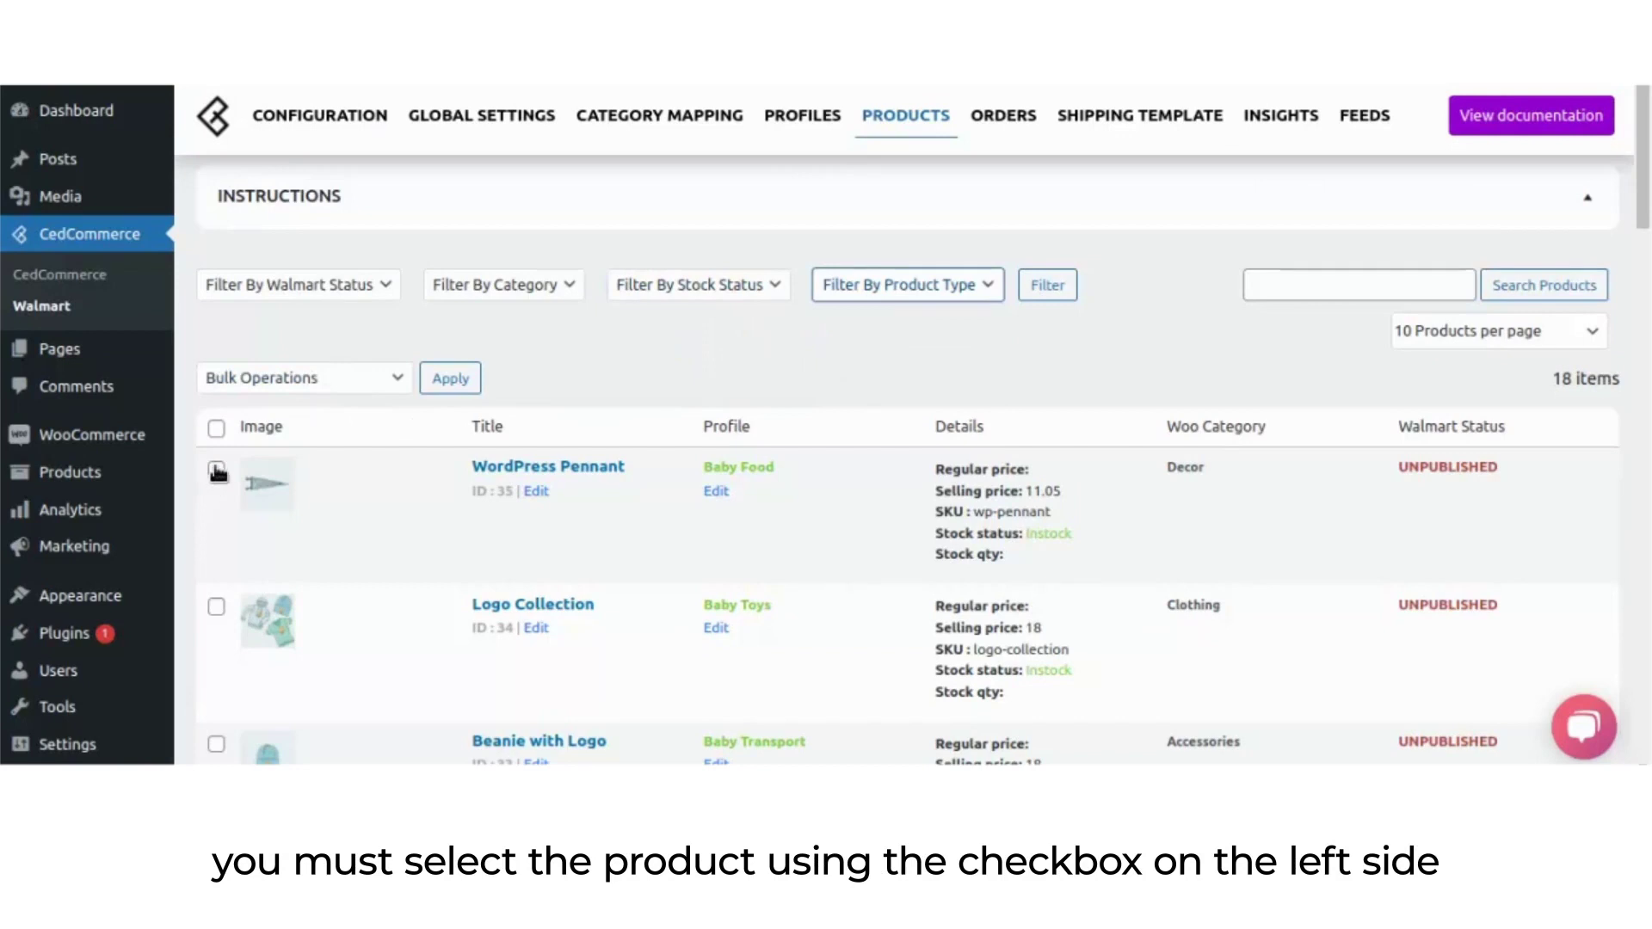
{"action": "left_click", "coordinate": [216, 606]}
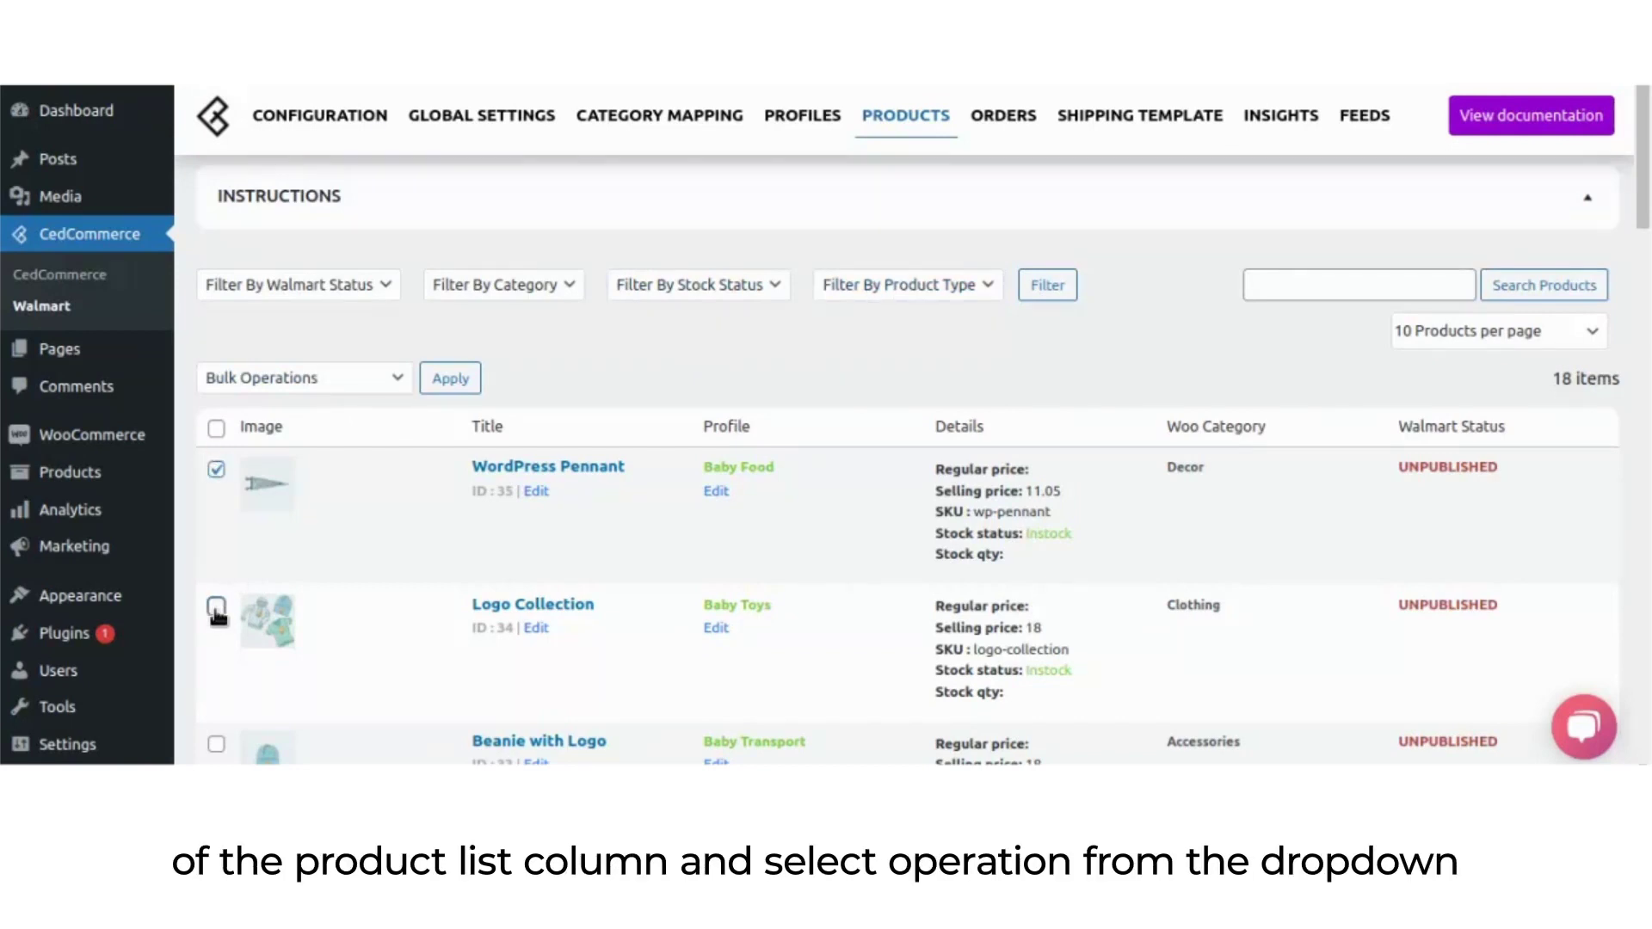
{"action": "left_click", "coordinate": [216, 743]}
{"action": "scroll", "coordinate": [497, 584], "scroll_direction": "down", "scroll_amount": 3}
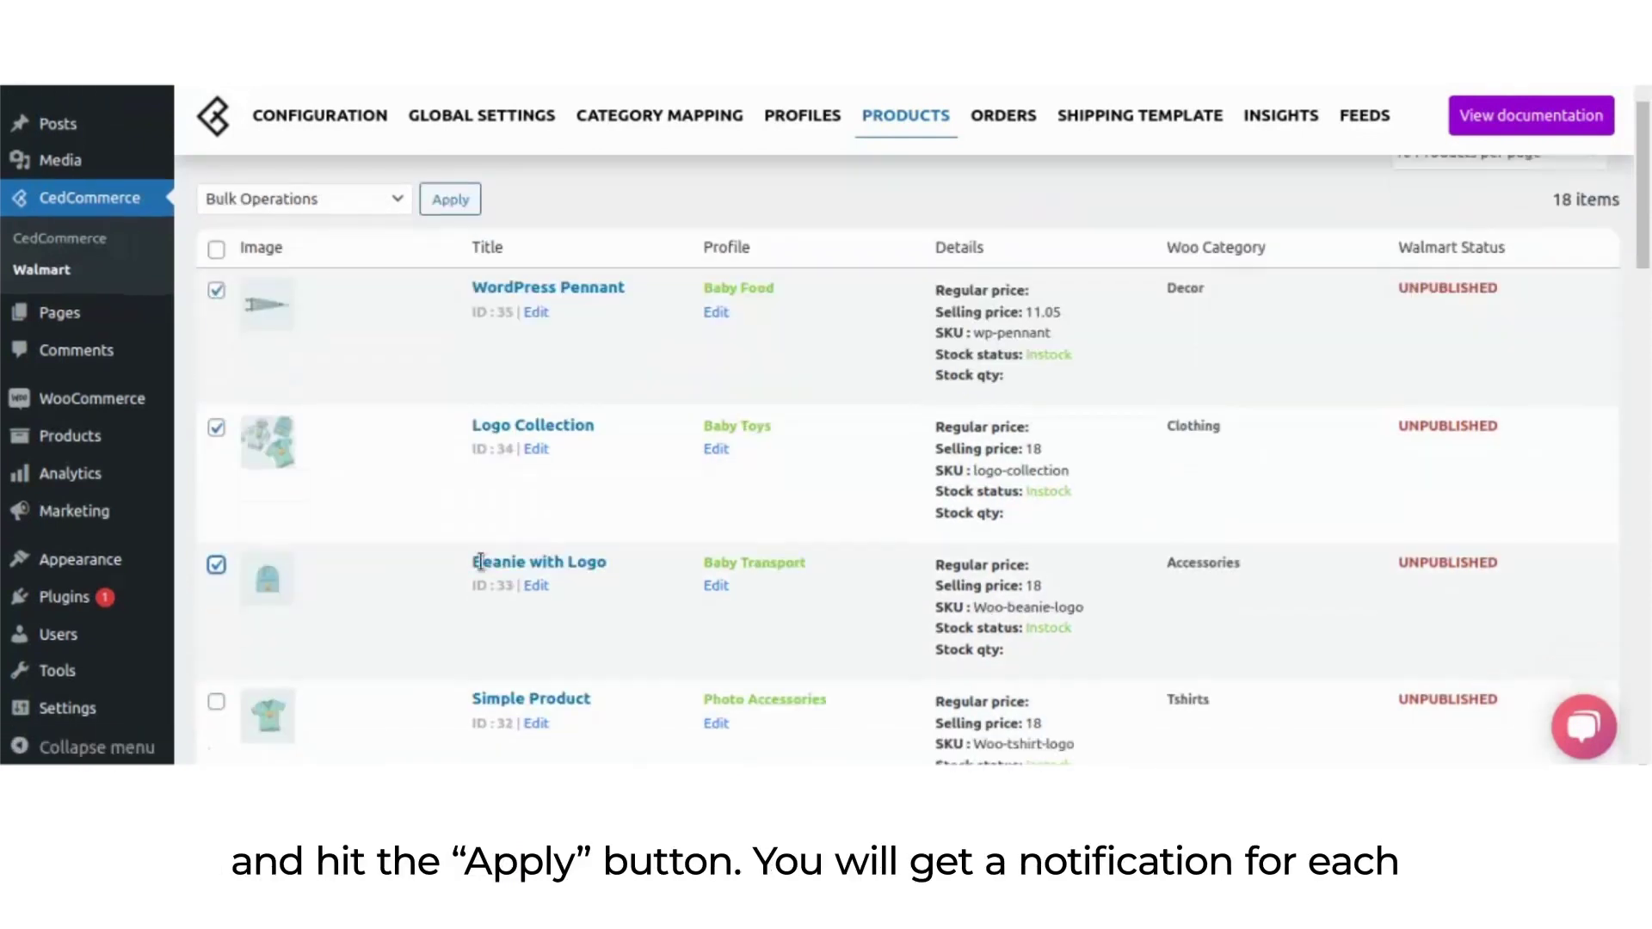
Select and deselect all the listed products at once, and select only WordPress Pennant and Logo Collection
{"action": "left_click", "coordinate": [216, 236]}
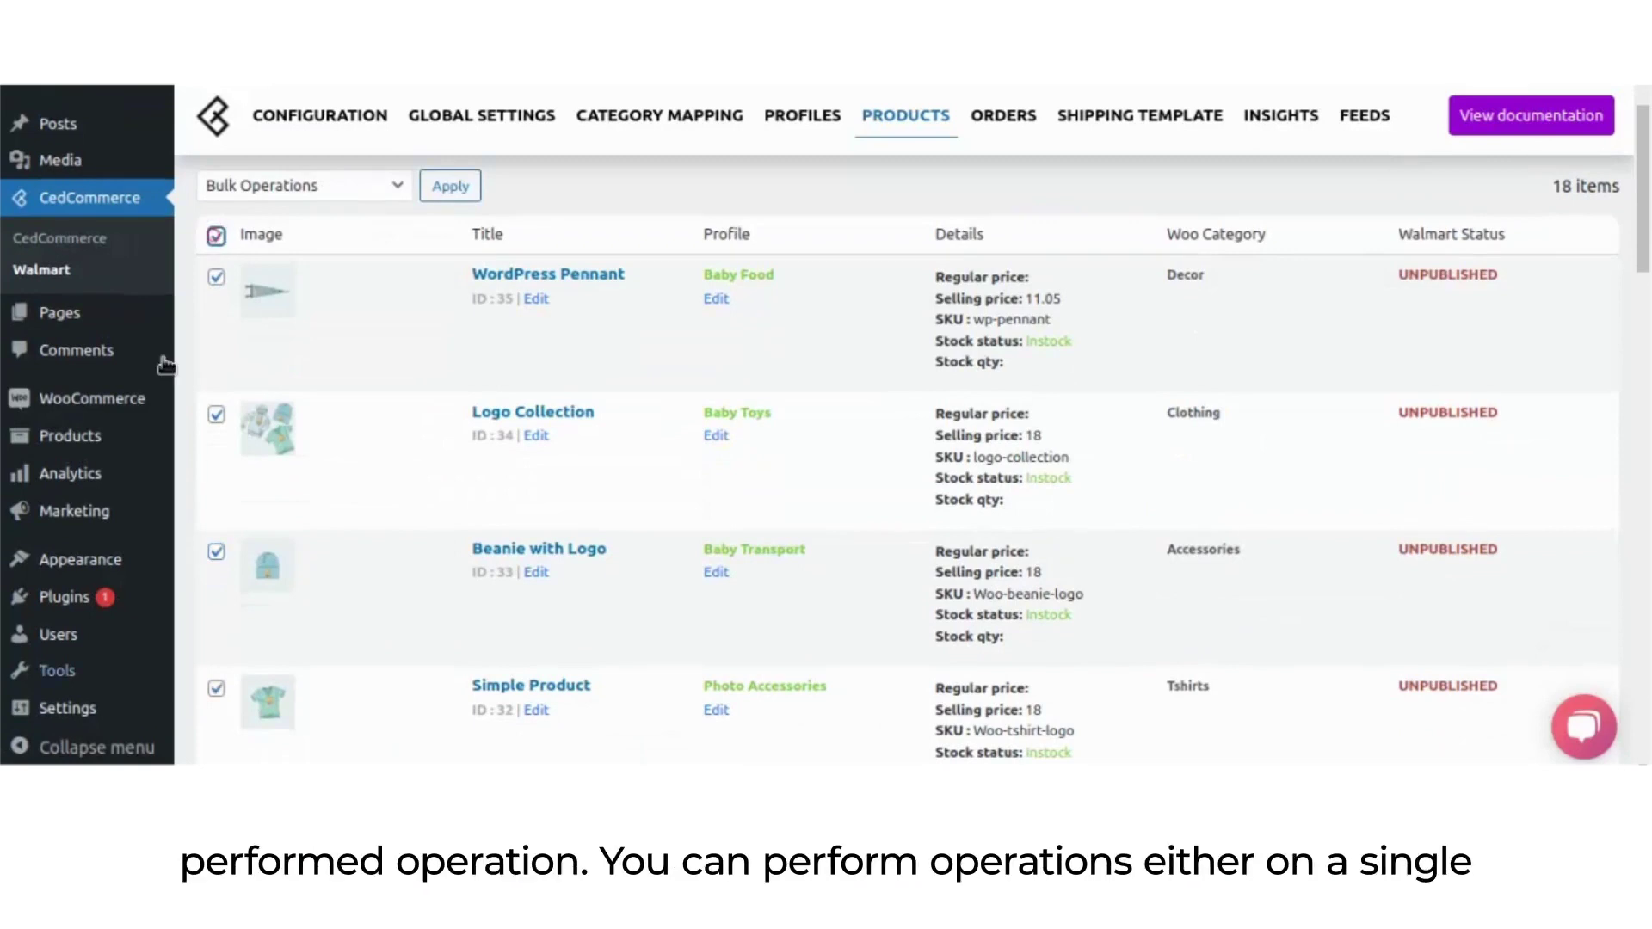
{"action": "left_click", "coordinate": [216, 236]}
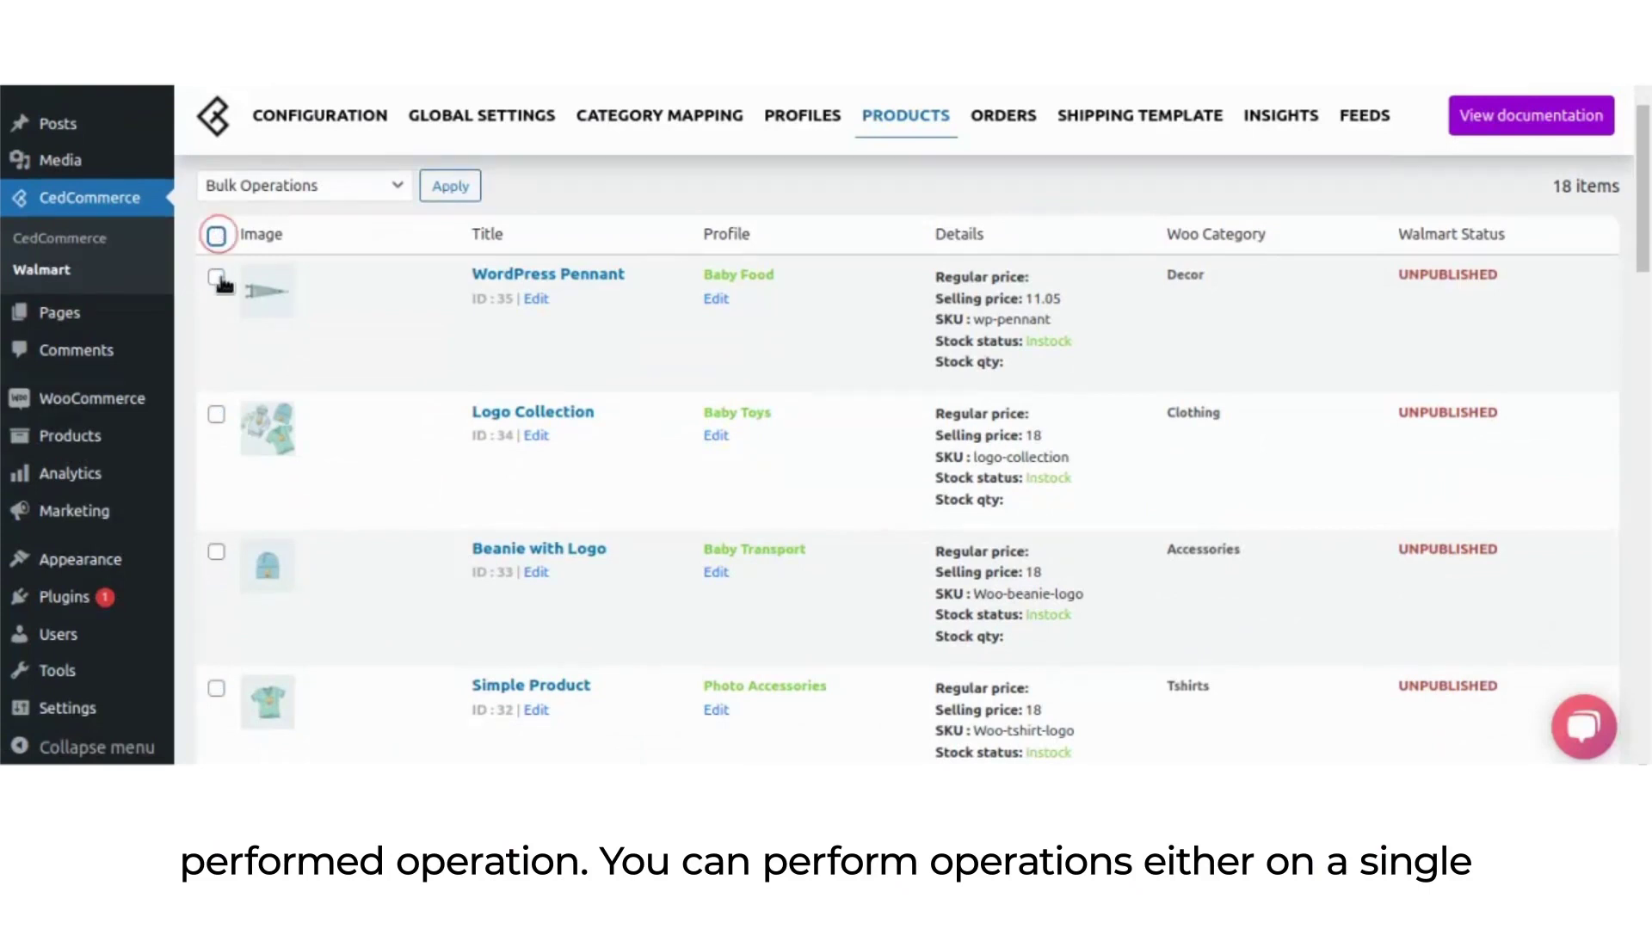
{"action": "left_click", "coordinate": [216, 277]}
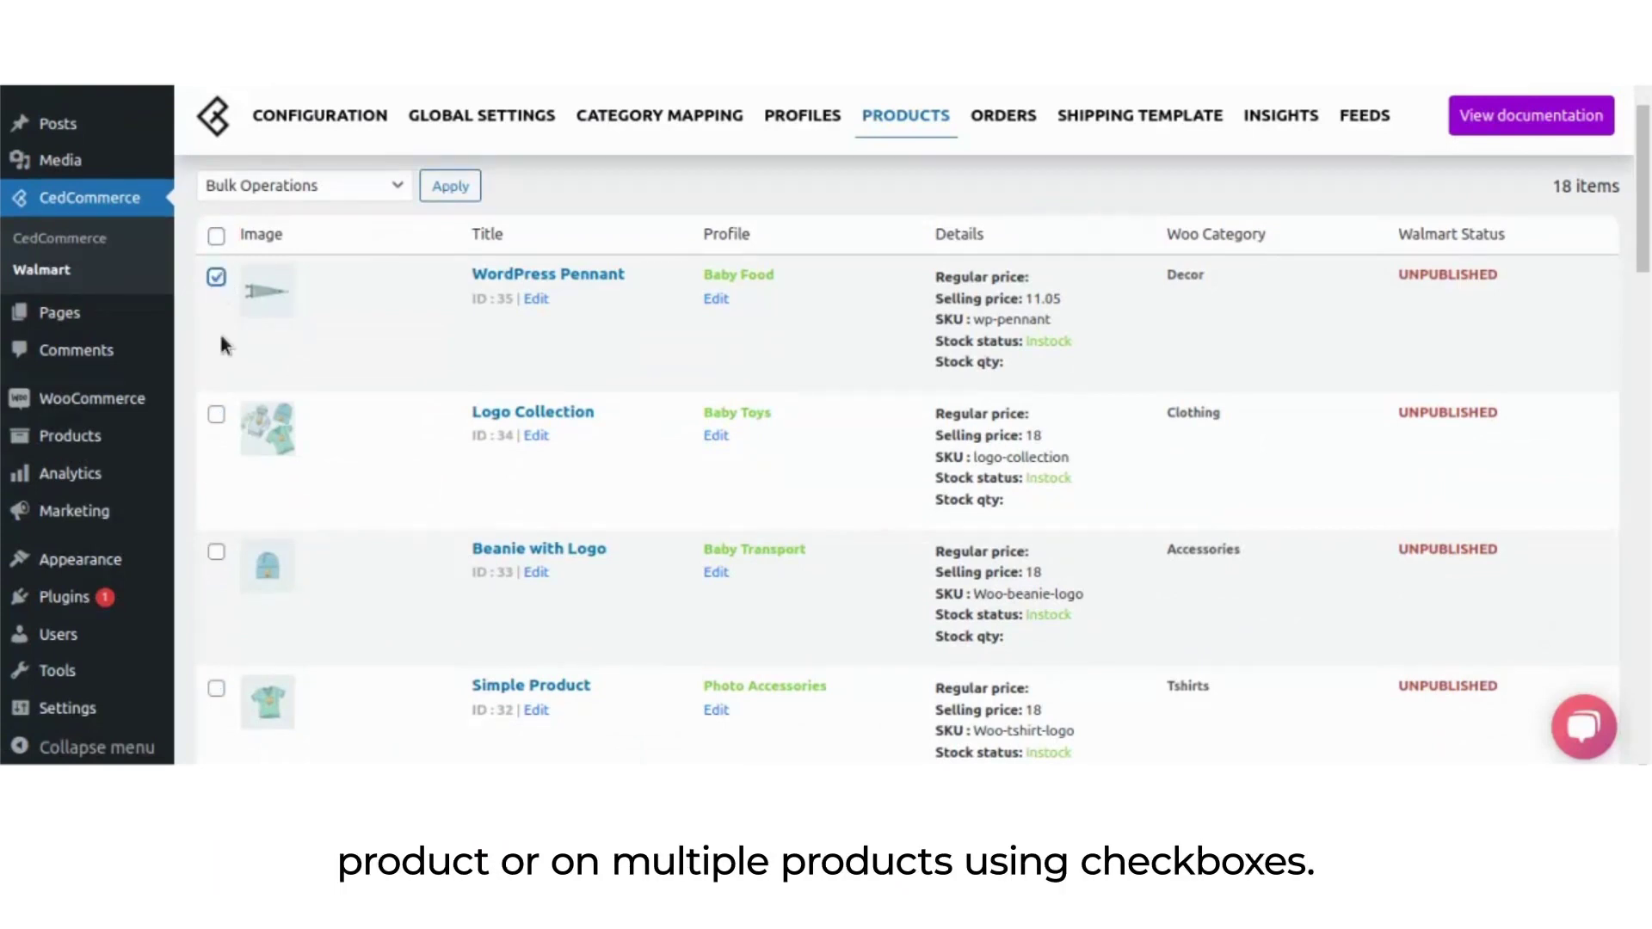
{"action": "left_click", "coordinate": [217, 416]}
Search the Walmart products for "cap" and review the products-per-page options
{"action": "scroll", "coordinate": [343, 415], "scroll_direction": "up", "scroll_amount": 3}
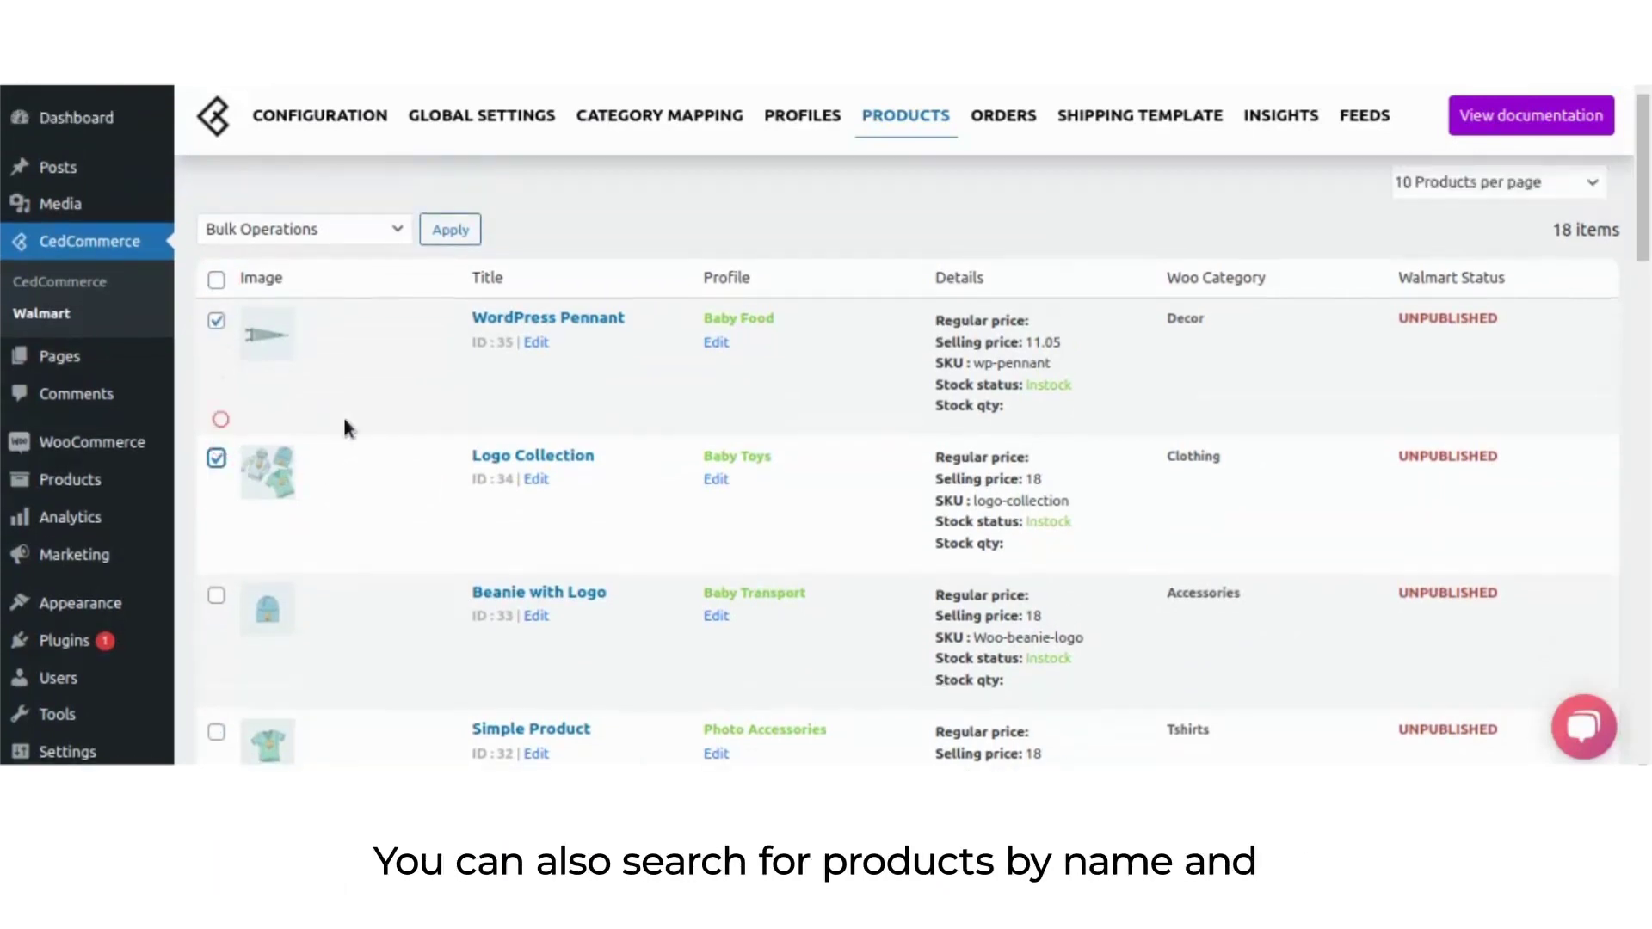
{"action": "left_click", "coordinate": [1312, 226]}
{"action": "left_click", "coordinate": [1362, 275]}
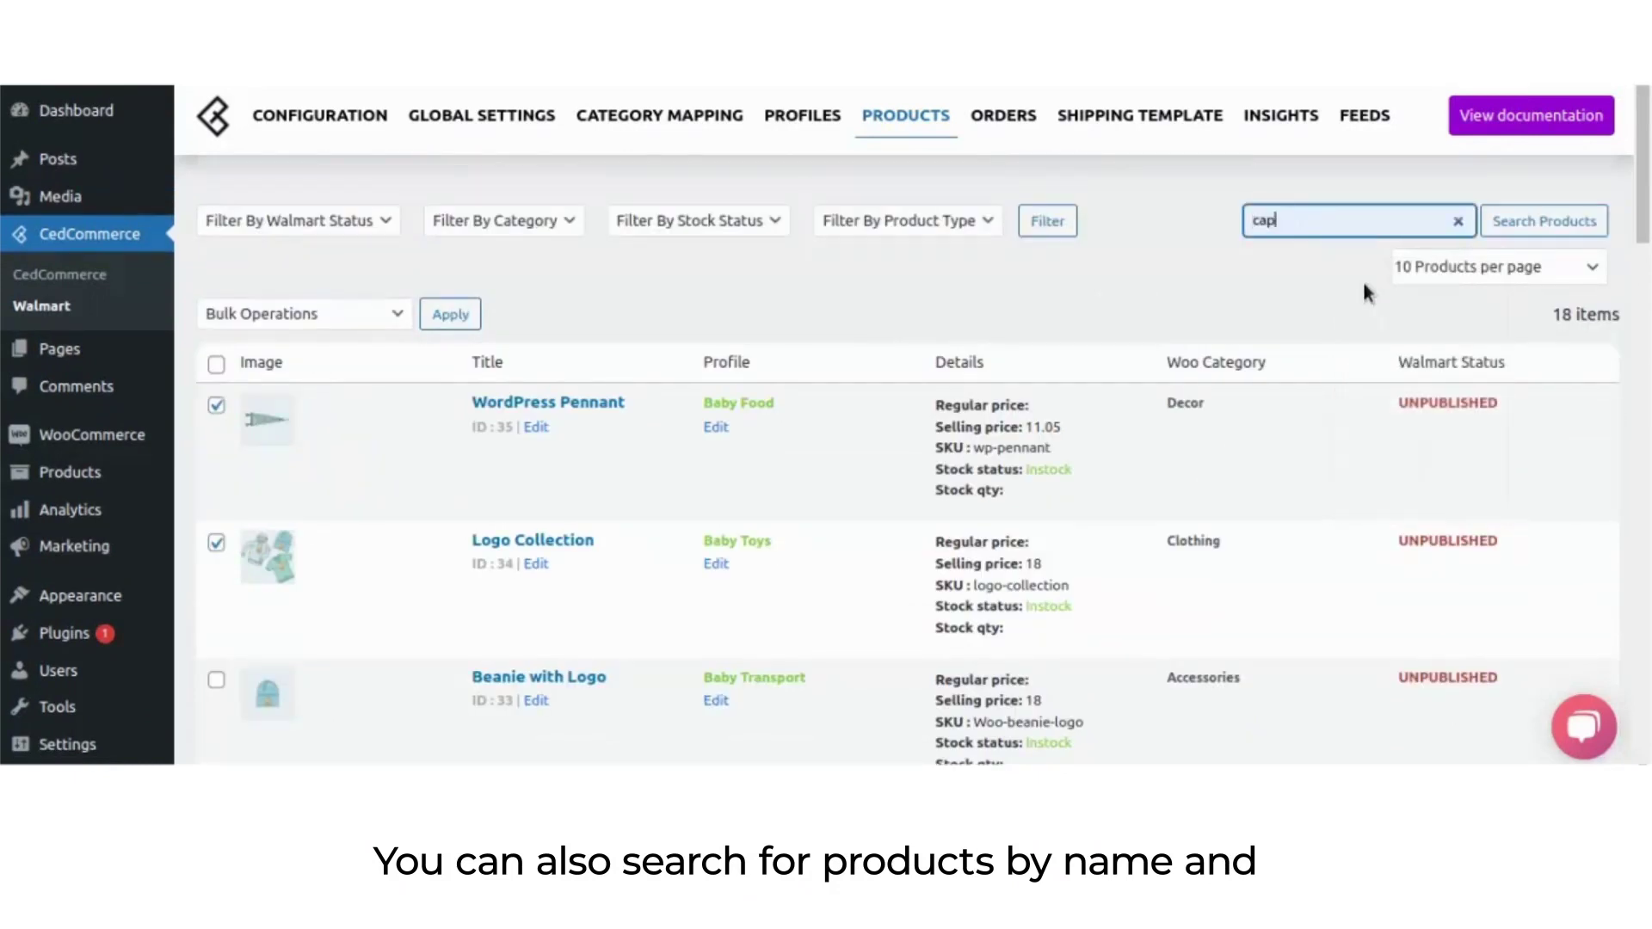
{"action": "left_click", "coordinate": [1538, 222]}
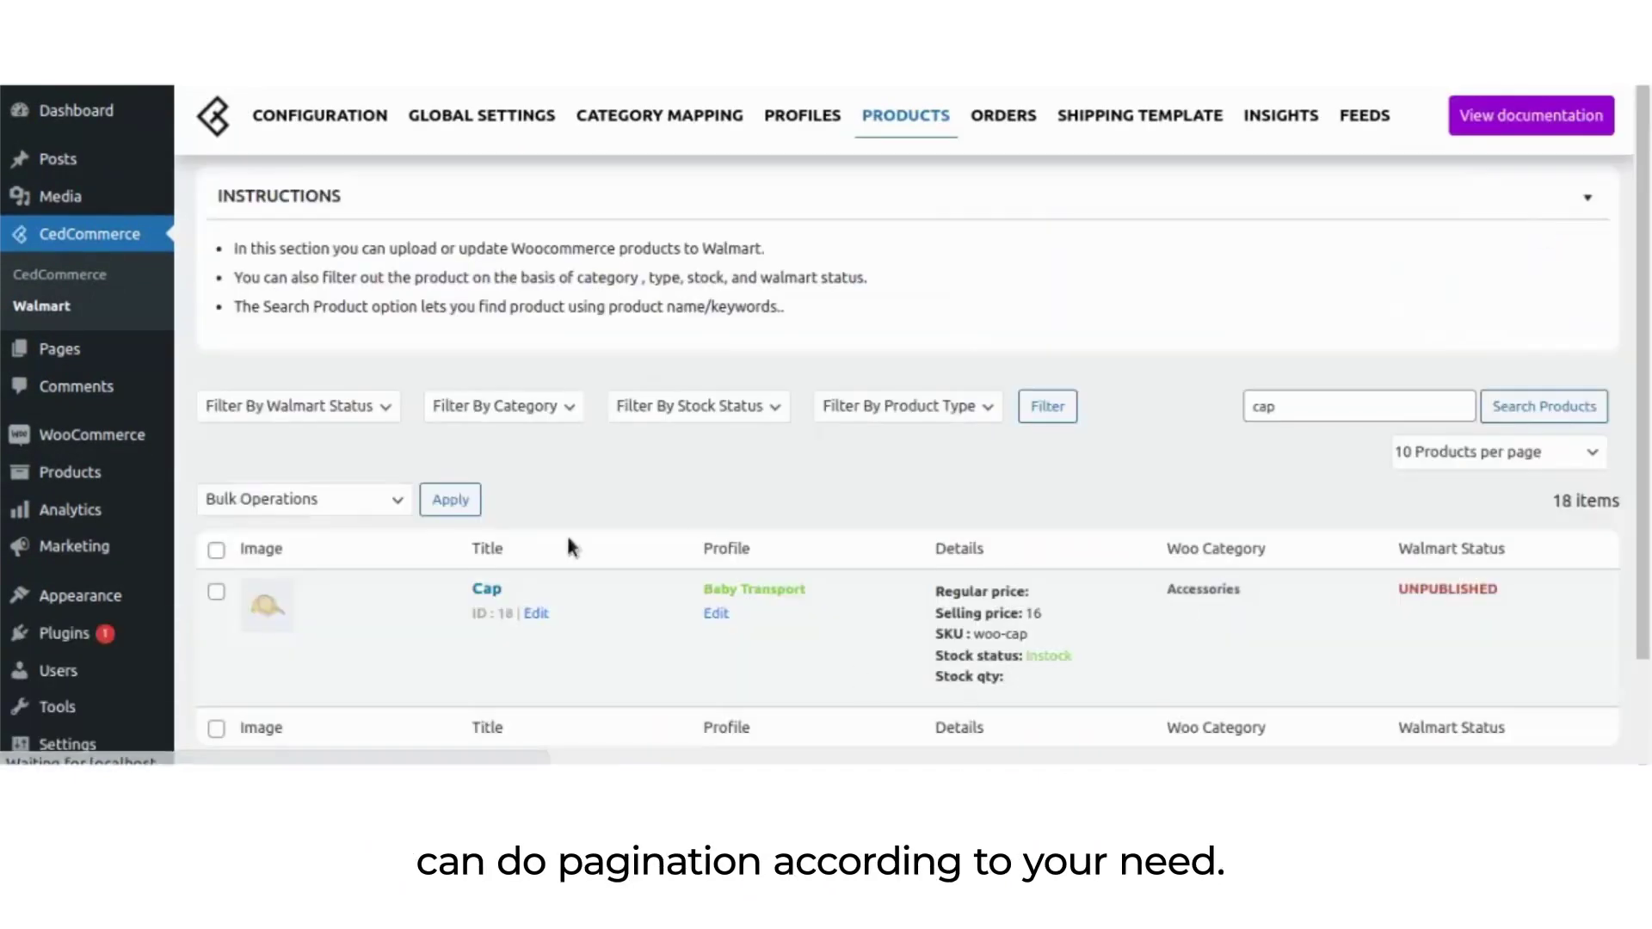
{"action": "left_click", "coordinate": [1498, 452]}
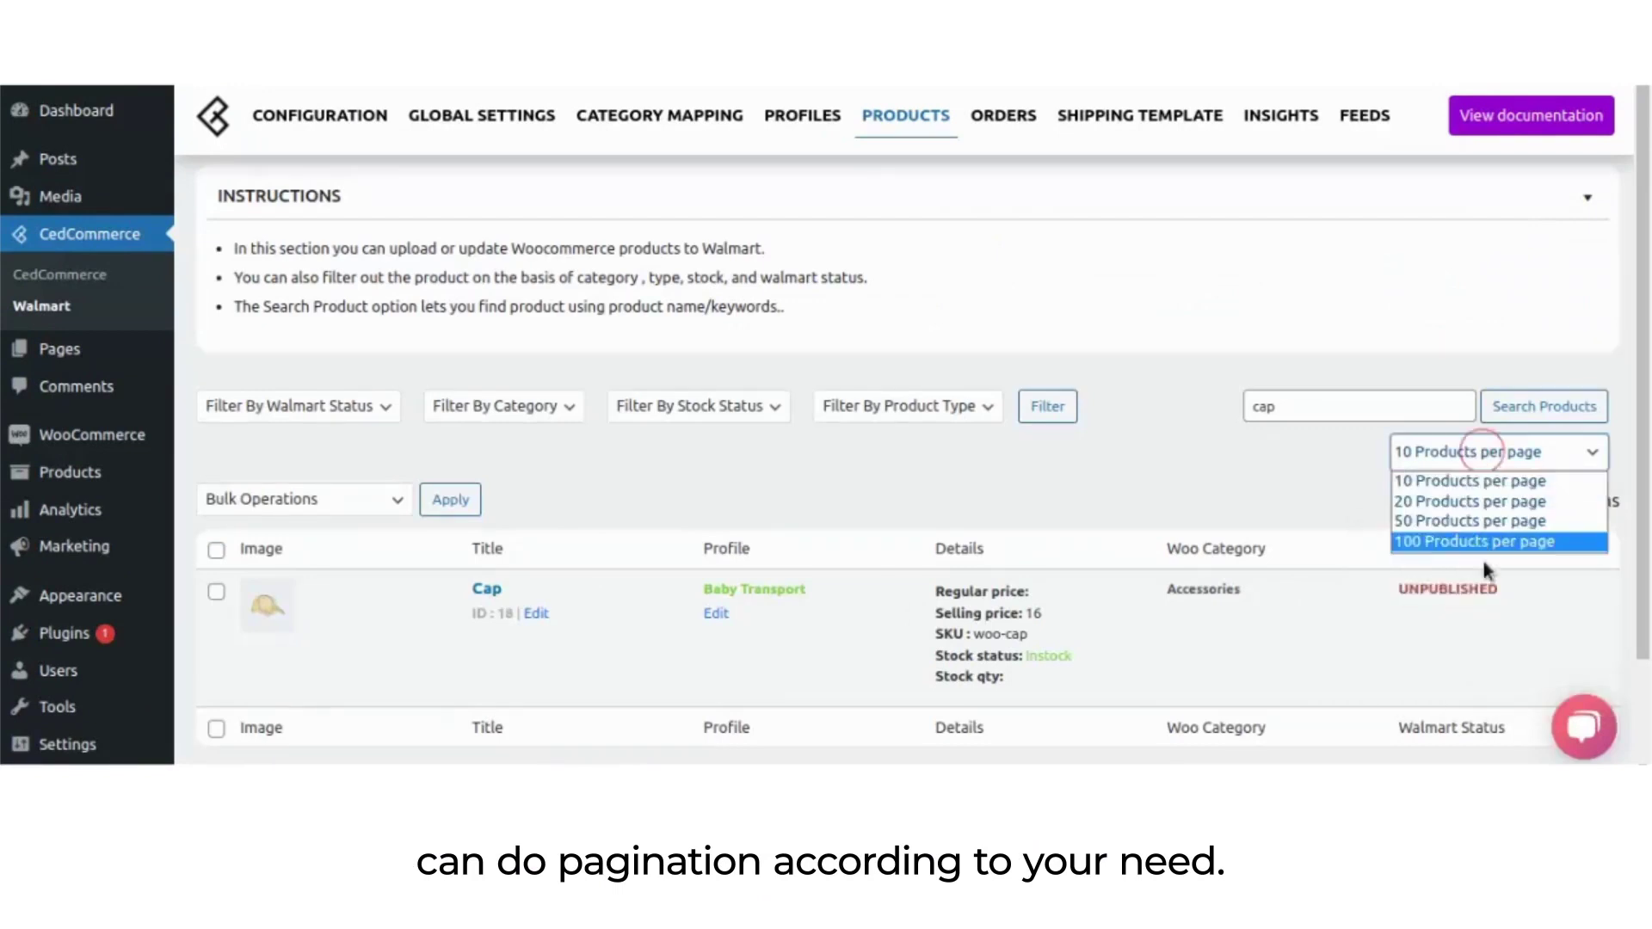
{"action": "left_click", "coordinate": [1262, 499]}
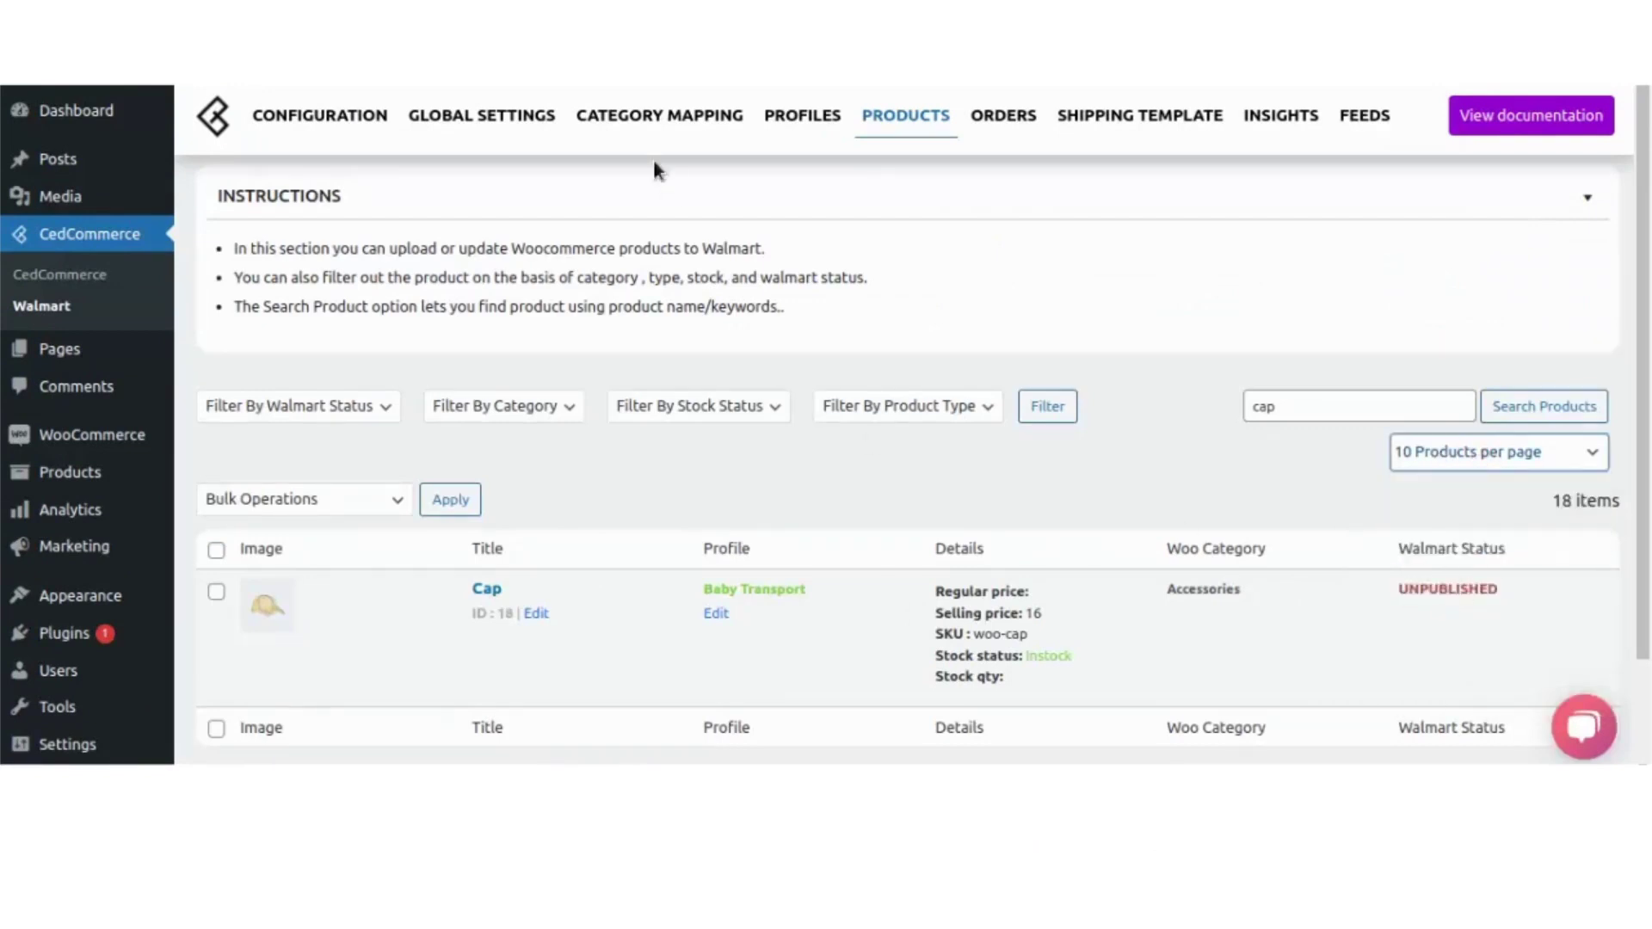
Collapse the instructions, clear the search term, and run the product search again to list all products
{"action": "left_click", "coordinate": [662, 205]}
{"action": "left_click", "coordinate": [1463, 284]}
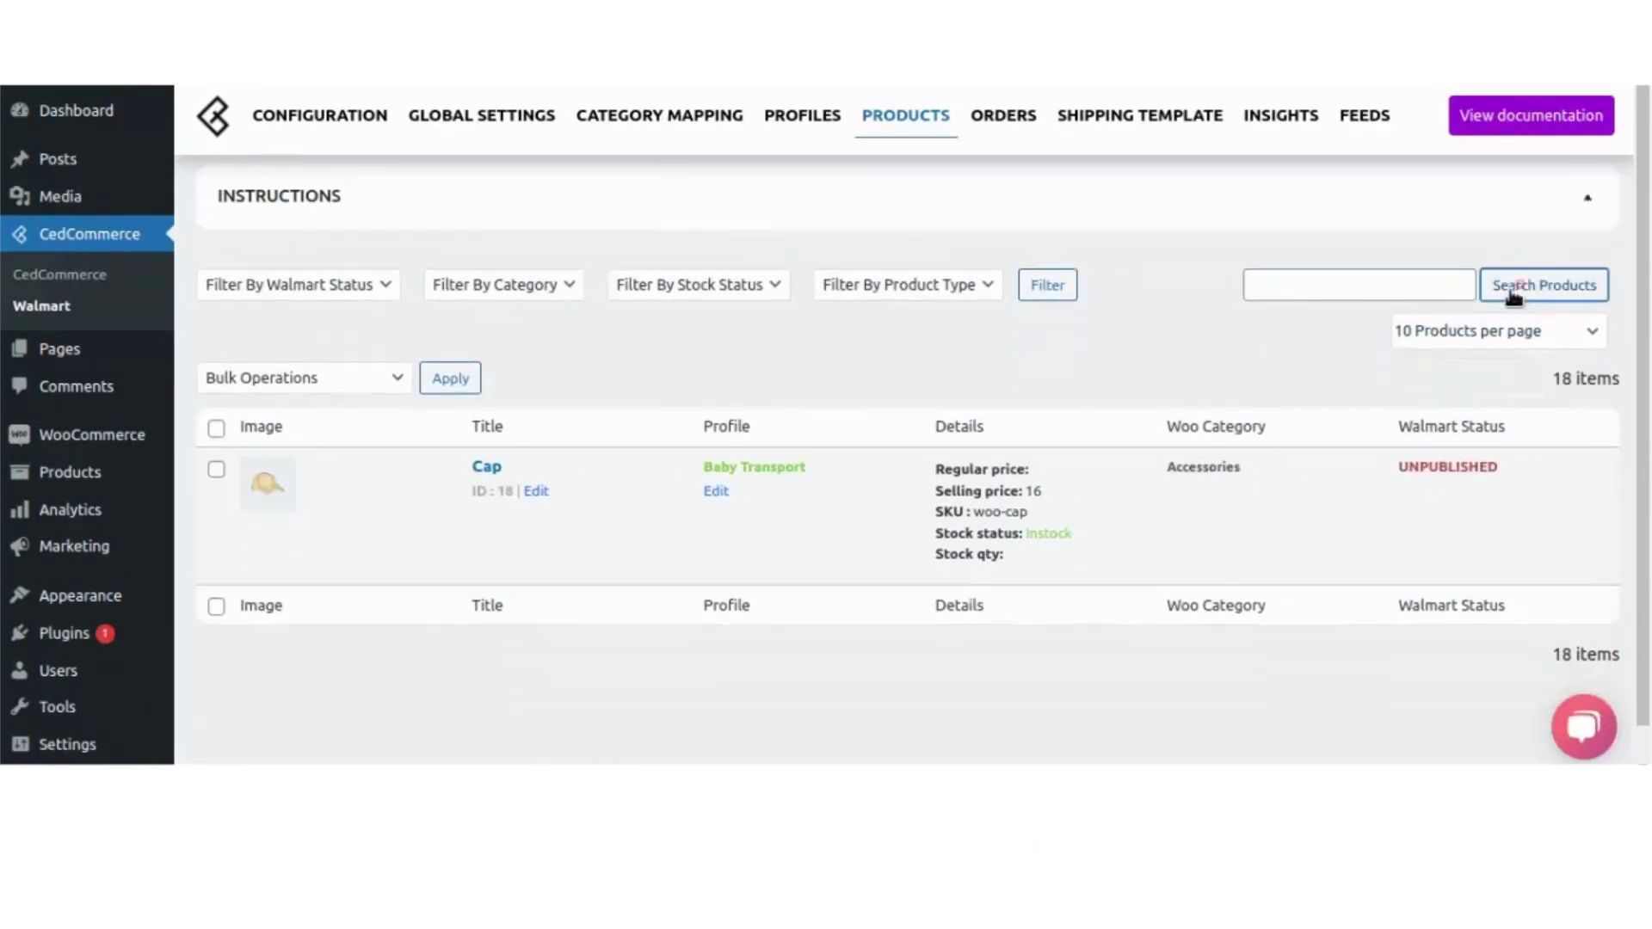
{"action": "left_click", "coordinate": [1511, 291]}
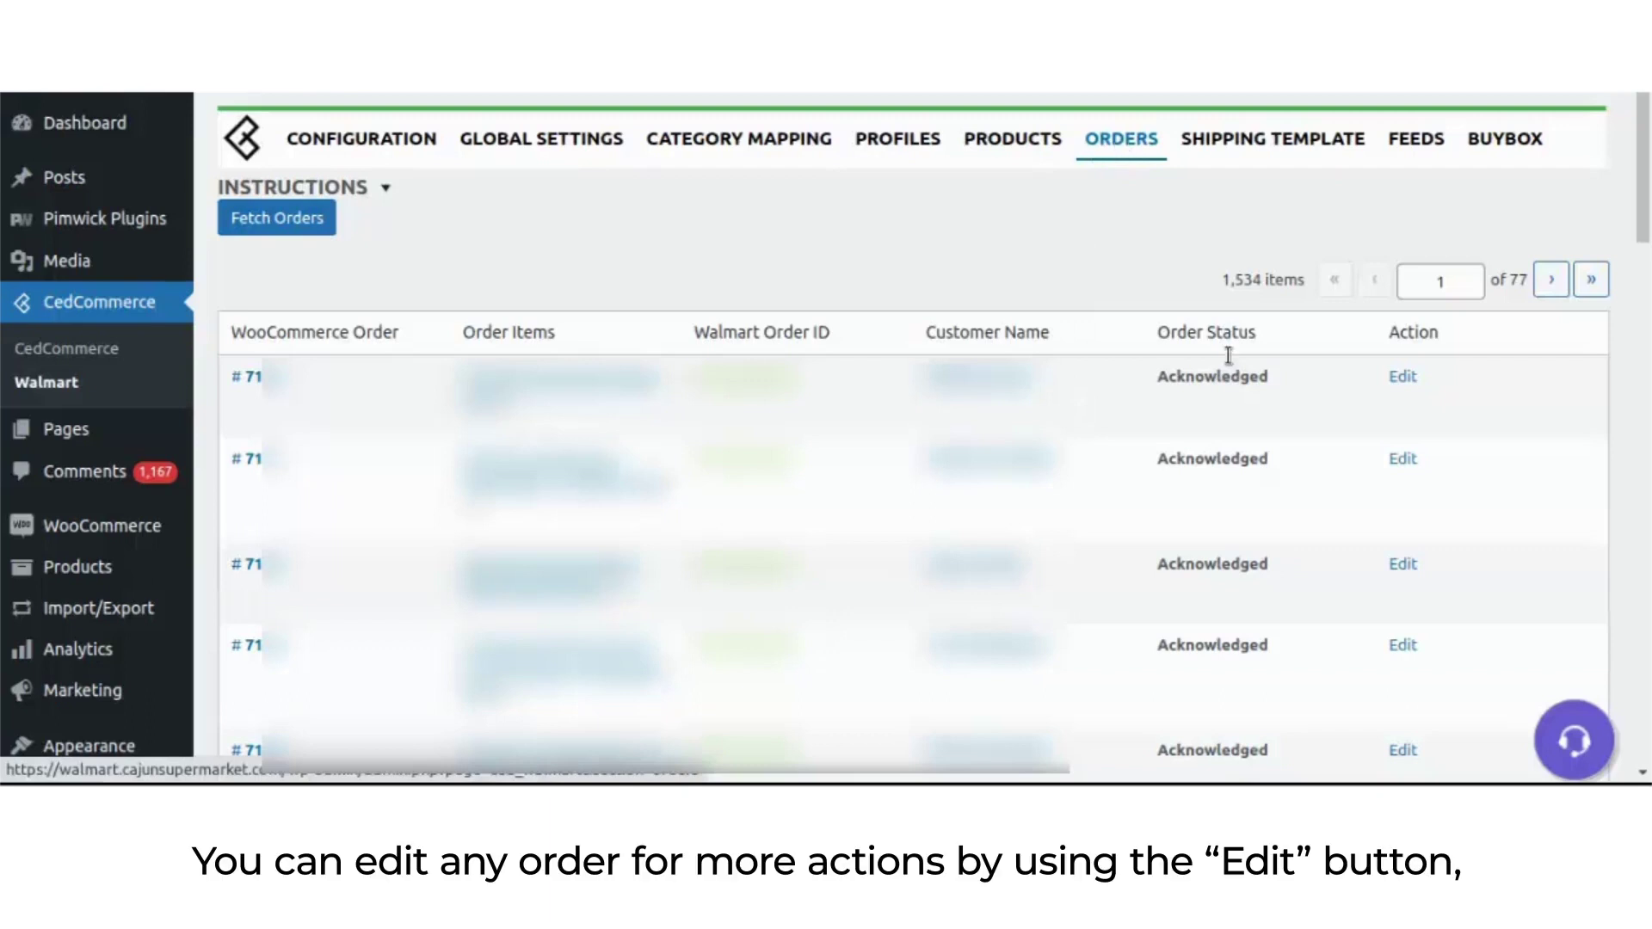
Open the first Walmart order for editing in a new browser tab and review its shipping carrier and shipping method options
{"action": "right_click", "coordinate": [1392, 387]}
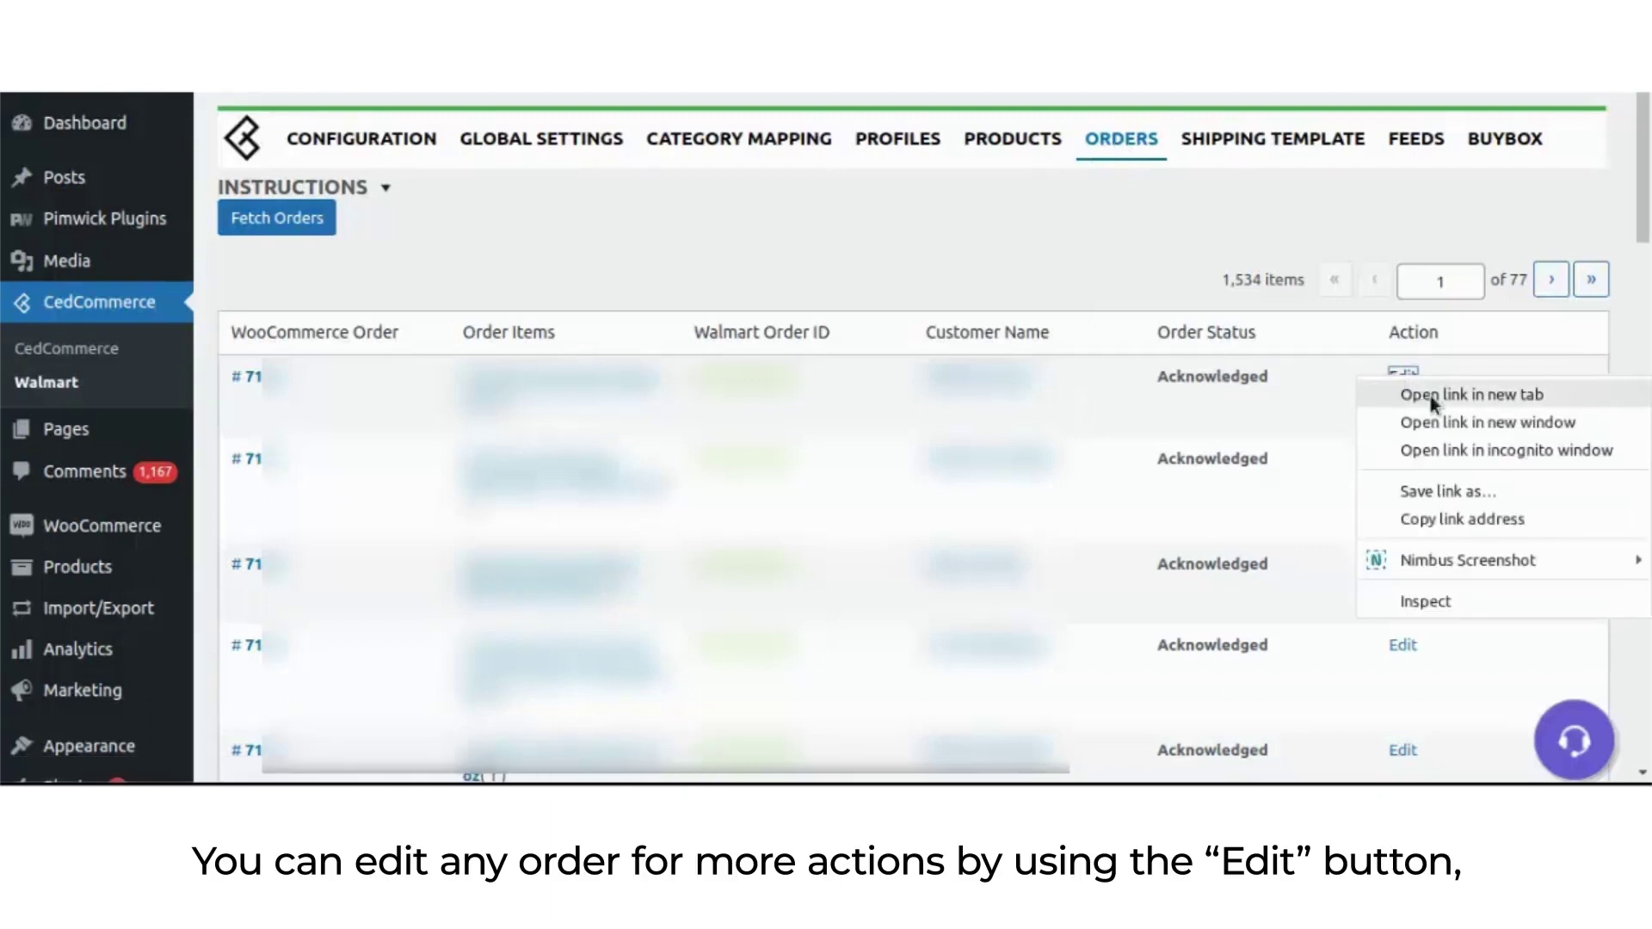
{"action": "left_click", "coordinate": [1431, 396]}
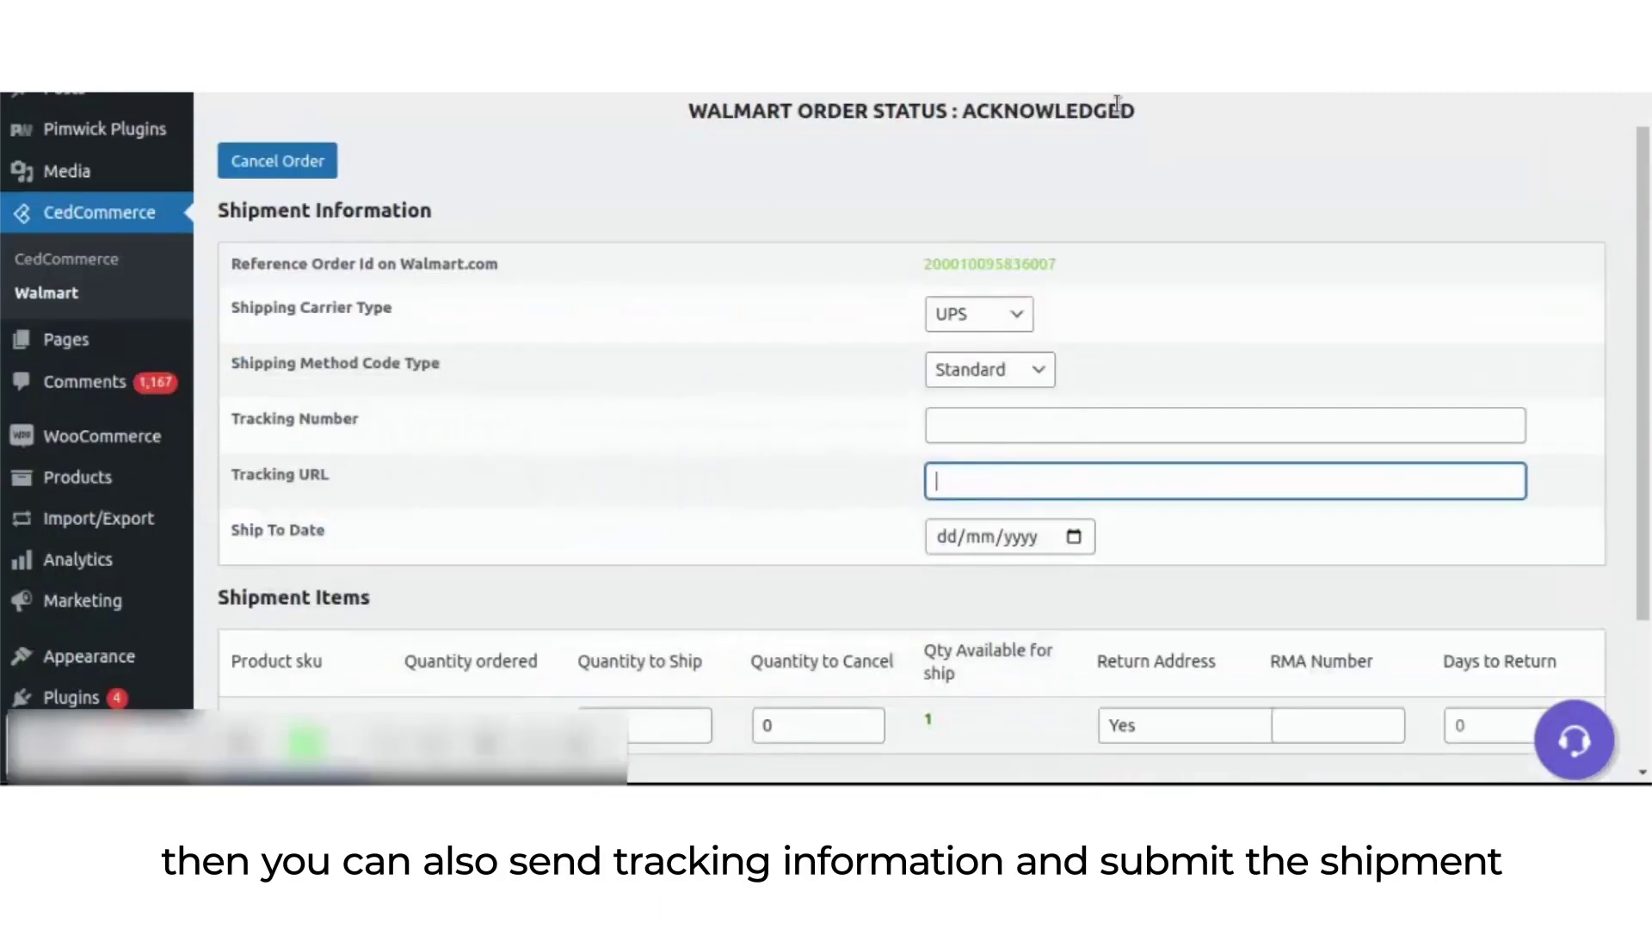
{"action": "left_click", "coordinate": [987, 313]}
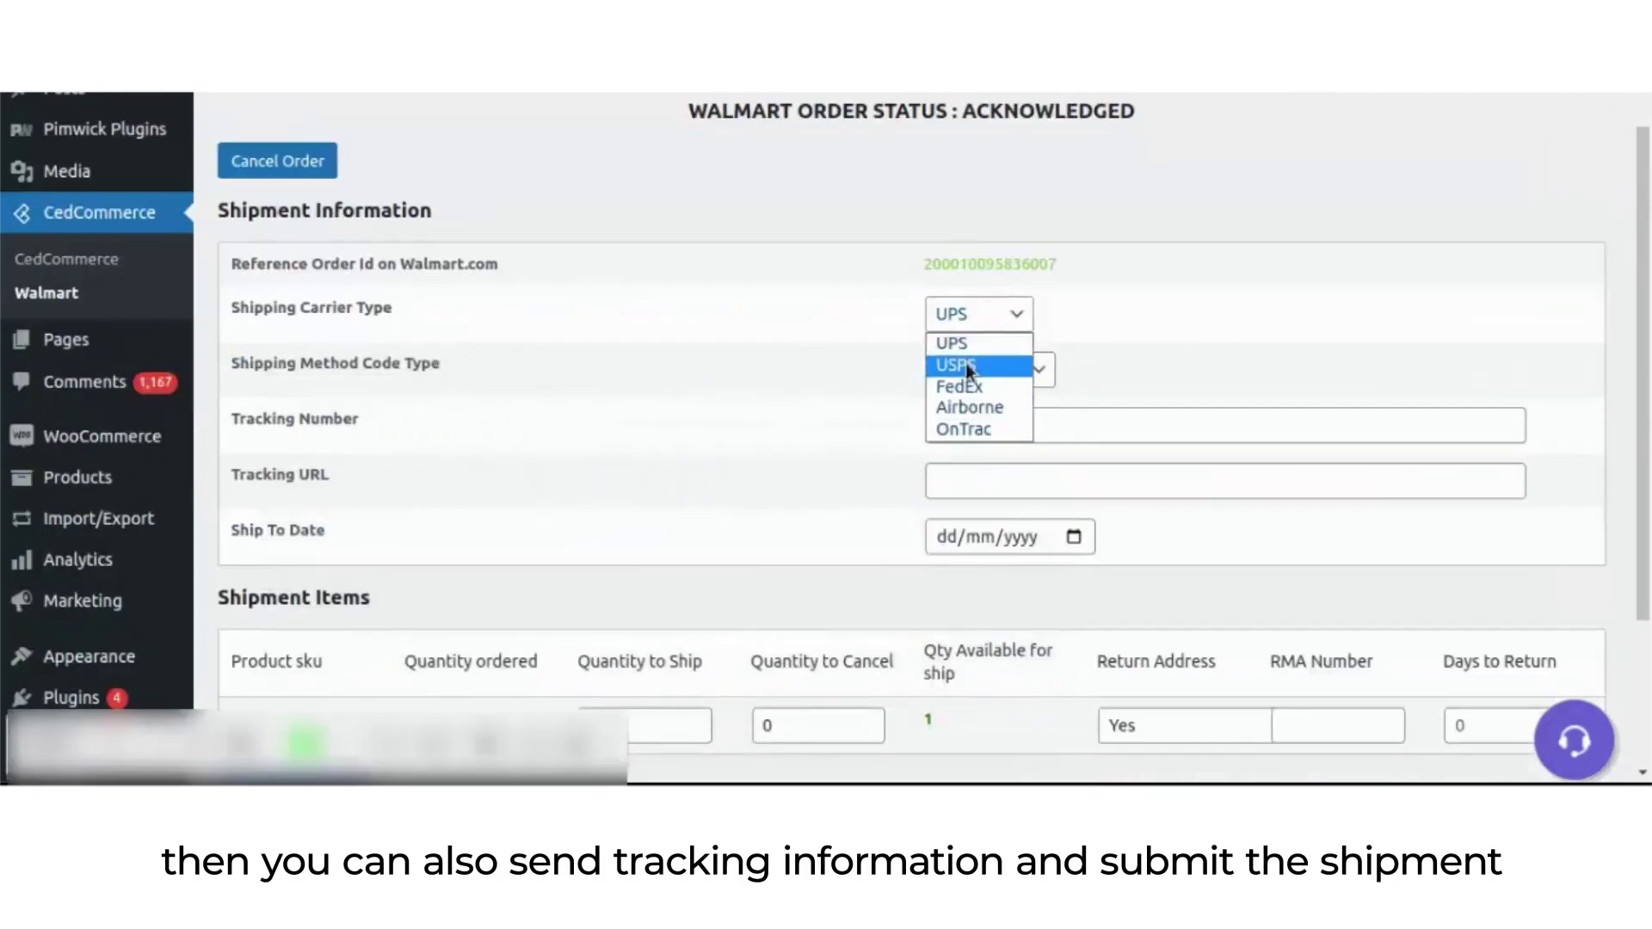
{"action": "left_click", "coordinate": [876, 358]}
{"action": "left_click", "coordinate": [957, 373]}
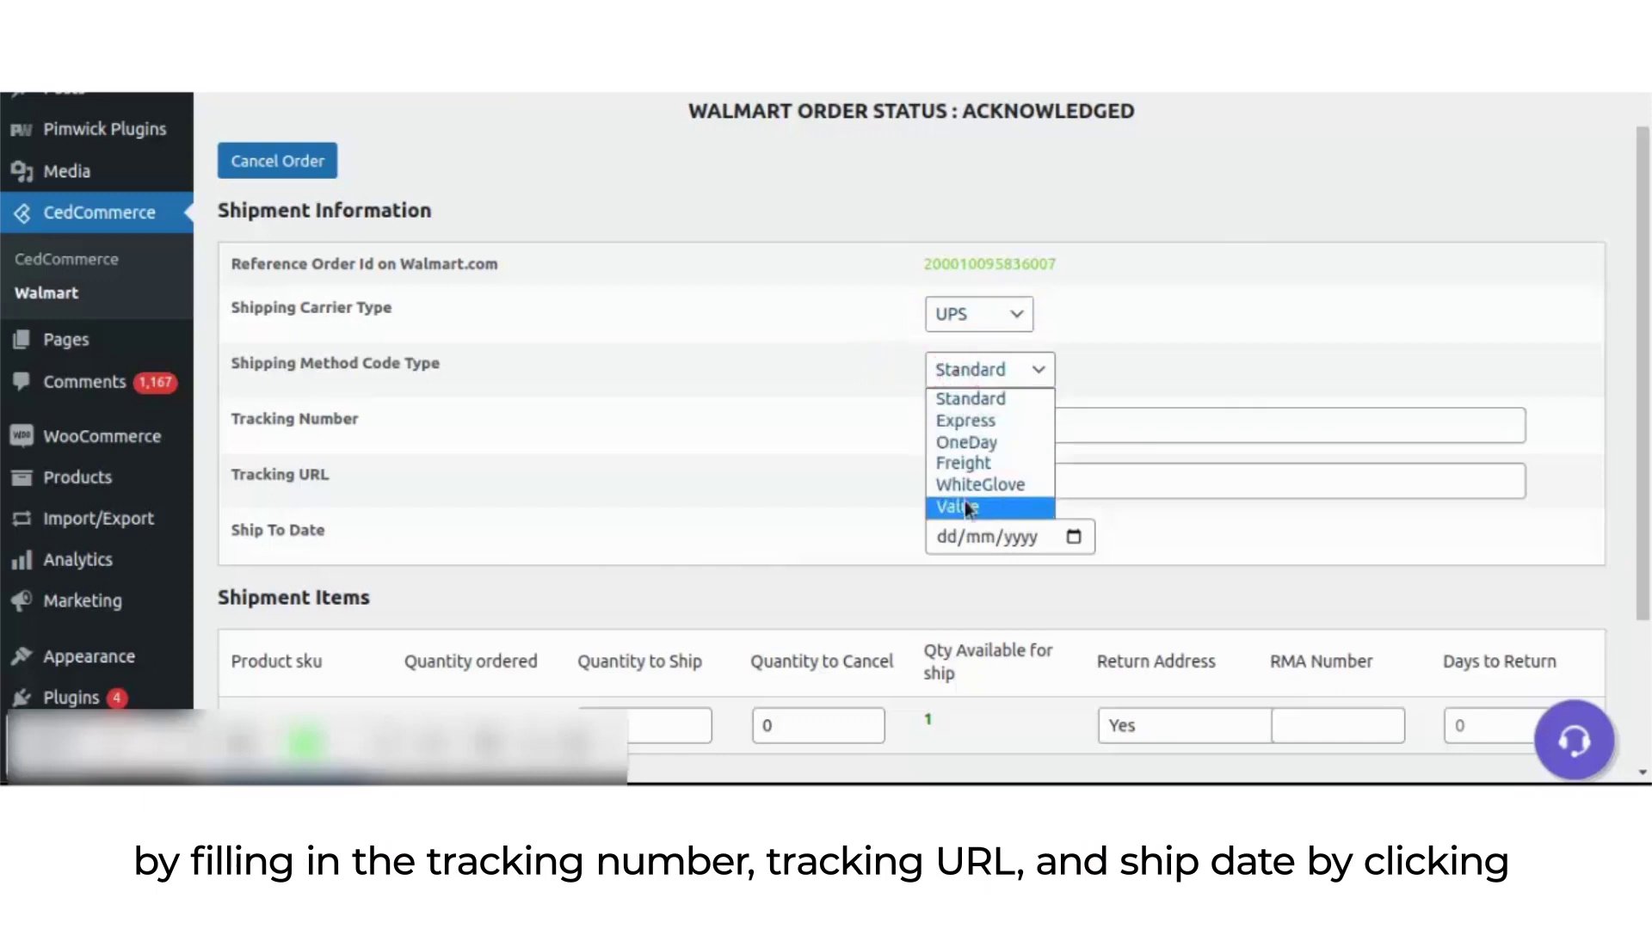
{"action": "left_click", "coordinate": [819, 408]}
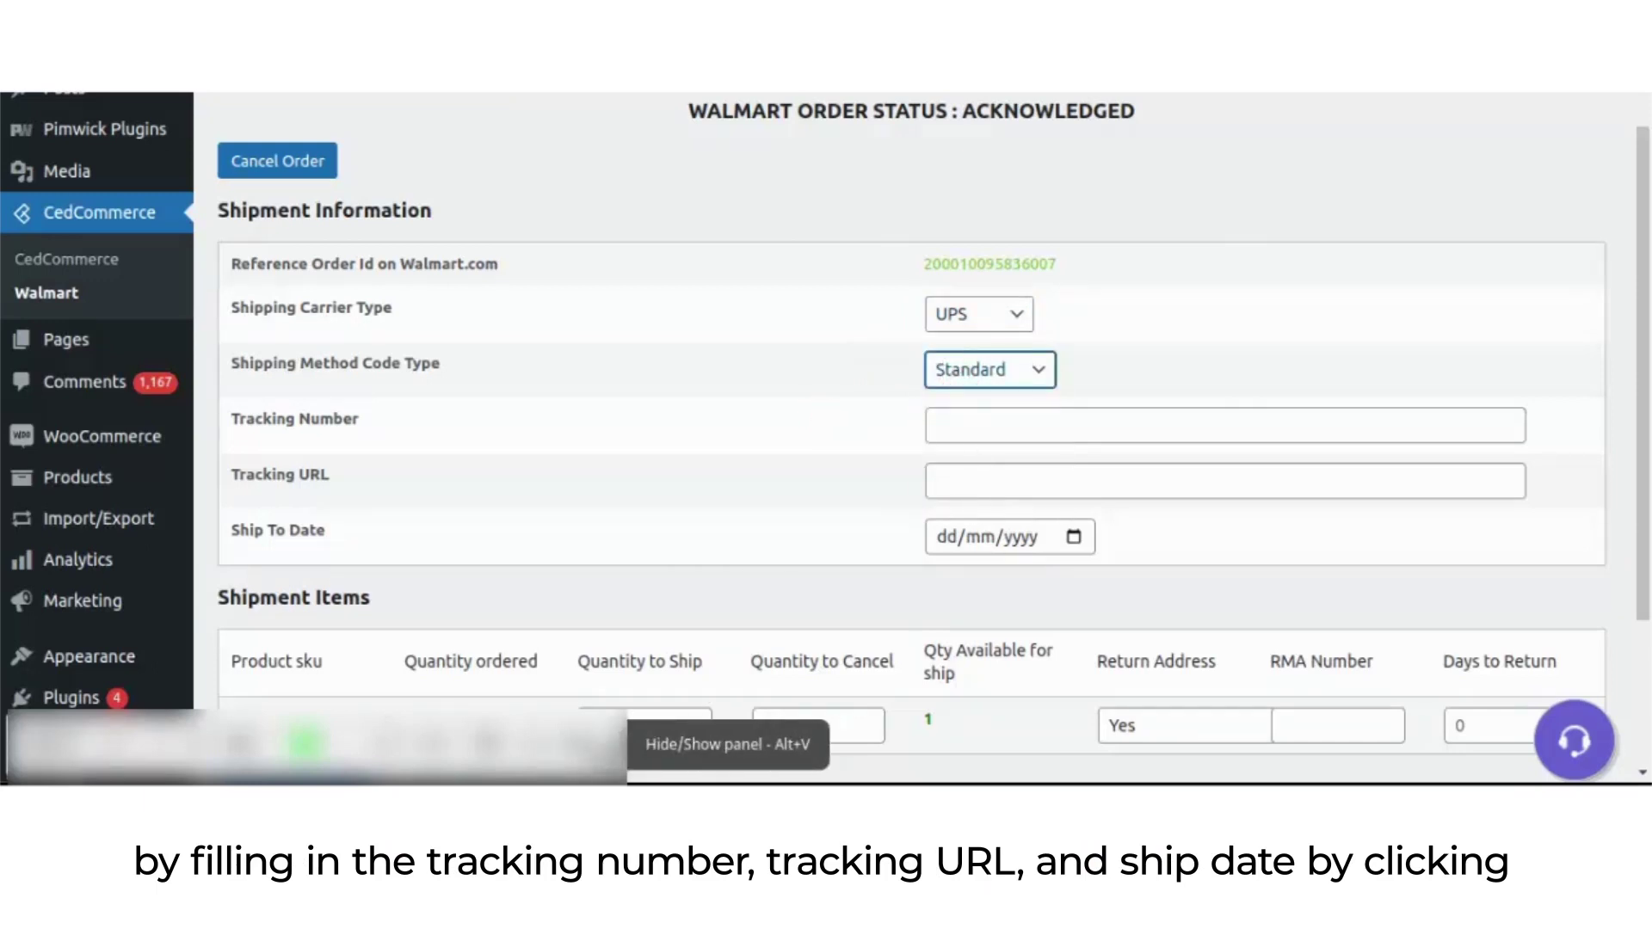
{"action": "left_click", "coordinate": [607, 744]}
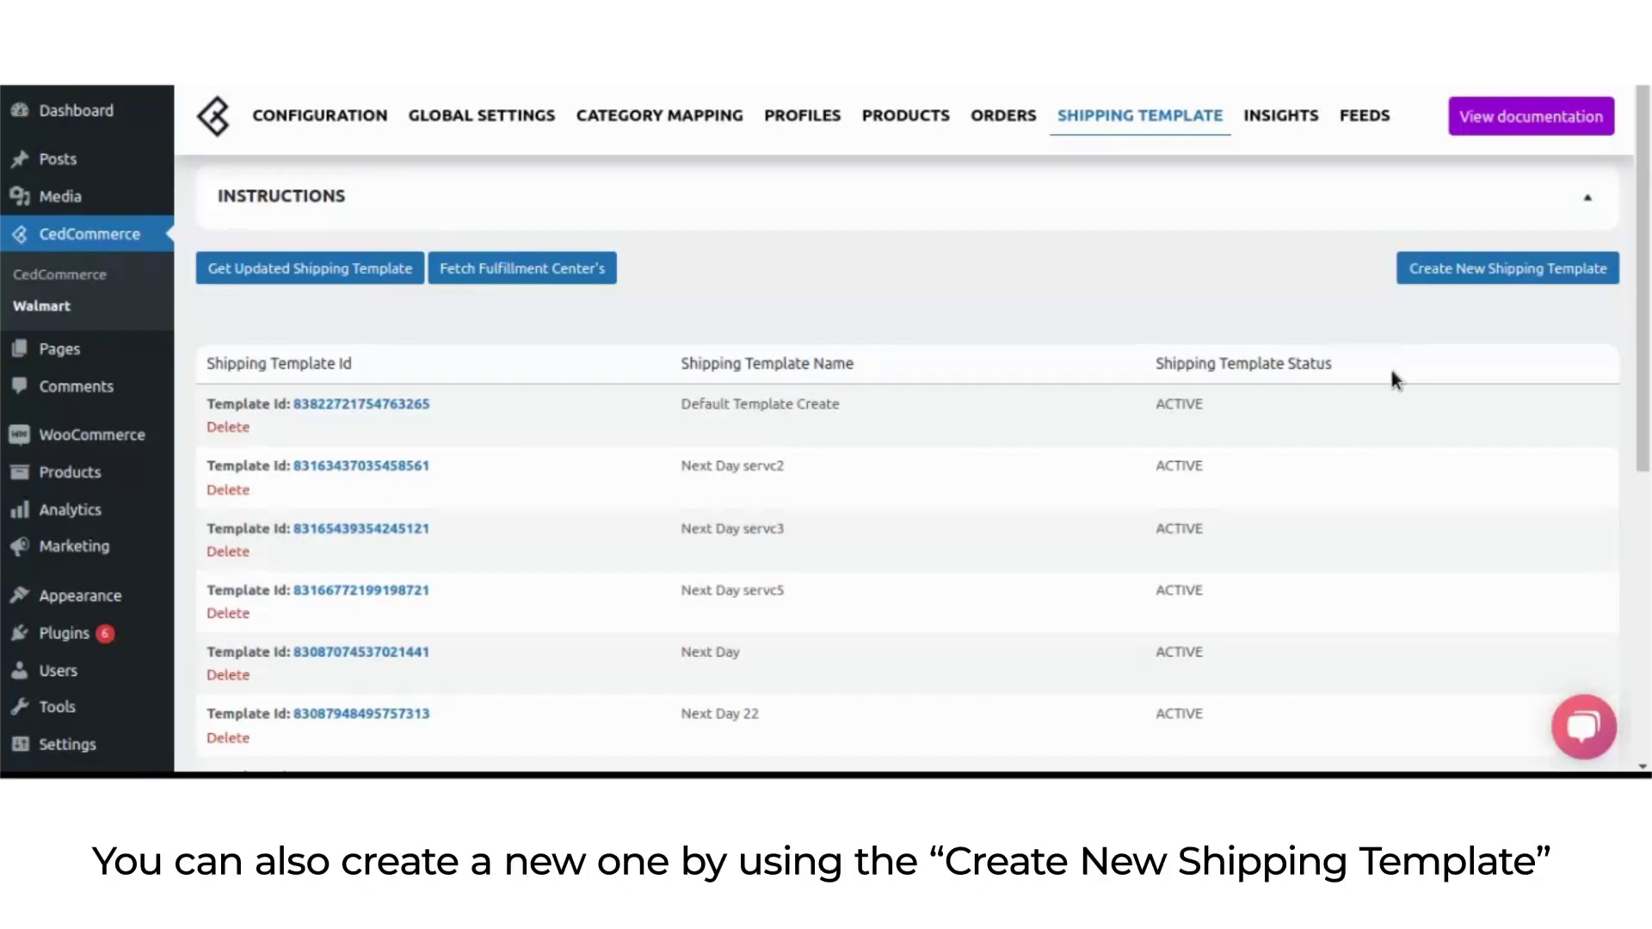
Start a new standard shipping template named cedcommerce, with rates based on the weight of the total order and ACTIVE status
{"action": "left_click", "coordinate": [1487, 270]}
{"action": "left_click", "coordinate": [1473, 327]}
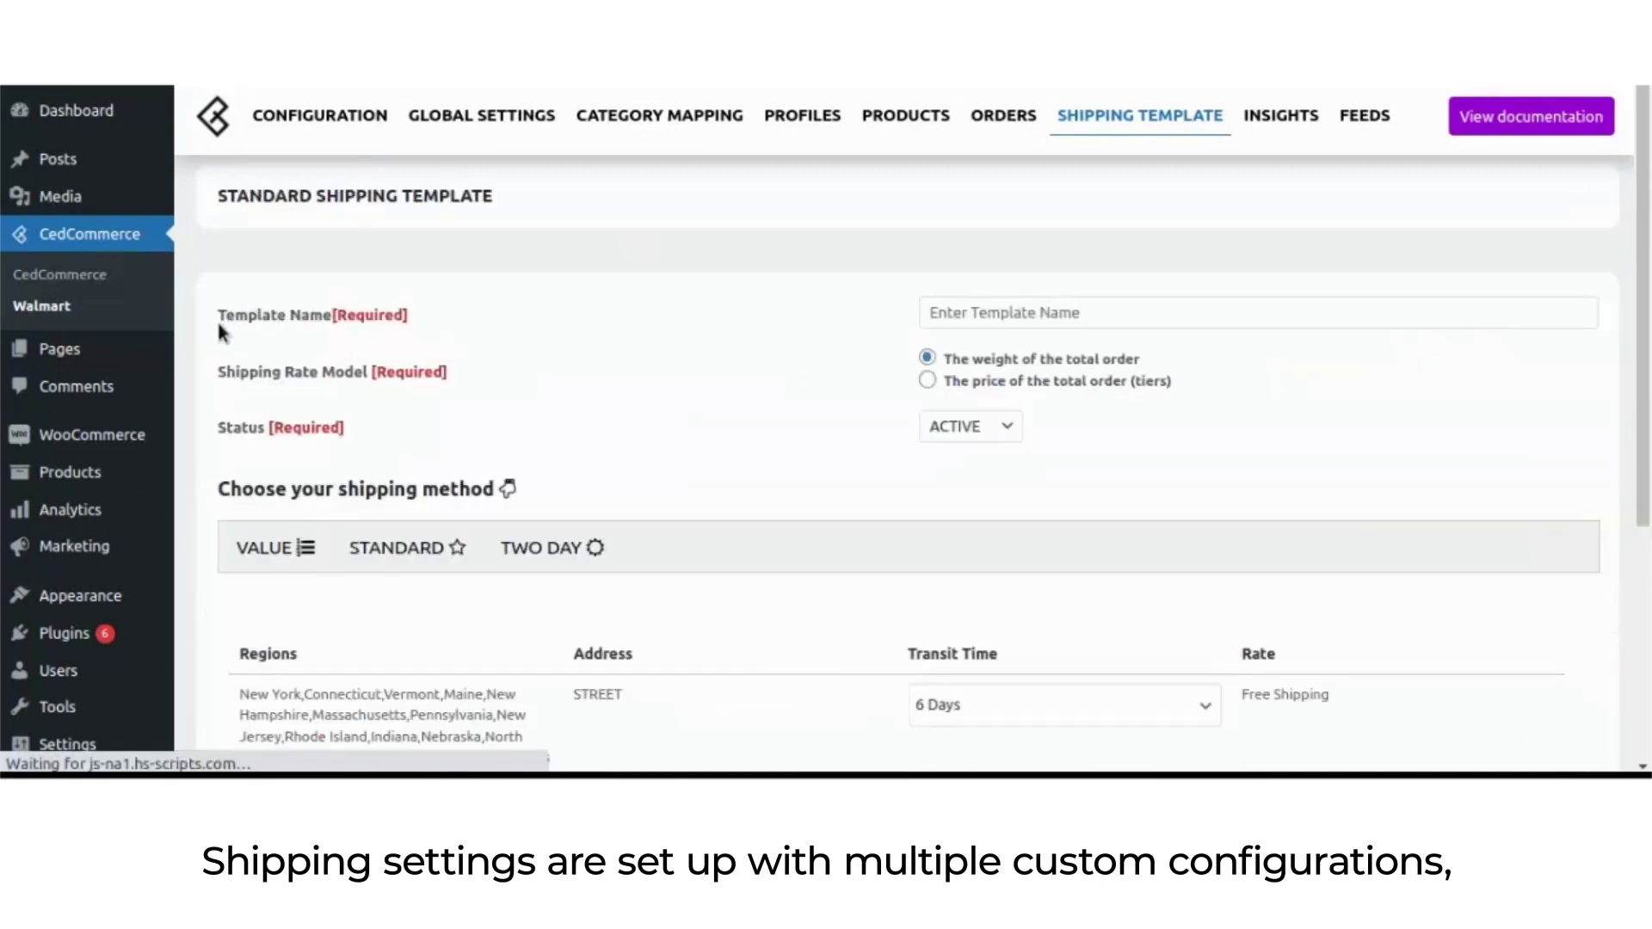
{"action": "left_click", "coordinate": [979, 313]}
{"action": "type", "text": "cedcommerce"}
{"action": "left_click", "coordinate": [926, 380]}
{"action": "left_click", "coordinate": [927, 358]}
{"action": "left_click", "coordinate": [968, 426]}
{"action": "left_click", "coordinate": [956, 451]}
Add a shipping rule to the Standard method covering New York, Maine and Pennsylvania, and save the rule
{"action": "scroll", "coordinate": [968, 431], "scroll_direction": "down", "scroll_amount": 2}
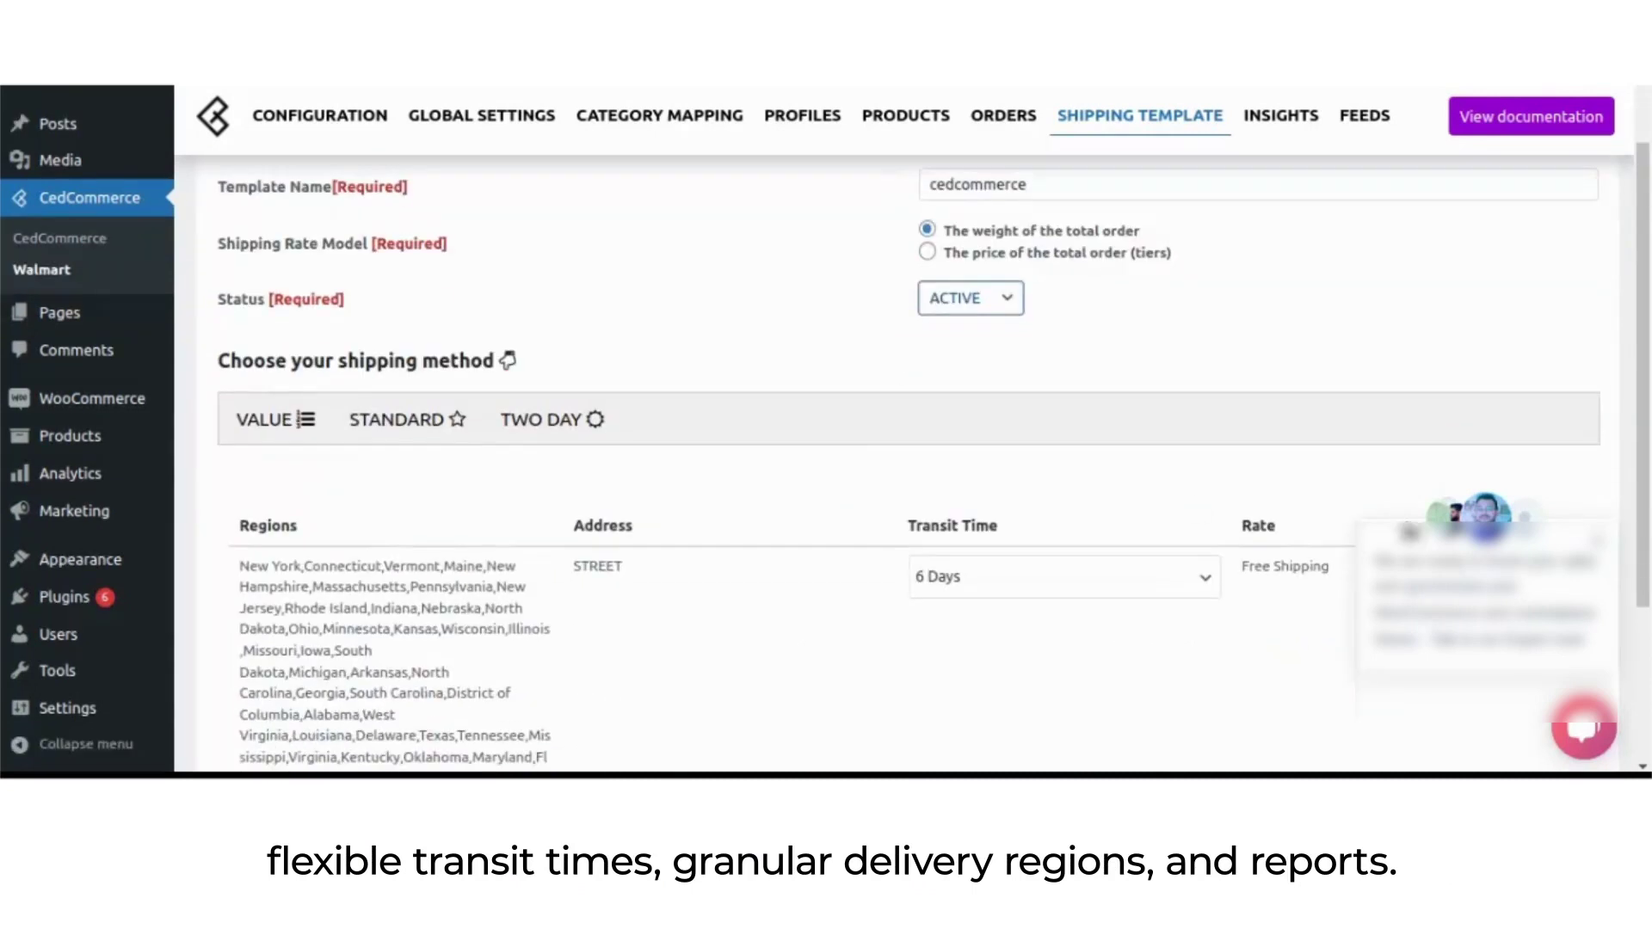
{"action": "scroll", "coordinate": [704, 581], "scroll_direction": "down", "scroll_amount": 2}
{"action": "left_click", "coordinate": [412, 306]}
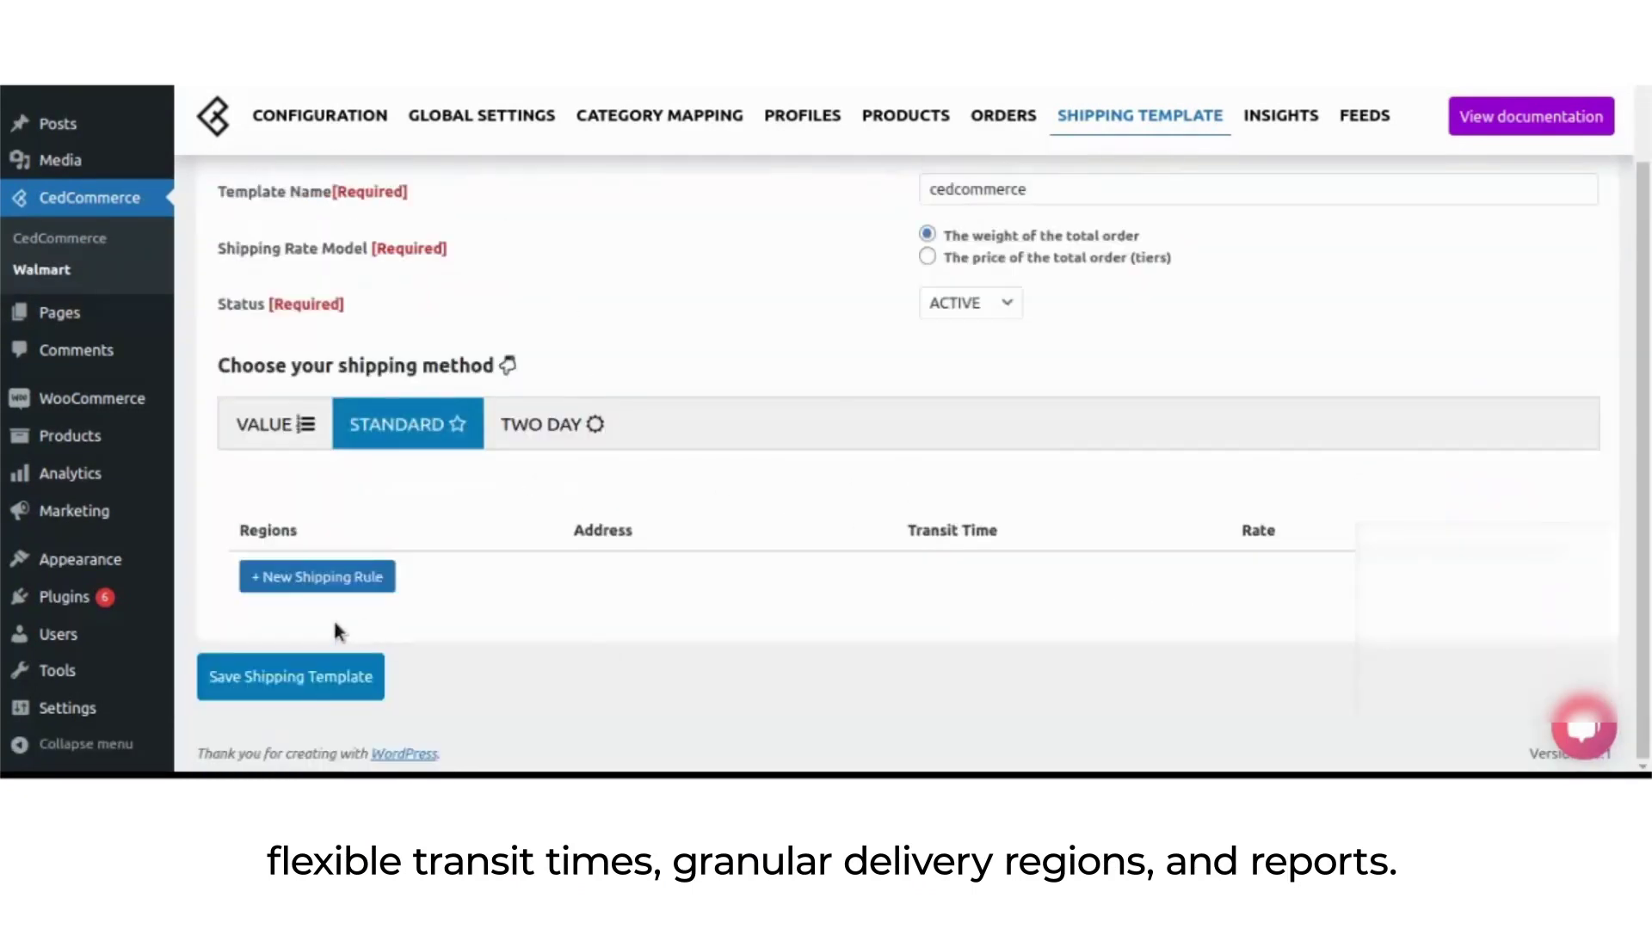
{"action": "left_click", "coordinate": [348, 577]}
{"action": "left_click", "coordinate": [624, 306]}
{"action": "left_click", "coordinate": [623, 336]}
{"action": "left_click", "coordinate": [623, 361]}
{"action": "scroll", "coordinate": [581, 728], "scroll_direction": "down", "scroll_amount": 4}
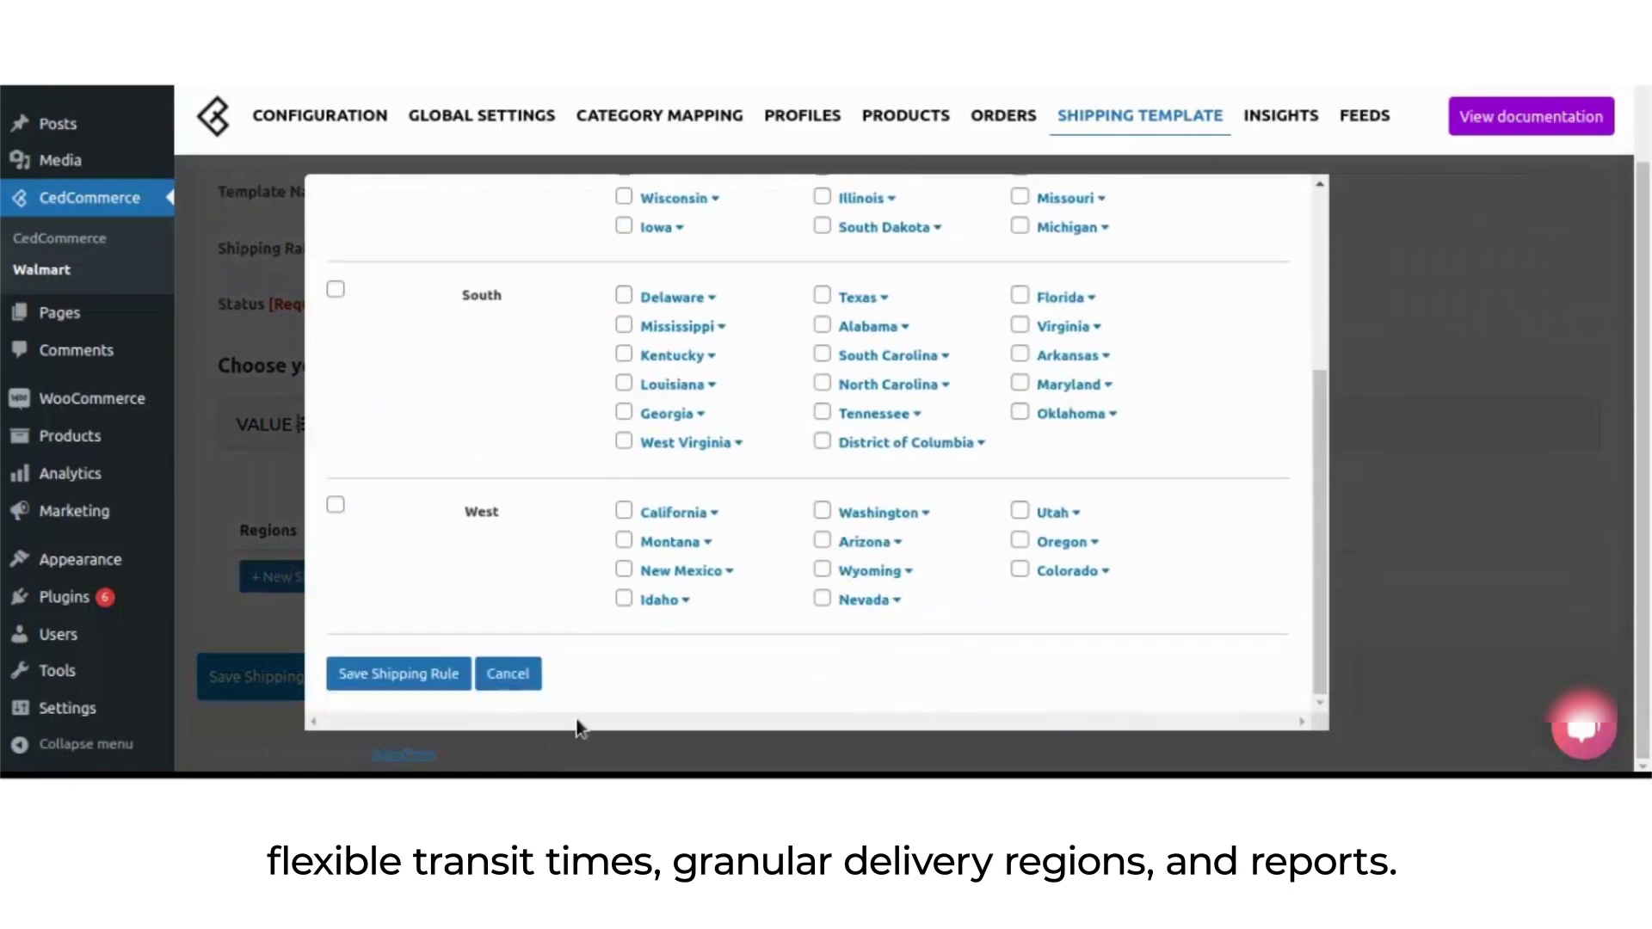
{"action": "left_click", "coordinate": [399, 674]}
Add a second Standard shipping rule covering Indiana, Ohio, Wisconsin and Iowa, and save the rule
{"action": "scroll", "coordinate": [429, 534], "scroll_direction": "down", "scroll_amount": 3}
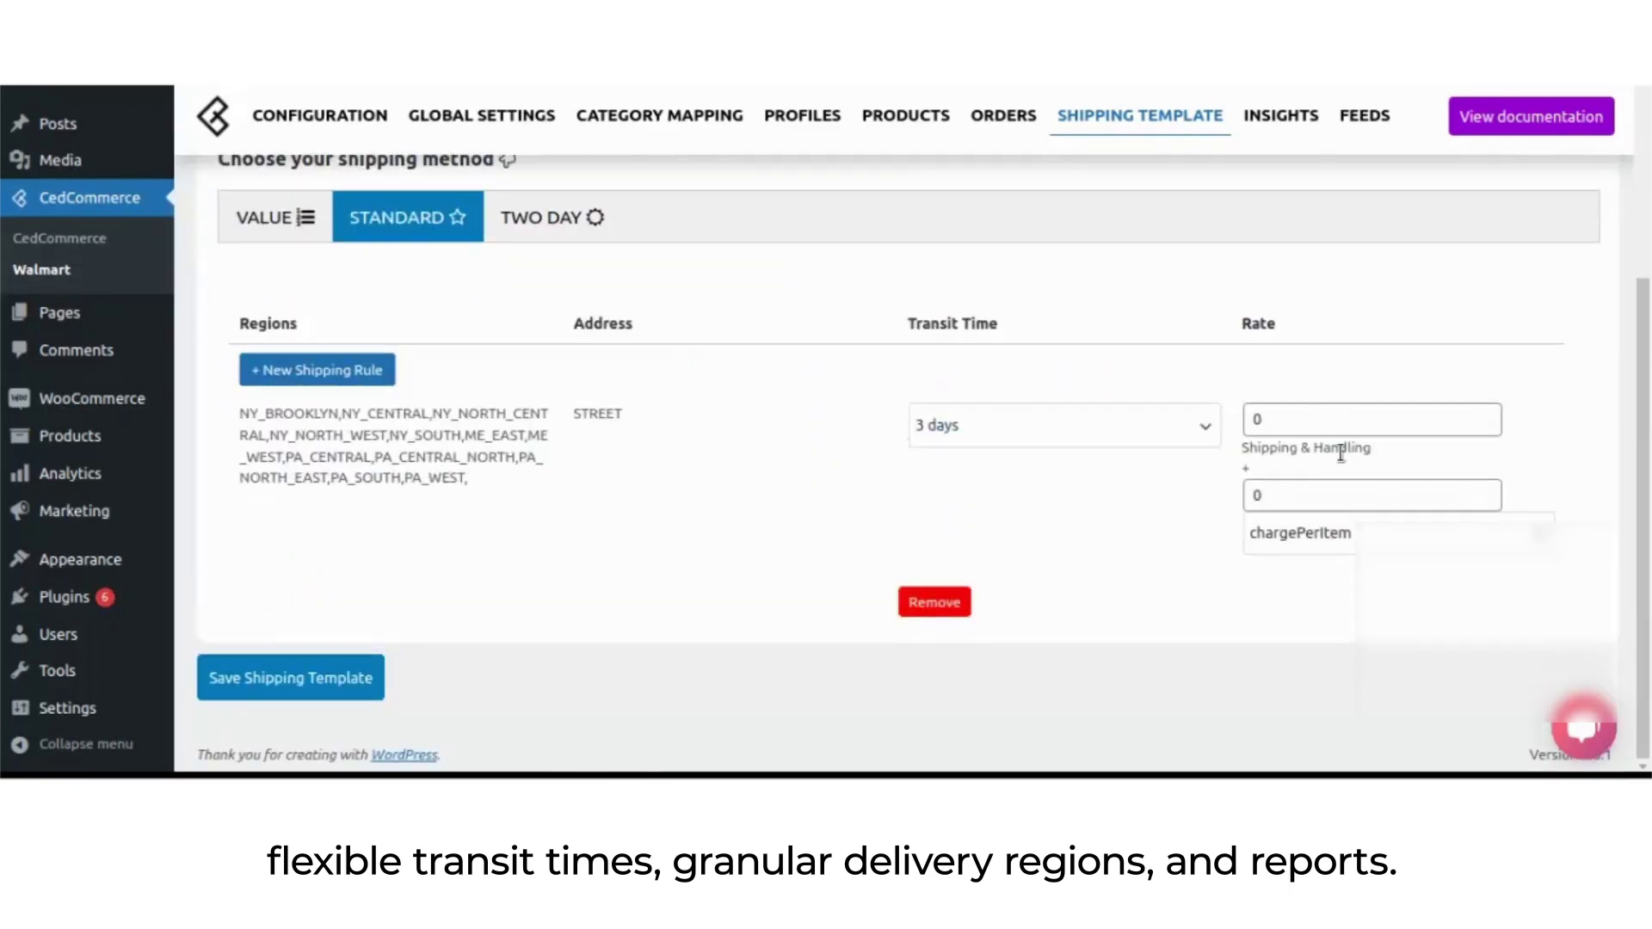
{"action": "left_click", "coordinate": [274, 370]}
{"action": "scroll", "coordinate": [831, 511], "scroll_direction": "up", "scroll_amount": 4}
{"action": "left_click", "coordinate": [624, 433]}
{"action": "left_click", "coordinate": [624, 463]}
{"action": "left_click", "coordinate": [624, 491]}
{"action": "left_click", "coordinate": [624, 521]}
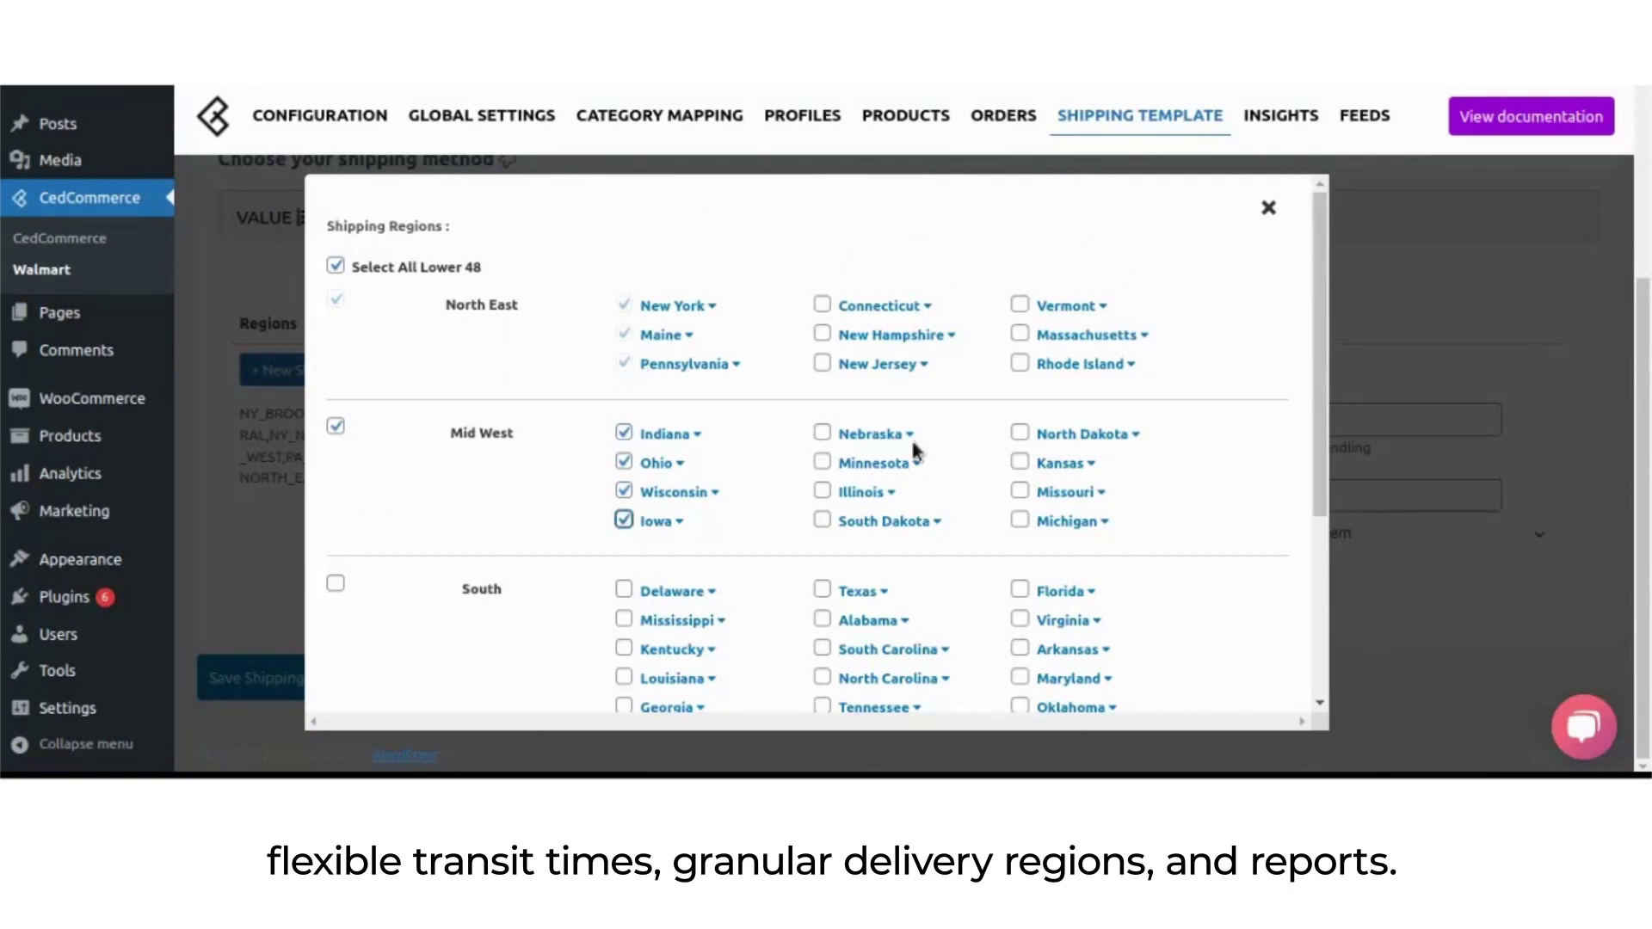
{"action": "scroll", "coordinate": [916, 452], "scroll_direction": "down", "scroll_amount": 5}
{"action": "left_click", "coordinate": [430, 675]}
{"action": "scroll", "coordinate": [432, 525], "scroll_direction": "down", "scroll_amount": 3}
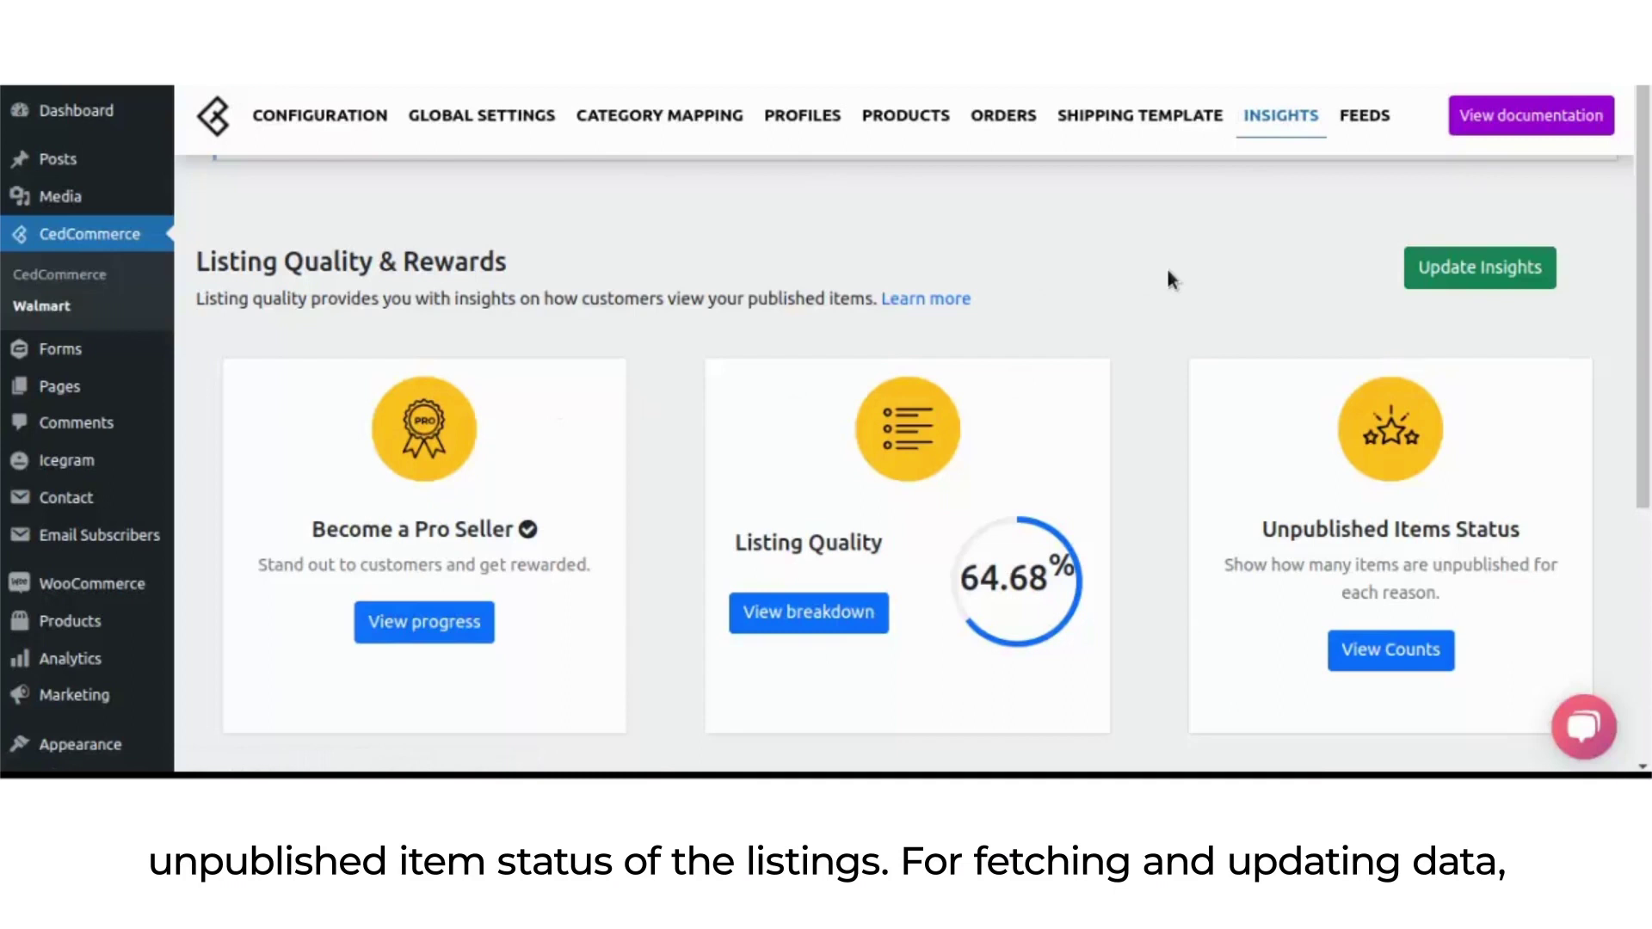
Update the Walmart insights and review the Pro Seller status criteria and current metrics
{"action": "left_click", "coordinate": [1475, 278]}
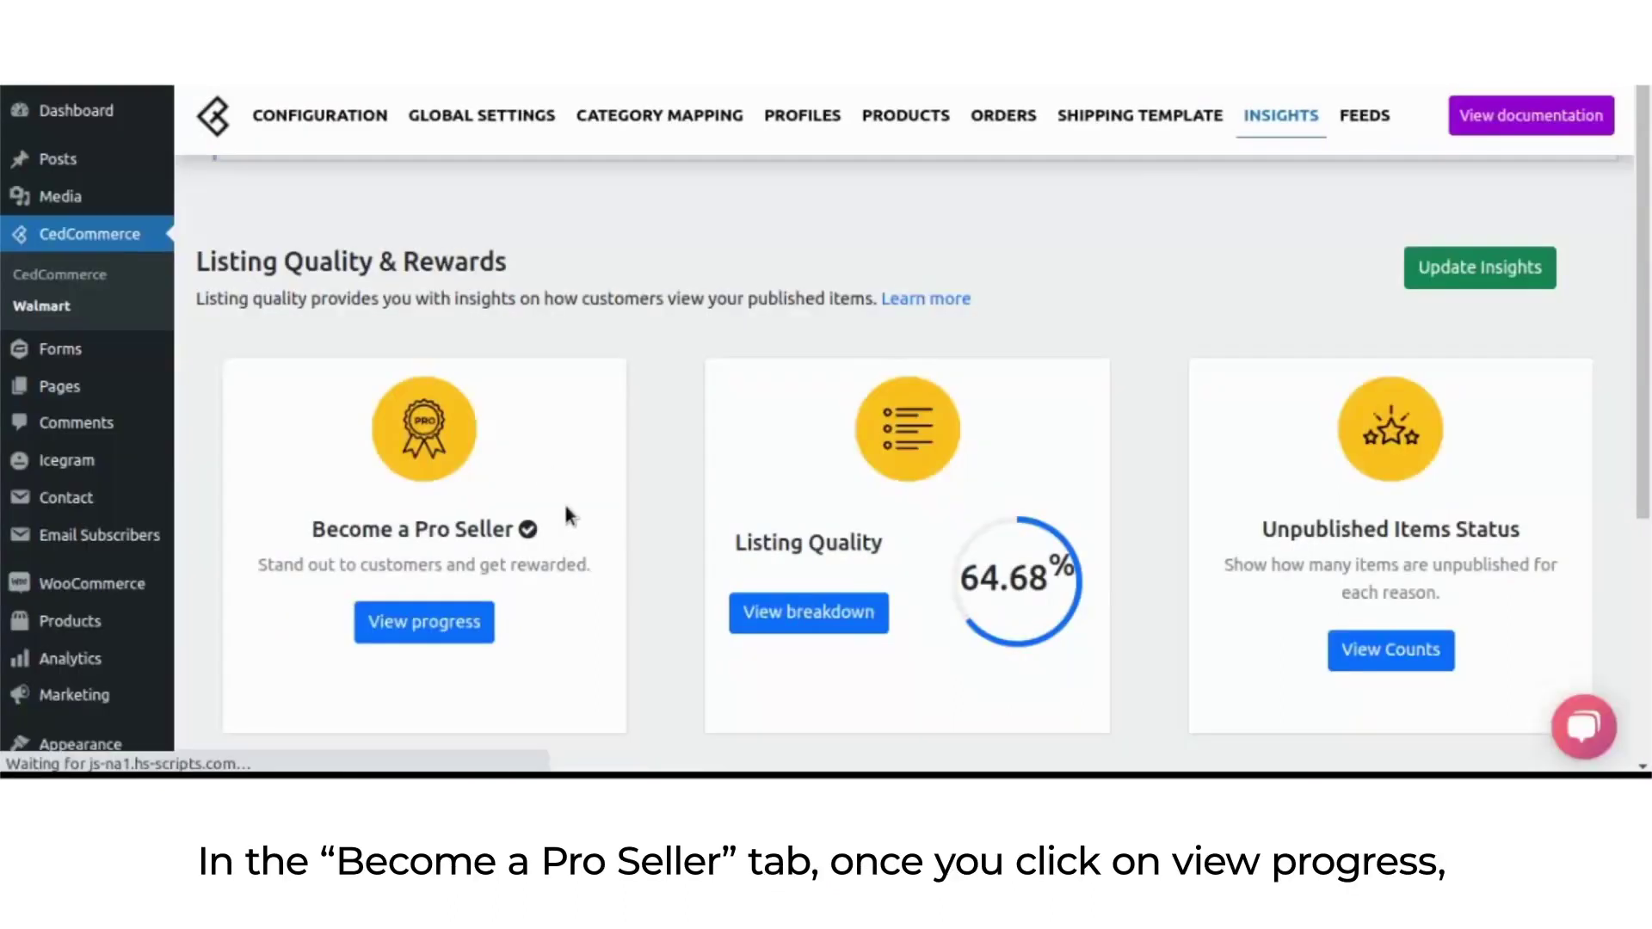
{"action": "scroll", "coordinate": [568, 517], "scroll_direction": "down", "scroll_amount": 1}
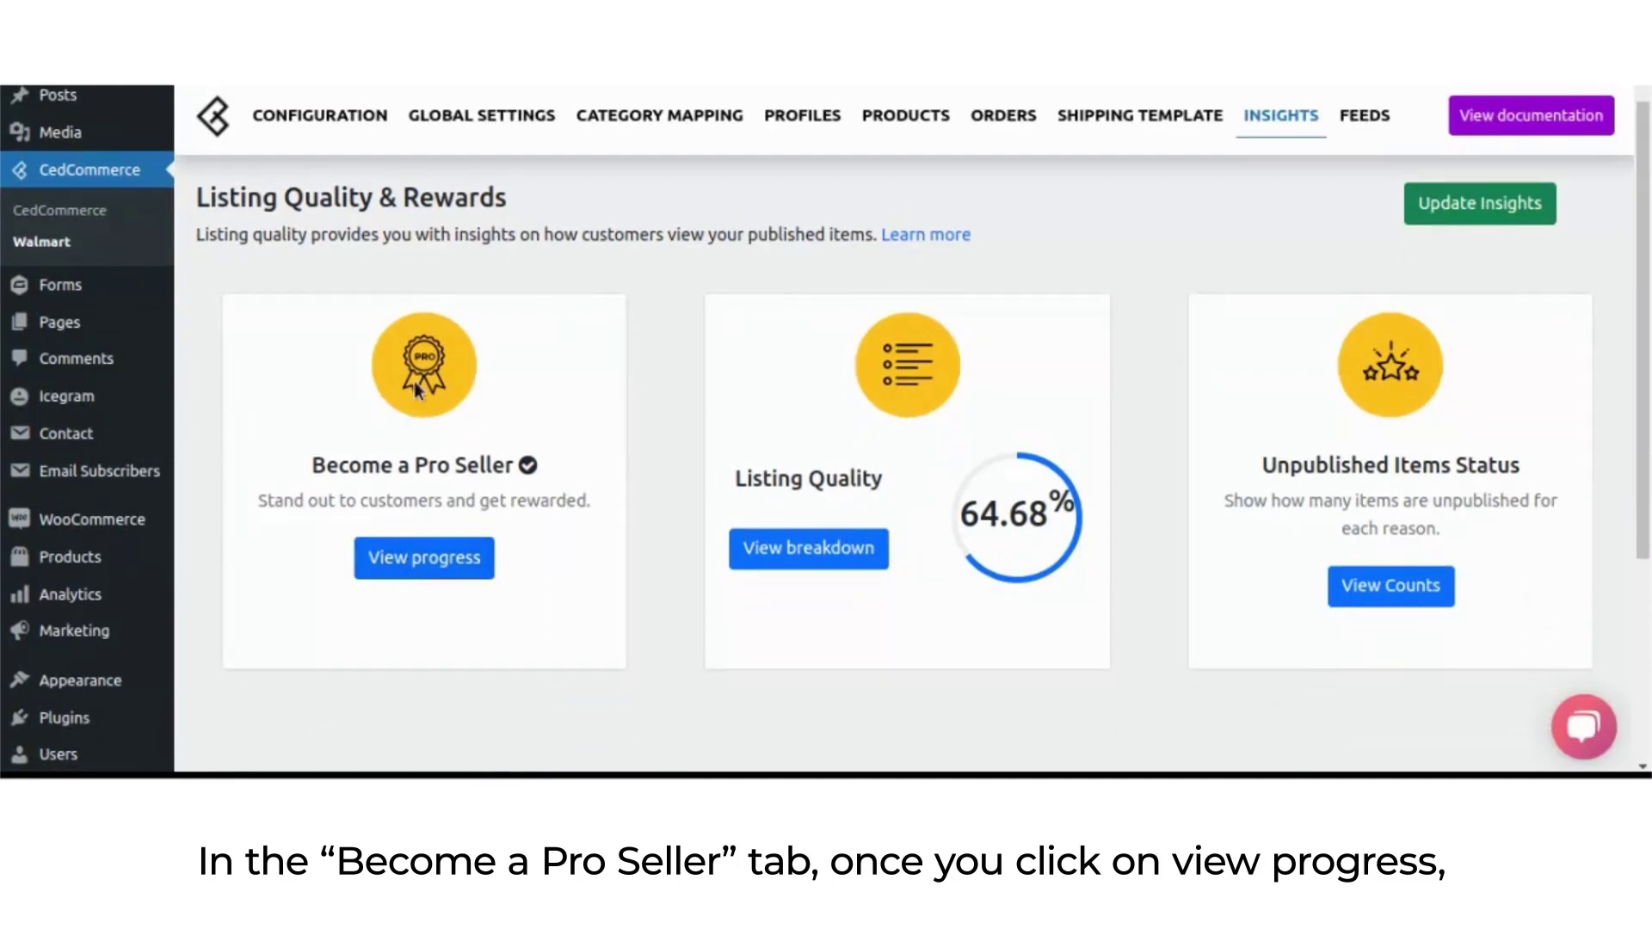
{"action": "left_click", "coordinate": [421, 572]}
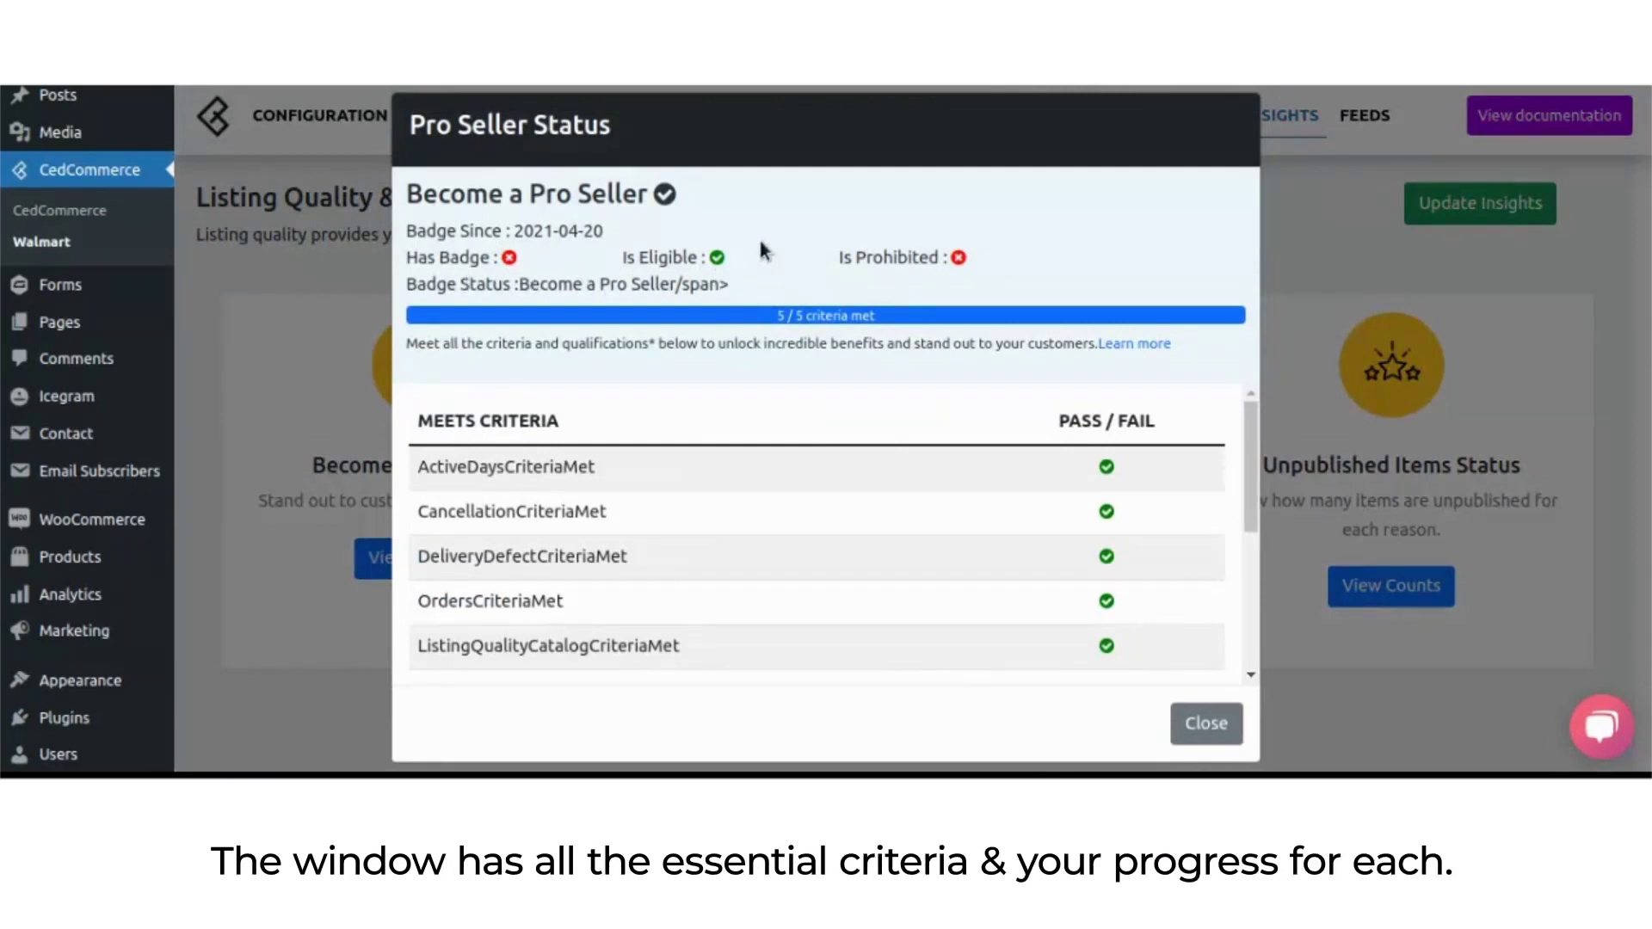
{"action": "scroll", "coordinate": [804, 425], "scroll_direction": "down", "scroll_amount": 1}
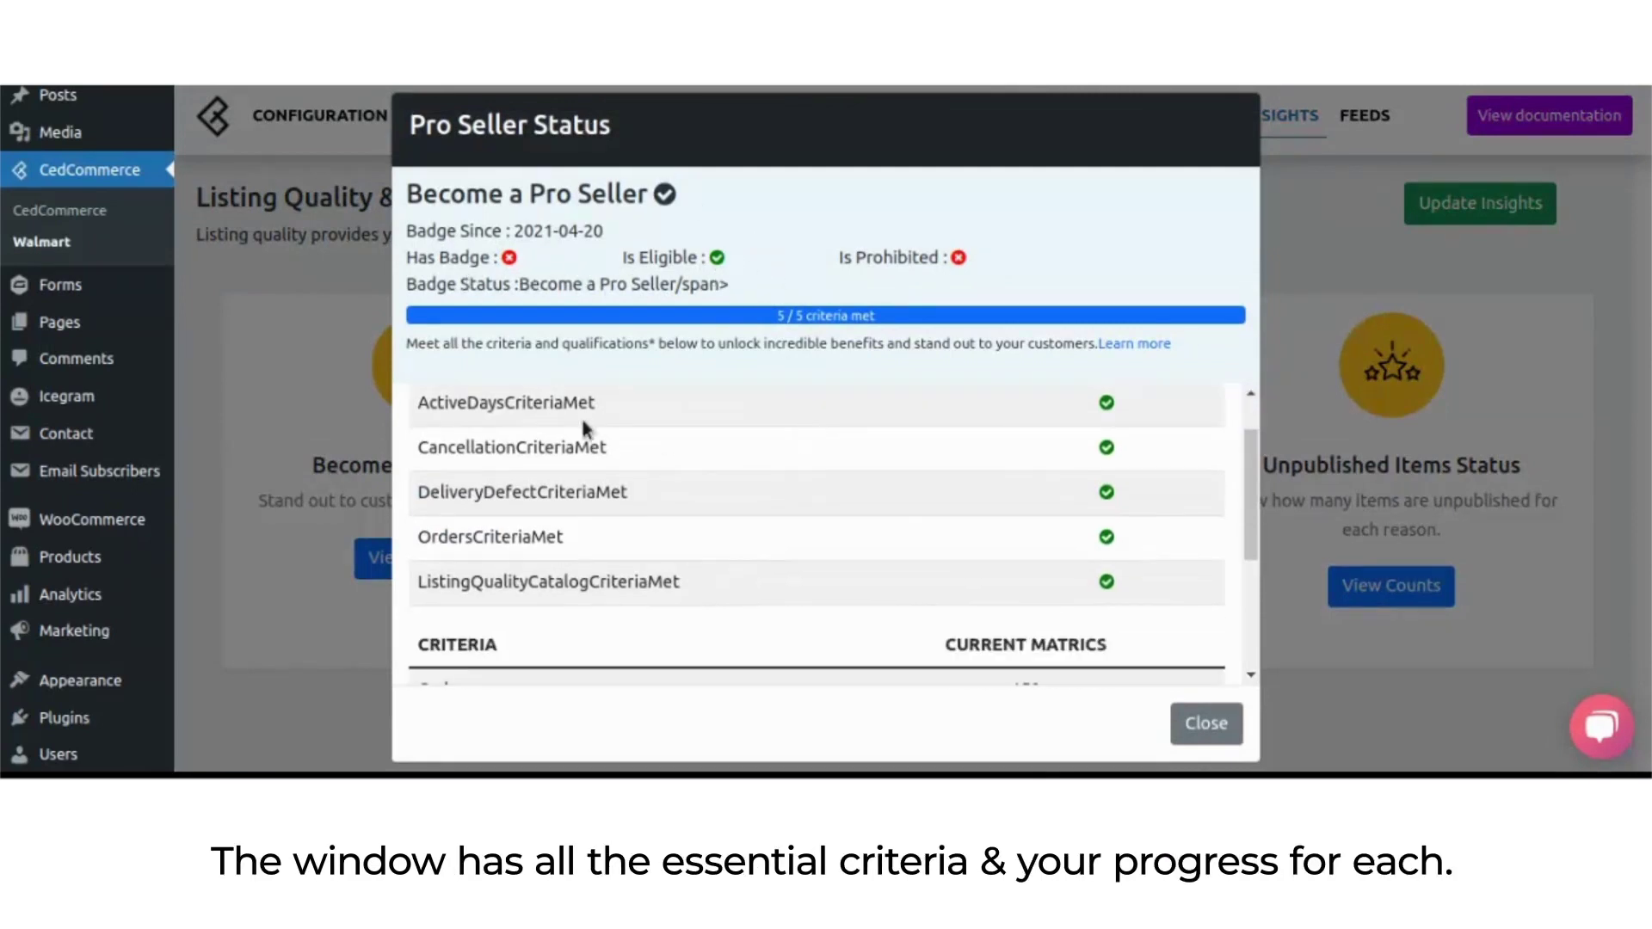
{"action": "scroll", "coordinate": [860, 465], "scroll_direction": "down", "scroll_amount": 2}
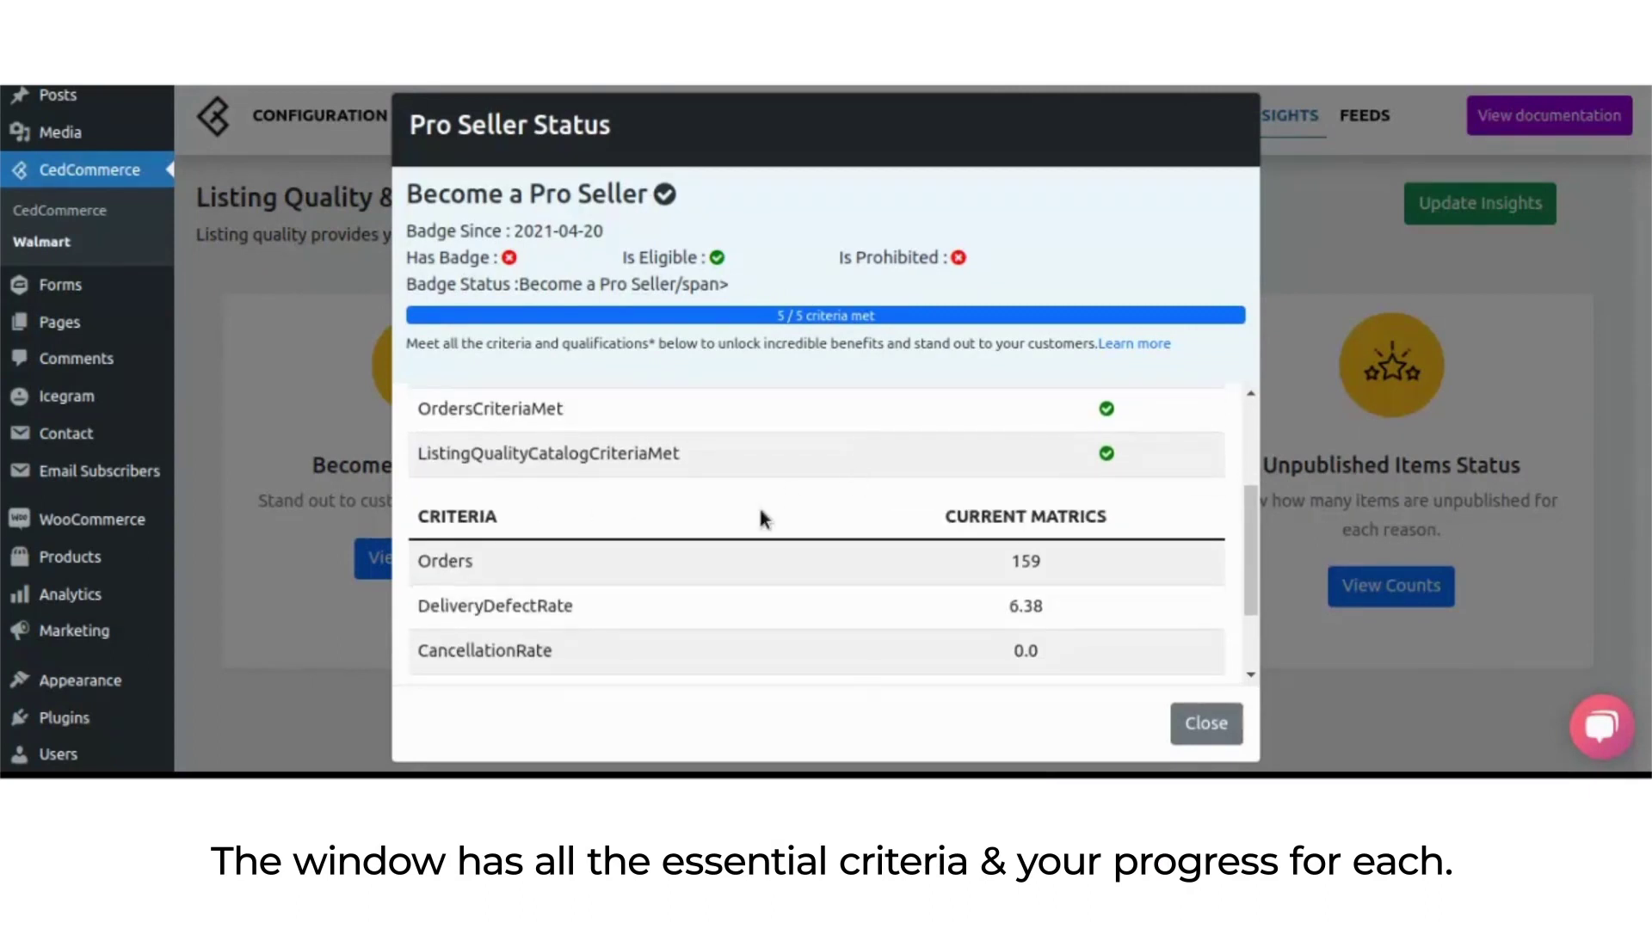
{"action": "scroll", "coordinate": [981, 502], "scroll_direction": "down", "scroll_amount": 2}
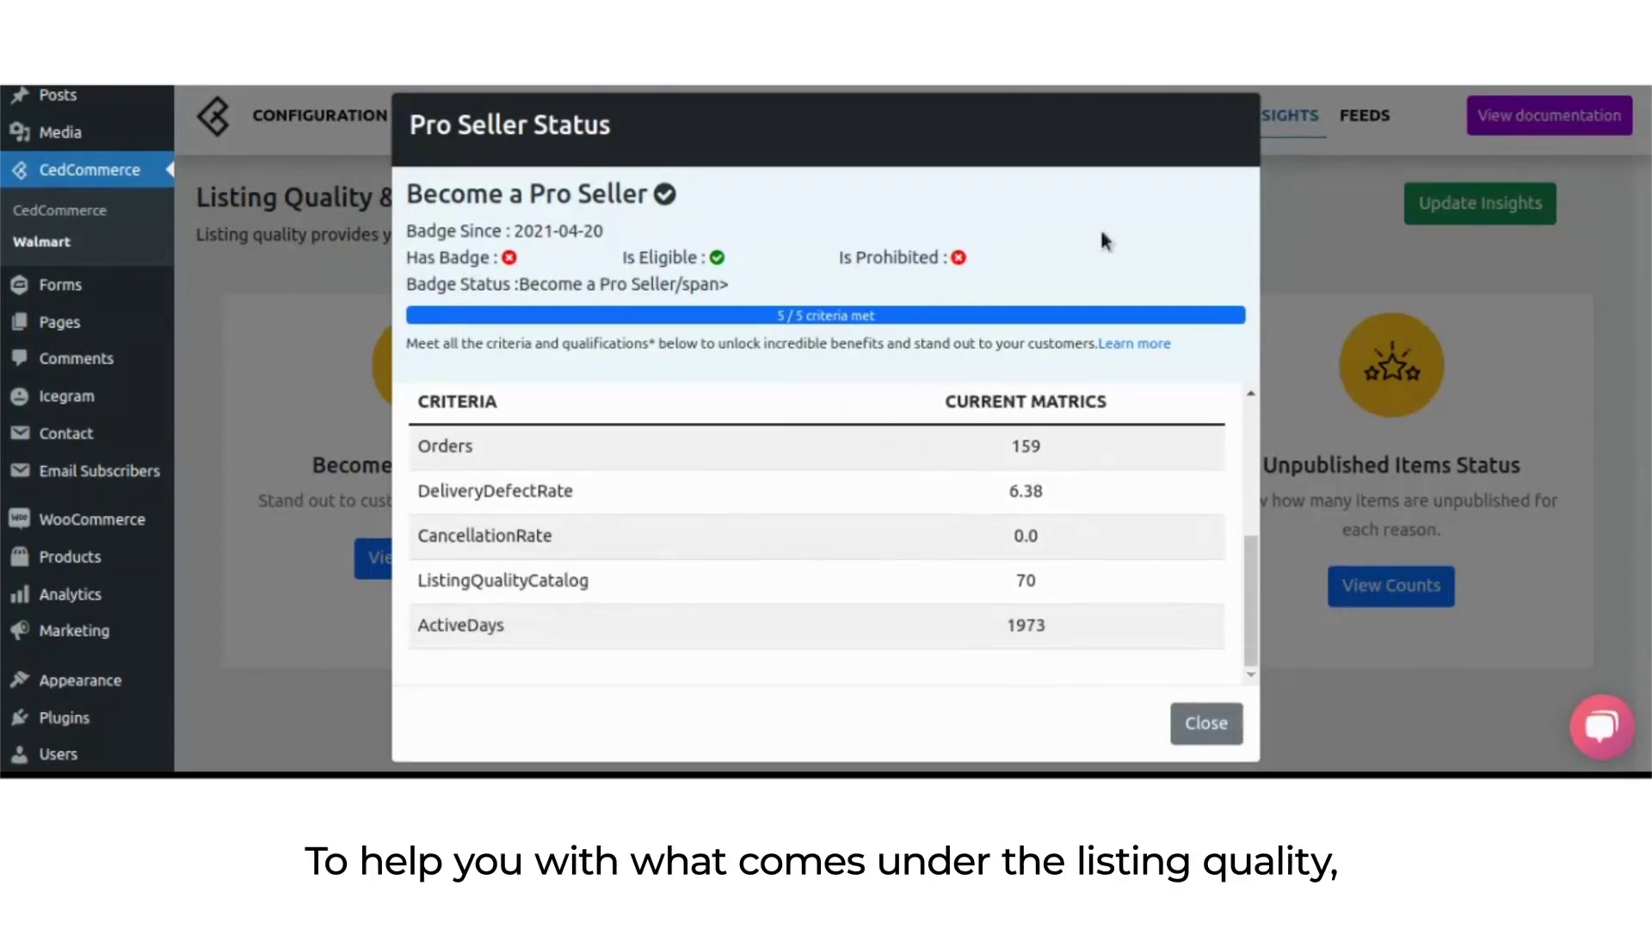
{"action": "left_click", "coordinate": [1207, 725]}
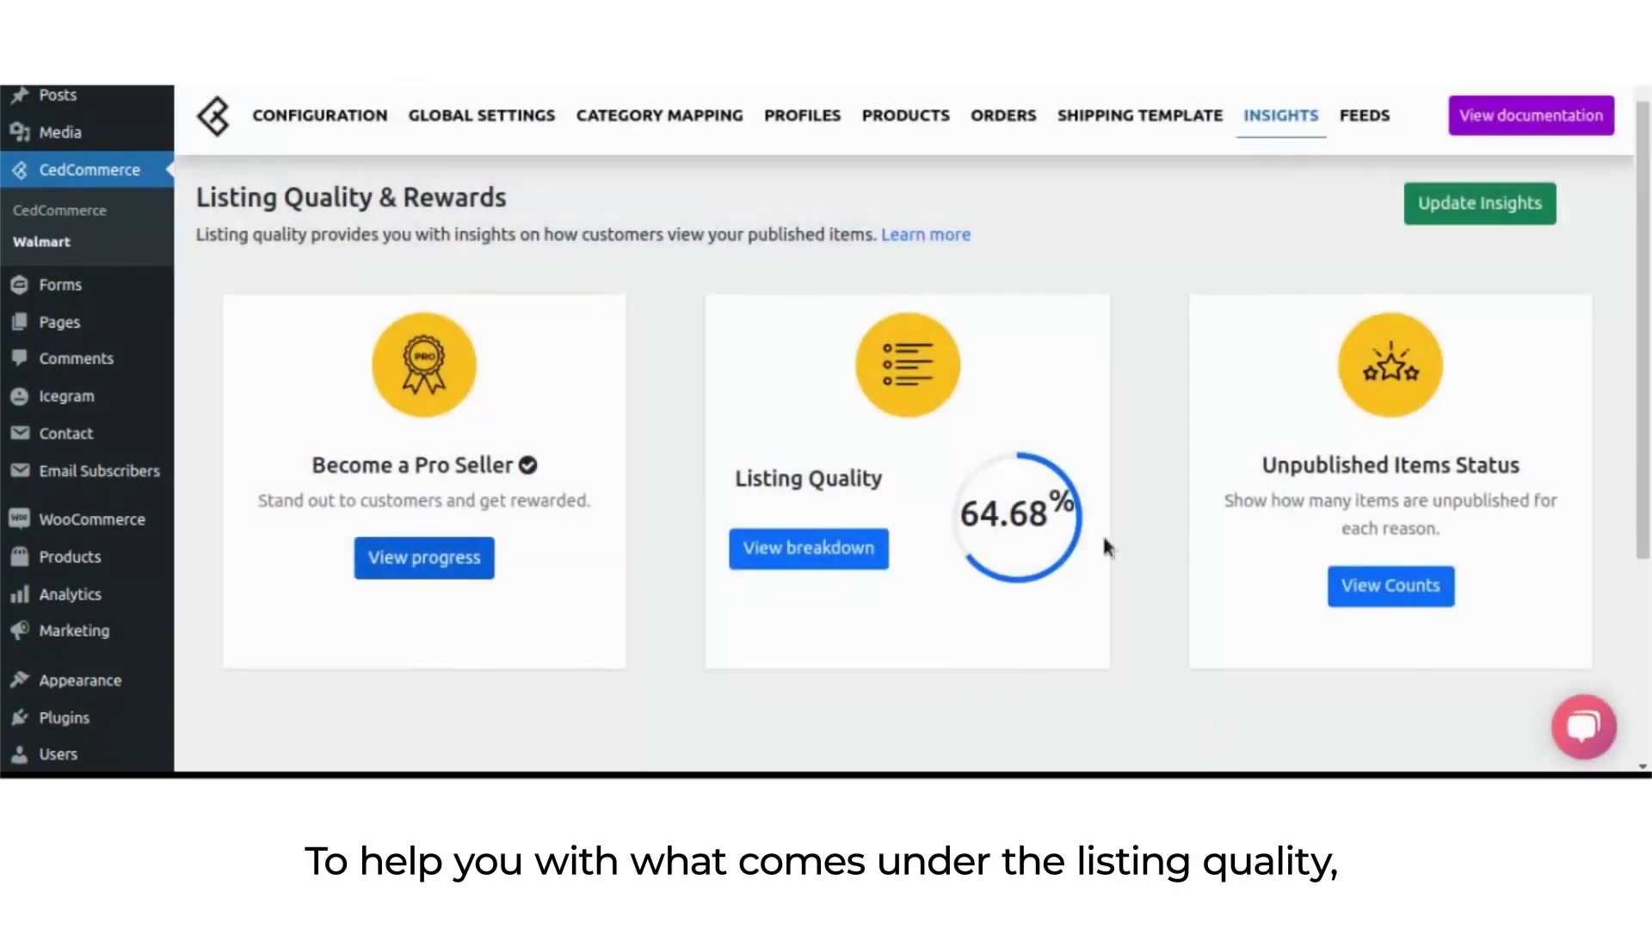
Review the listing quality breakdown and the unpublished item counts for each issue
{"action": "left_click", "coordinate": [819, 548]}
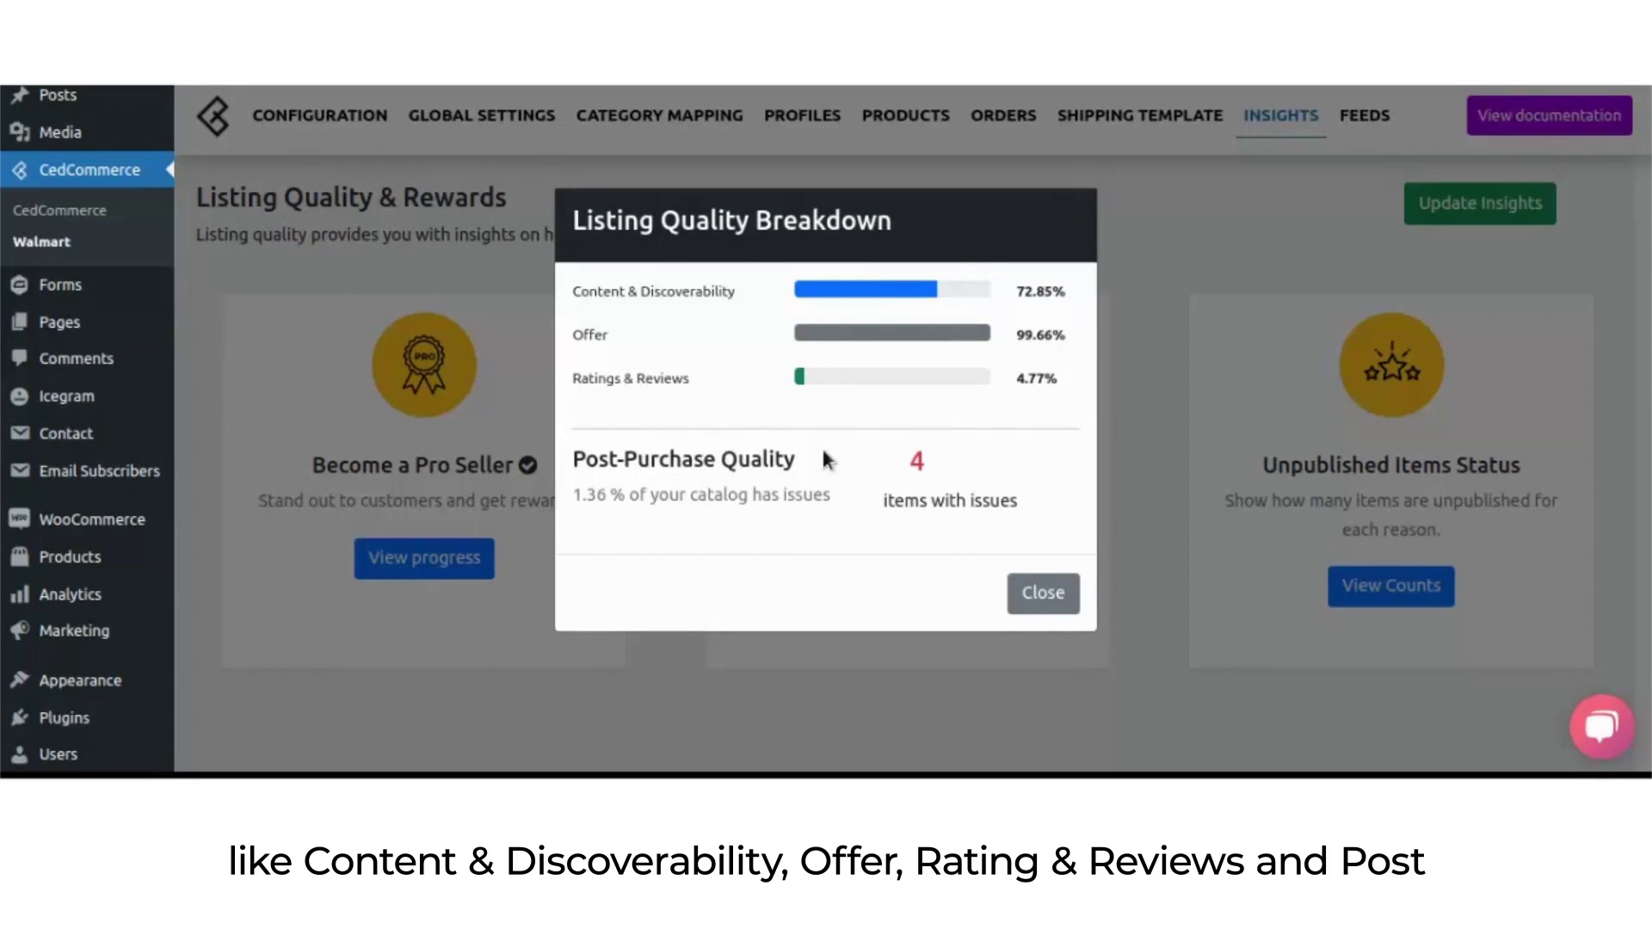
{"action": "left_click", "coordinate": [1036, 603]}
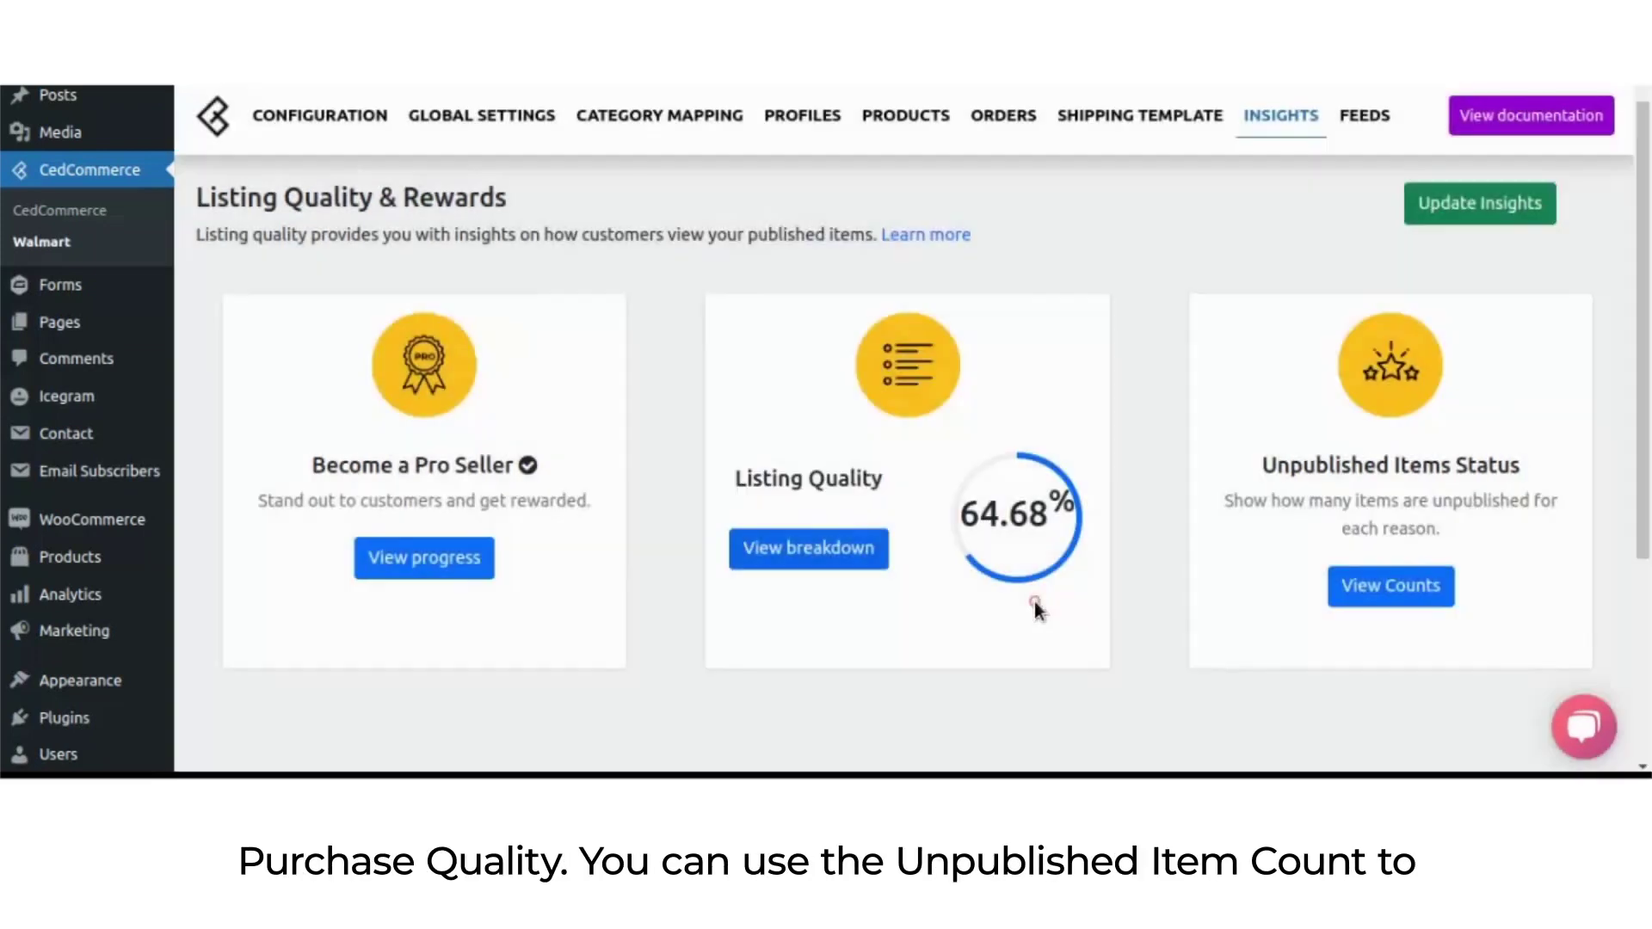
{"action": "left_click", "coordinate": [1387, 588]}
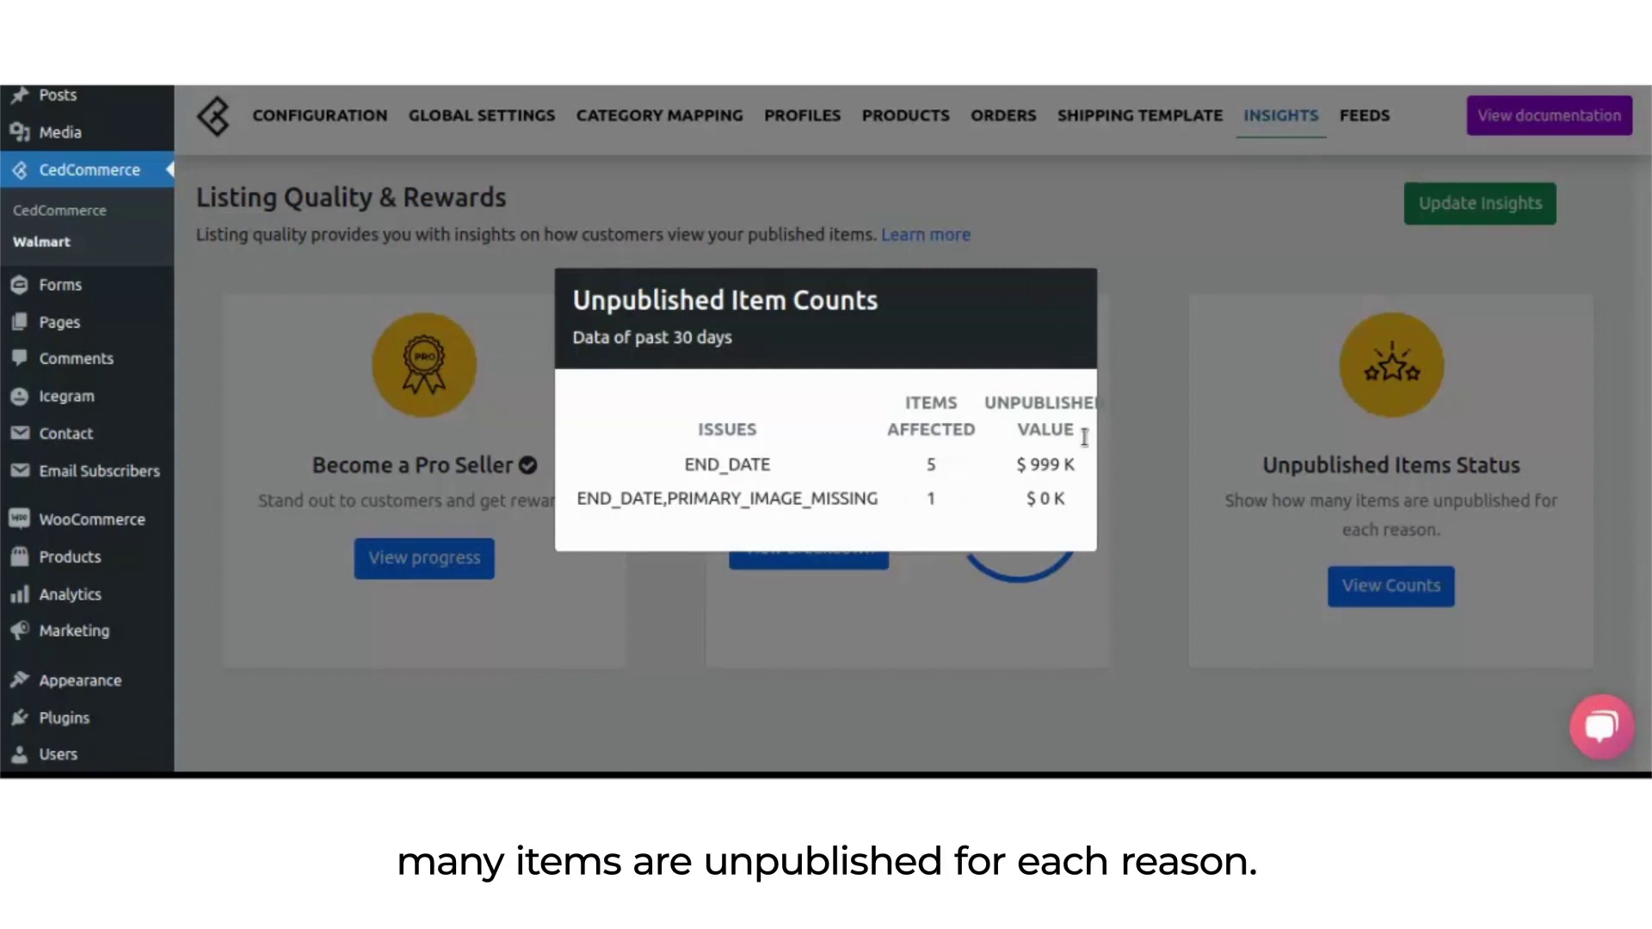
{"action": "left_click", "coordinate": [1170, 472]}
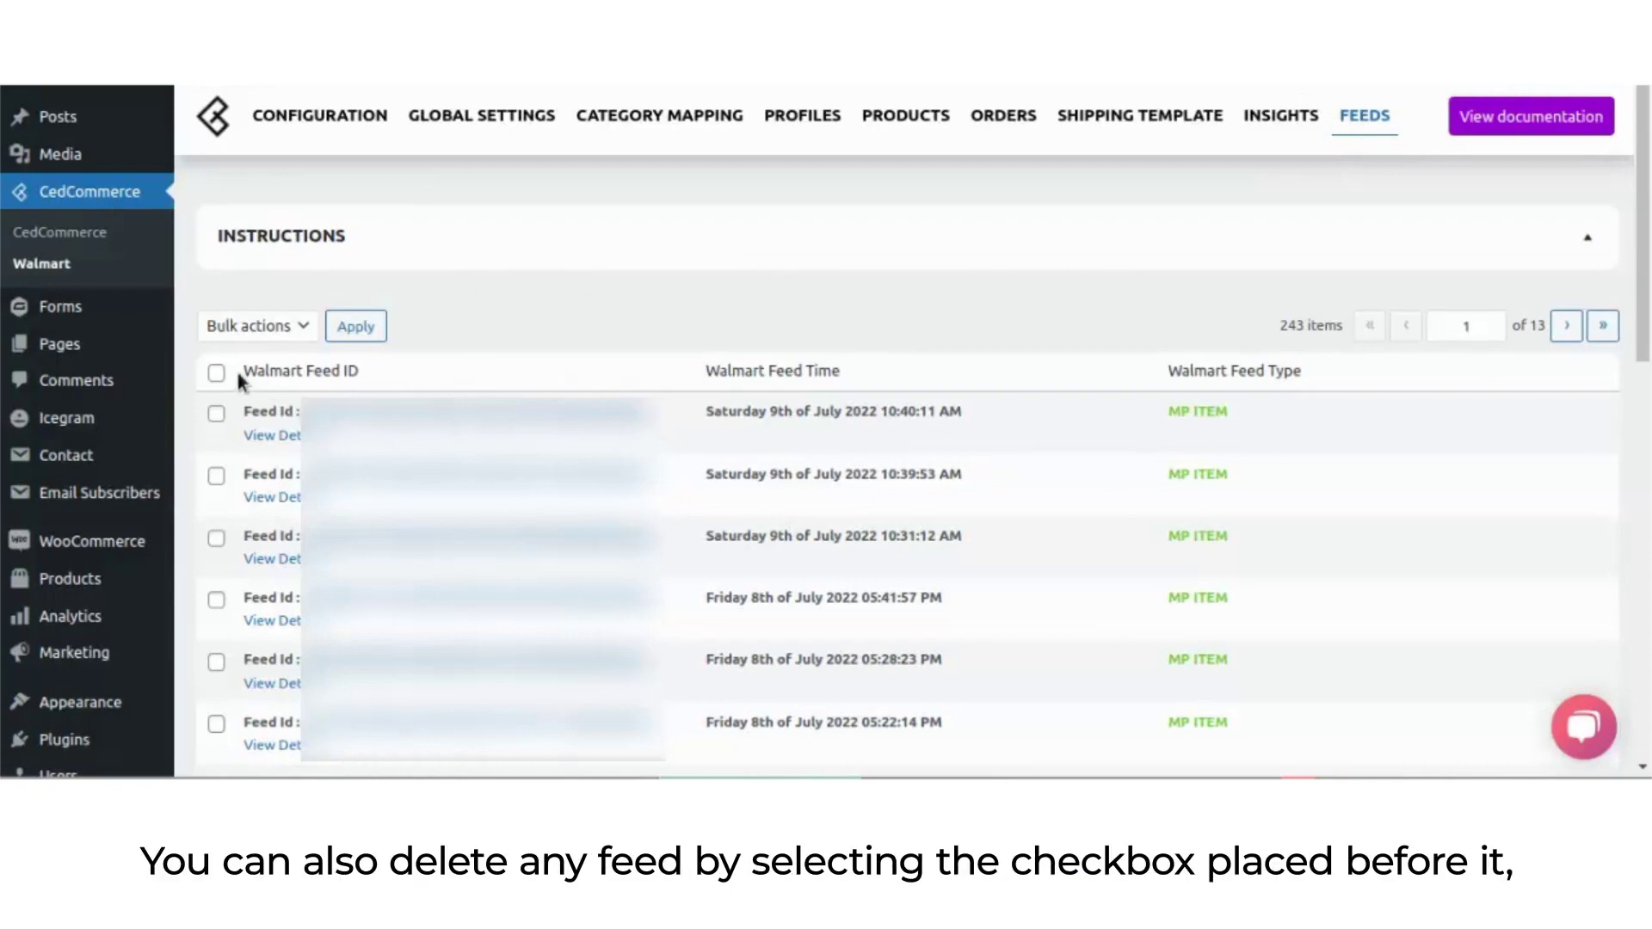
Try to delete the first three listed Walmart feeds with the Delete bulk action
{"action": "left_click", "coordinate": [216, 413]}
{"action": "left_click", "coordinate": [216, 478]}
{"action": "left_click", "coordinate": [217, 539]}
{"action": "left_click", "coordinate": [277, 330]}
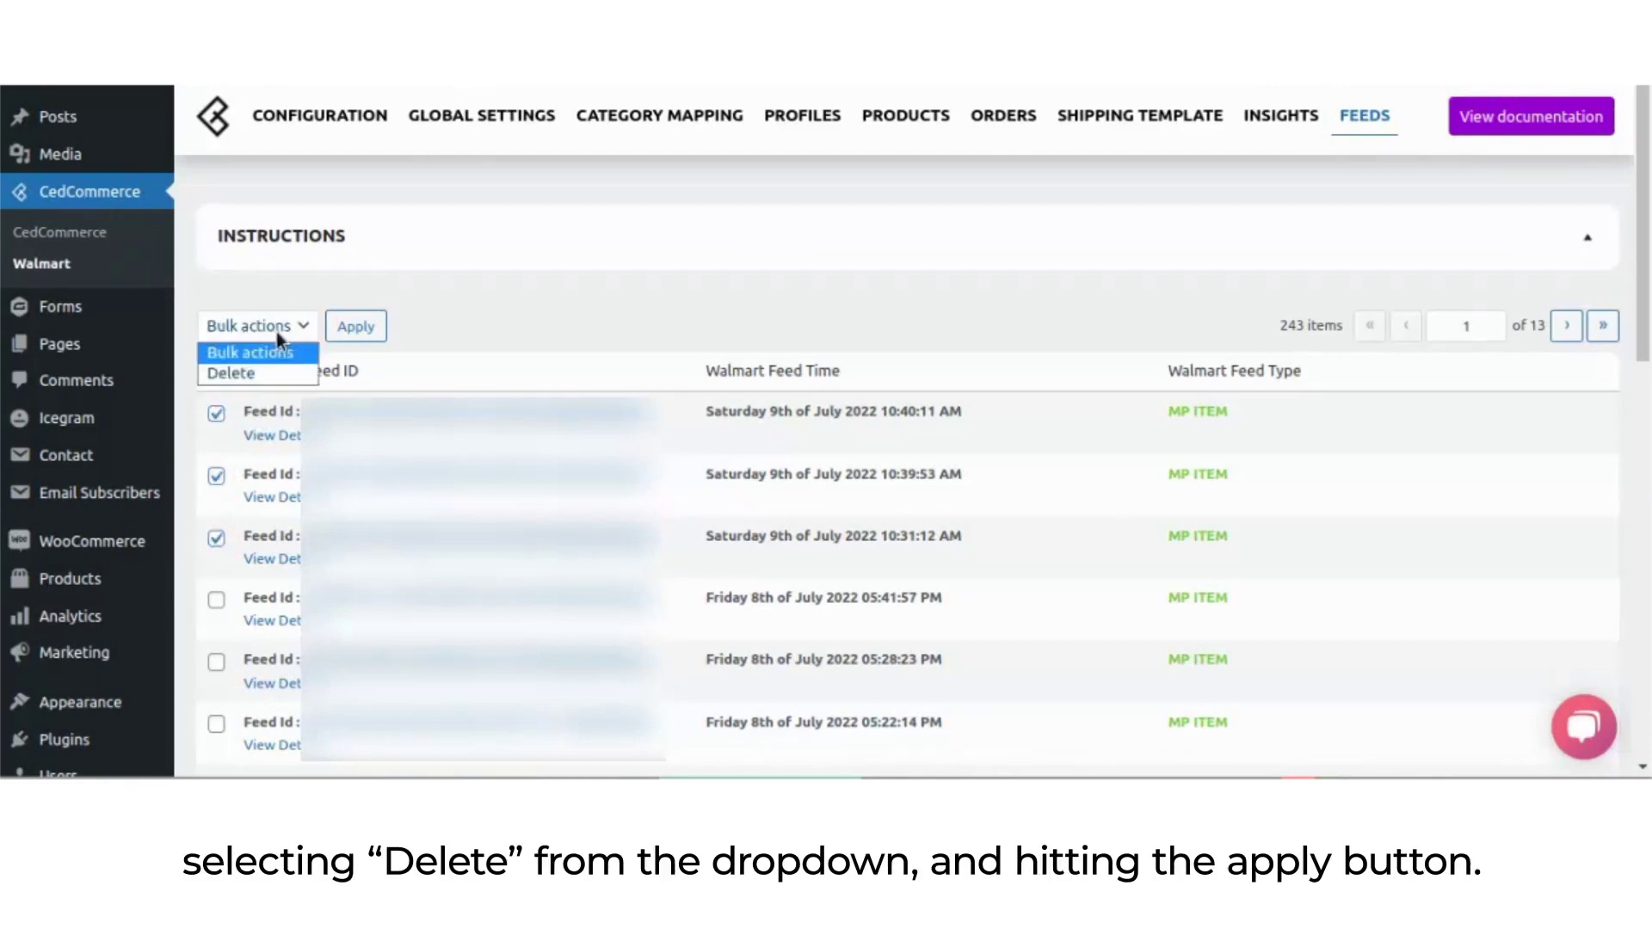
{"action": "left_click", "coordinate": [240, 376]}
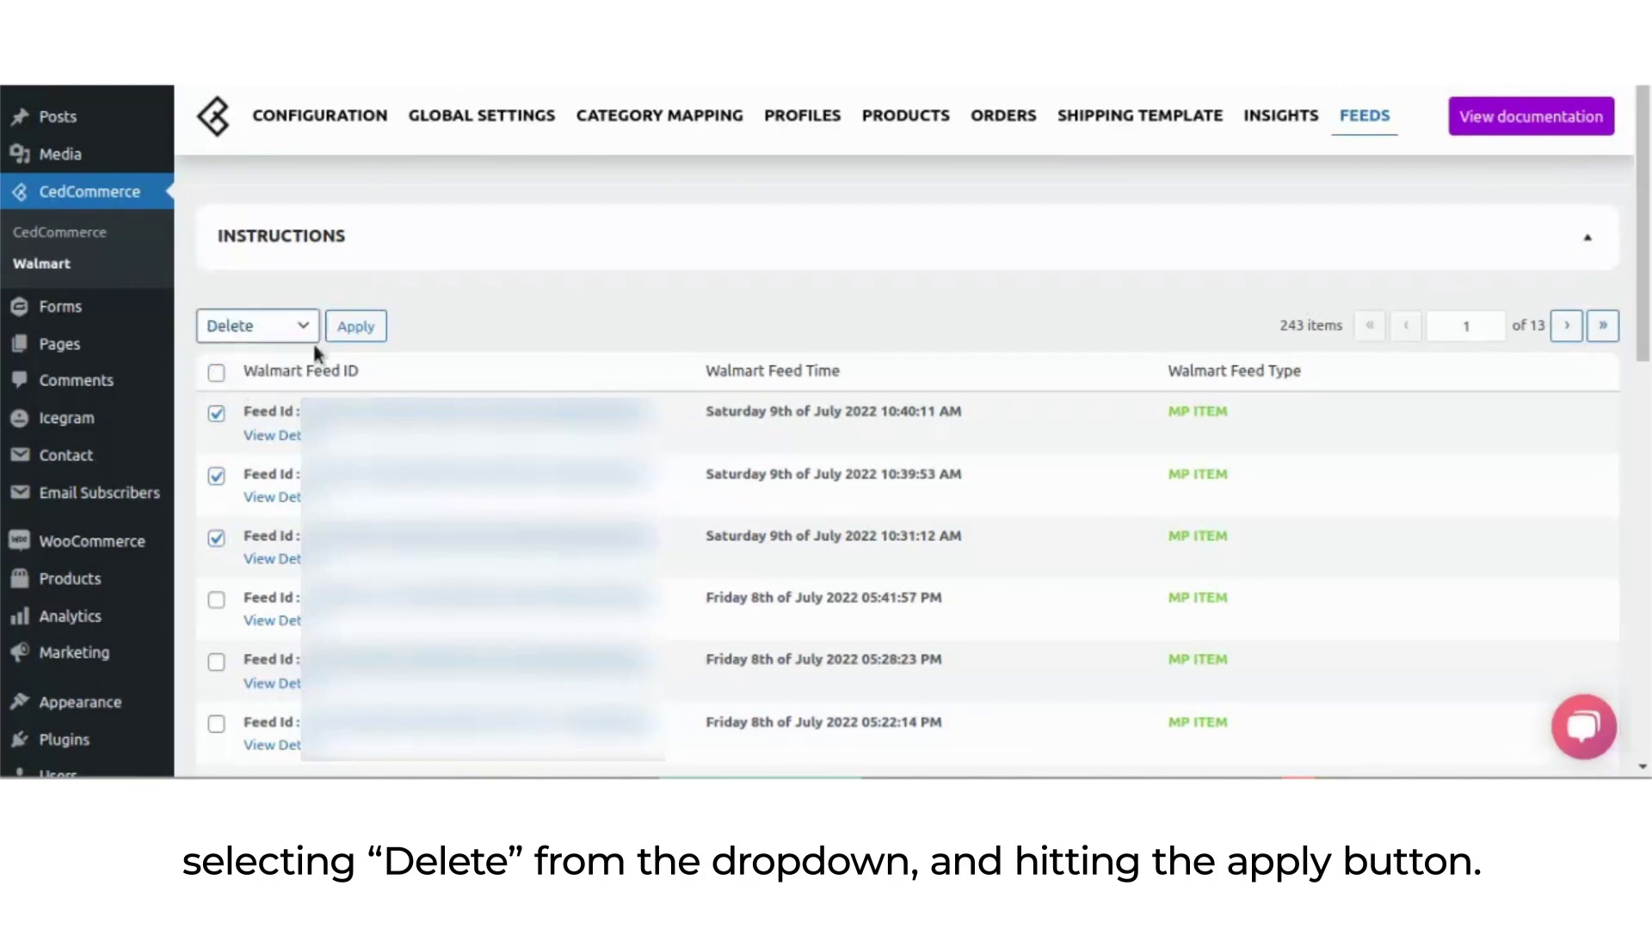
{"action": "left_click", "coordinate": [349, 331]}
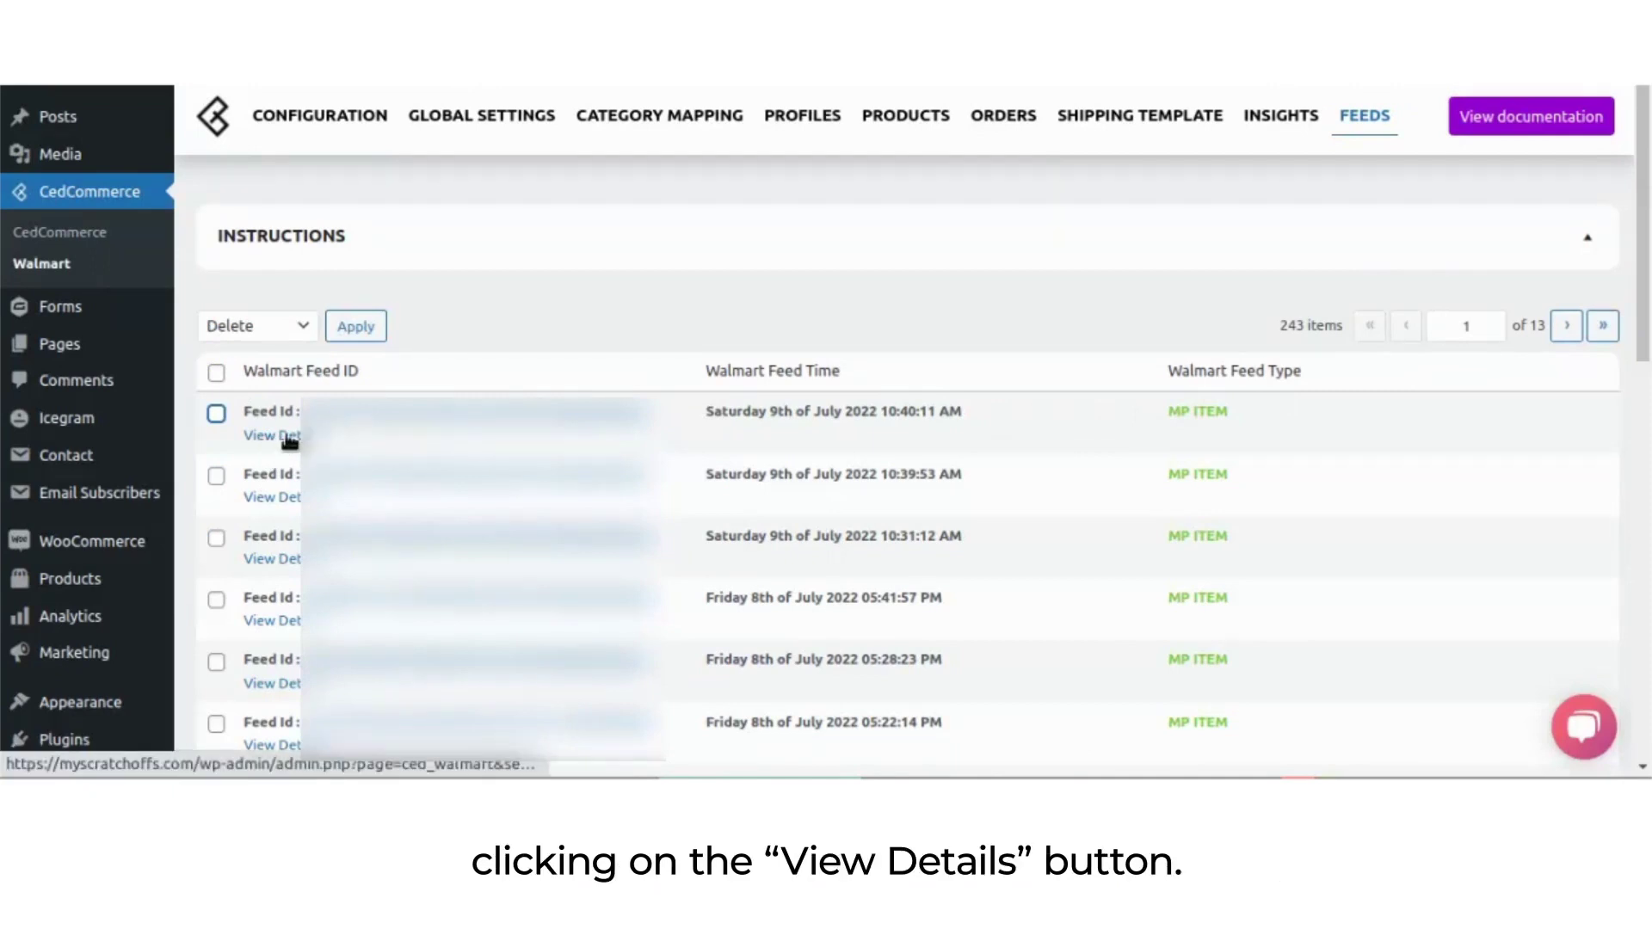
Open the details of the first listed Walmart feed to examine its status and item results
{"action": "left_click", "coordinate": [286, 437]}
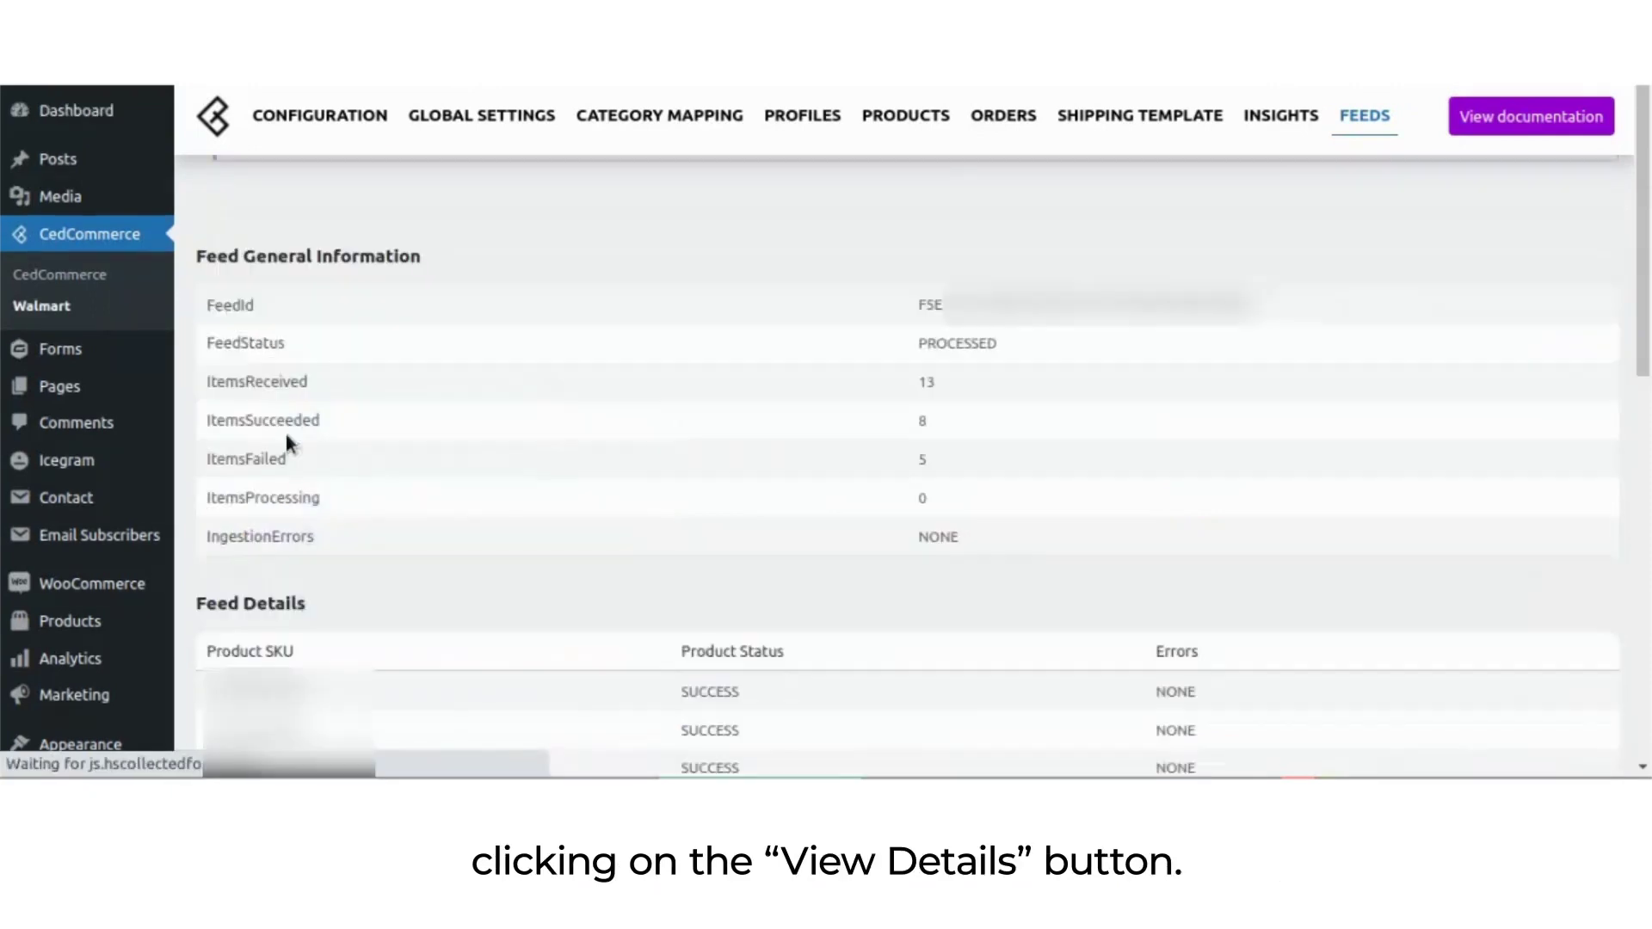